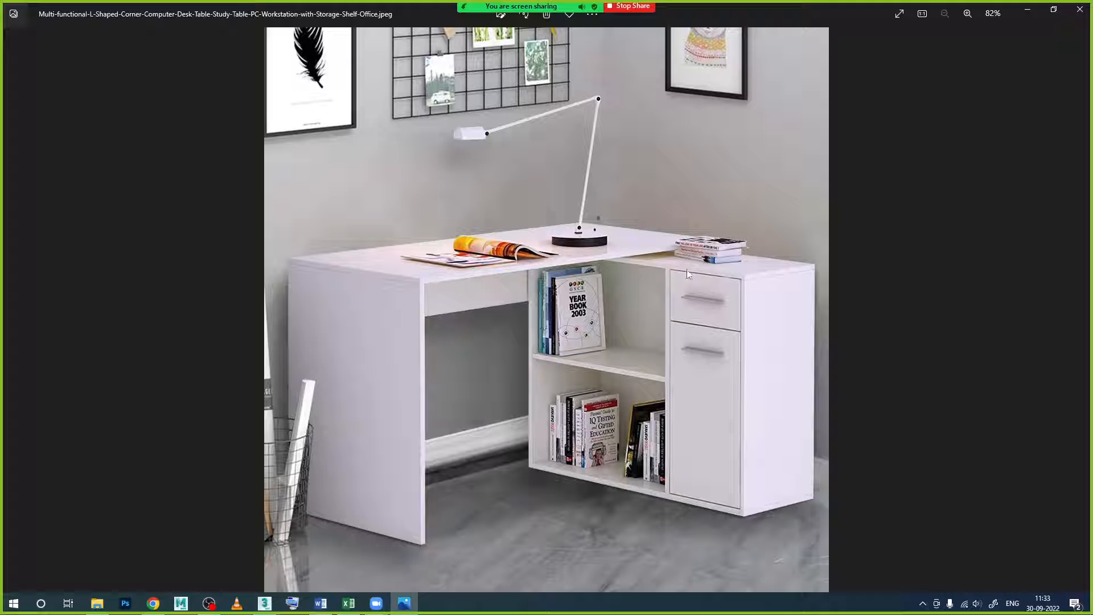
- Switch to 3ds Max and create a box about 5'11" long, 3'6" wide and 4" high on the ground plane
{"action": "left_click", "coordinate": [1027, 11]}
{"action": "left_click", "coordinate": [410, 601]}
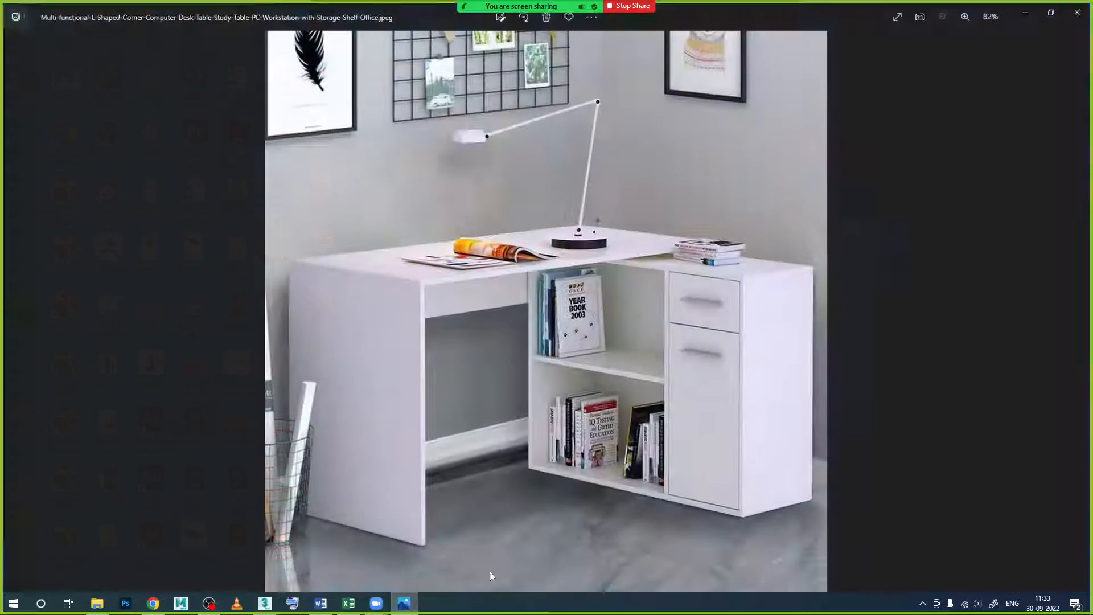
{"action": "left_click", "coordinate": [264, 603]}
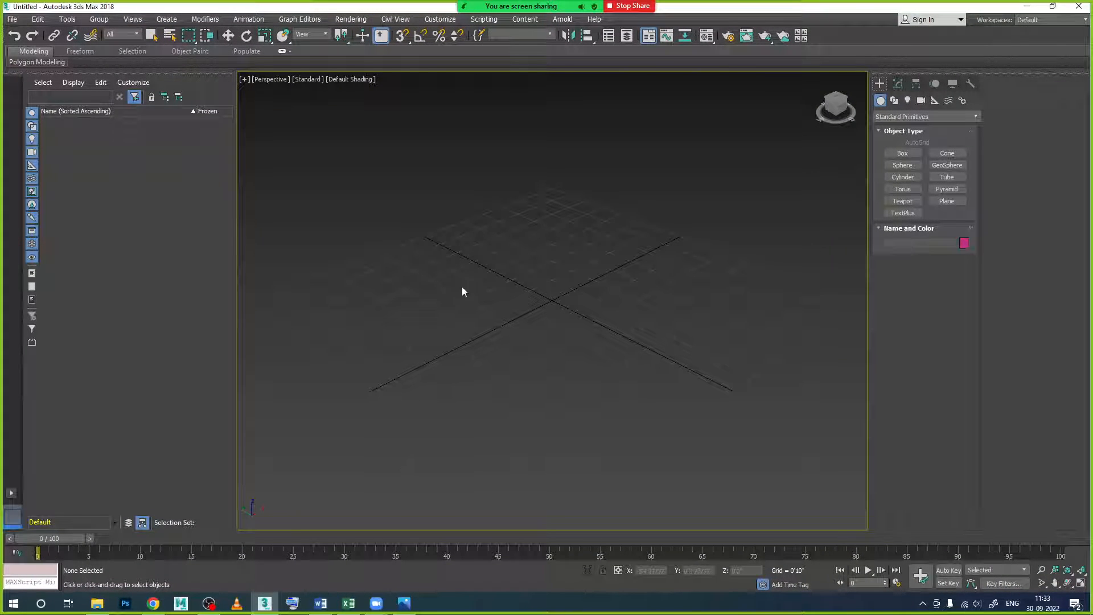
{"action": "left_click", "coordinate": [902, 153]}
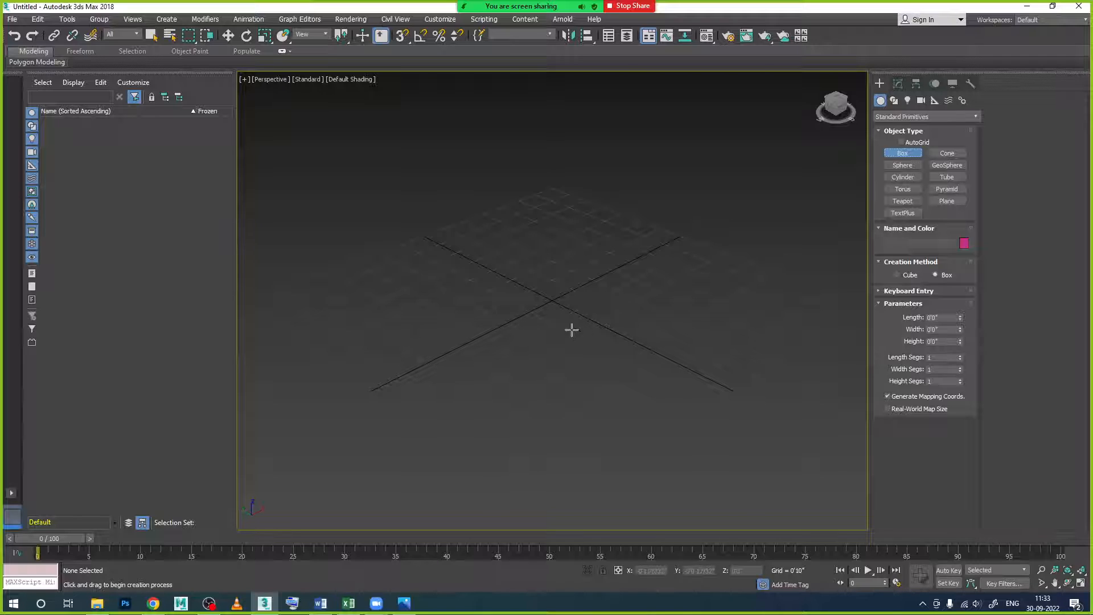
{"action": "left_click_drag", "start_coordinate": [462, 295], "coordinate": [714, 322]}
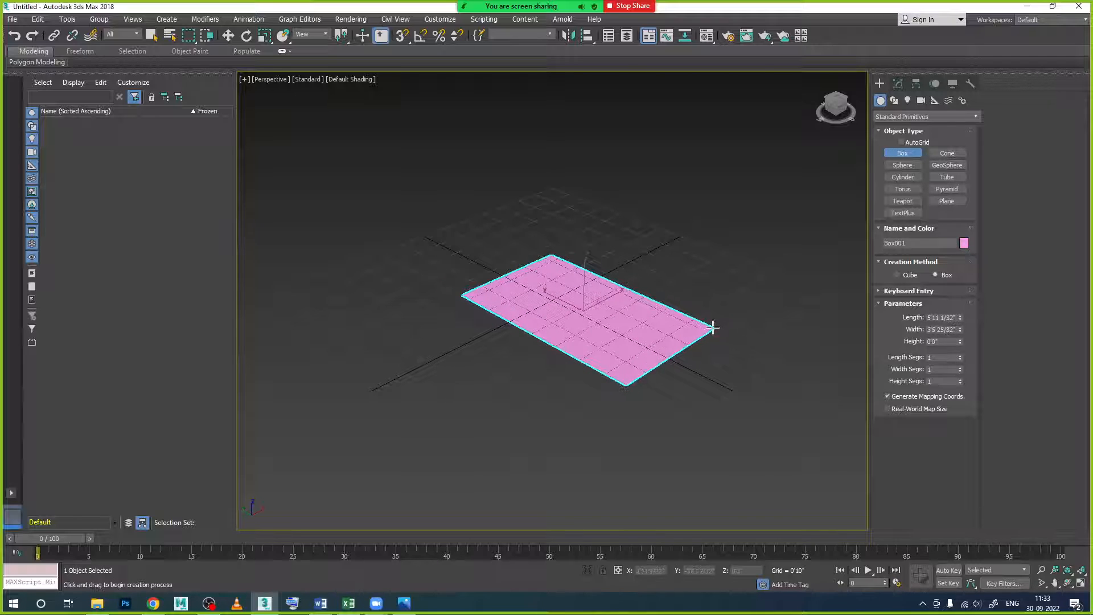
{"action": "left_click", "coordinate": [712, 320]}
{"action": "right_click", "coordinate": [740, 292]}
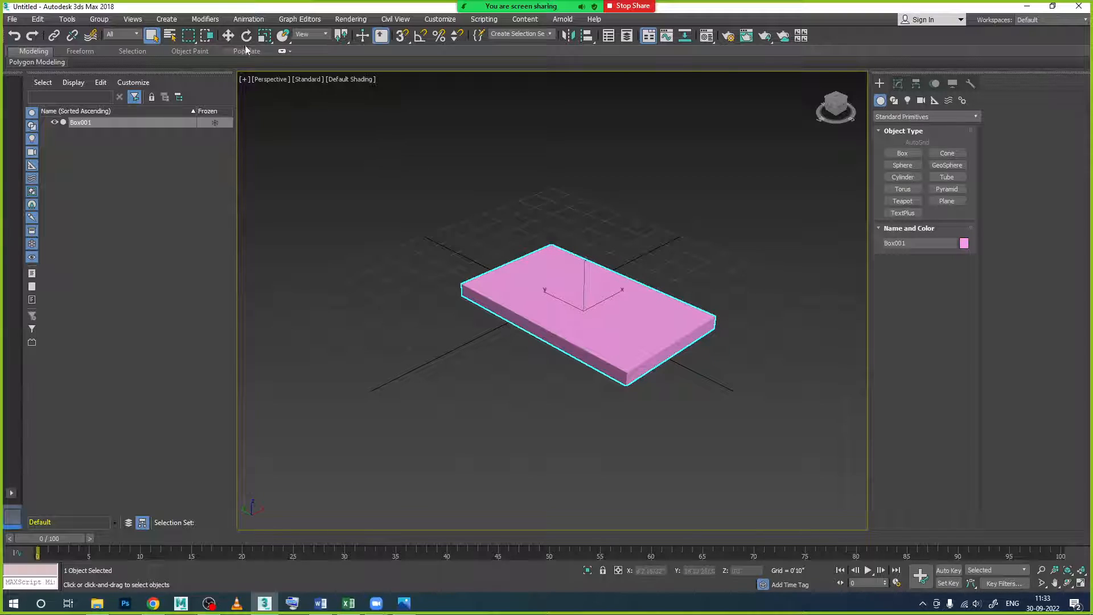
{"action": "left_click", "coordinate": [228, 35]}
- Set the box's length to 6', its width to 3' and its height to 1.2"
{"action": "scroll", "coordinate": [624, 302], "scroll_direction": "up", "scroll_amount": 4}
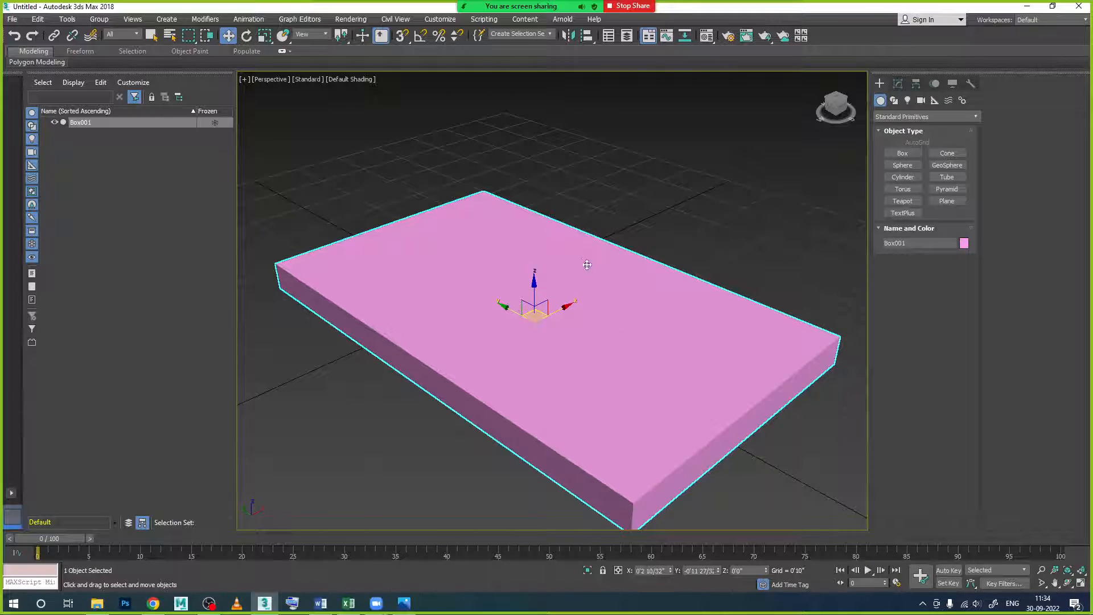
{"action": "left_click", "coordinate": [897, 84]}
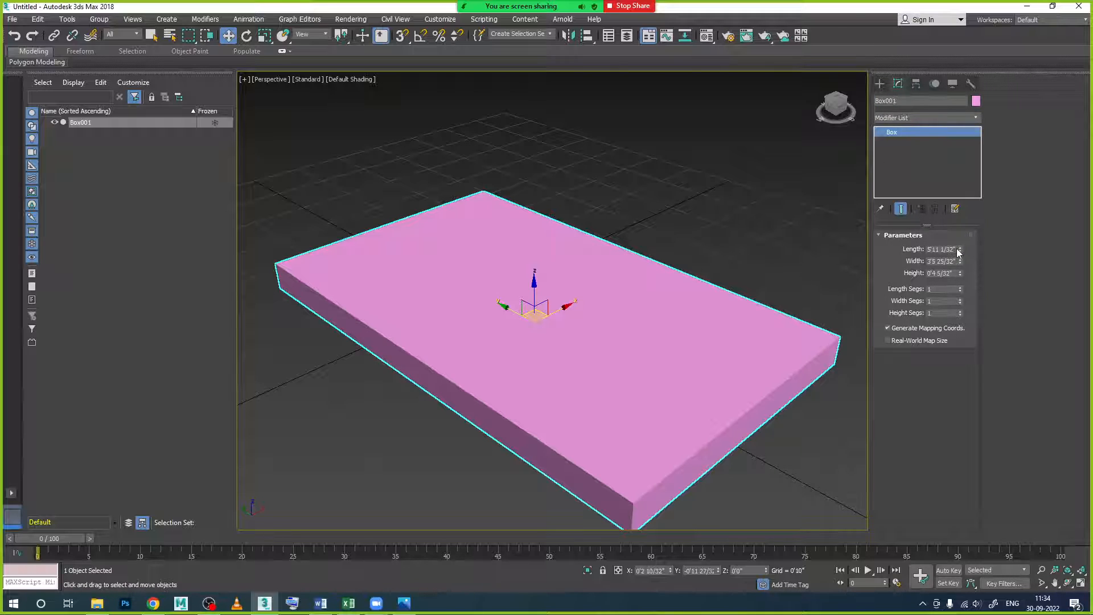
{"action": "left_click_drag", "start_coordinate": [957, 249], "coordinate": [902, 251]}
{"action": "type", "text": "6"}
{"action": "key", "text": "Return"}
{"action": "type", "text": "6'"}
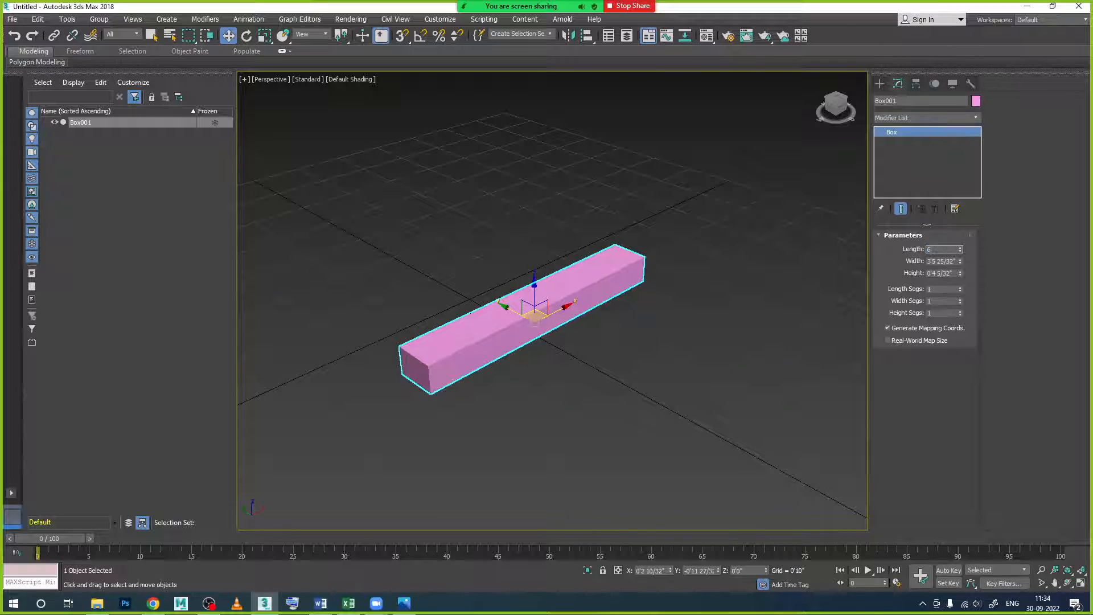
{"action": "key", "text": "Return"}
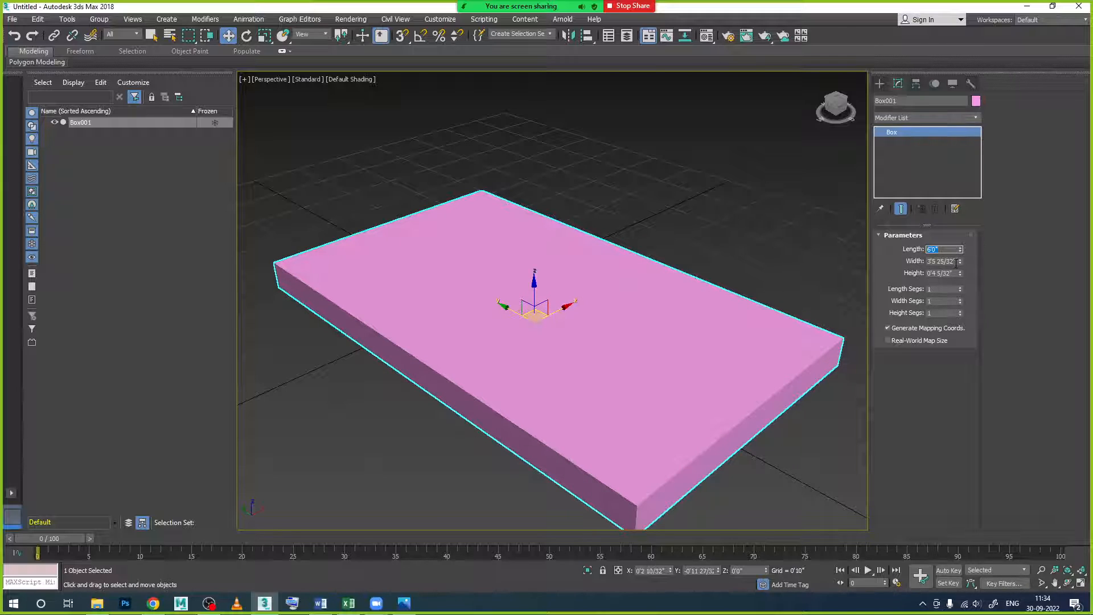
{"action": "key", "text": "Tab"}
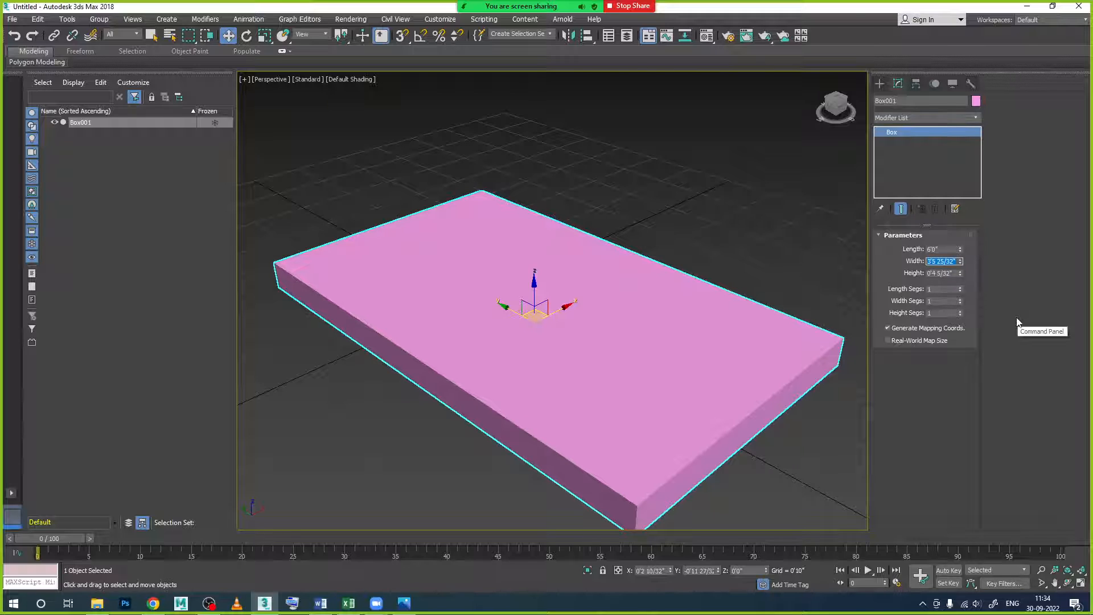
{"action": "type", "text": "3'"}
{"action": "key", "text": "Return"}
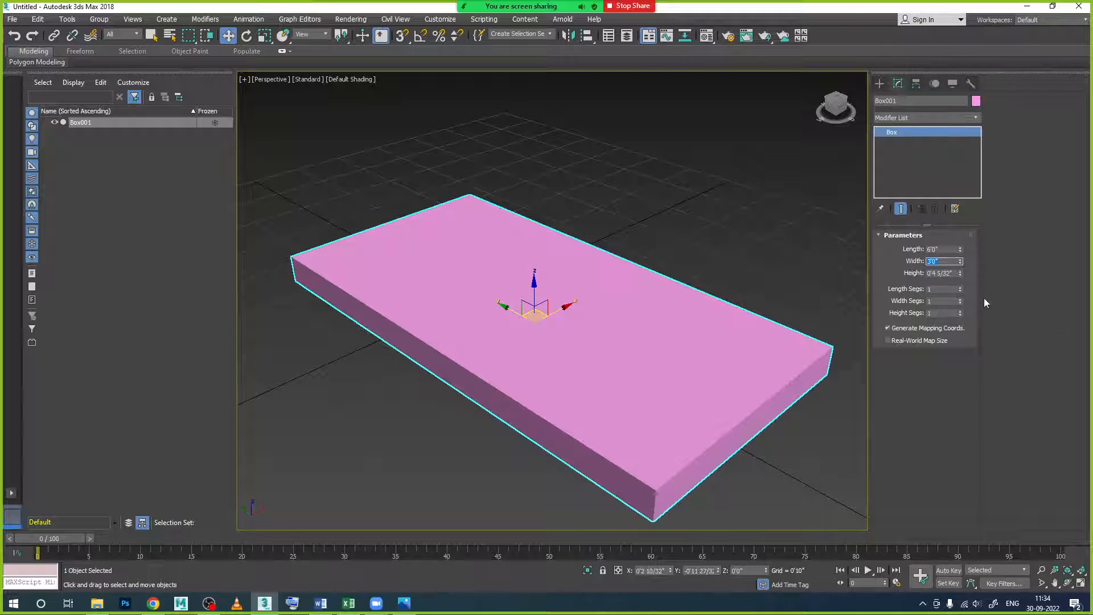
{"action": "key", "text": "Tab"}
{"action": "type", "text": "1.2"}
{"action": "key", "text": "Return"}
- Raise the tabletop box along the Z axis to a height of about 1'7"
{"action": "scroll", "coordinate": [828, 264], "scroll_direction": "down", "scroll_amount": 3}
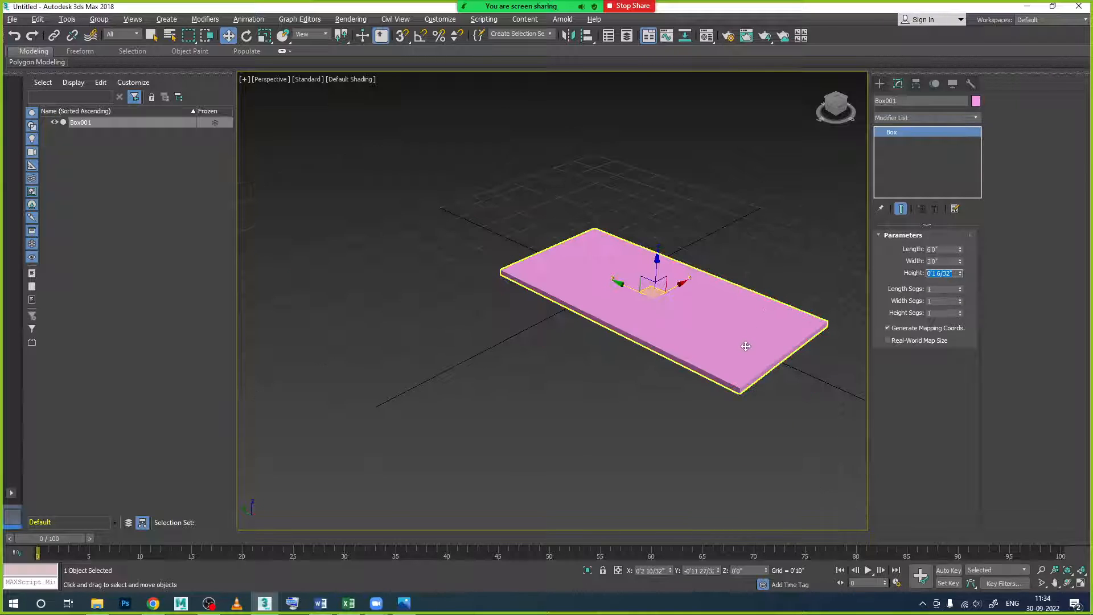
{"action": "mouse_move", "coordinate": [746, 344]}
{"action": "middle_mouse_down", "text": "alt"}
{"action": "mouse_move", "coordinate": [719, 307]}
{"action": "mouse_move", "coordinate": [744, 317]}
{"action": "mouse_move", "coordinate": [749, 334]}
{"action": "middle_mouse_up", "text": "alt"}
{"action": "left_click_drag", "start_coordinate": [618, 268], "coordinate": [619, 166]}
{"action": "mouse_move", "coordinate": [651, 273]}
{"action": "middle_mouse_down", "text": "alt"}
{"action": "mouse_move", "coordinate": [652, 256]}
{"action": "mouse_move", "coordinate": [640, 263]}
{"action": "mouse_move", "coordinate": [655, 260]}
{"action": "middle_mouse_up", "text": "alt"}
{"action": "left_click_drag", "start_coordinate": [621, 148], "coordinate": [621, 141]}
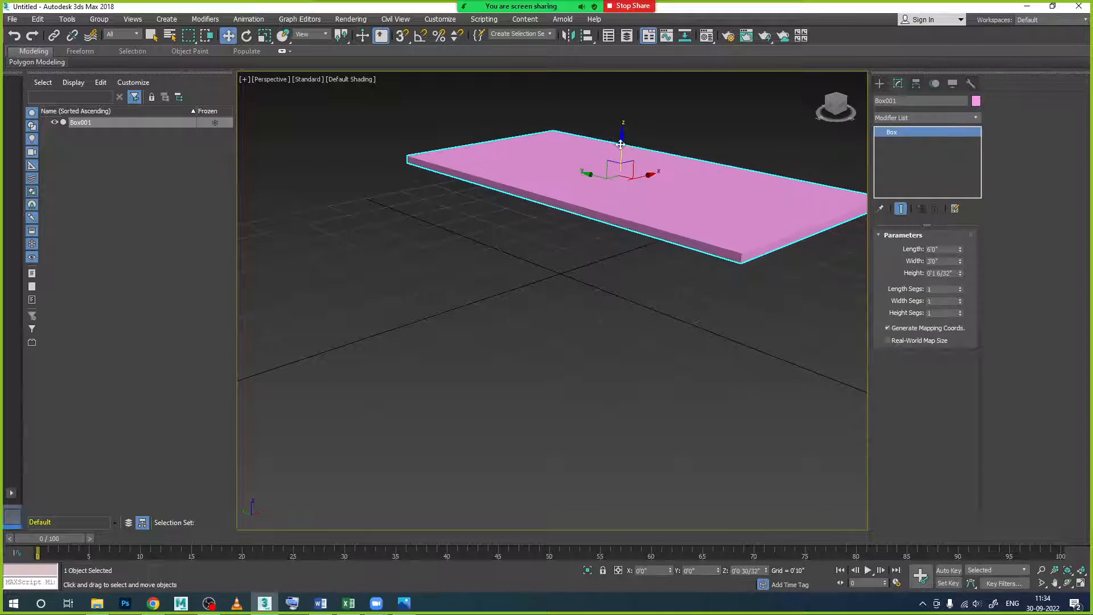
{"action": "middle_click_drag", "start_coordinate": [669, 311], "coordinate": [672, 307], "text": "alt"}
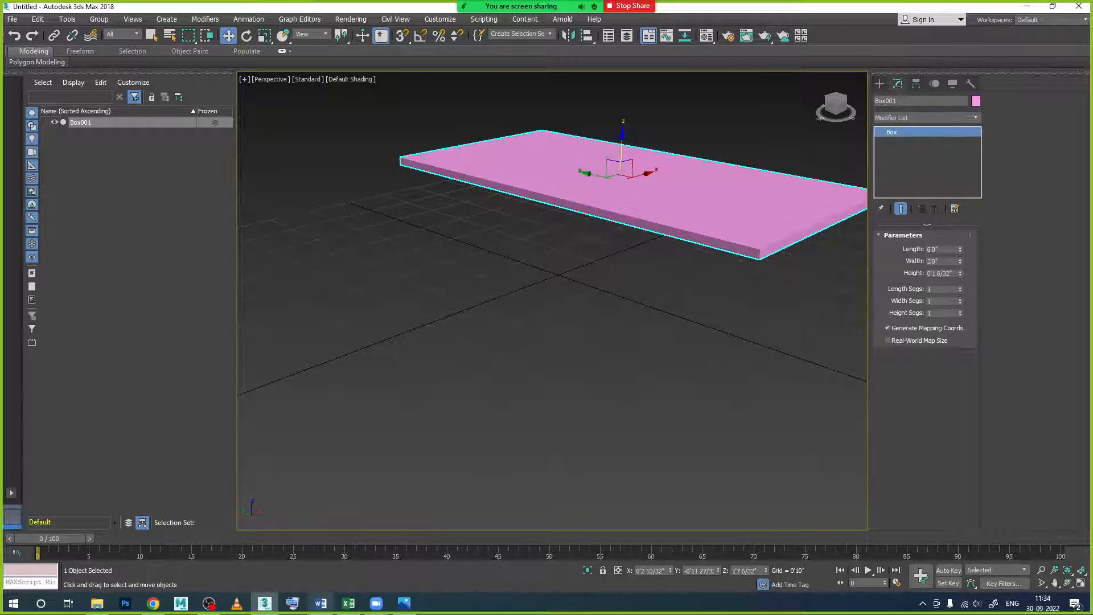
- Check the desk reference image and display edged faces in the Perspective viewport of 3ds Max
{"action": "left_click", "coordinate": [403, 604]}
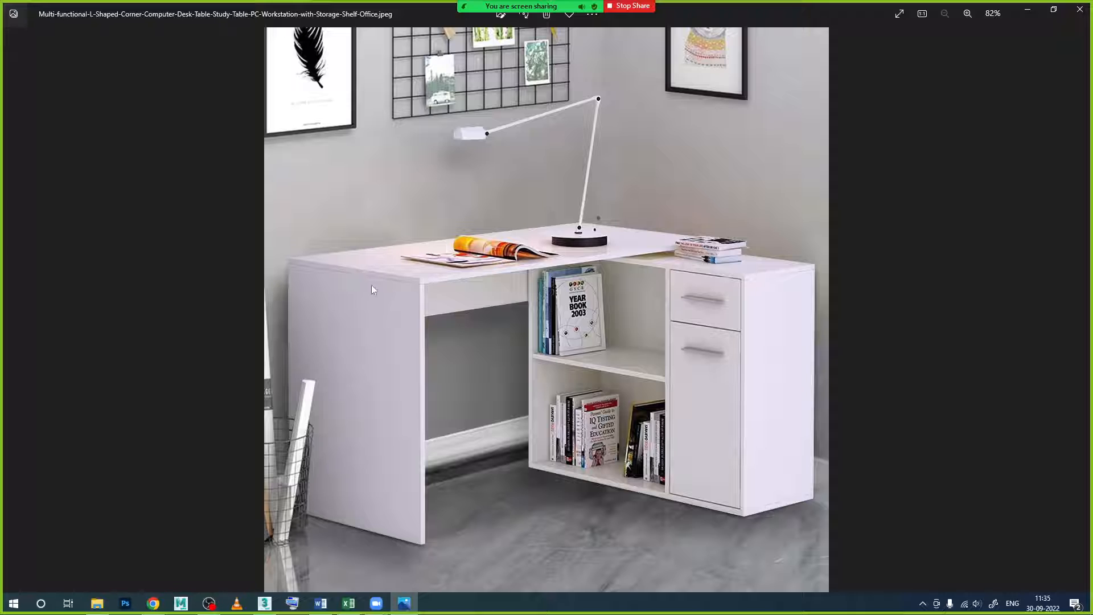
{"action": "left_click", "coordinate": [265, 602]}
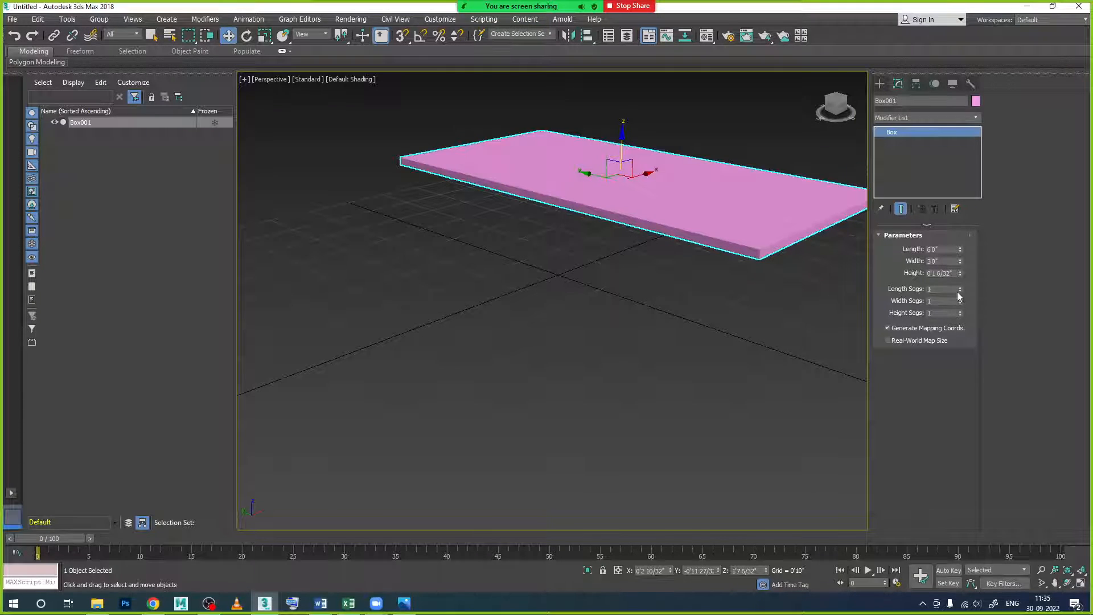
{"action": "left_click", "coordinate": [348, 84]}
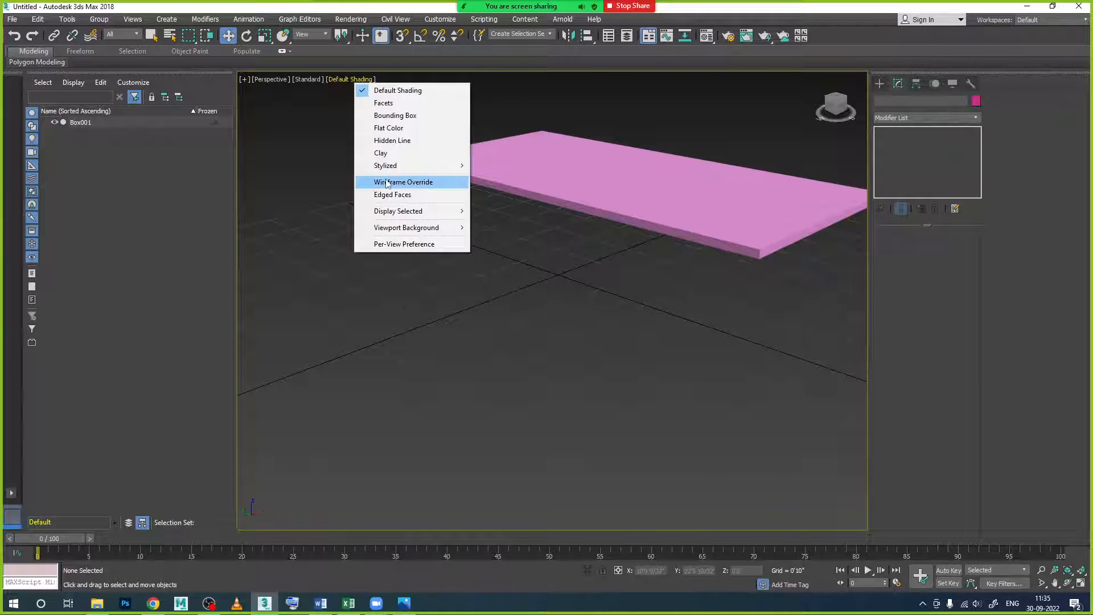
{"action": "left_click", "coordinate": [393, 194]}
- Divide the tabletop box into 3 length segments and 2 width segments
{"action": "left_click", "coordinate": [767, 202]}
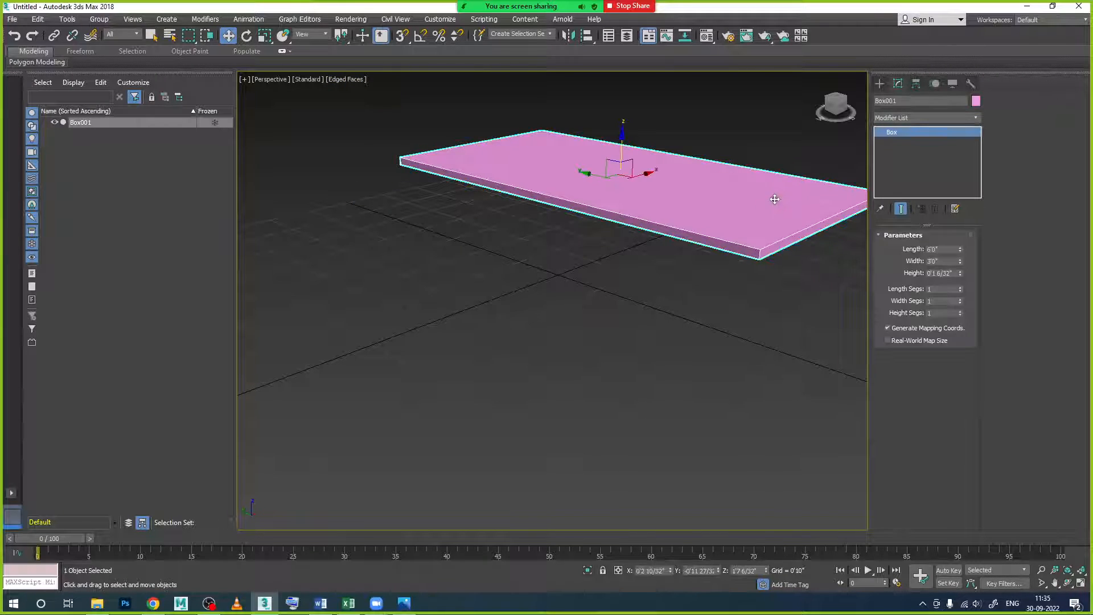
{"action": "scroll", "coordinate": [771, 206], "scroll_direction": "up", "scroll_amount": 2}
{"action": "left_click", "coordinate": [961, 288]}
{"action": "left_click", "coordinate": [960, 288]}
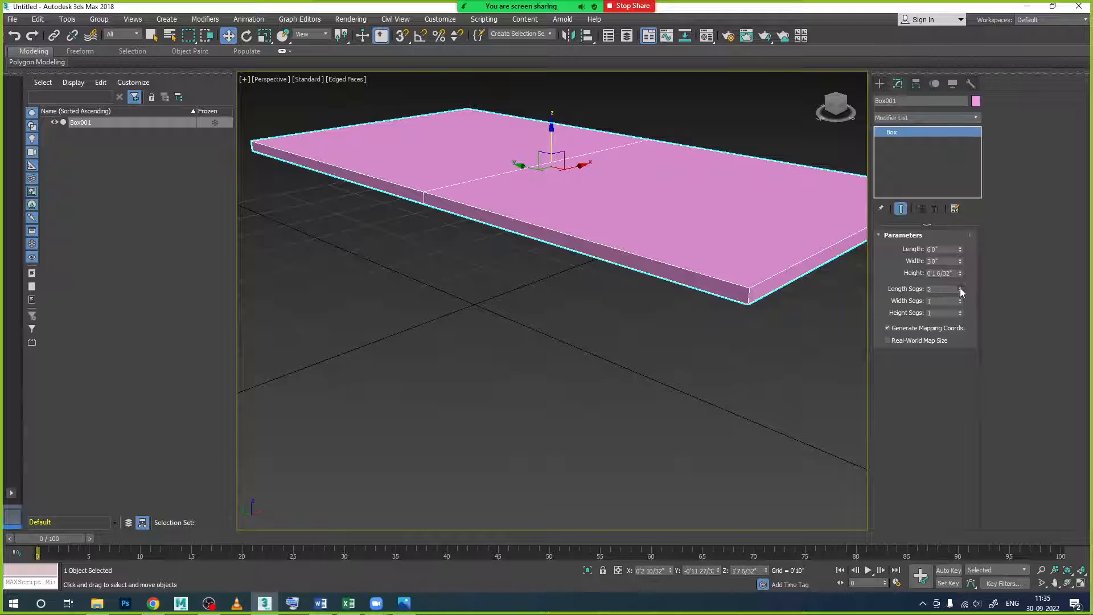
{"action": "left_click", "coordinate": [960, 288]}
{"action": "left_click", "coordinate": [960, 288]}
{"action": "left_click", "coordinate": [960, 291]}
{"action": "left_click", "coordinate": [961, 292]}
{"action": "left_click", "coordinate": [960, 299]}
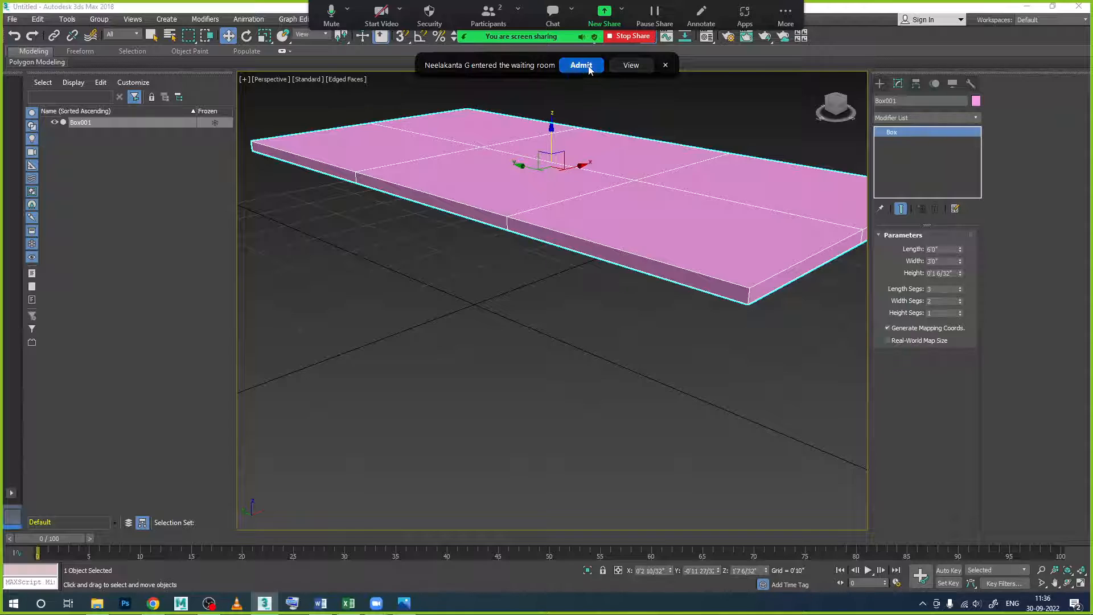
- Convert the segmented tabletop box to an Editable Poly
{"action": "right_click", "coordinate": [679, 204]}
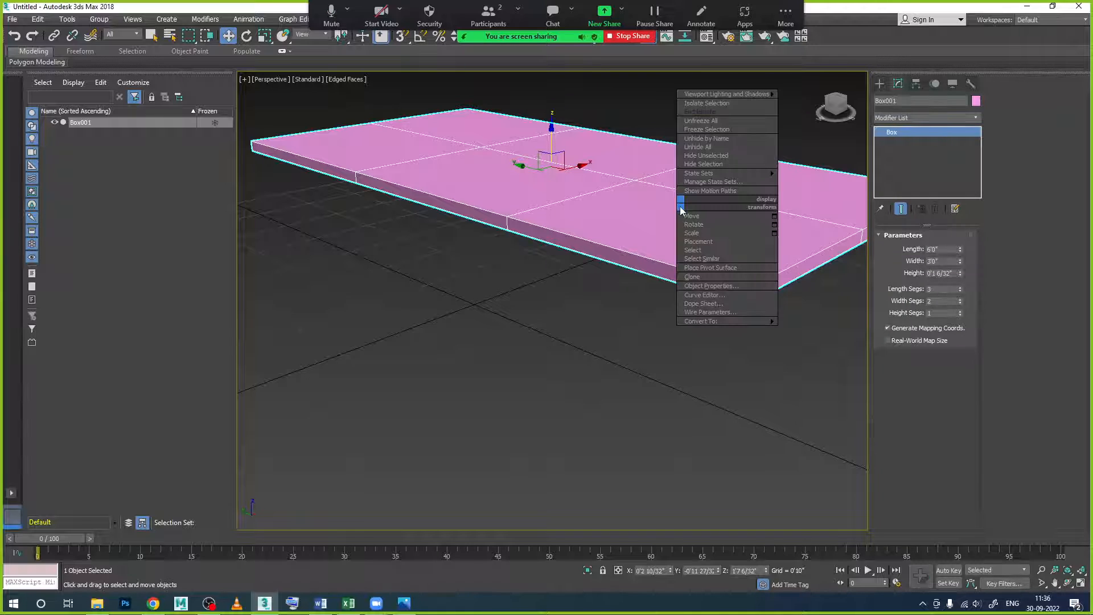
{"action": "mouse_move", "coordinate": [721, 320]}
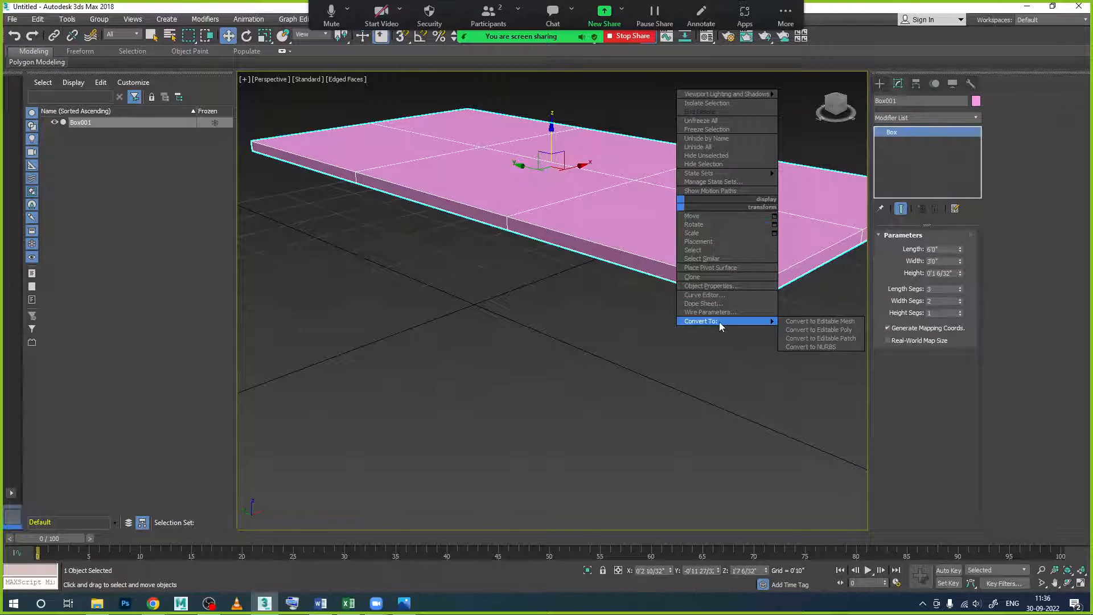
{"action": "left_click", "coordinate": [824, 330]}
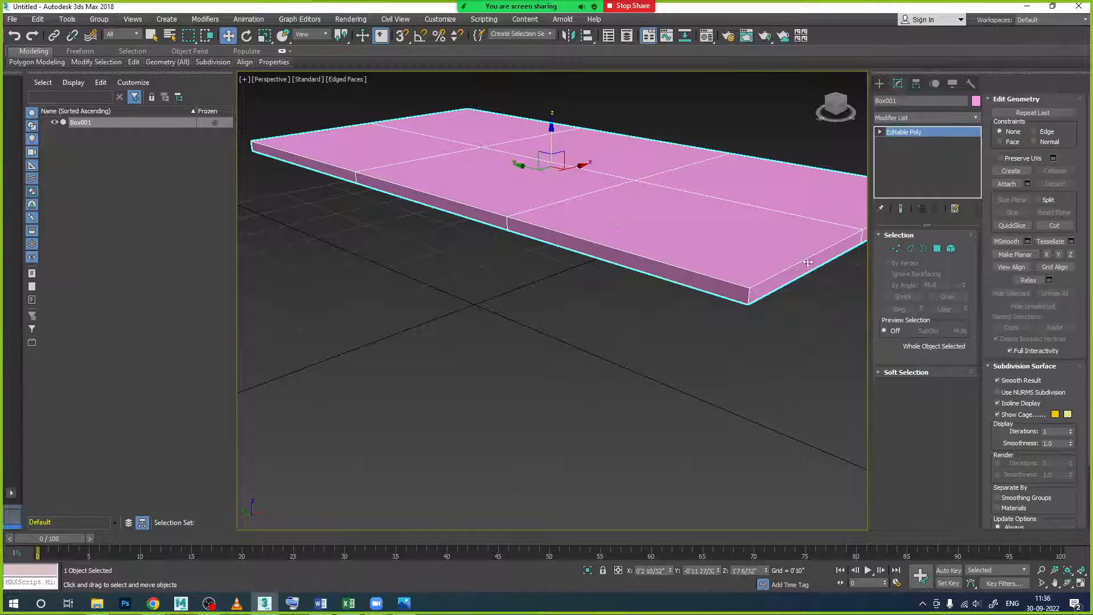
- In the Top view, scale the tabletop's two inner rows of vertices apart along Y, close to the short ends
{"action": "left_click", "coordinate": [896, 248]}
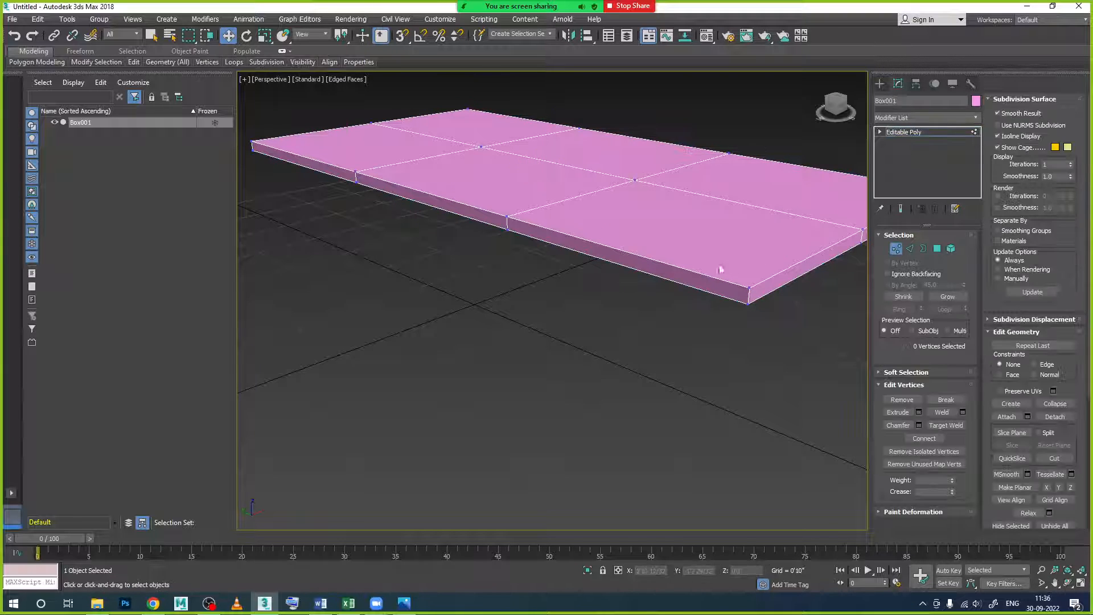
{"action": "key", "text": "alt+w"}
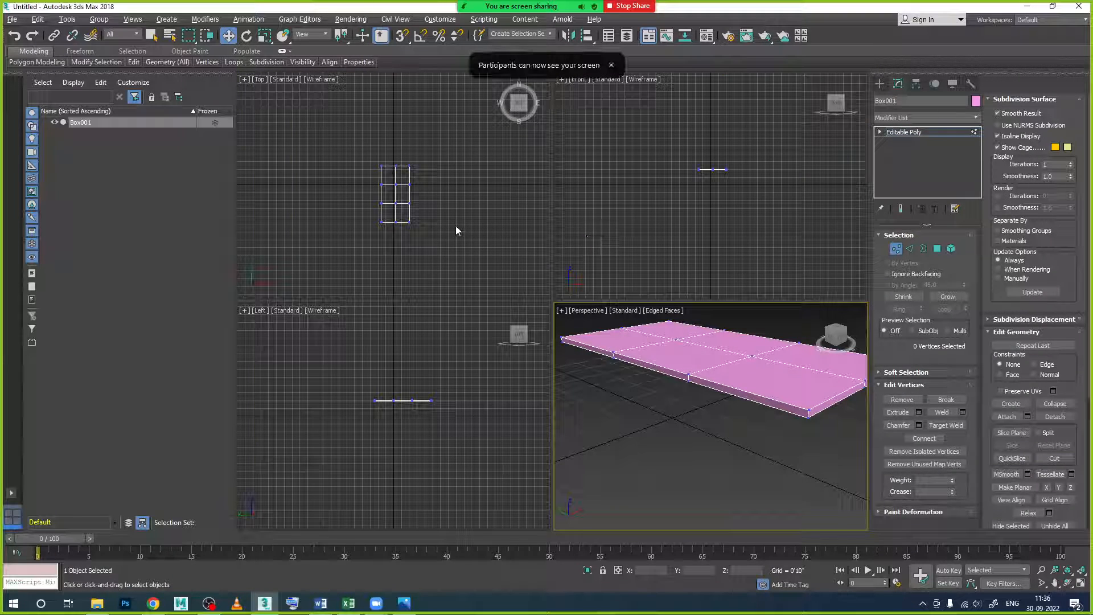
{"action": "left_click_drag", "start_coordinate": [795, 385], "coordinate": [821, 439]}
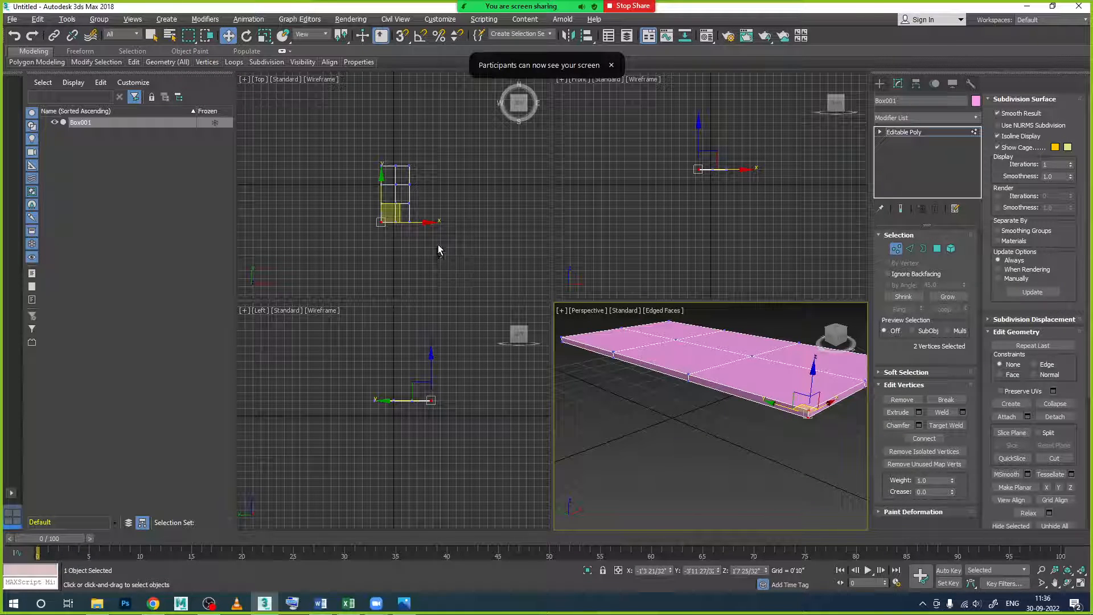
{"action": "key", "text": "alt+w"}
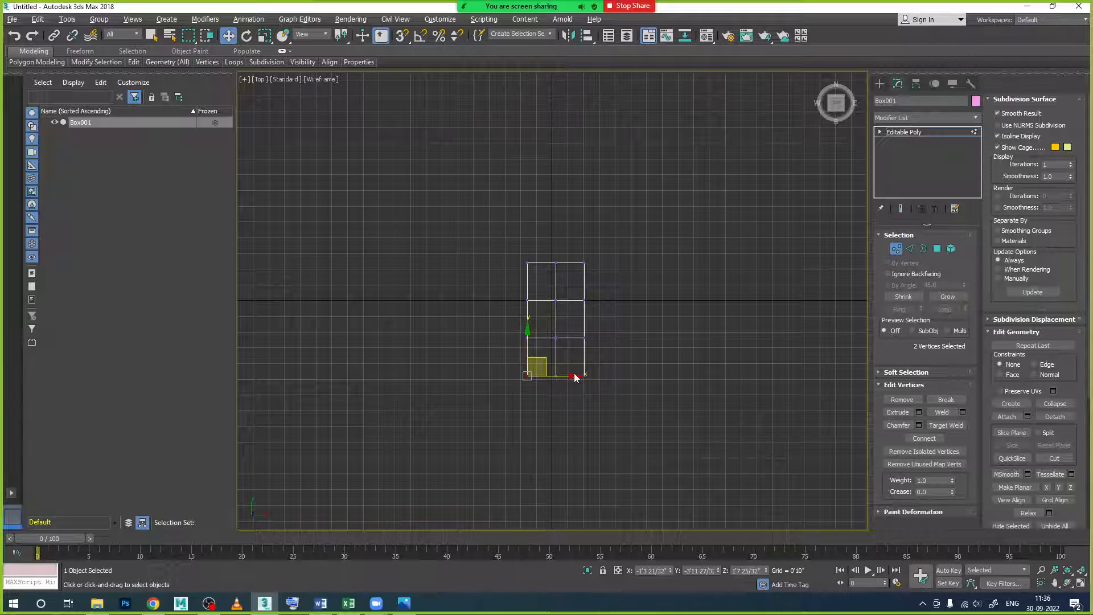
{"action": "scroll", "coordinate": [576, 364], "scroll_direction": "up", "scroll_amount": 5}
{"action": "left_click_drag", "start_coordinate": [416, 173], "coordinate": [639, 306]}
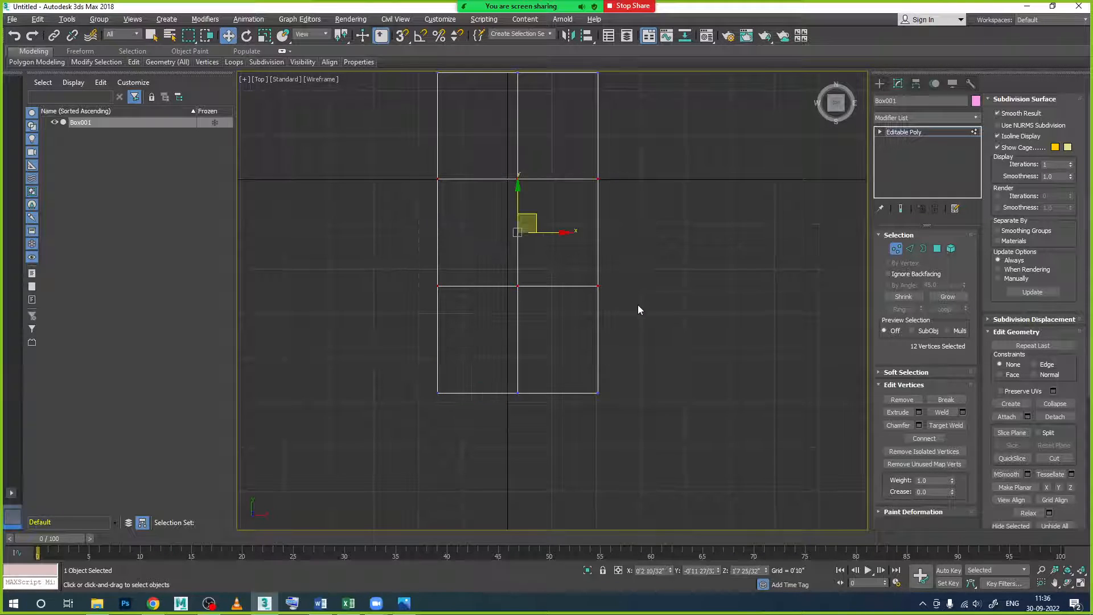
{"action": "key", "text": "r"}
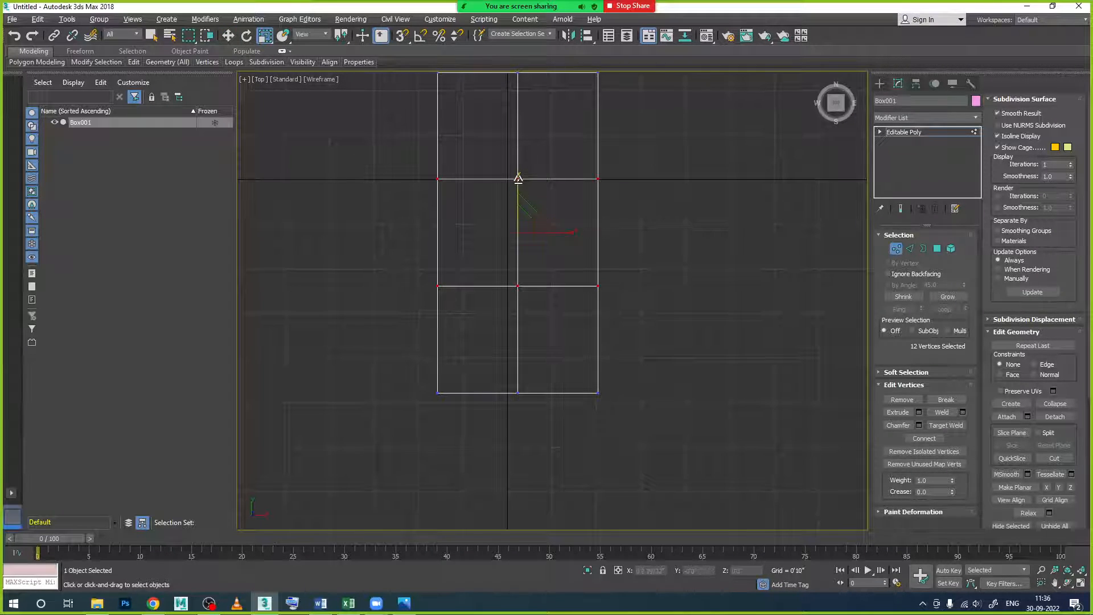
{"action": "left_click_drag", "start_coordinate": [519, 178], "coordinate": [541, 385]}
- In the Top view, move the tabletop's middle column of vertices along X until it lies close to one long edge
{"action": "scroll", "coordinate": [558, 279], "scroll_direction": "down", "scroll_amount": 3}
{"action": "key", "text": "w"}
{"action": "left_click_drag", "start_coordinate": [572, 253], "coordinate": [620, 254]}
{"action": "key", "text": "alt+w"}
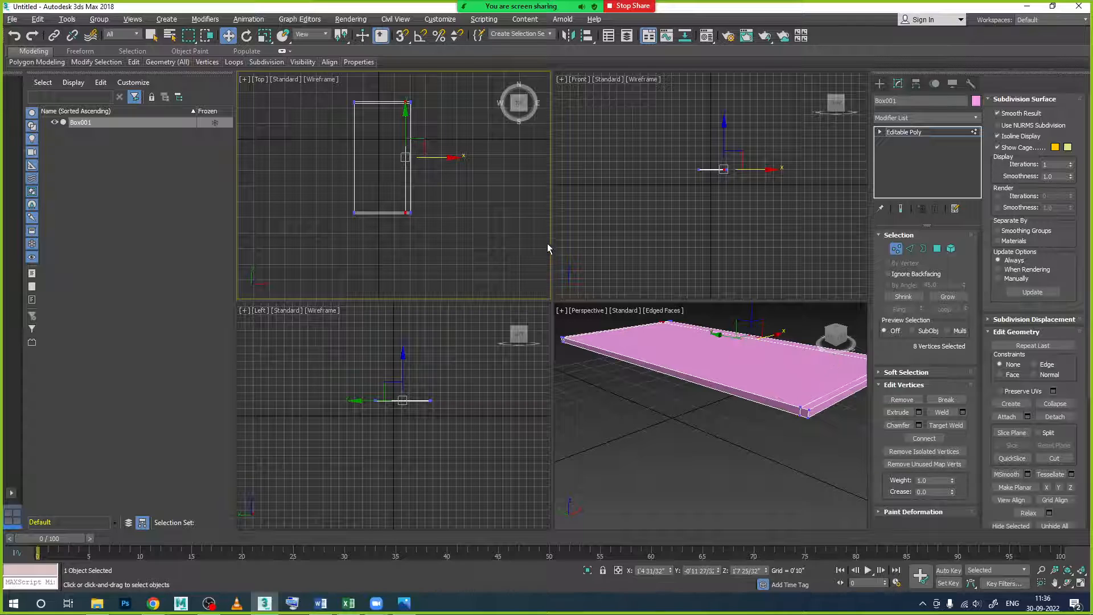
{"action": "key", "text": "alt+w"}
{"action": "scroll", "coordinate": [596, 253], "scroll_direction": "up", "scroll_amount": 4}
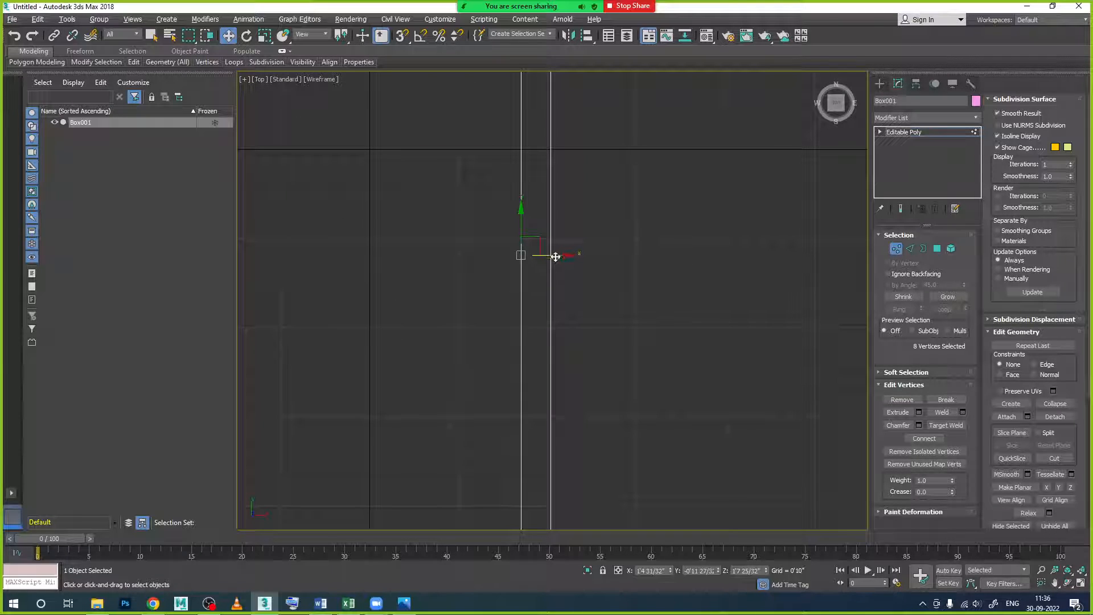
{"action": "left_click_drag", "start_coordinate": [555, 257], "coordinate": [578, 257]}
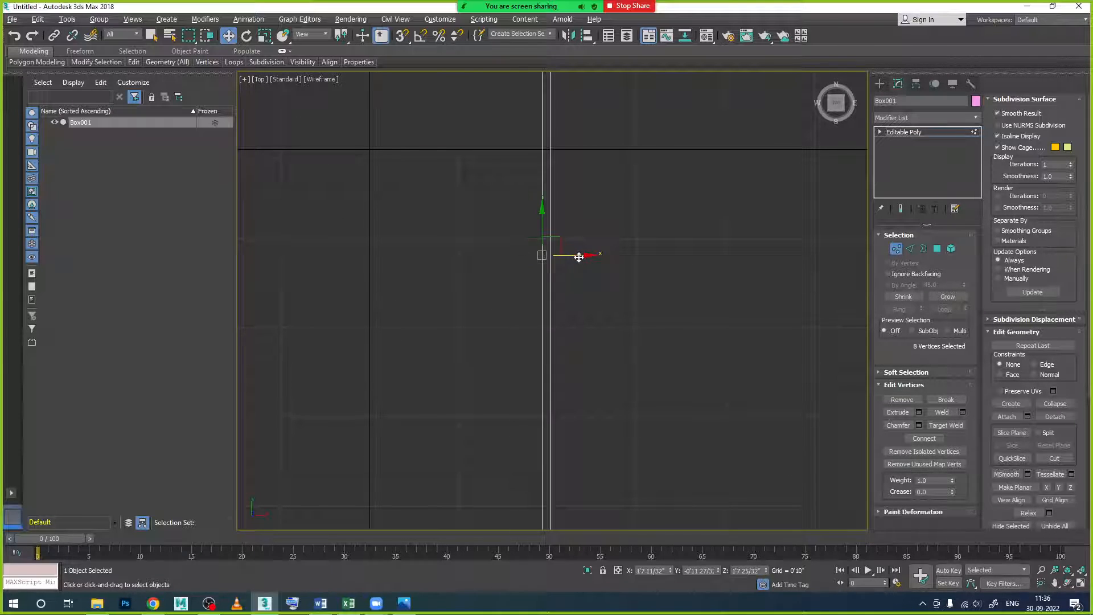
- Compare the strip widths at the tabletop's corner and nudge the vertex column slightly along X to match the end strips
{"action": "scroll", "coordinate": [578, 257], "scroll_direction": "down", "scroll_amount": 4}
{"action": "scroll", "coordinate": [602, 338], "scroll_direction": "up", "scroll_amount": 5}
{"action": "scroll", "coordinate": [600, 337], "scroll_direction": "up", "scroll_amount": 1}
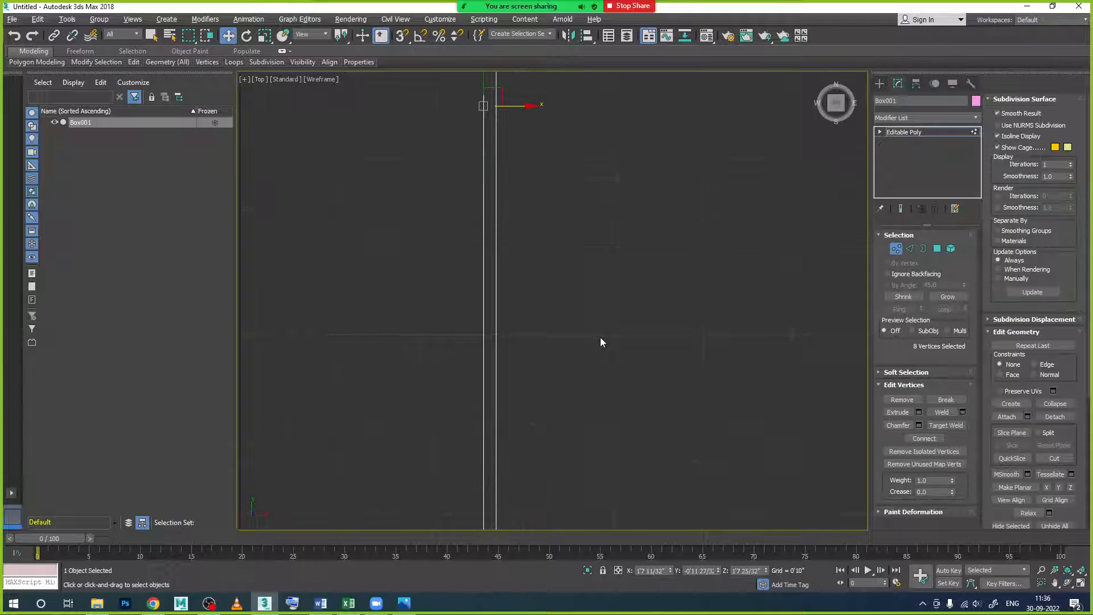
{"action": "scroll", "coordinate": [600, 337], "scroll_direction": "down", "scroll_amount": 2}
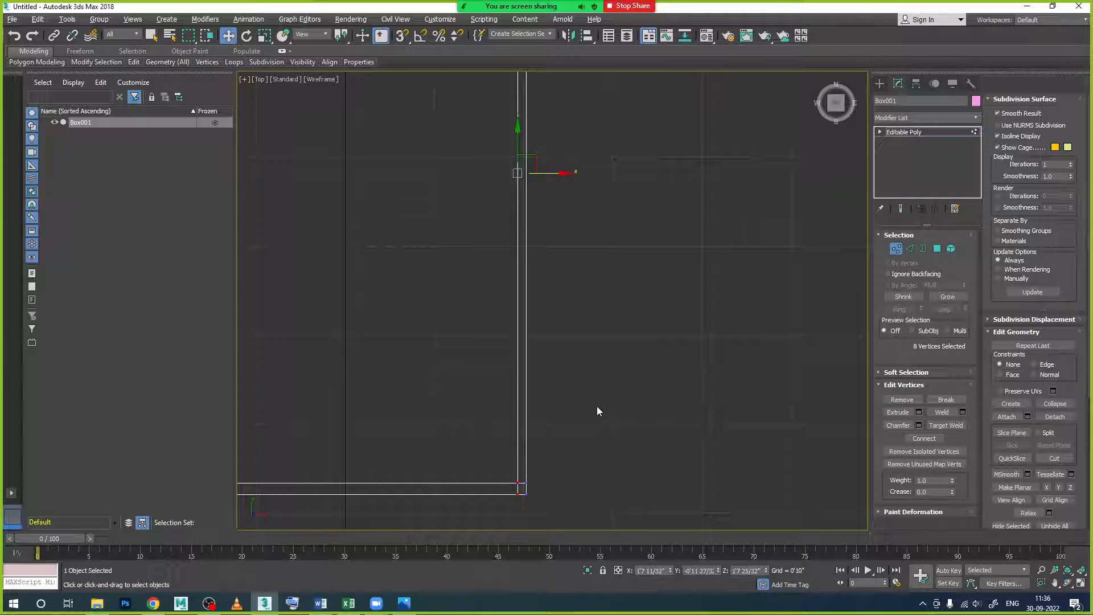
{"action": "middle_click_drag", "start_coordinate": [596, 405], "coordinate": [588, 342]}
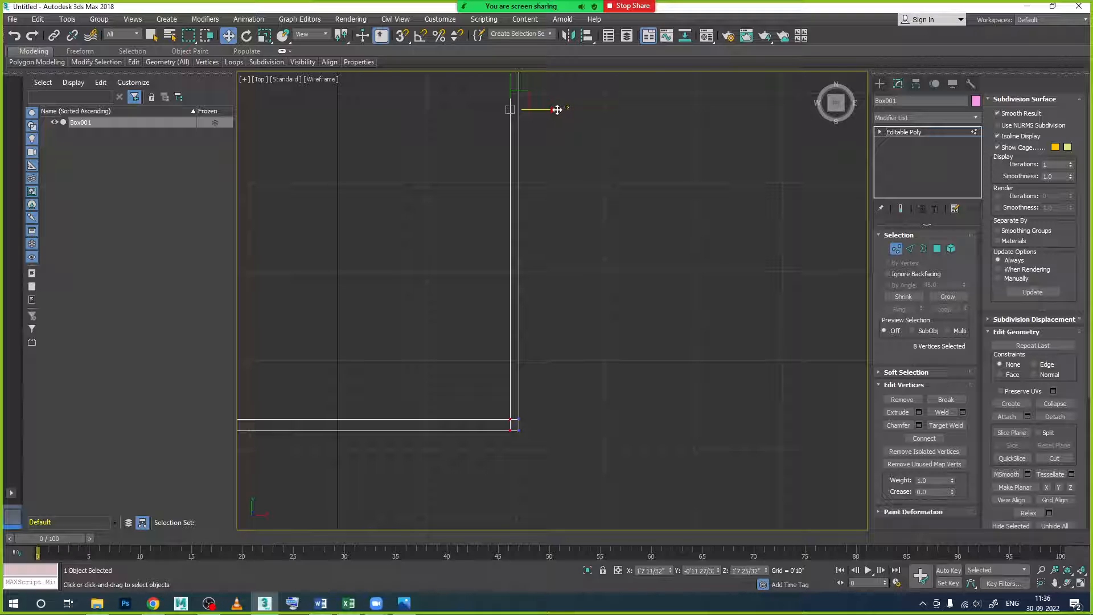
{"action": "left_click_drag", "start_coordinate": [558, 109], "coordinate": [556, 109]}
{"action": "scroll", "coordinate": [581, 209], "scroll_direction": "down", "scroll_amount": 2}
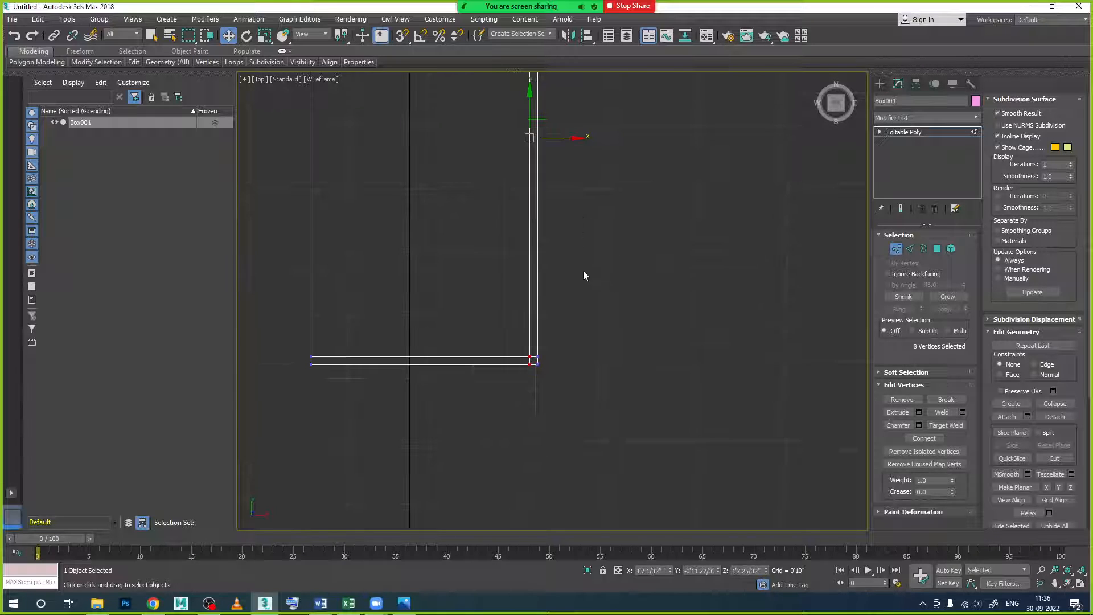
- Select the five underside border polygons of the tabletop: both short end strips, the long edge strip and its two corner squares
{"action": "left_click", "coordinate": [896, 249]}
{"action": "key", "text": "alt+w"}
{"action": "left_click", "coordinate": [790, 405]}
{"action": "key", "text": "alt+w"}
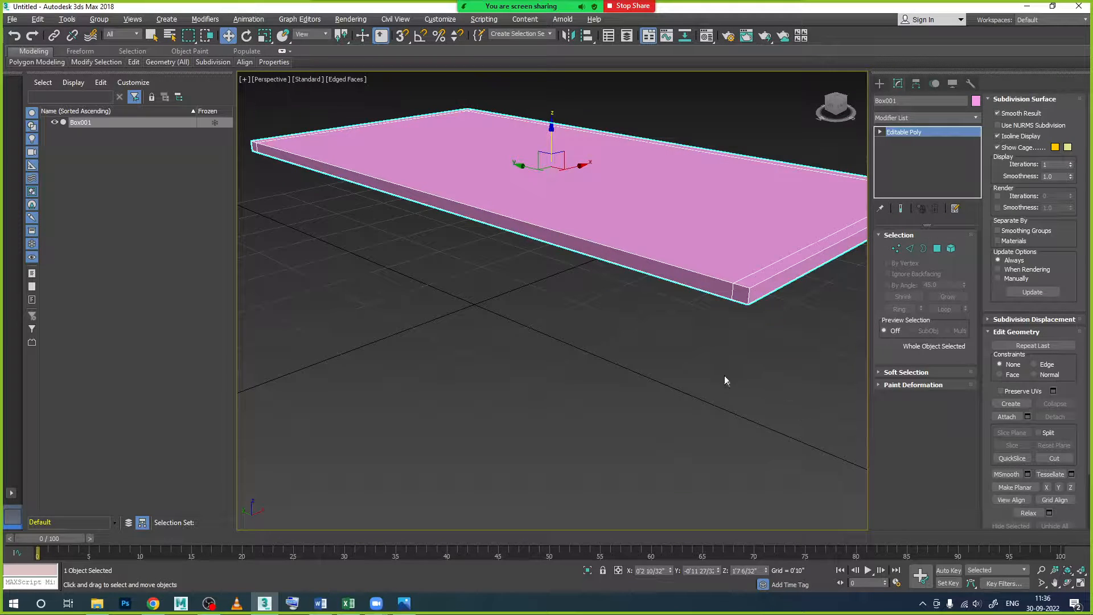
{"action": "middle_click_drag", "start_coordinate": [725, 380], "coordinate": [746, 358], "text": "alt"}
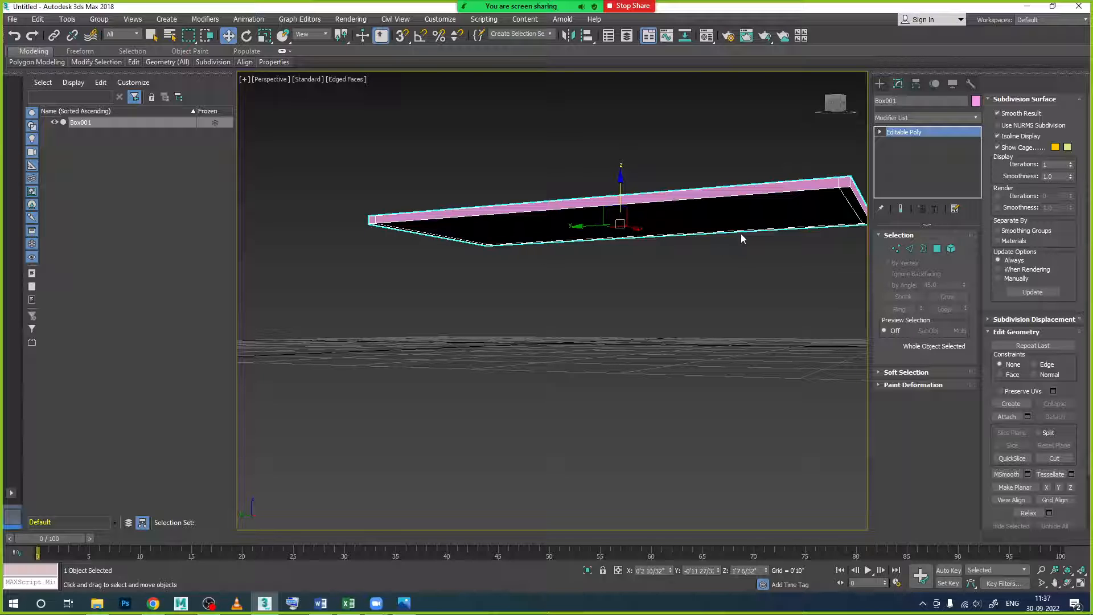
{"action": "middle_click_drag", "start_coordinate": [732, 251], "coordinate": [674, 226], "text": "alt"}
{"action": "scroll", "coordinate": [738, 201], "scroll_direction": "up", "scroll_amount": 1}
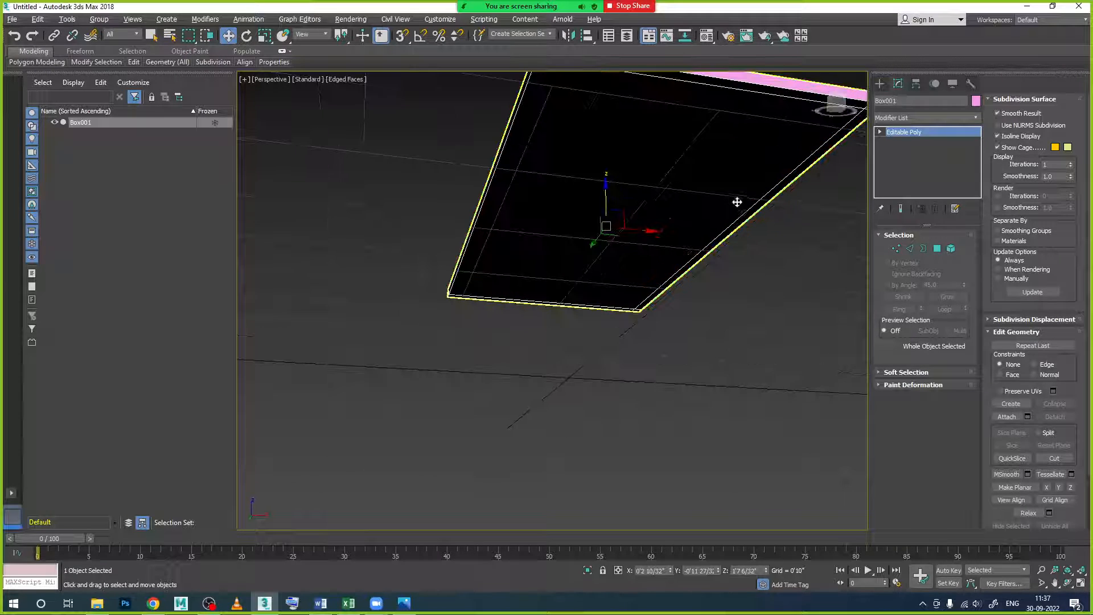
{"action": "middle_click_drag", "start_coordinate": [746, 198], "coordinate": [676, 291], "text": "alt"}
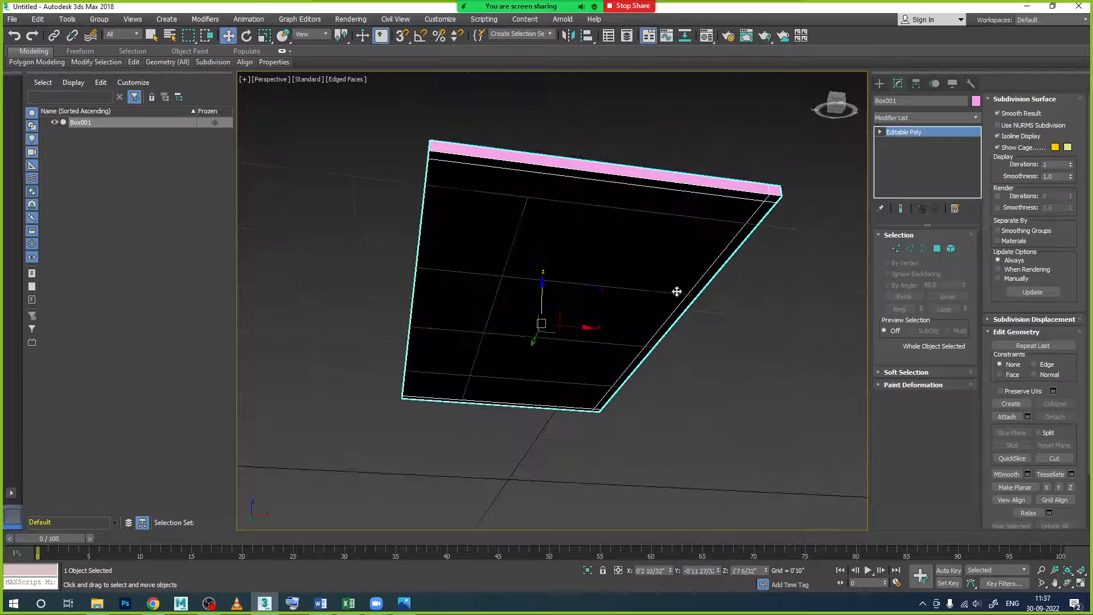
{"action": "left_click", "coordinate": [937, 248]}
{"action": "left_click", "coordinate": [726, 195]}
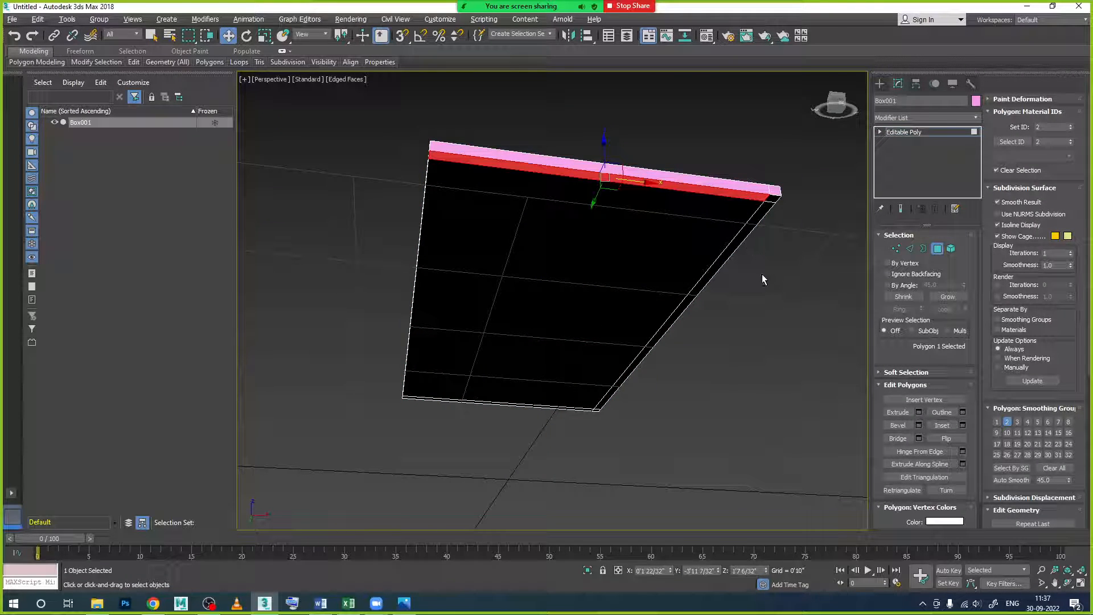
{"action": "middle_click_drag", "start_coordinate": [761, 275], "coordinate": [752, 265], "text": "alt"}
{"action": "left_click", "coordinate": [783, 183], "text": "ctrl"}
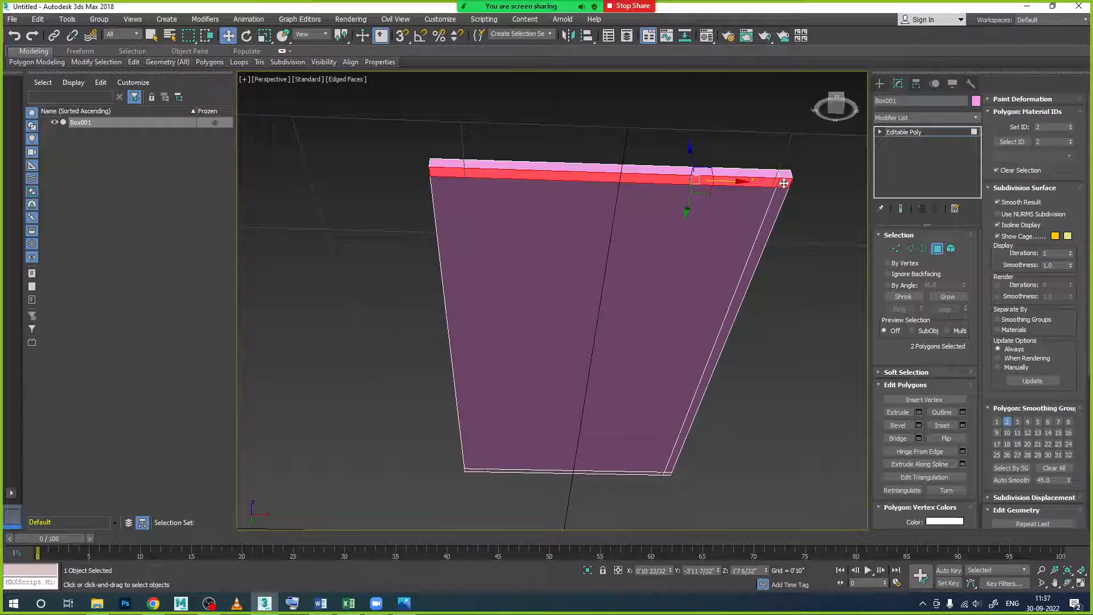
{"action": "left_click", "coordinate": [772, 222], "text": "ctrl"}
{"action": "middle_click_drag", "start_coordinate": [724, 455], "coordinate": [689, 263], "text": "alt"}
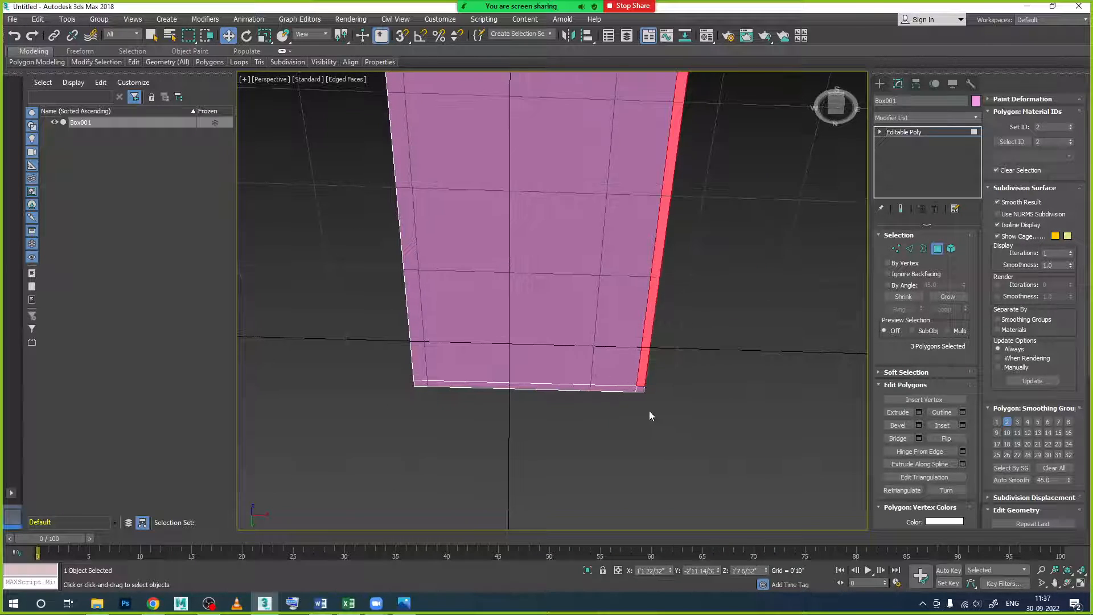
{"action": "left_click", "coordinate": [640, 387], "text": "ctrl"}
{"action": "left_click", "coordinate": [619, 389], "text": "ctrl"}
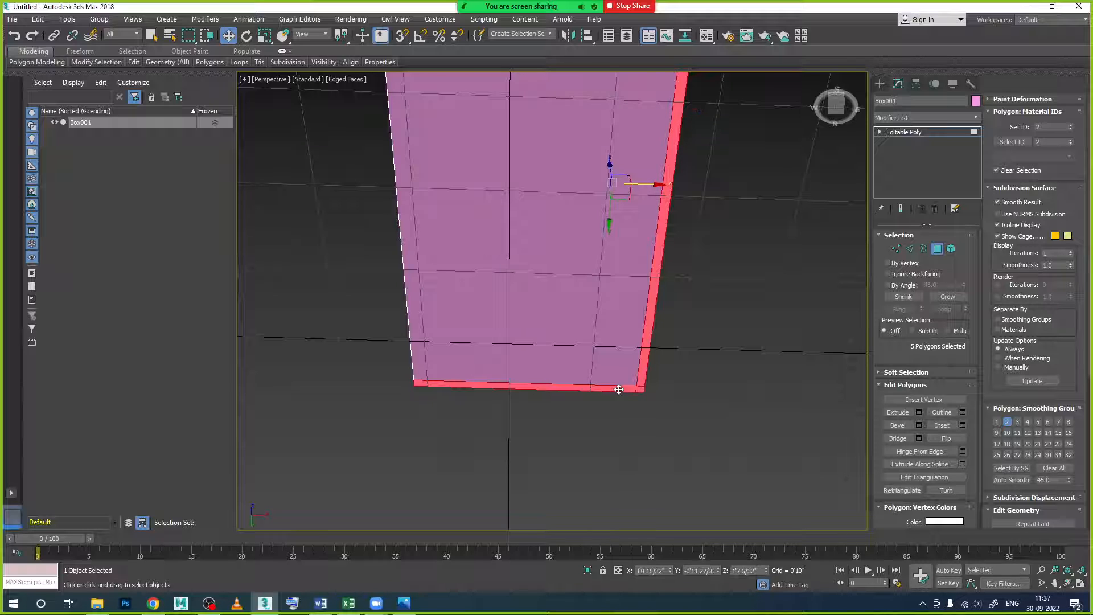
- Extrude the selected underside border polygons downward by 0'10"
{"action": "scroll", "coordinate": [629, 347], "scroll_direction": "down", "scroll_amount": 2}
{"action": "middle_click_drag", "start_coordinate": [624, 344], "coordinate": [666, 426], "text": "alt"}
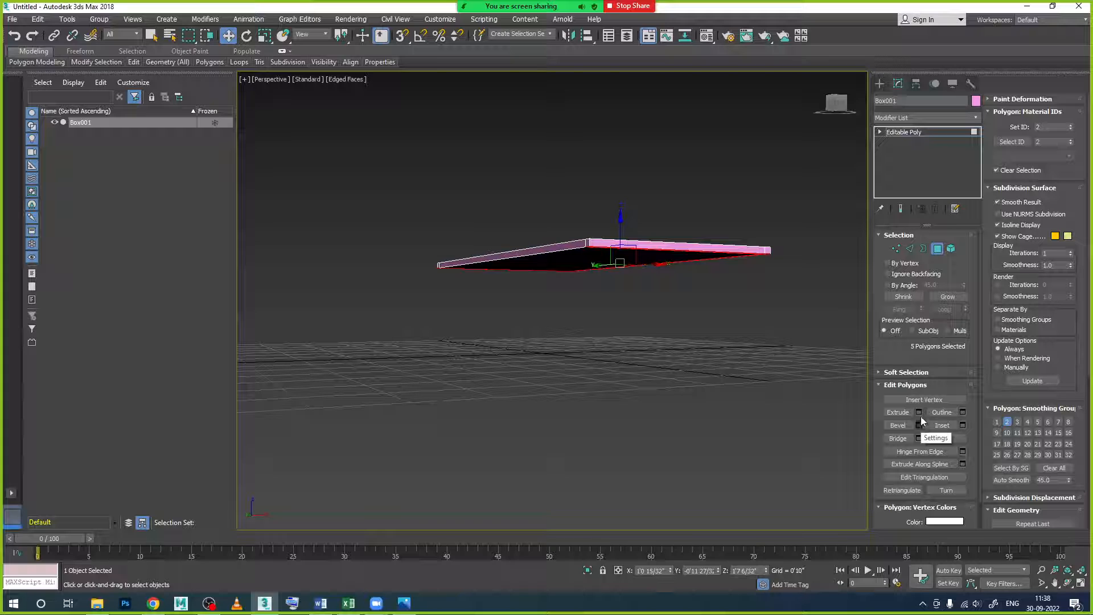
{"action": "middle_click_drag", "start_coordinate": [650, 360], "coordinate": [644, 288], "text": "alt"}
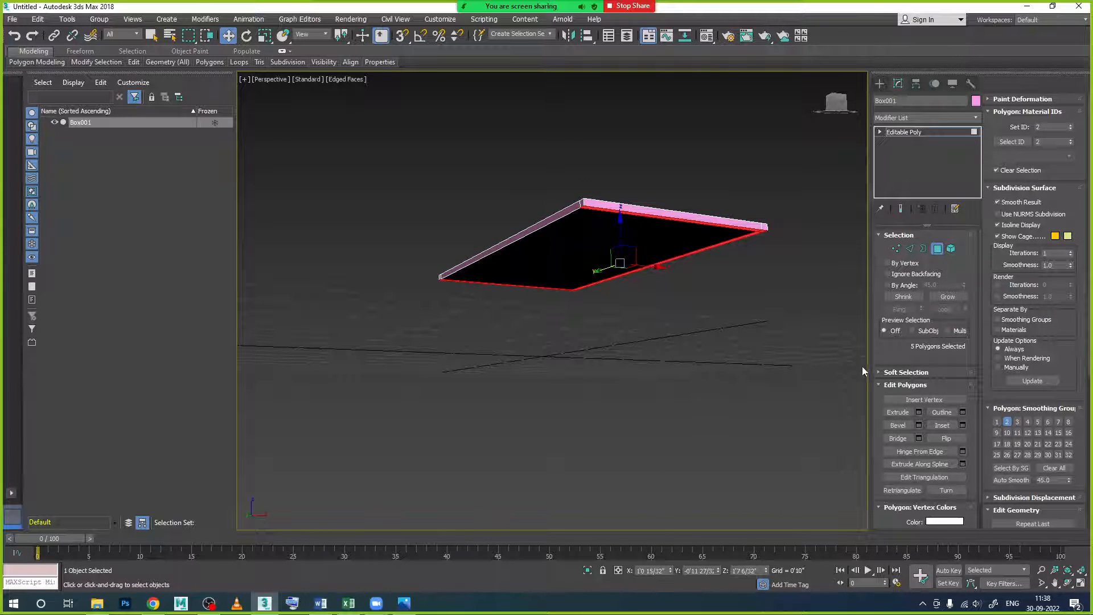
{"action": "left_click", "coordinate": [919, 412]}
{"action": "middle_click_drag", "start_coordinate": [653, 332], "coordinate": [708, 346], "text": "alt"}
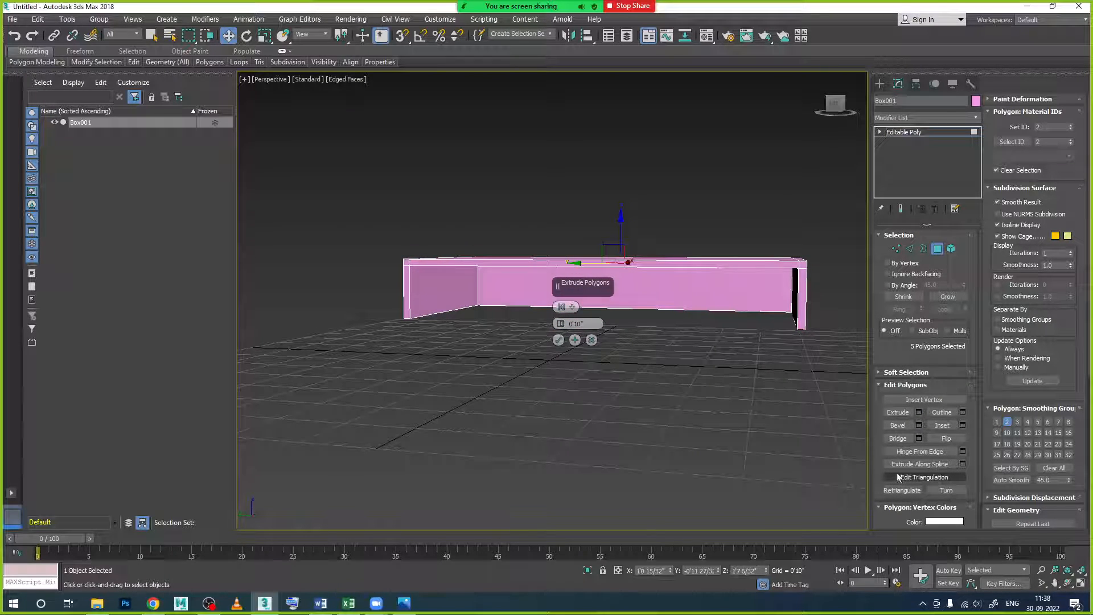
{"action": "middle_click_drag", "start_coordinate": [788, 380], "coordinate": [732, 349], "text": "alt"}
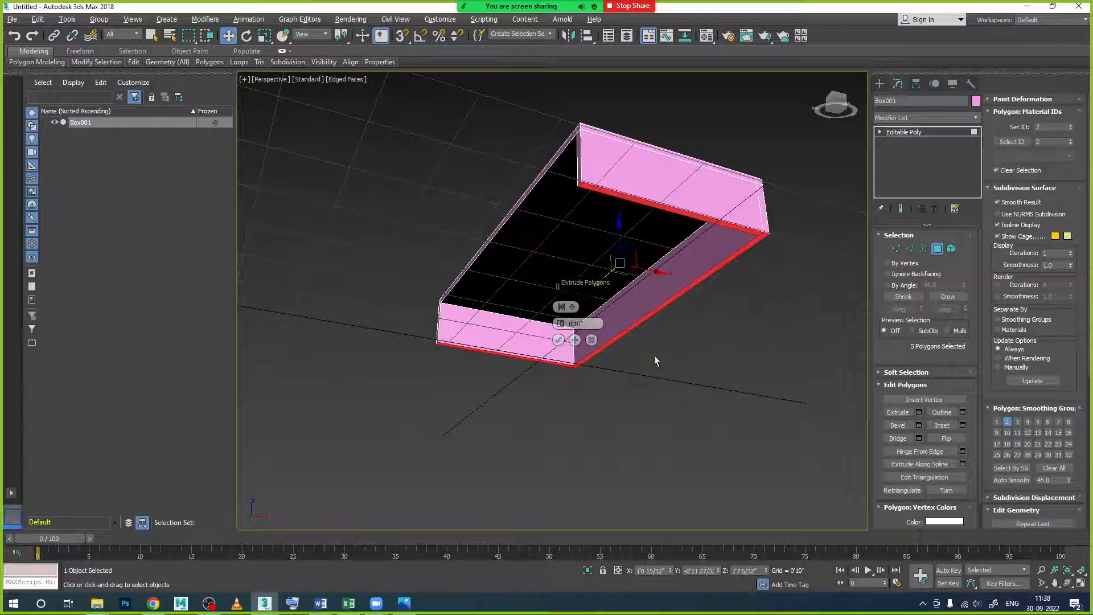
{"action": "left_click", "coordinate": [558, 340]}
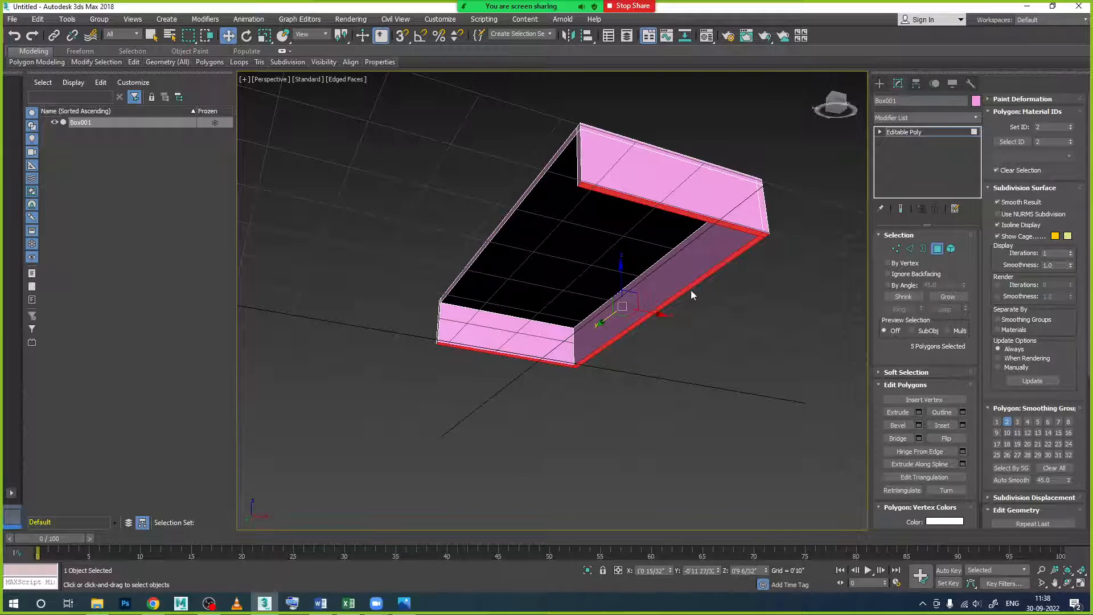
- Exclude the back panel's long bottom polygon from the selection and extrude the two side panels' bottom polygons down by 1.8 feet
{"action": "scroll", "coordinate": [691, 290], "scroll_direction": "up", "scroll_amount": 3}
{"action": "left_click", "coordinate": [700, 276], "text": "alt"}
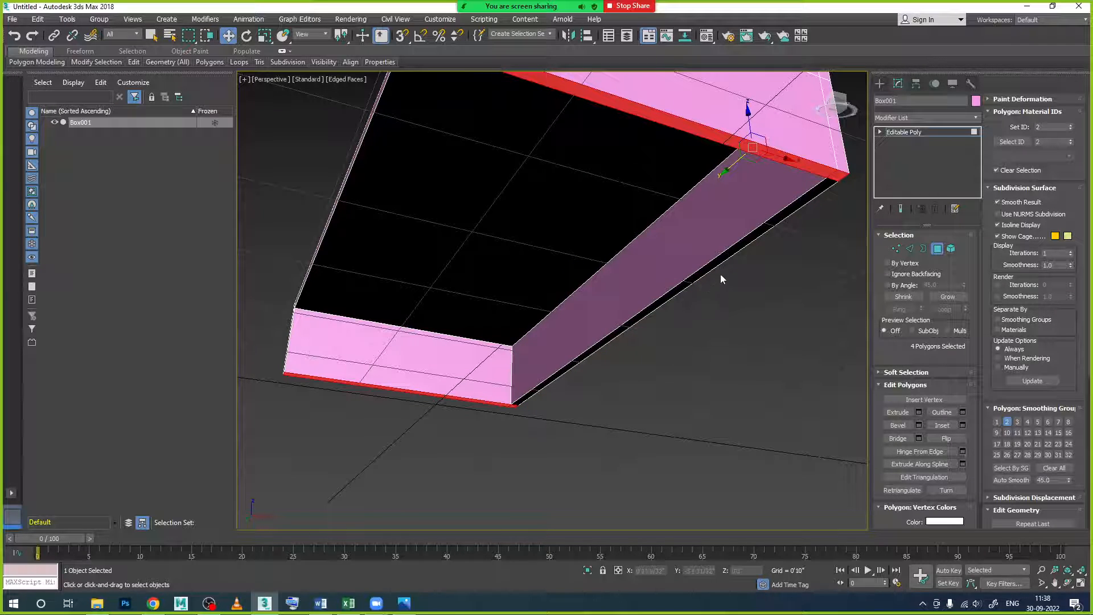
{"action": "scroll", "coordinate": [696, 335], "scroll_direction": "down", "scroll_amount": 3}
{"action": "middle_click_drag", "start_coordinate": [672, 340], "coordinate": [696, 341], "text": "alt"}
{"action": "middle_click_drag", "start_coordinate": [696, 341], "coordinate": [661, 286]}
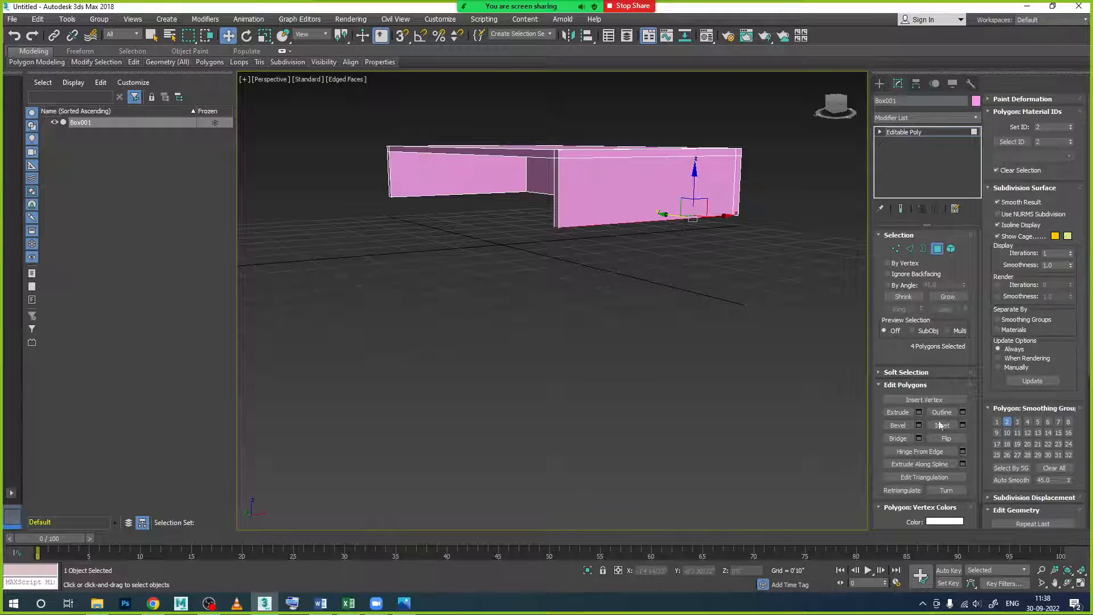
{"action": "left_click", "coordinate": [919, 411]}
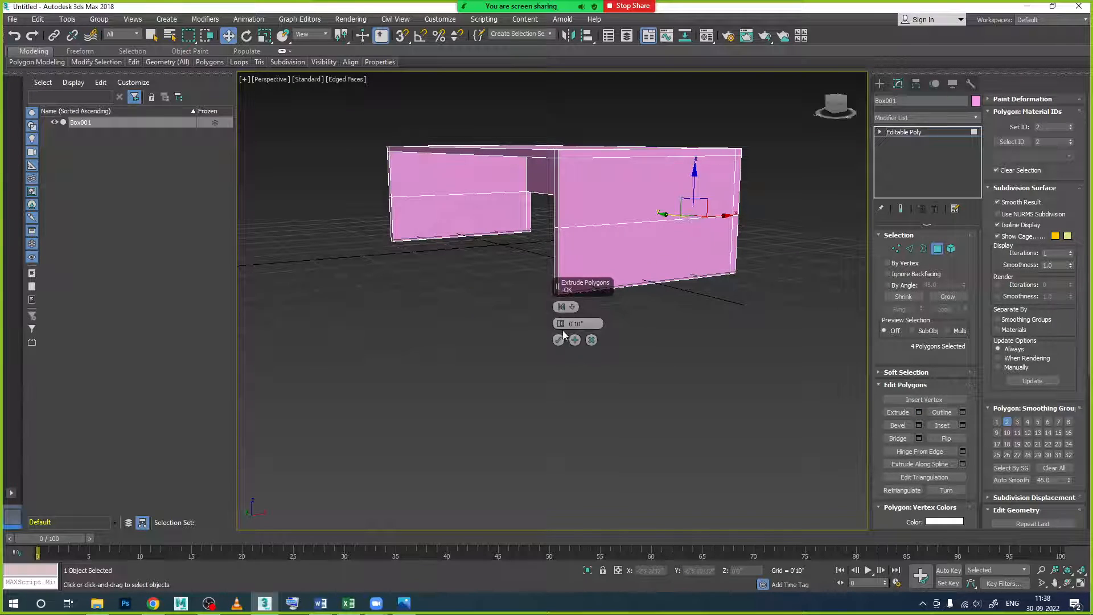
{"action": "left_click_drag", "start_coordinate": [561, 324], "coordinate": [559, 286]}
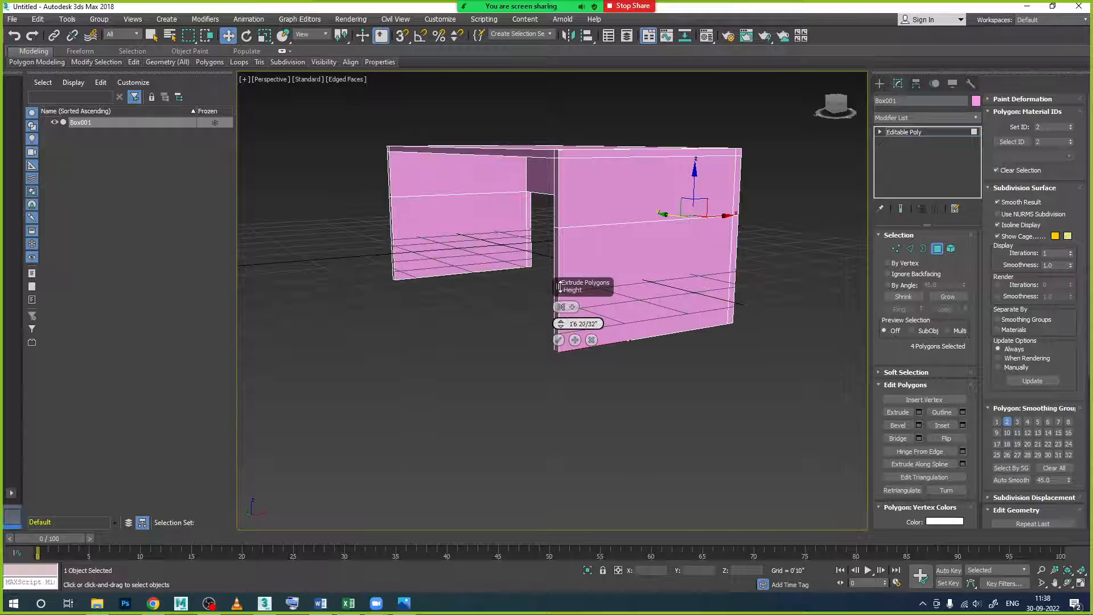
{"action": "double_click", "coordinate": [571, 324]}
{"action": "type", "text": "1.8"}
{"action": "key", "text": "Return"}
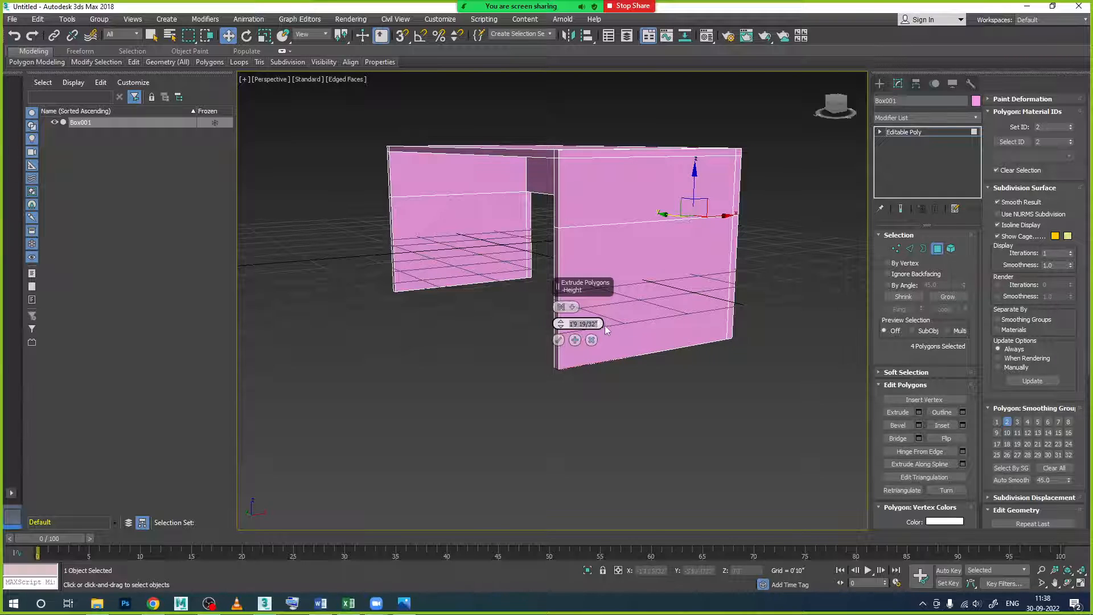
{"action": "middle_click_drag", "start_coordinate": [613, 374], "coordinate": [671, 406], "text": "alt"}
{"action": "left_click", "coordinate": [557, 340]}
{"action": "scroll", "coordinate": [622, 384], "scroll_direction": "down", "scroll_amount": 3}
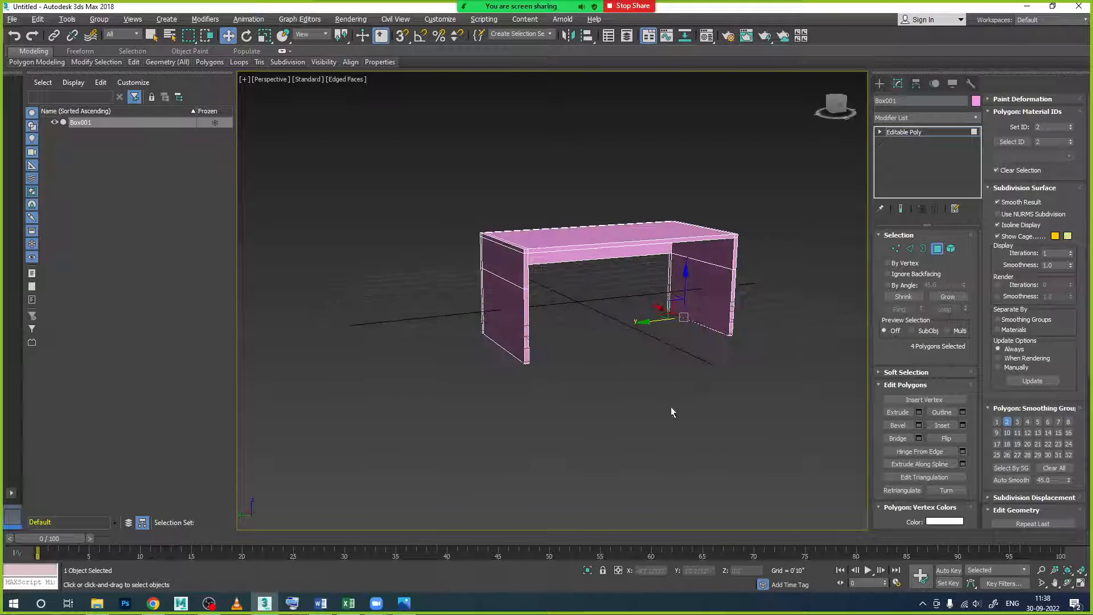
- Check the reference image and select the ring of short vertical edges around the upper band of the side and back panels
{"action": "left_click", "coordinate": [404, 603]}
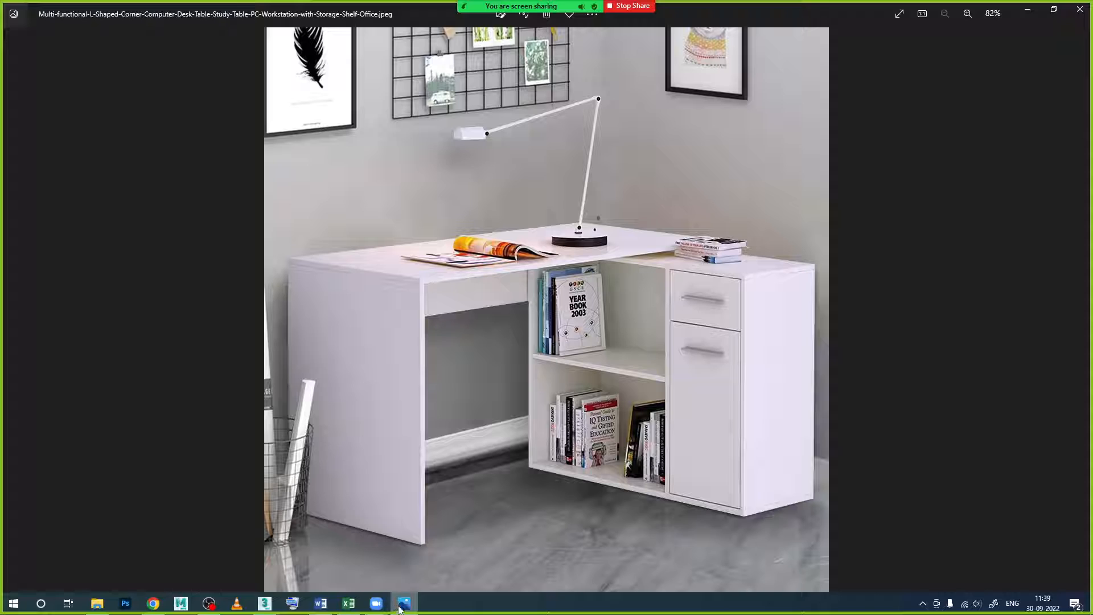
{"action": "left_click", "coordinate": [264, 602]}
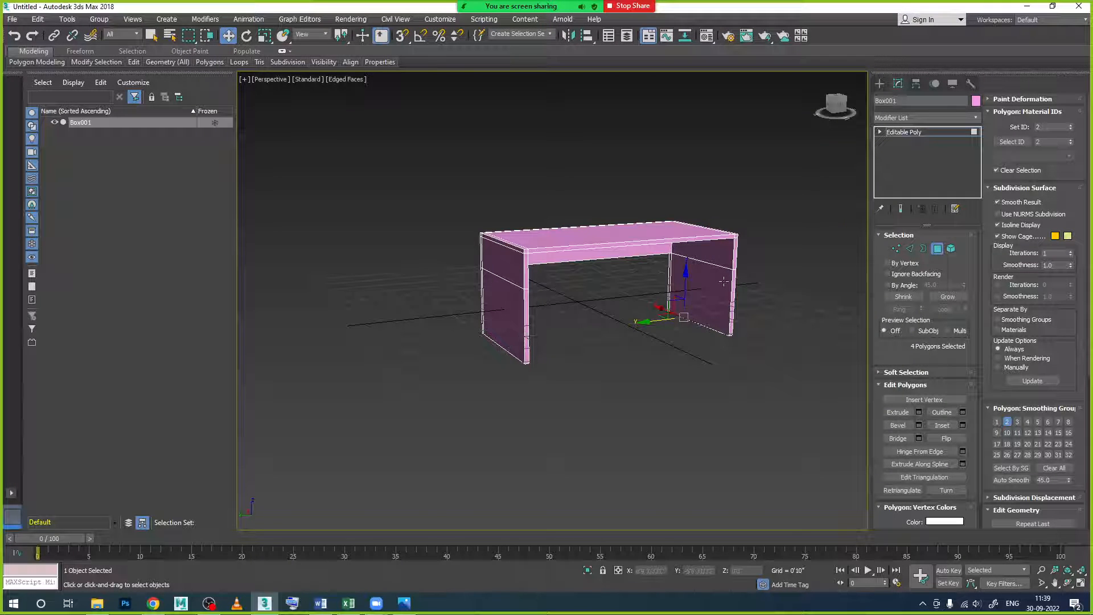
{"action": "scroll", "coordinate": [723, 282], "scroll_direction": "up", "scroll_amount": 5}
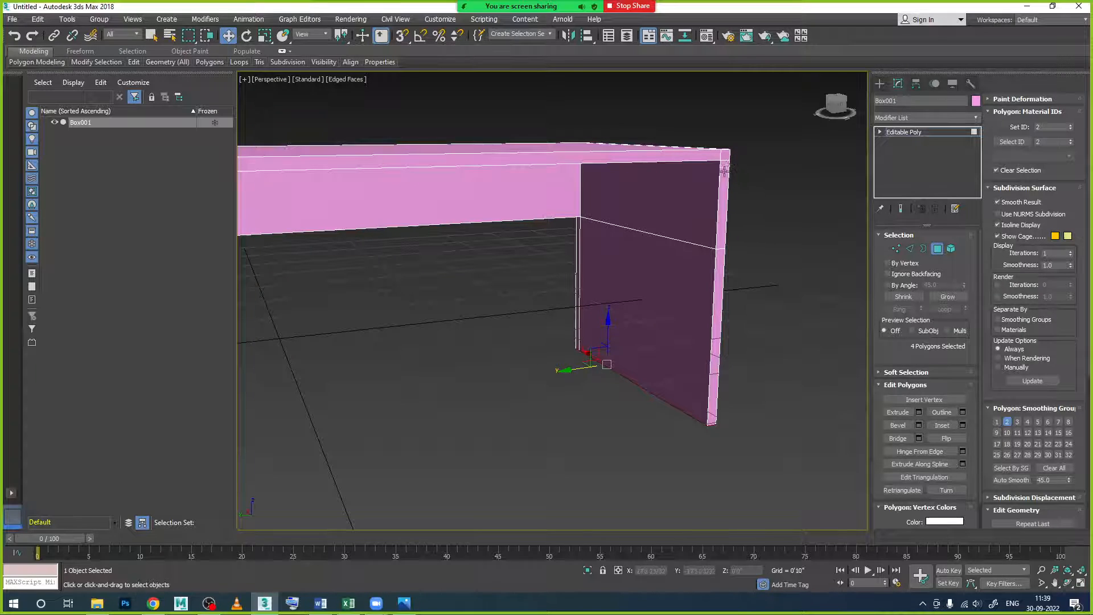
{"action": "middle_click_drag", "start_coordinate": [729, 194], "coordinate": [724, 180], "text": "alt"}
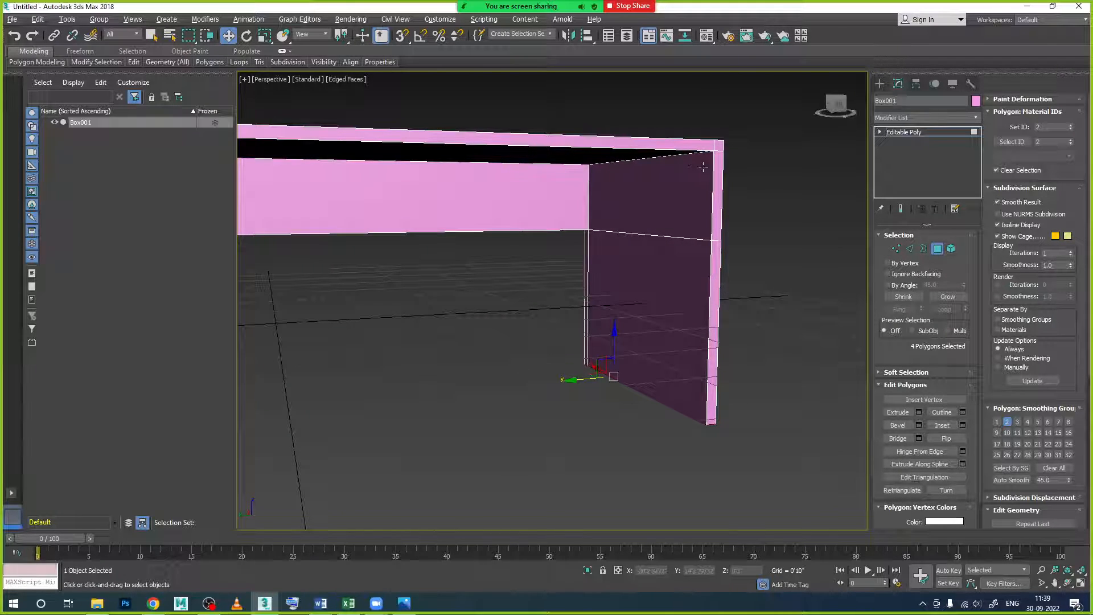
{"action": "left_click", "coordinate": [712, 190]}
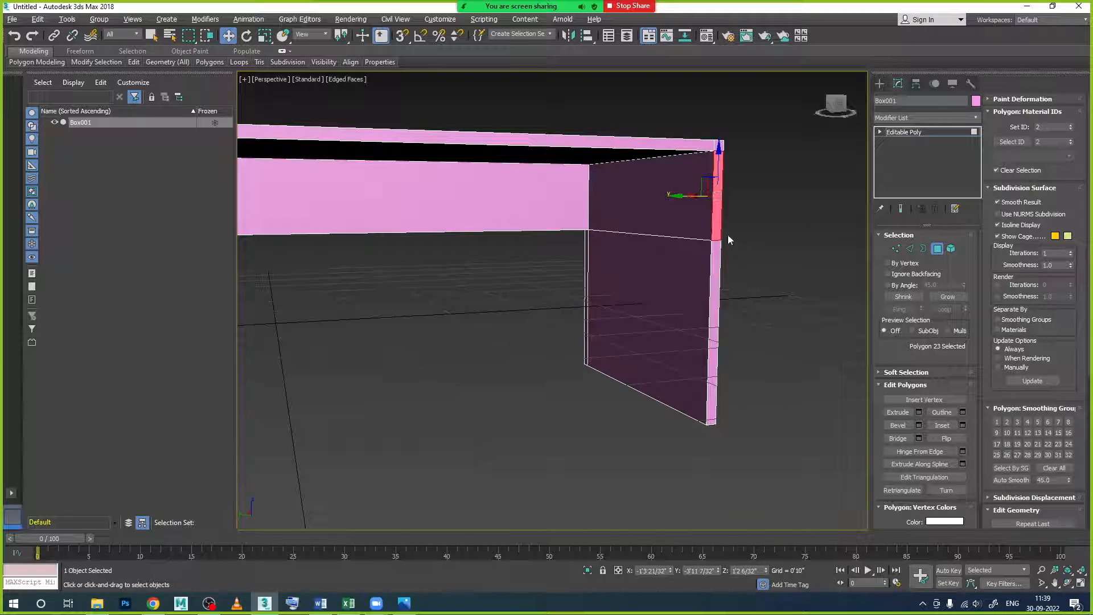
{"action": "left_click", "coordinate": [909, 248]}
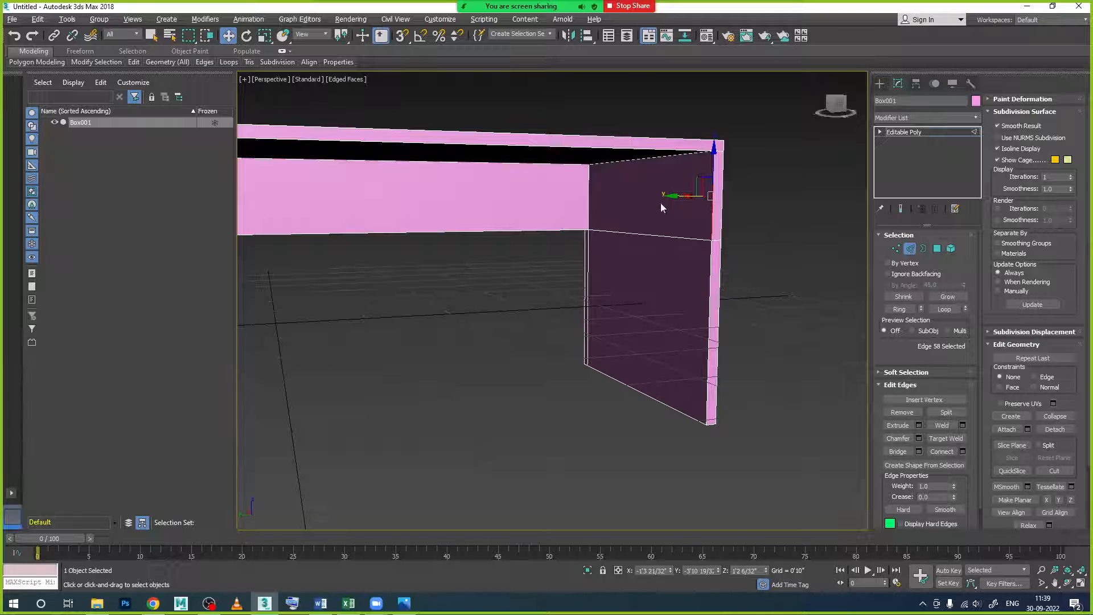
{"action": "left_click", "coordinate": [907, 310]}
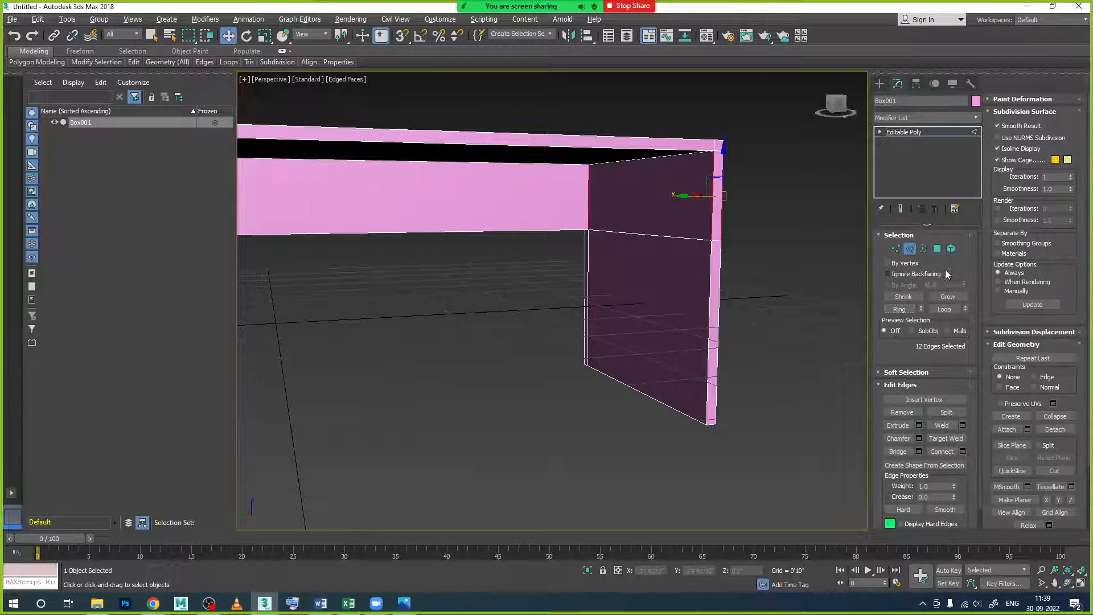
- Connect the ringed edges with one segment and raise the new edge loop along Z to about 1'6", just beneath the tabletop
{"action": "left_click", "coordinate": [962, 451]}
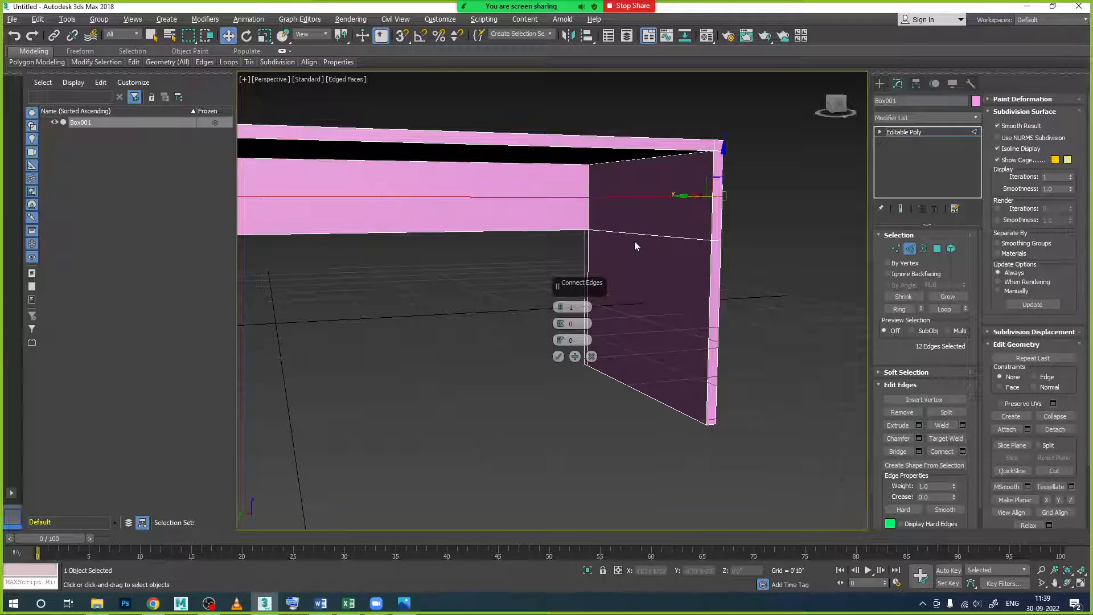
{"action": "left_click", "coordinate": [408, 606]}
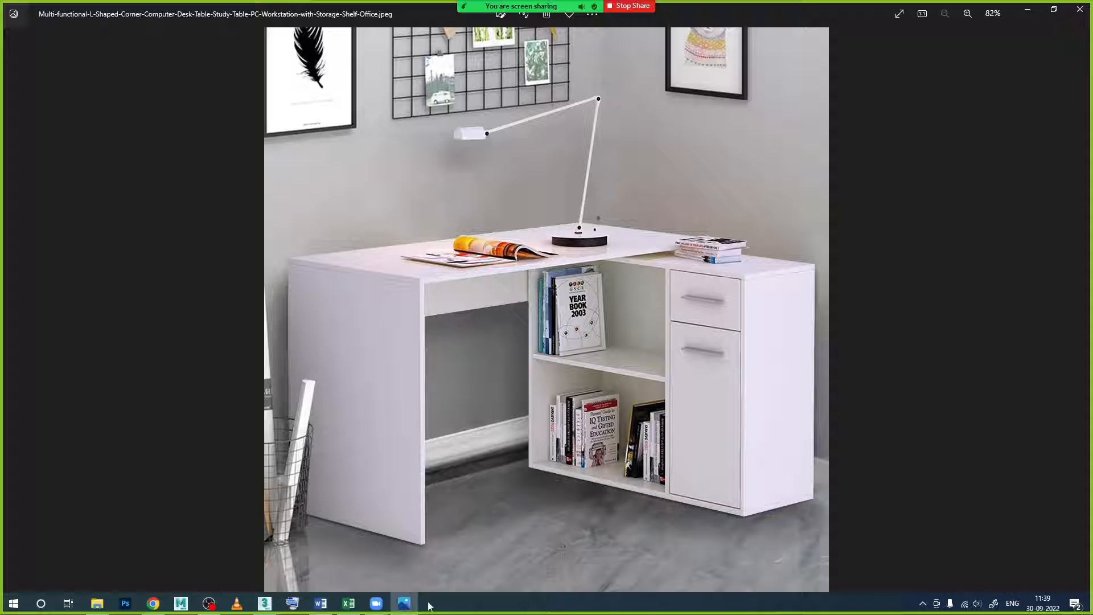
{"action": "left_click", "coordinate": [404, 603]}
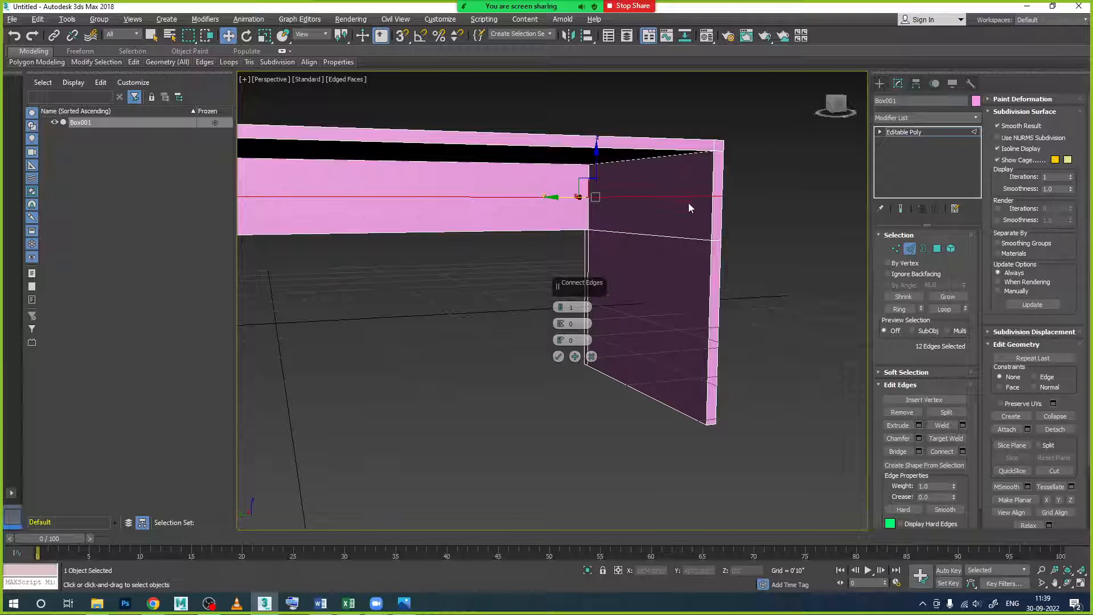
{"action": "left_click", "coordinate": [558, 356]}
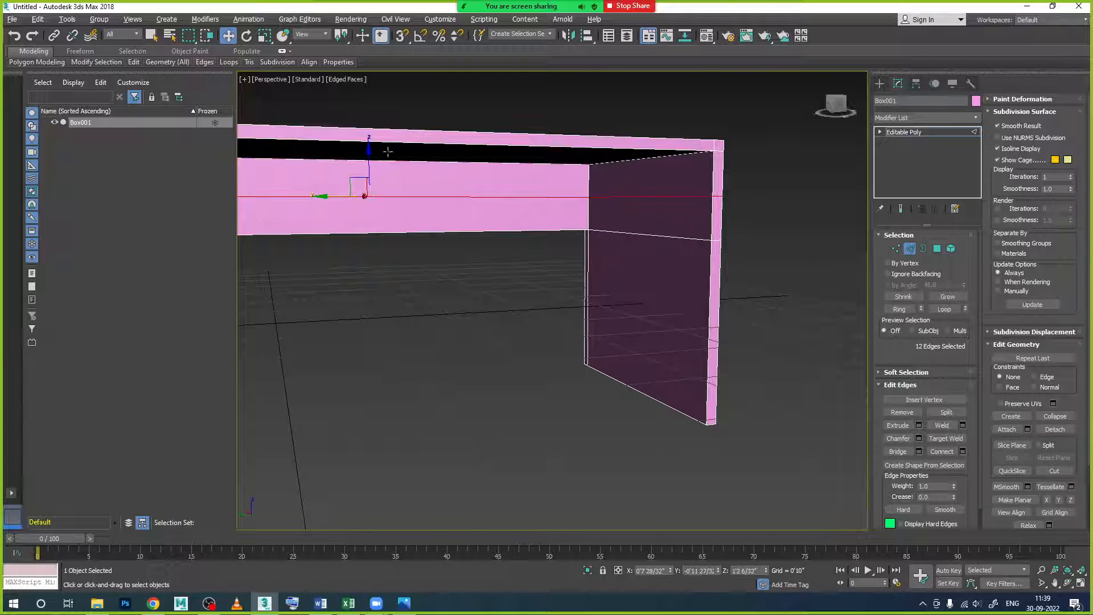
{"action": "left_click_drag", "start_coordinate": [367, 151], "coordinate": [374, 124]}
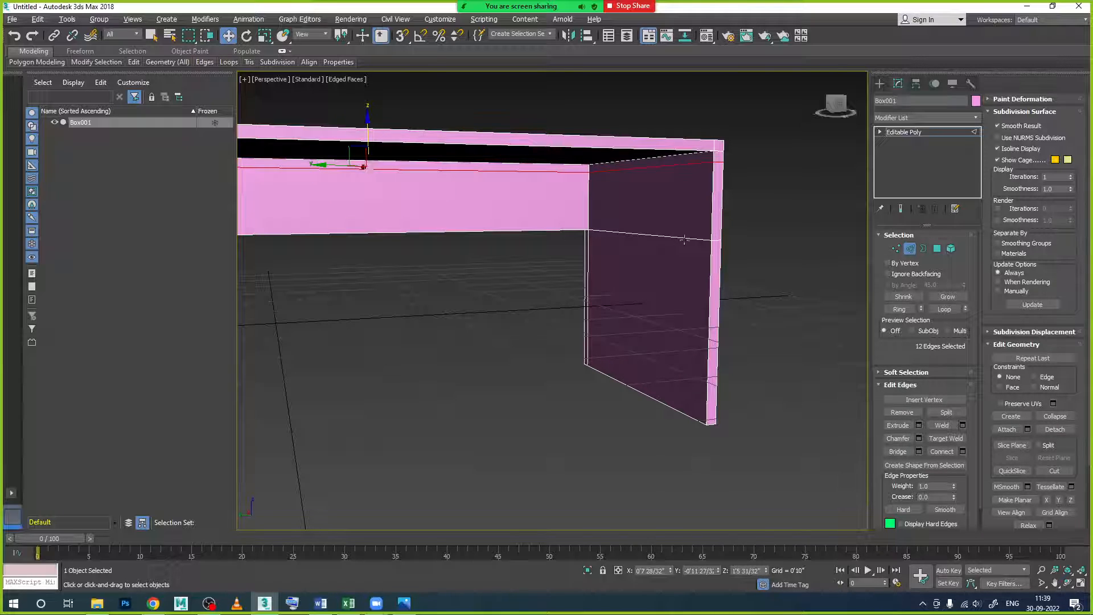
- Select the two narrow front polygons of the side panel below the new edge loop, leaving out the tabletop's edge
{"action": "left_click", "coordinate": [937, 248]}
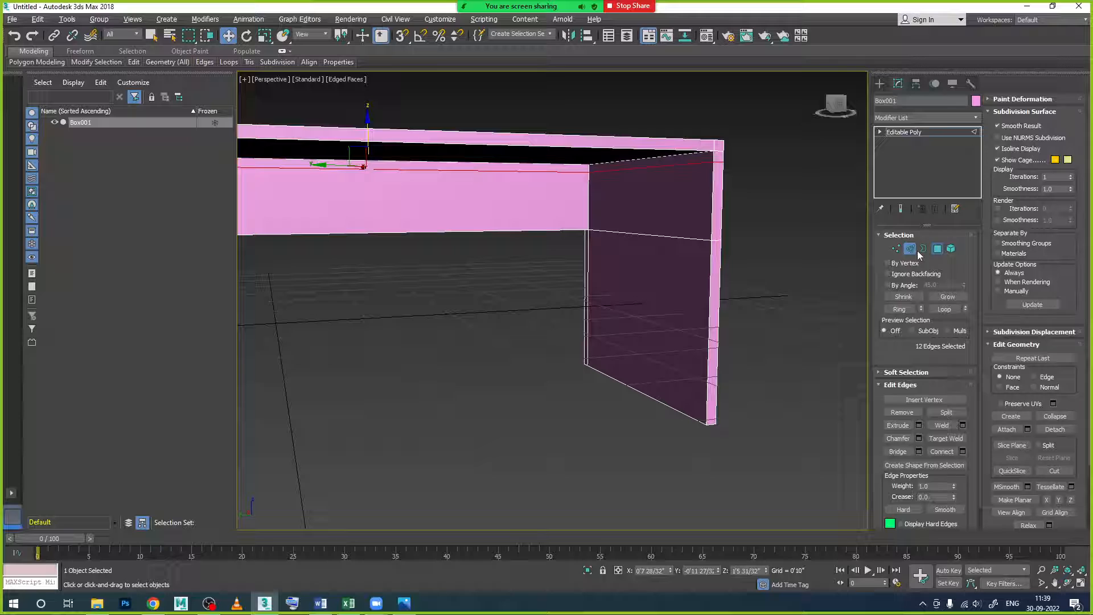
{"action": "left_click", "coordinate": [717, 224]}
{"action": "left_click", "coordinate": [715, 277], "text": "shift"}
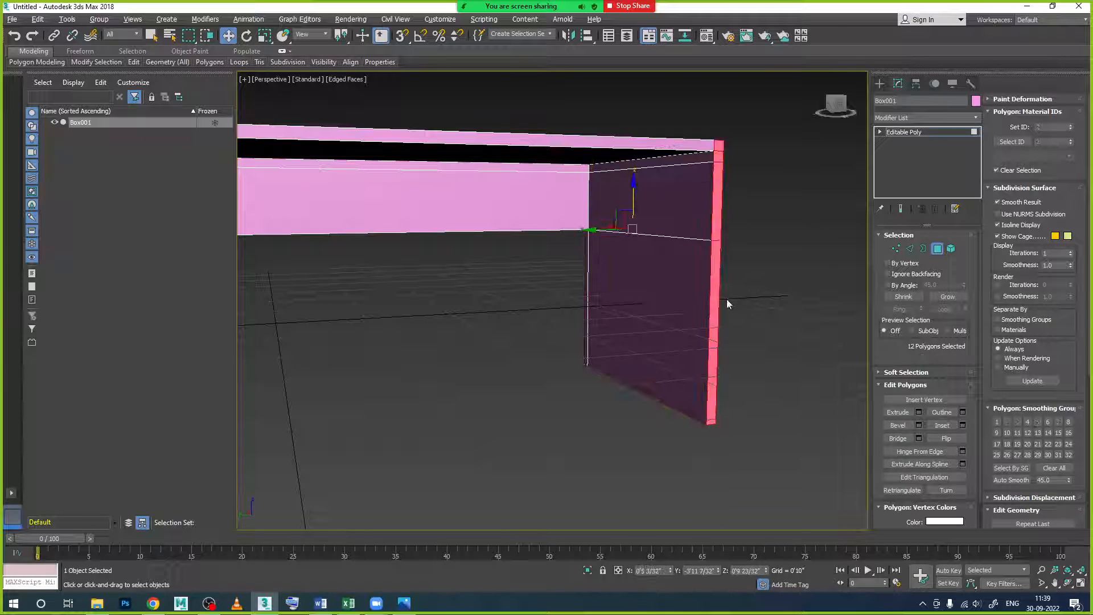
{"action": "middle_click_drag", "start_coordinate": [708, 297], "coordinate": [751, 252], "text": "alt"}
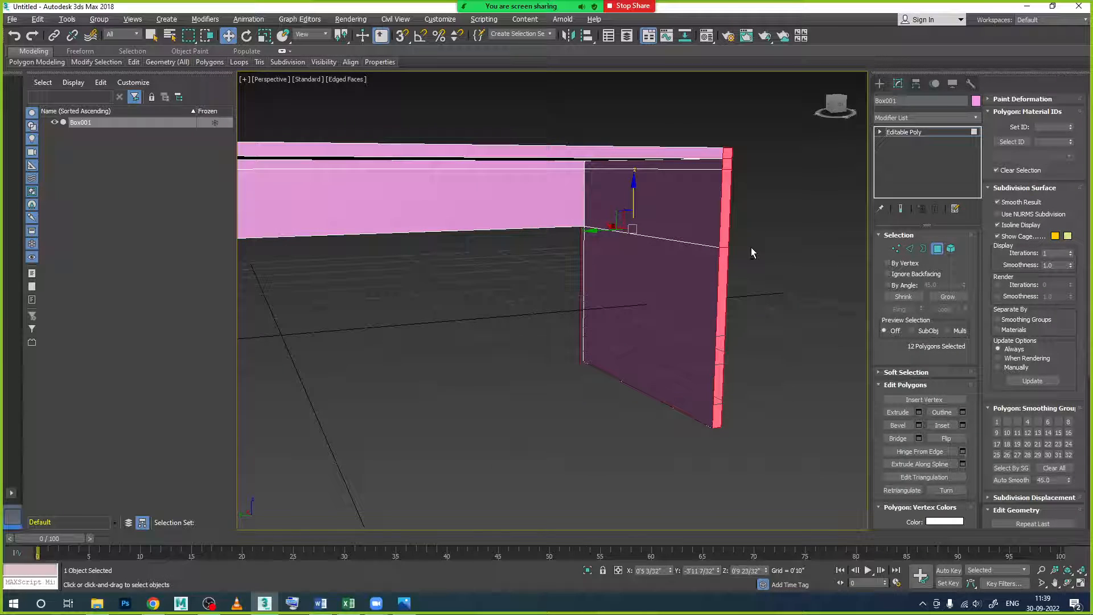
{"action": "left_click", "coordinate": [725, 227]}
{"action": "left_click", "coordinate": [723, 281], "text": "ctrl"}
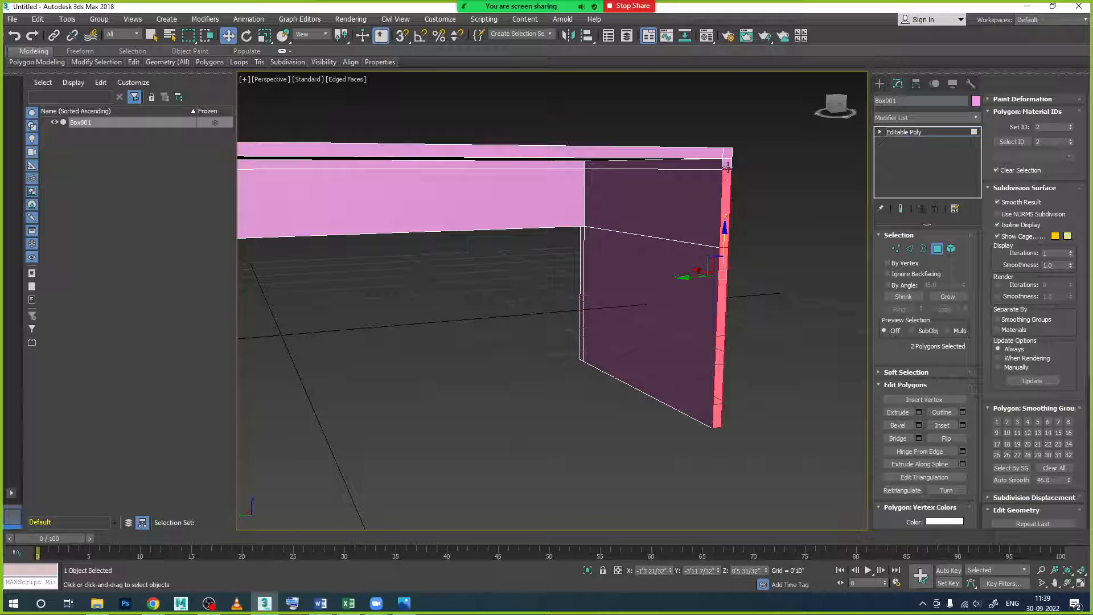
- Extrude the side panel's two selected front polygons outward by 1'9 19/32", checking the length in the top view
{"action": "scroll", "coordinate": [734, 289], "scroll_direction": "down", "scroll_amount": 2}
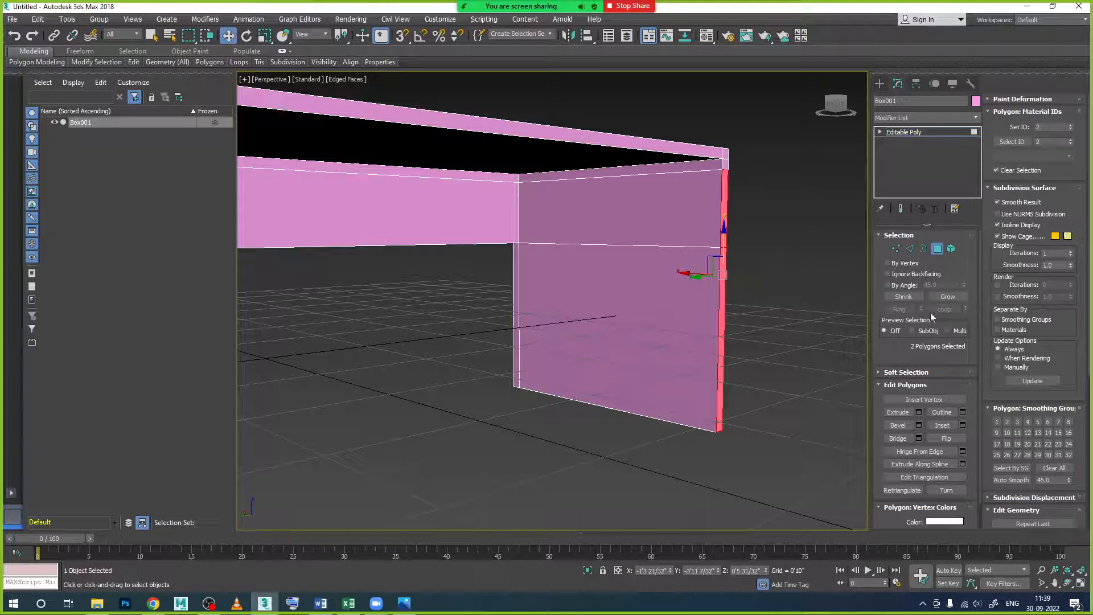
{"action": "scroll", "coordinate": [816, 275], "scroll_direction": "down", "scroll_amount": 5}
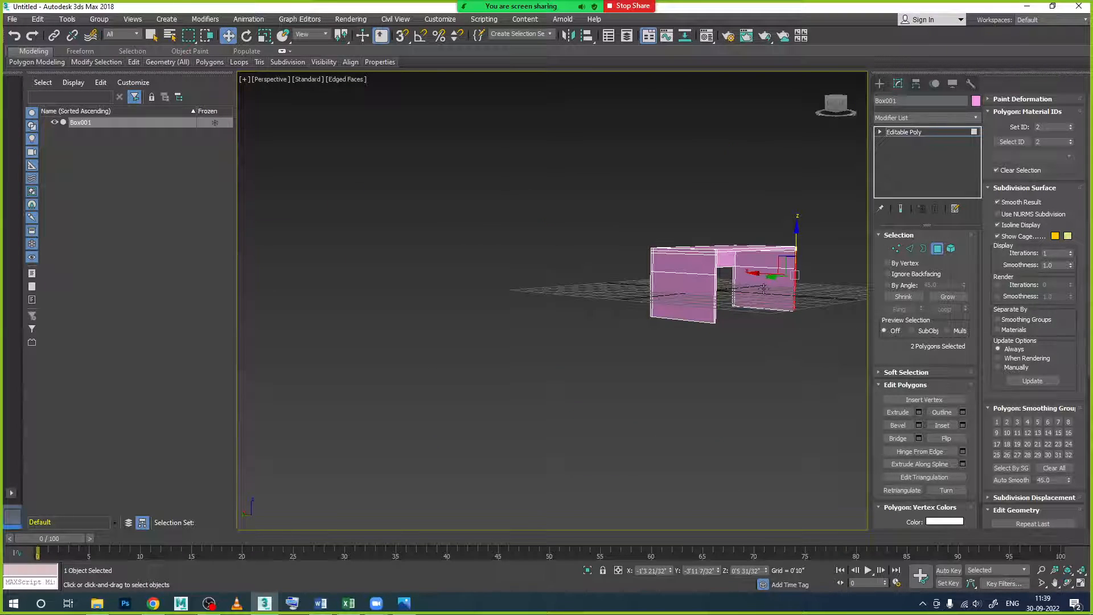
{"action": "key", "text": "alt+w"}
{"action": "key", "text": "alt+w"}
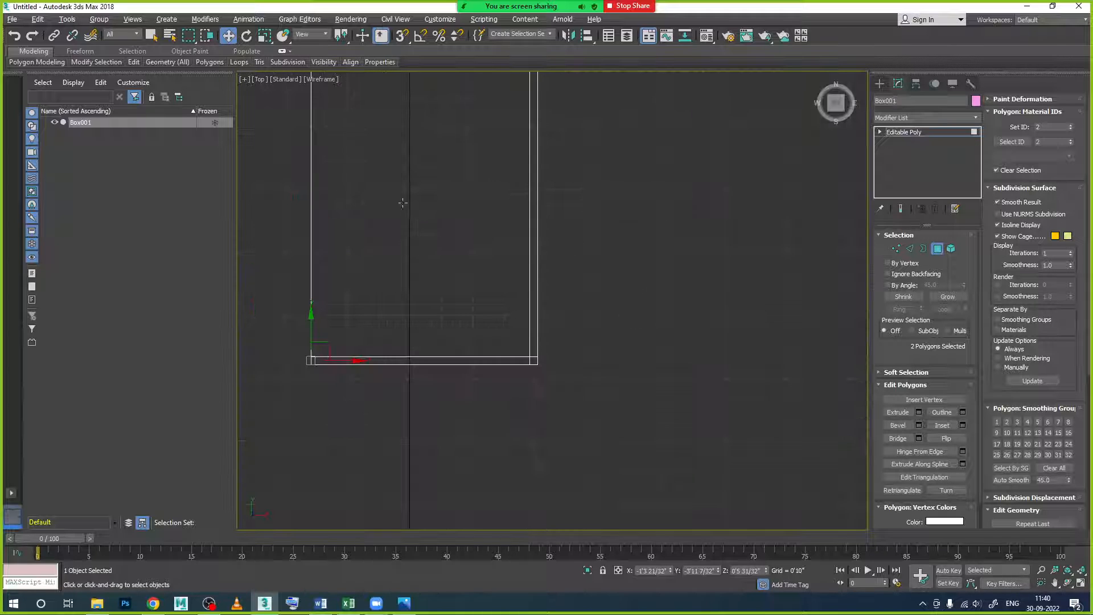
{"action": "scroll", "coordinate": [498, 273], "scroll_direction": "down", "scroll_amount": 4}
{"action": "middle_click_drag", "start_coordinate": [594, 322], "coordinate": [723, 333]}
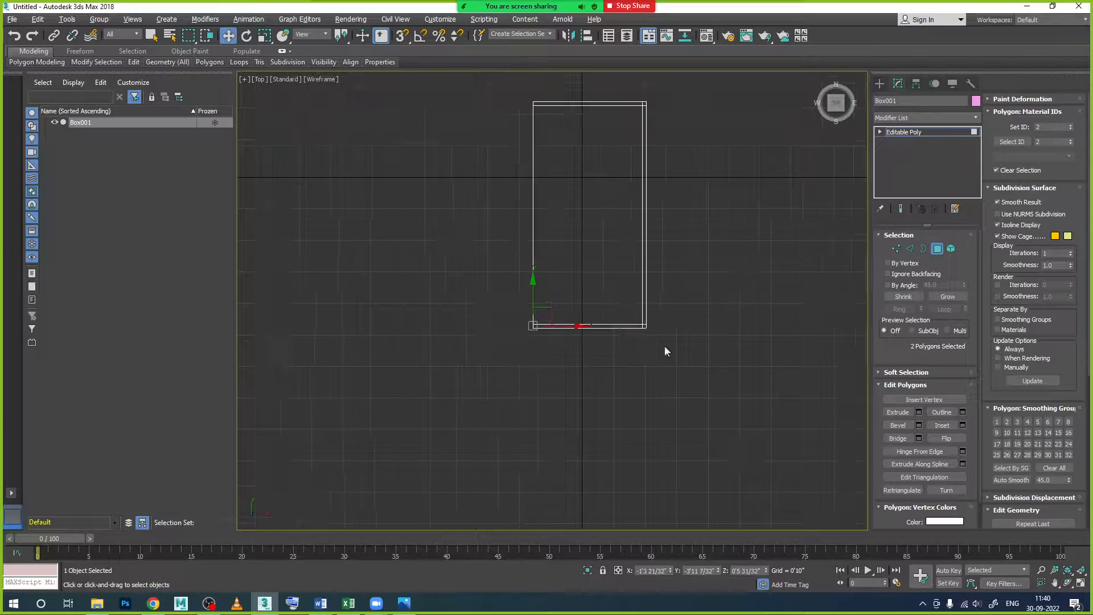
{"action": "left_click", "coordinate": [919, 411]}
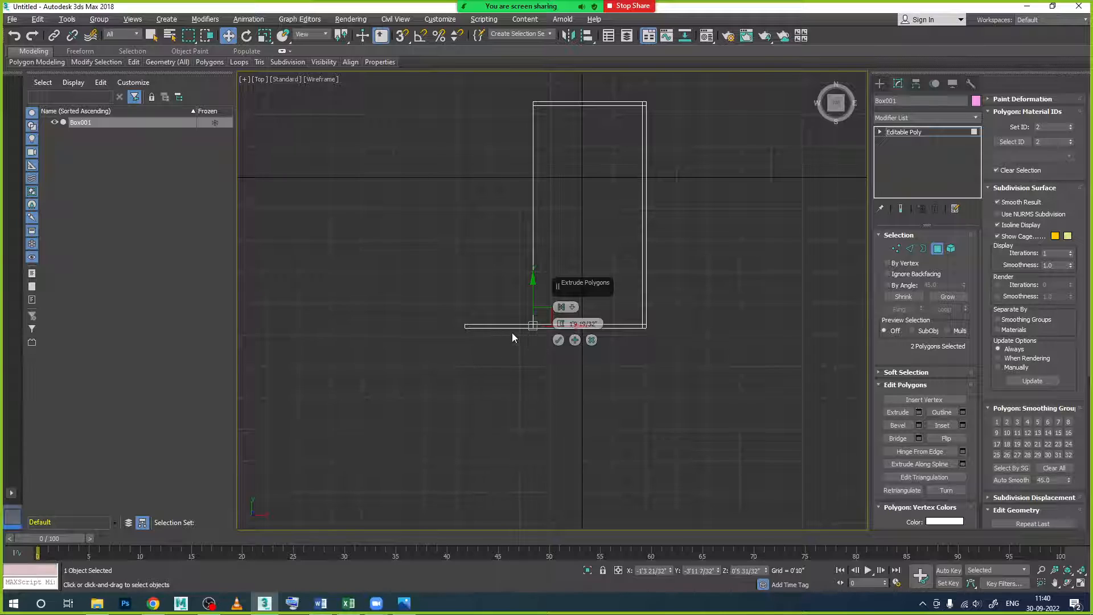
{"action": "scroll", "coordinate": [508, 333], "scroll_direction": "up", "scroll_amount": 6}
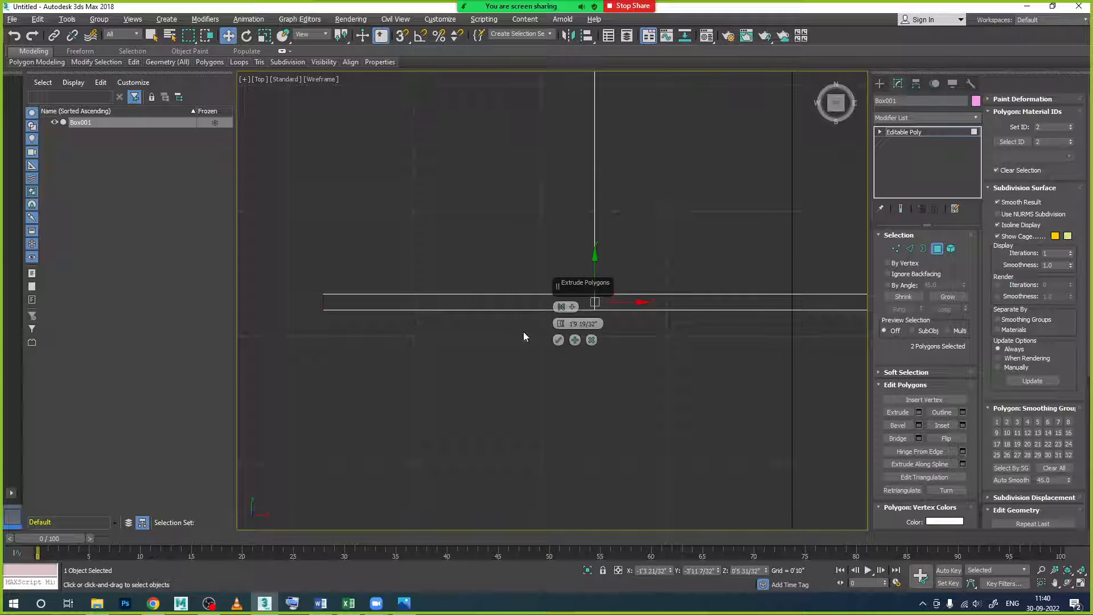
{"action": "left_click", "coordinate": [558, 340]}
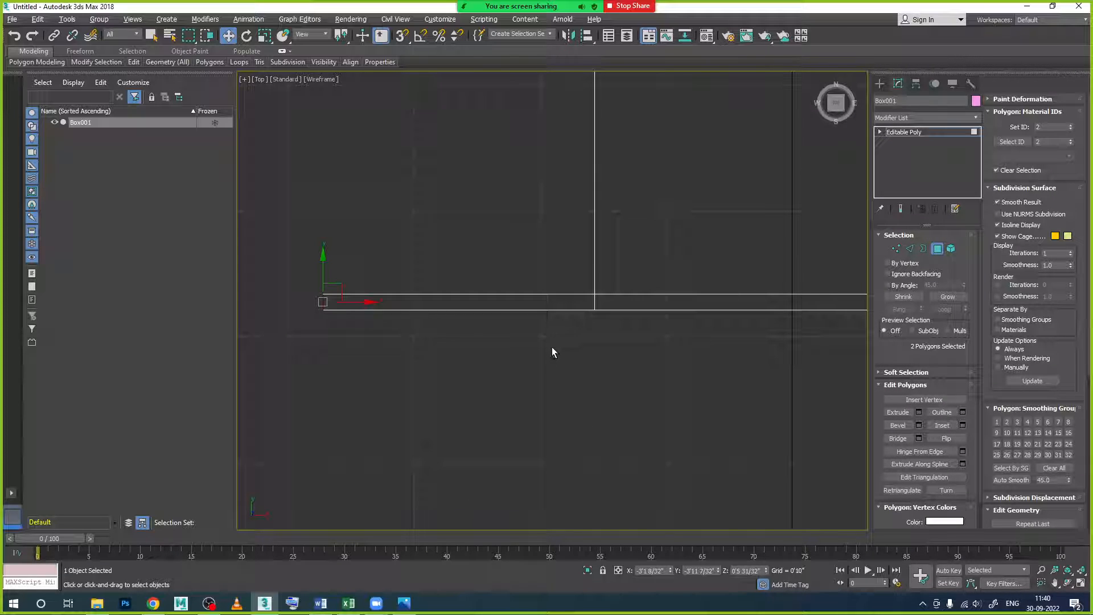
- Examine the extended side panel in the perspective view and compare it with the reference desk image
{"action": "key", "text": "alt+w"}
{"action": "middle_click", "coordinate": [832, 402]}
{"action": "key", "text": "alt+w"}
{"action": "scroll", "coordinate": [824, 400], "scroll_direction": "down", "scroll_amount": 5}
{"action": "middle_click_drag", "start_coordinate": [821, 401], "coordinate": [689, 371], "text": "alt"}
{"action": "scroll", "coordinate": [836, 374], "scroll_direction": "up", "scroll_amount": 3}
{"action": "scroll", "coordinate": [835, 373], "scroll_direction": "up", "scroll_amount": 8}
{"action": "scroll", "coordinate": [722, 348], "scroll_direction": "down", "scroll_amount": 3}
{"action": "scroll", "coordinate": [723, 359], "scroll_direction": "down", "scroll_amount": 4}
{"action": "scroll", "coordinate": [724, 364], "scroll_direction": "up", "scroll_amount": 2}
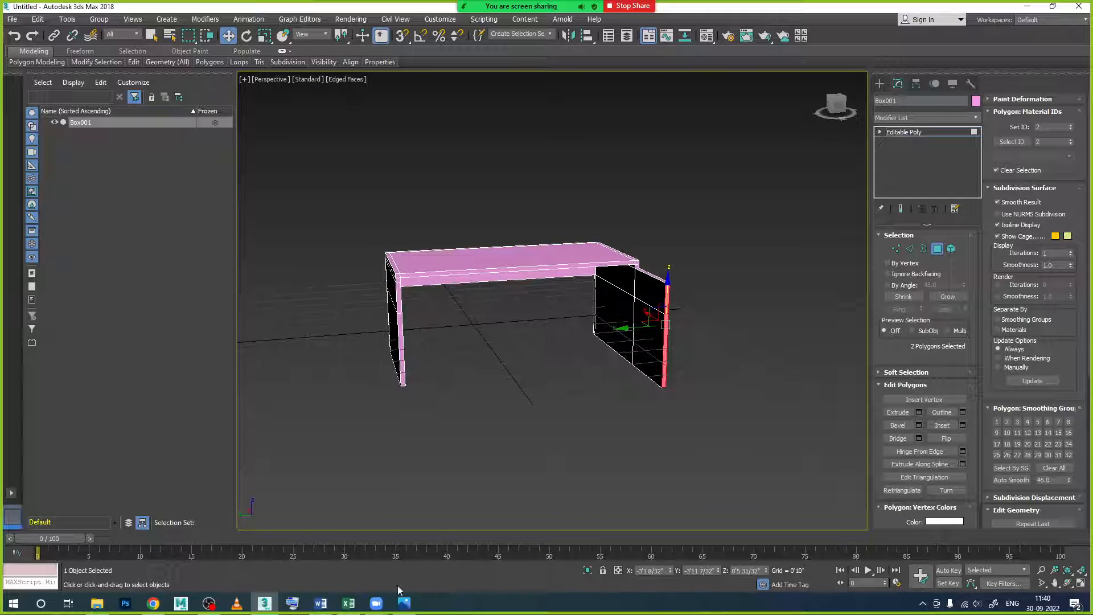
{"action": "left_click", "coordinate": [404, 602]}
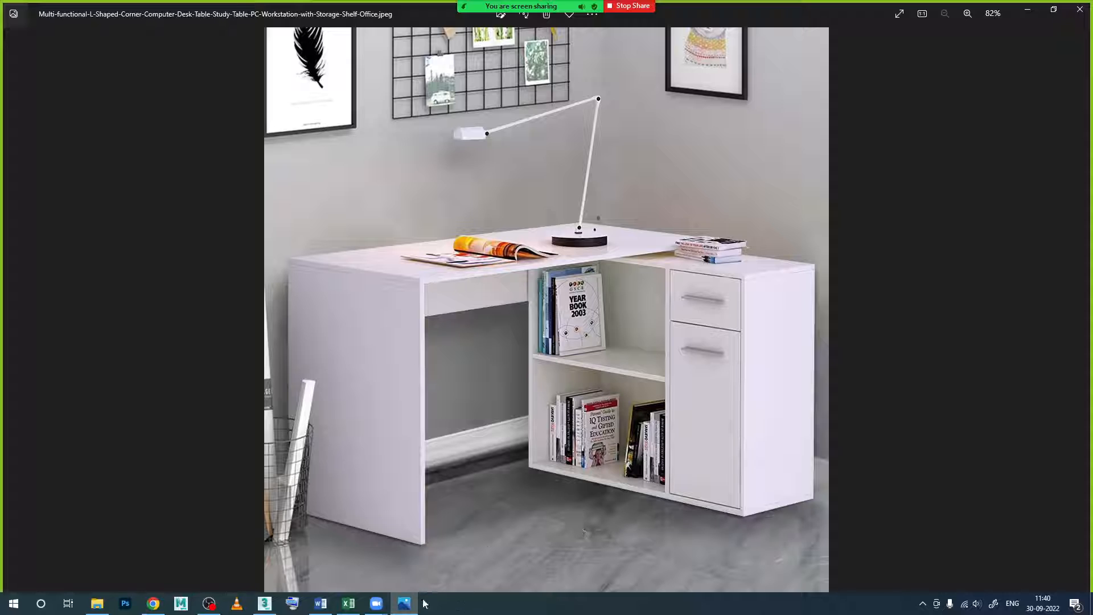
{"action": "left_click", "coordinate": [404, 602]}
- Select the horizontal edge on the inner face of the extended side panel's original section and expand it to its edge ring
{"action": "scroll", "coordinate": [599, 380], "scroll_direction": "up", "scroll_amount": 5}
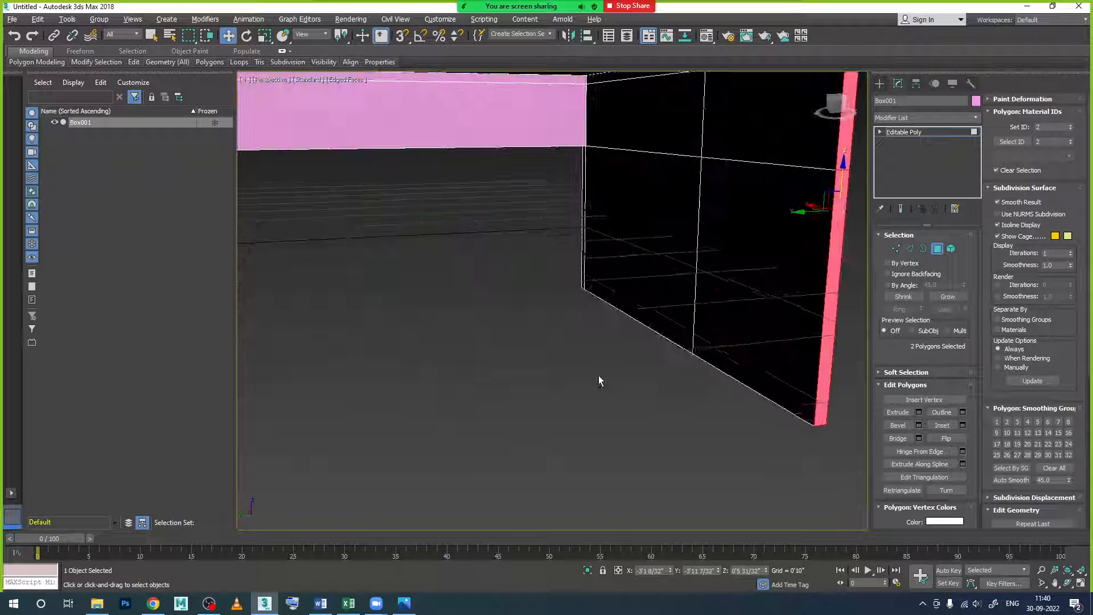
{"action": "scroll", "coordinate": [599, 381], "scroll_direction": "down", "scroll_amount": 3}
{"action": "scroll", "coordinate": [592, 340], "scroll_direction": "up", "scroll_amount": 2}
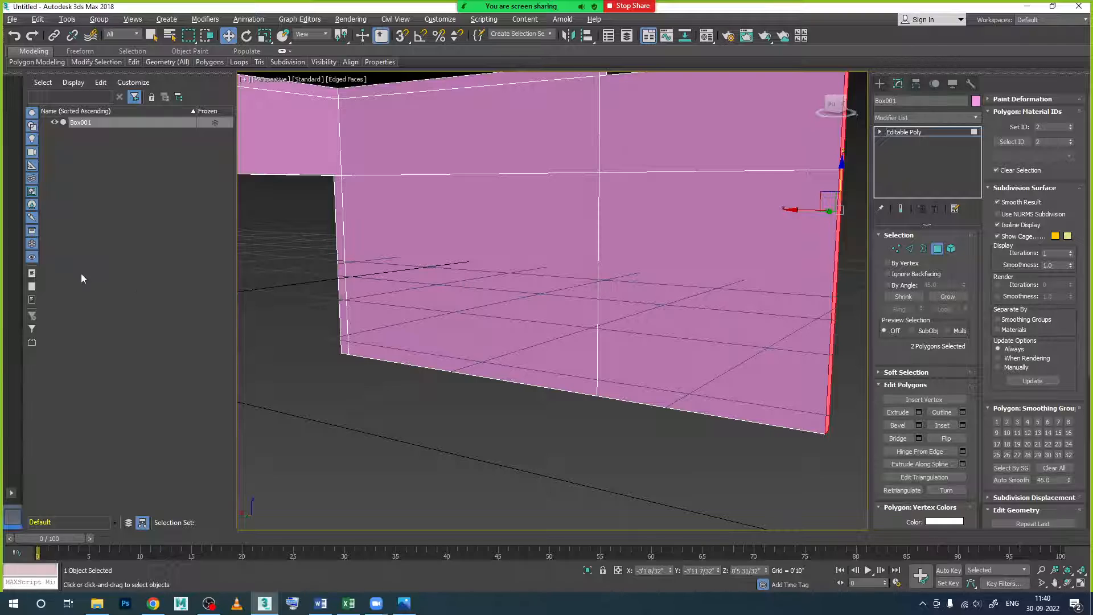
{"action": "left_click", "coordinate": [909, 248]}
{"action": "left_click", "coordinate": [504, 173]}
{"action": "scroll", "coordinate": [481, 197], "scroll_direction": "down", "scroll_amount": 3}
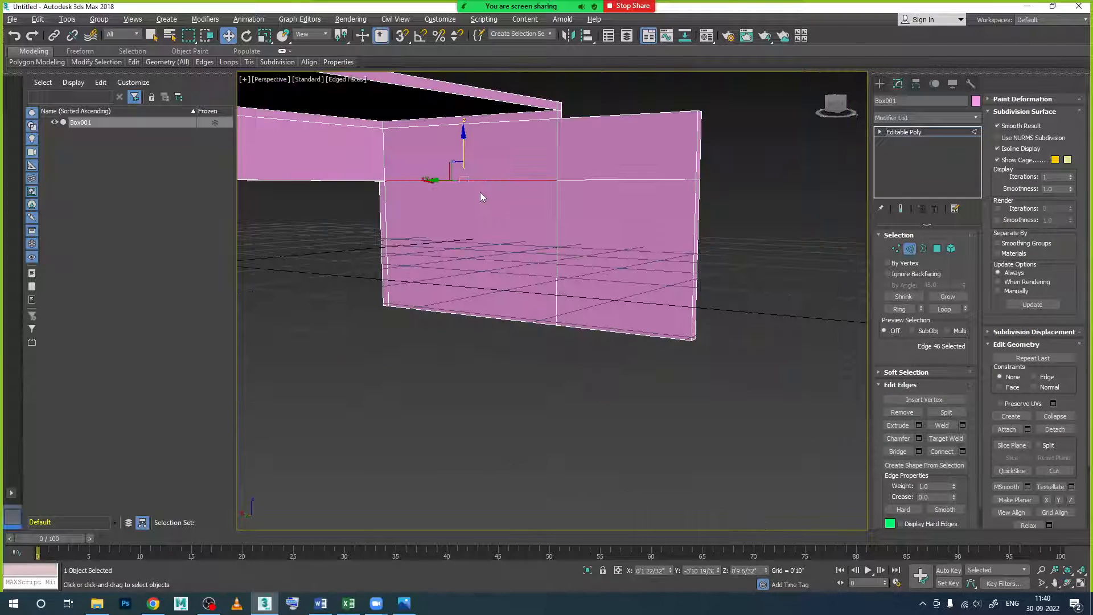
{"action": "left_click", "coordinate": [410, 606]}
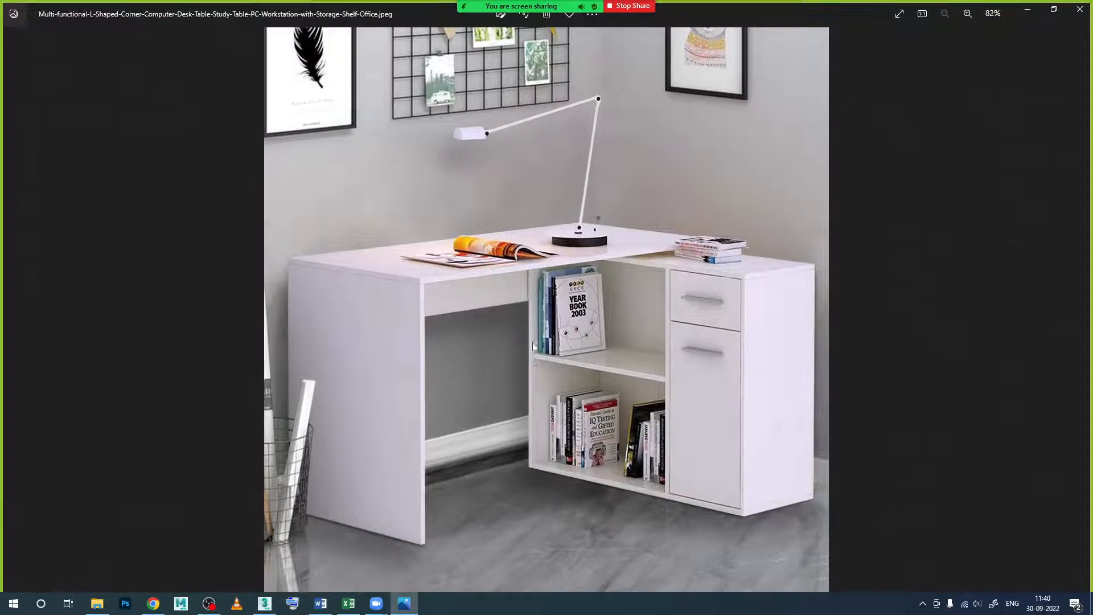
{"action": "left_click", "coordinate": [413, 601]}
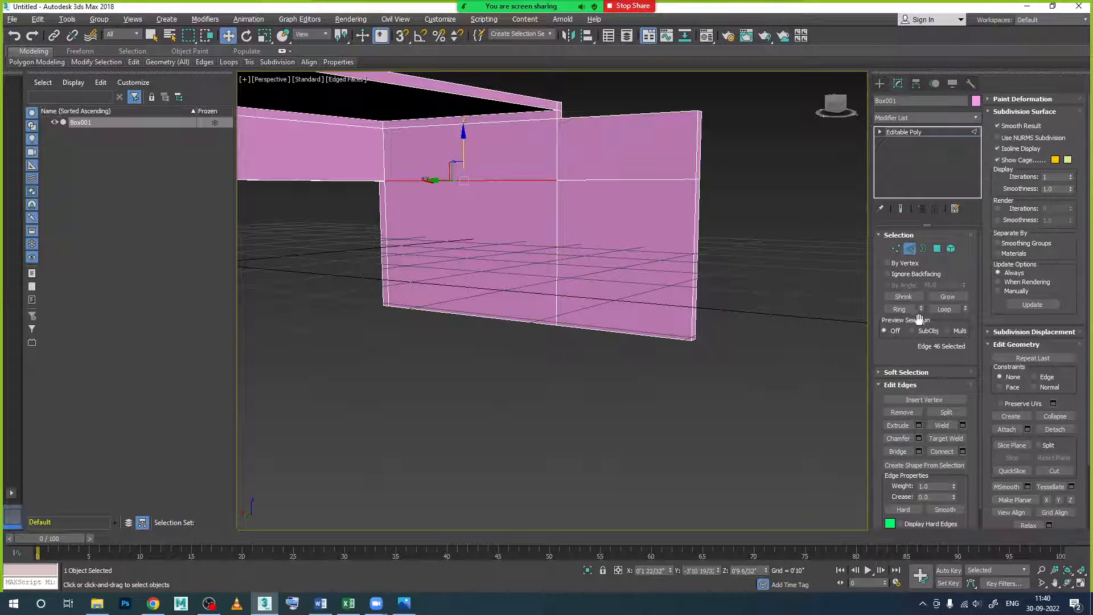
{"action": "left_click", "coordinate": [899, 309]}
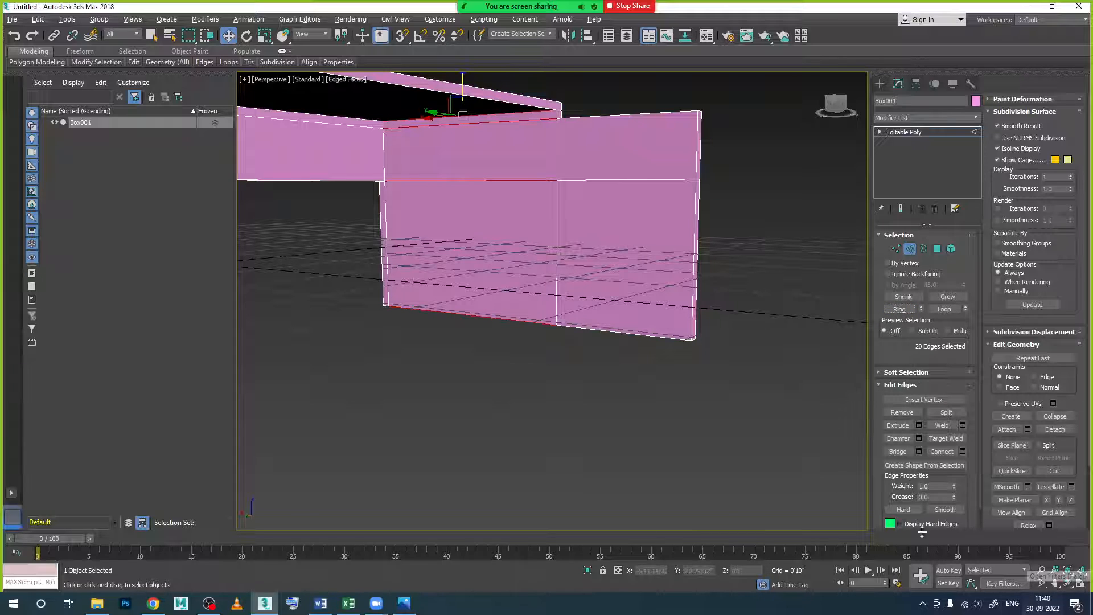
- Connect the side panel's selected edge ring with 2 segments and a pinch of 95, using the desk image as reference
{"action": "left_click", "coordinate": [962, 452]}
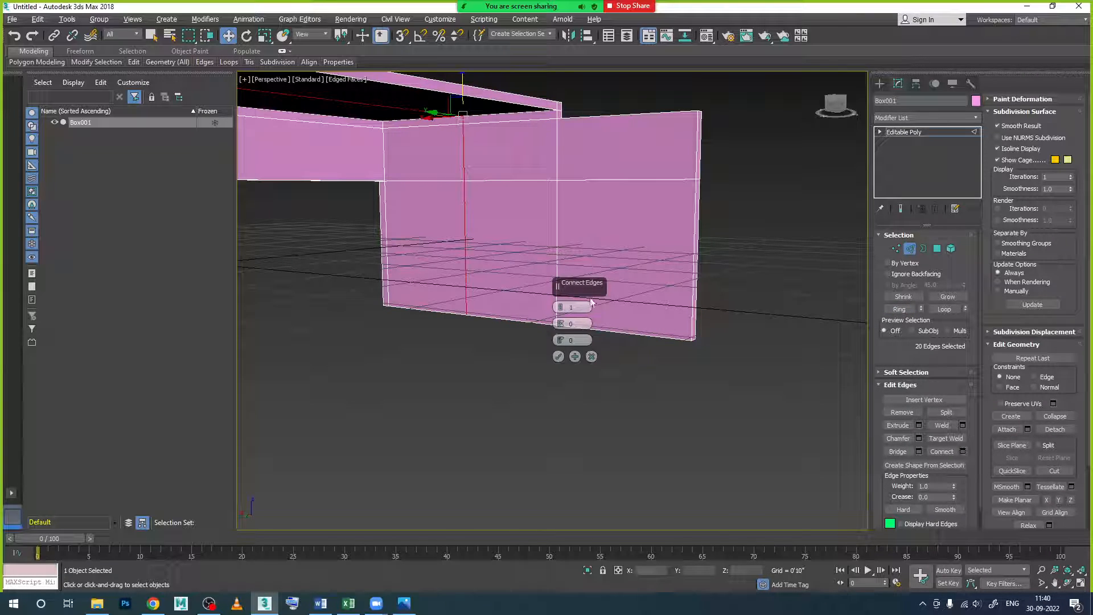
{"action": "left_click", "coordinate": [561, 305]}
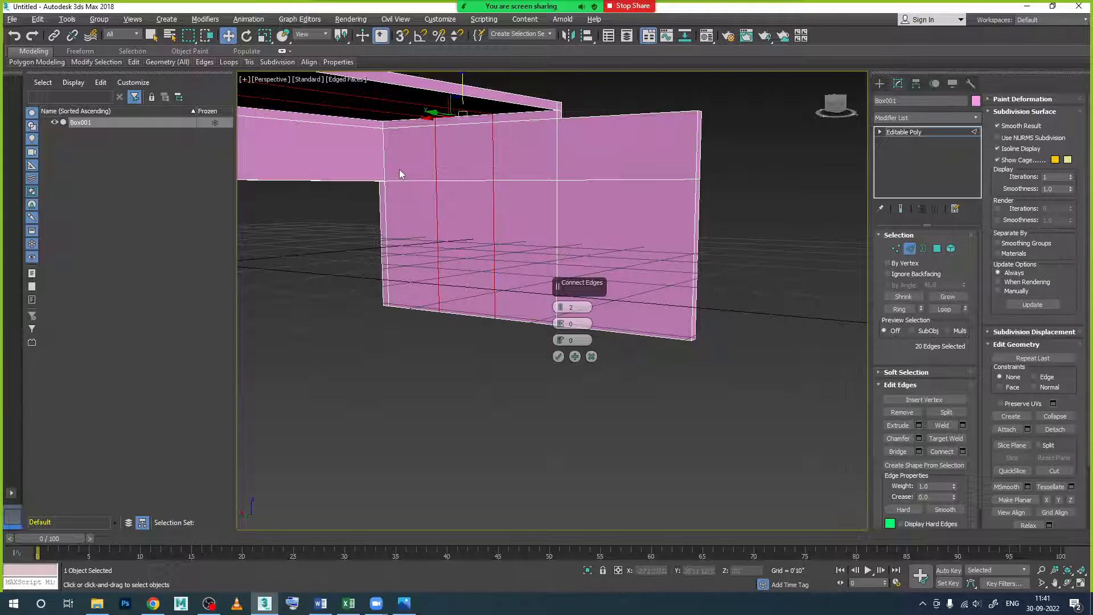
{"action": "left_click", "coordinate": [404, 603]}
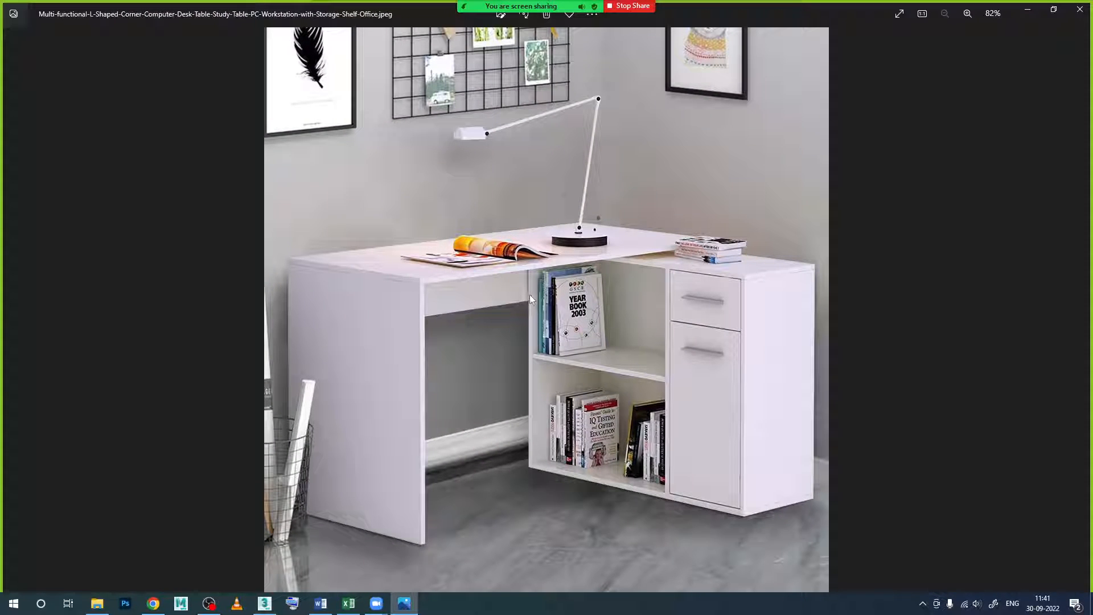
{"action": "left_click", "coordinate": [405, 603]}
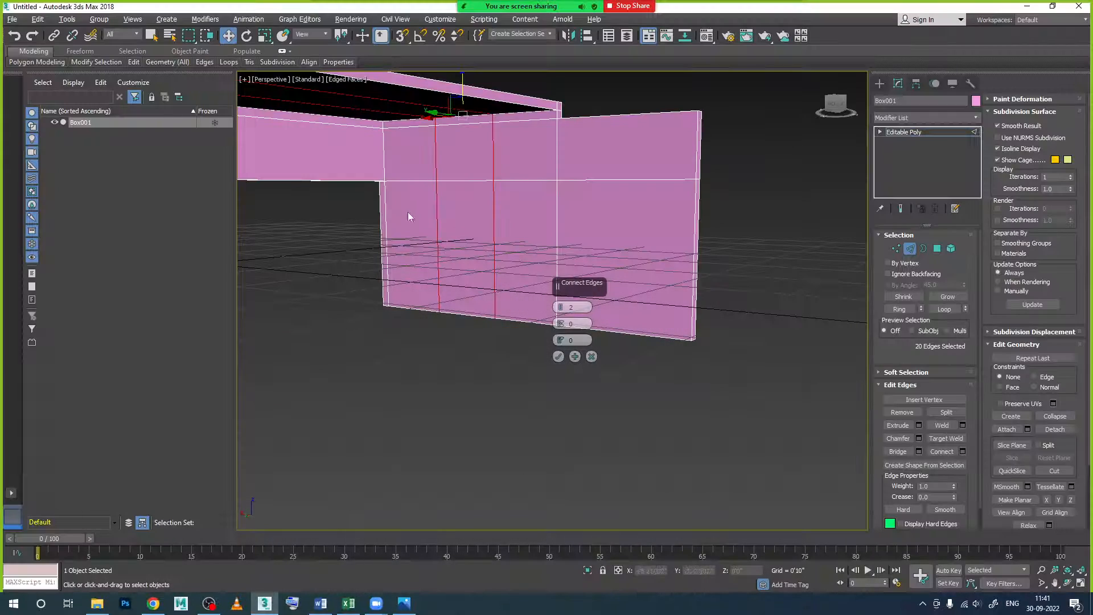
{"action": "left_click_drag", "start_coordinate": [562, 324], "coordinate": [557, 240]}
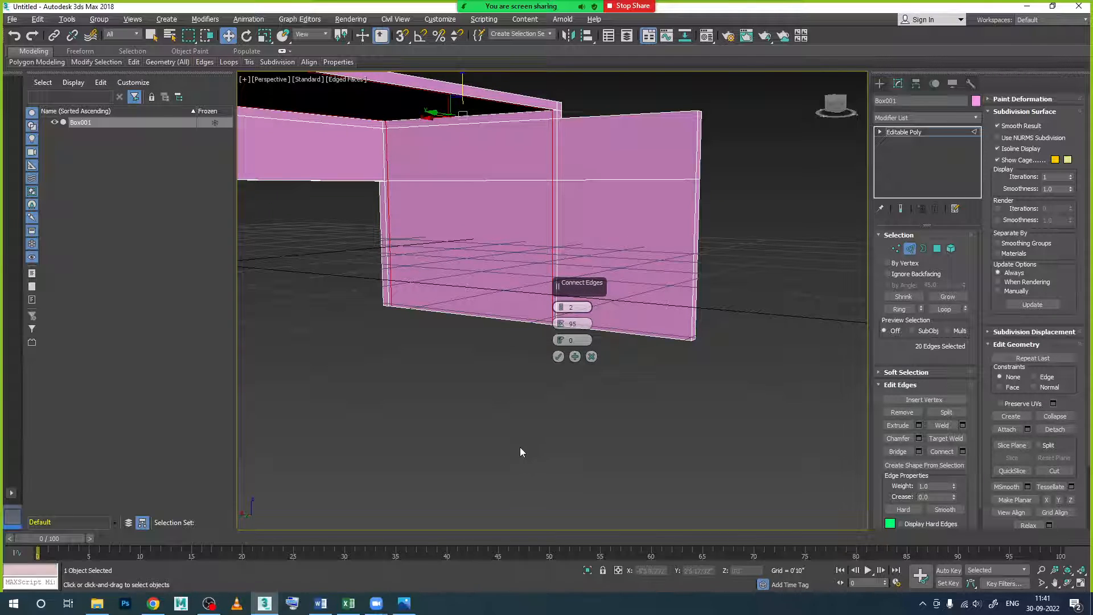
{"action": "left_click", "coordinate": [559, 356]}
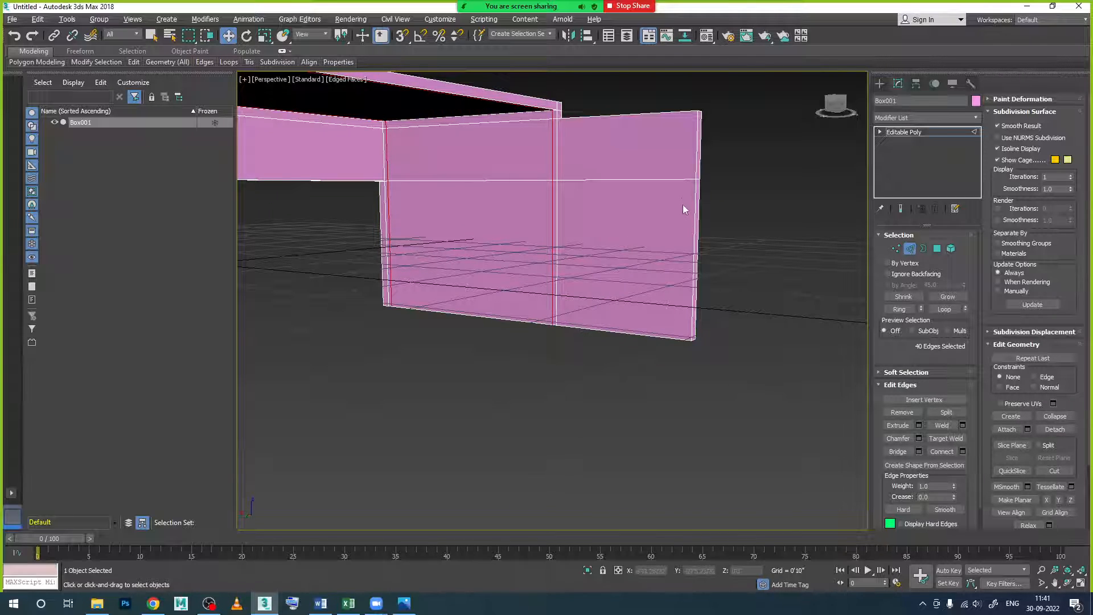
- Select the horizontal edge on the panel's extended section, expand it to its ring and connect it with 1 segment
{"action": "left_click", "coordinate": [679, 178]}
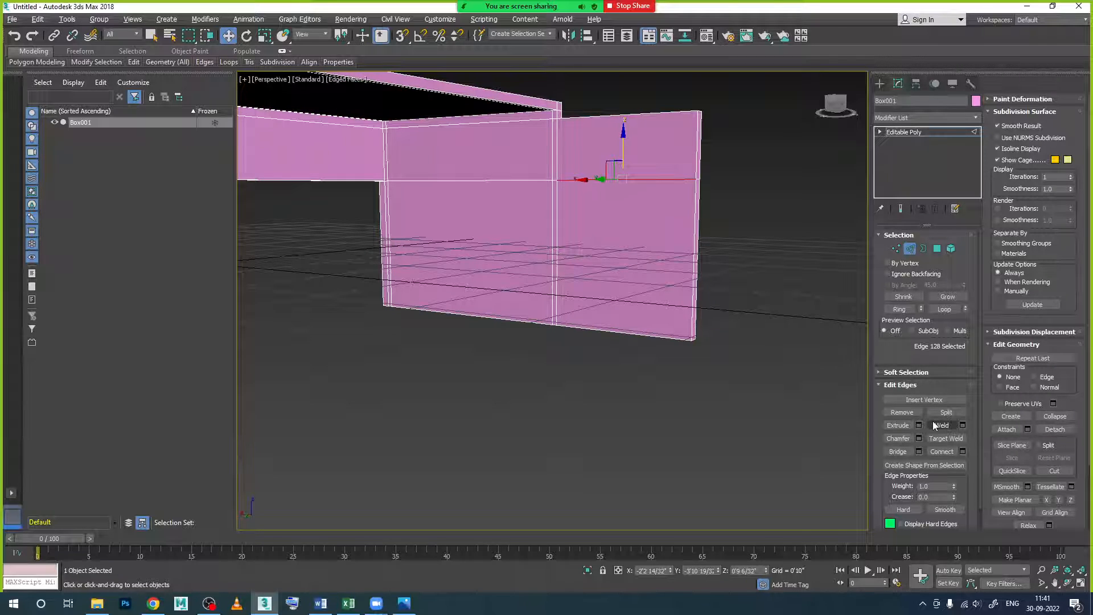
{"action": "left_click", "coordinate": [899, 309]}
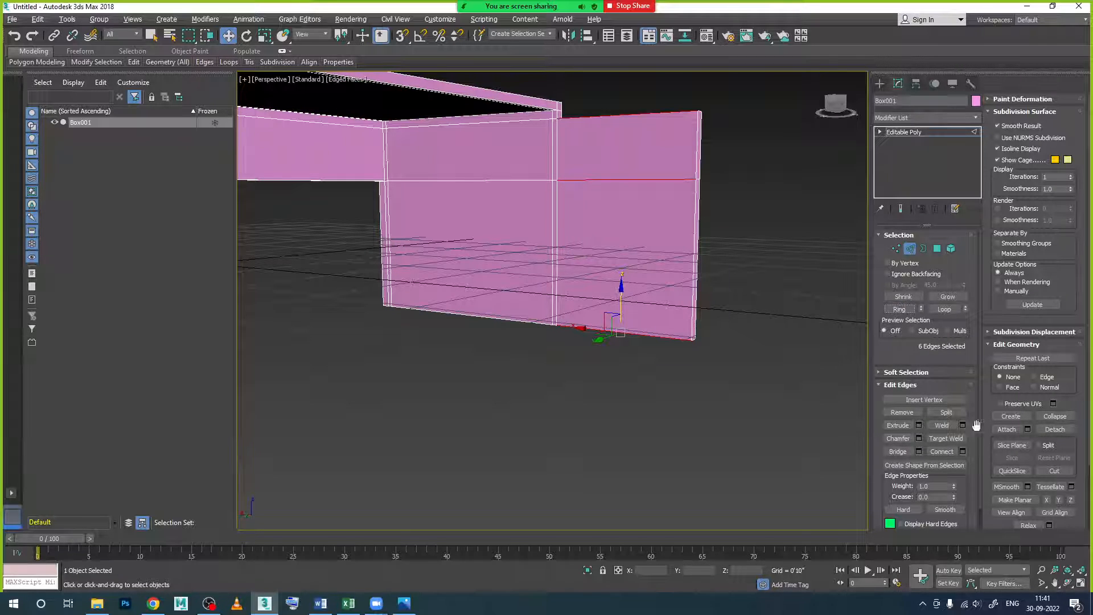
{"action": "left_click", "coordinate": [963, 451]}
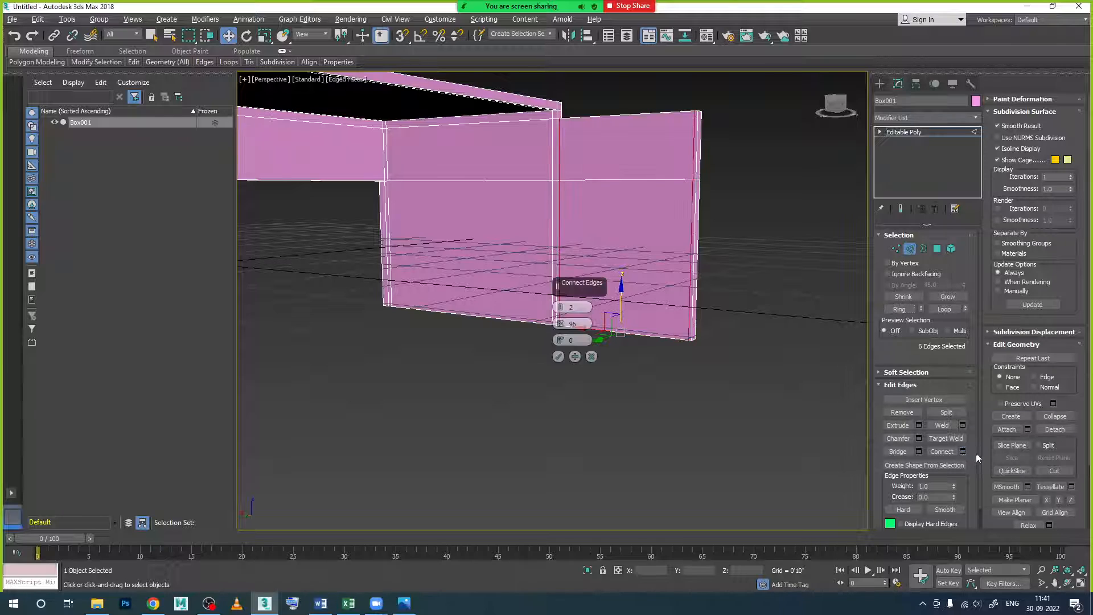
{"action": "left_click", "coordinate": [560, 311]}
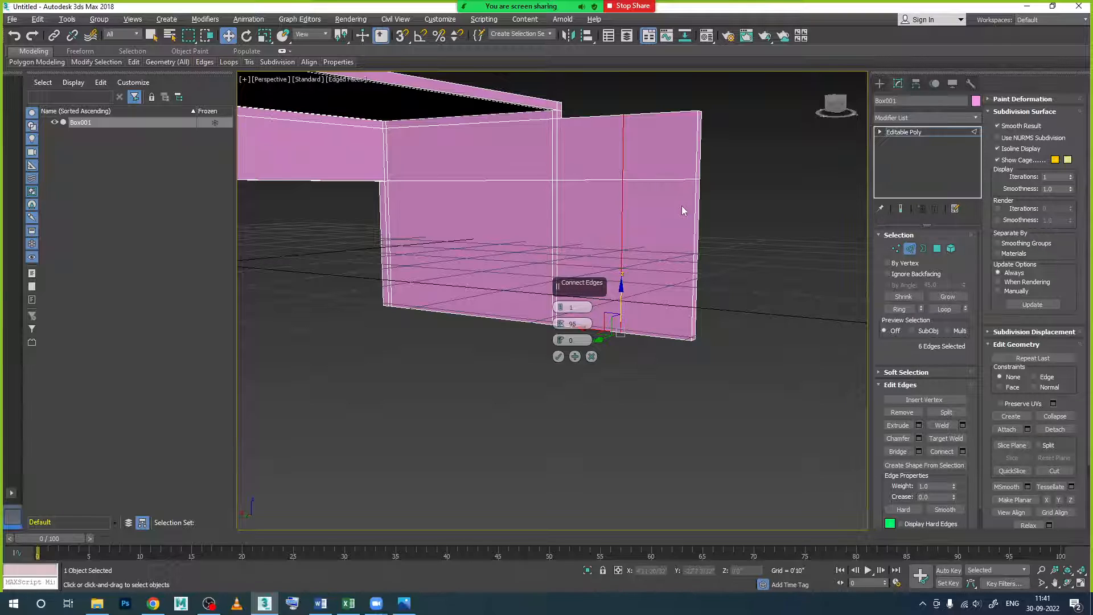
{"action": "right_click", "coordinate": [561, 328]}
{"action": "left_click_drag", "start_coordinate": [561, 330], "coordinate": [569, 320]}
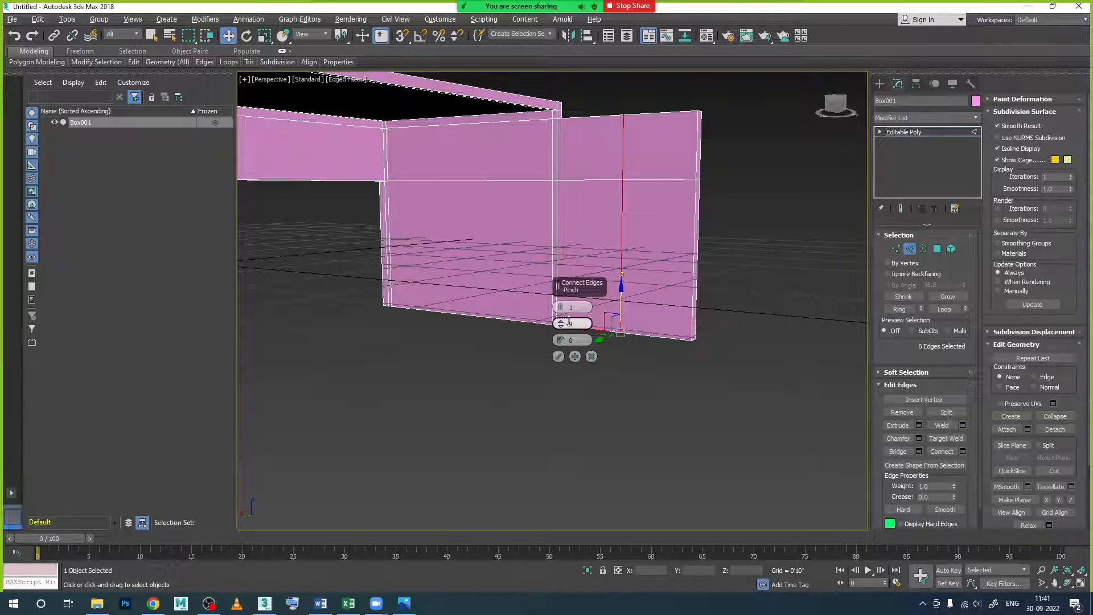
{"action": "left_click", "coordinate": [558, 357]}
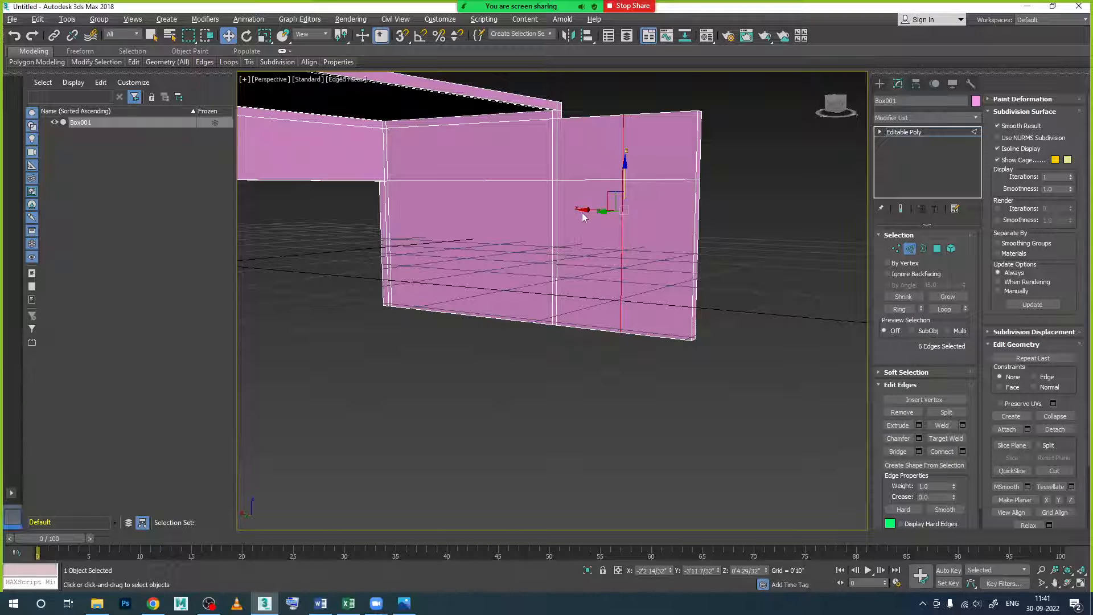
- Move the new vertical edge loop close to the extension's outer end, at X -3'0 21/32", fine-tuning it in the front view
{"action": "left_click_drag", "start_coordinate": [582, 216], "coordinate": [649, 226]}
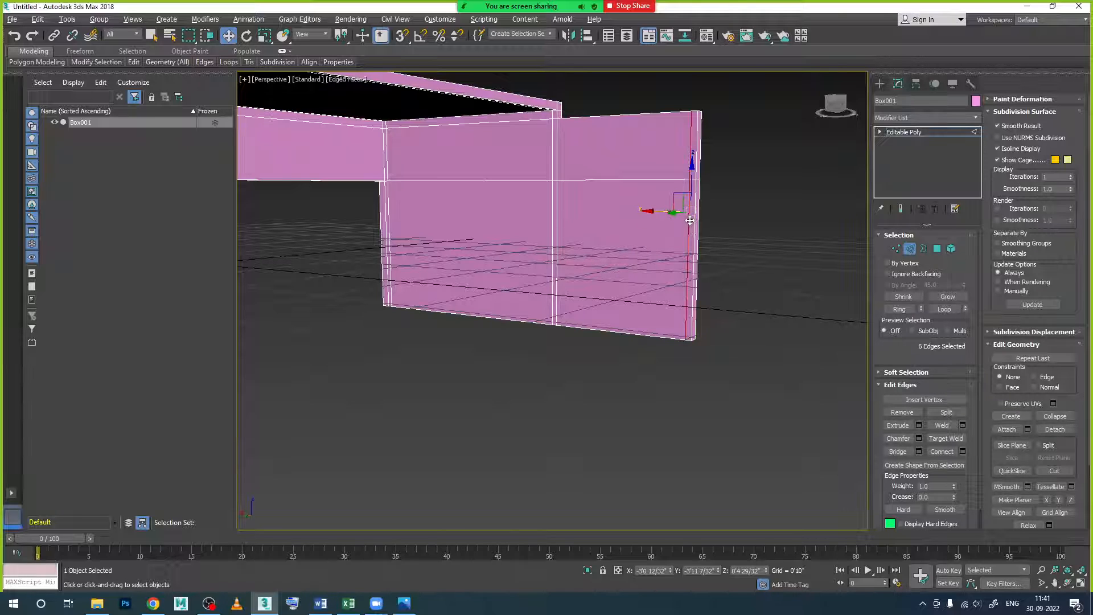
{"action": "key", "text": "alt+w"}
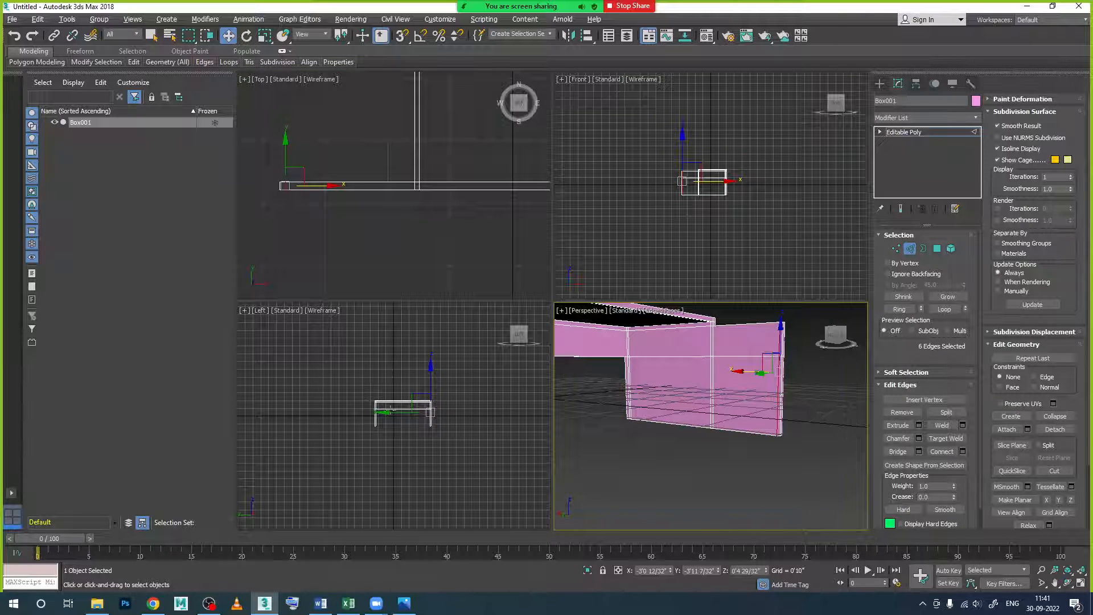
{"action": "key", "text": "alt+w"}
{"action": "scroll", "coordinate": [514, 287], "scroll_direction": "up", "scroll_amount": 8}
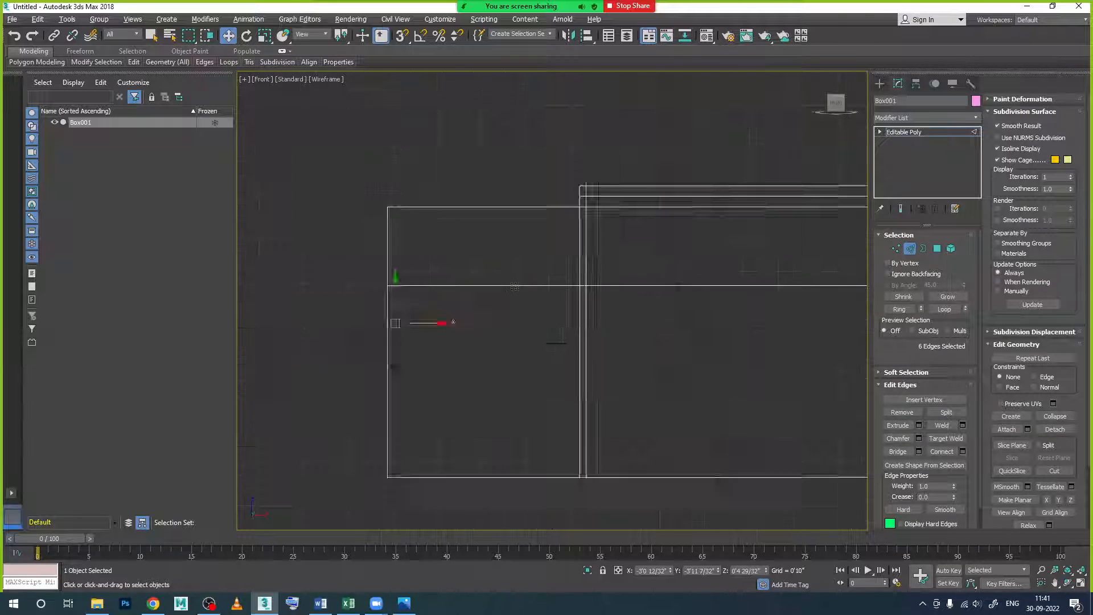
{"action": "scroll", "coordinate": [514, 287], "scroll_direction": "up", "scroll_amount": 4}
{"action": "scroll", "coordinate": [513, 287], "scroll_direction": "down", "scroll_amount": 2}
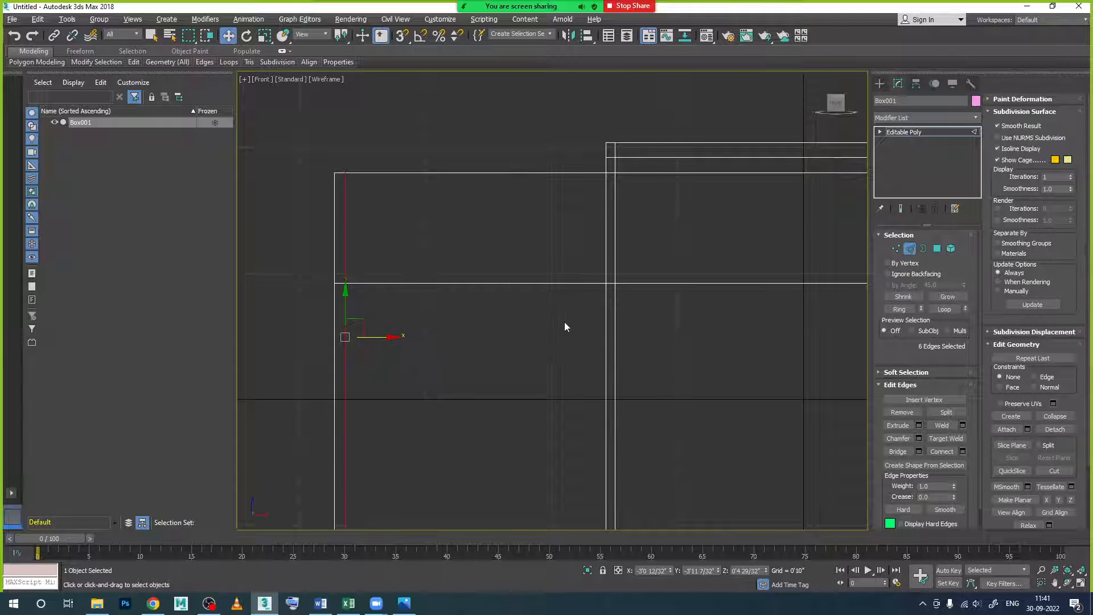
{"action": "left_click_drag", "start_coordinate": [390, 337], "coordinate": [378, 338]}
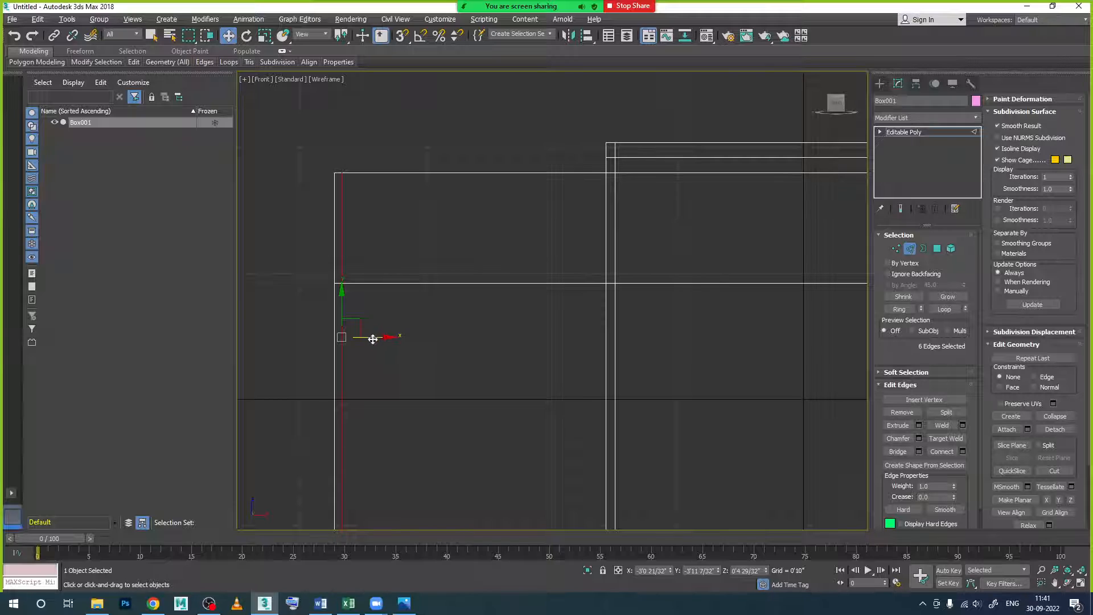
{"action": "scroll", "coordinate": [505, 341], "scroll_direction": "down", "scroll_amount": 4}
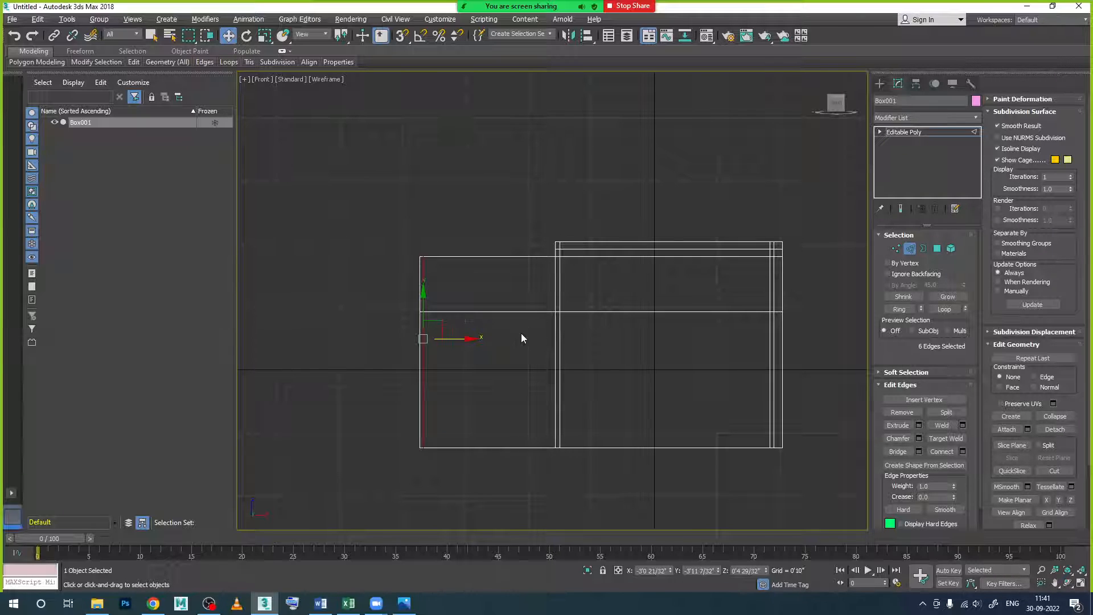
{"action": "left_click", "coordinate": [909, 248]}
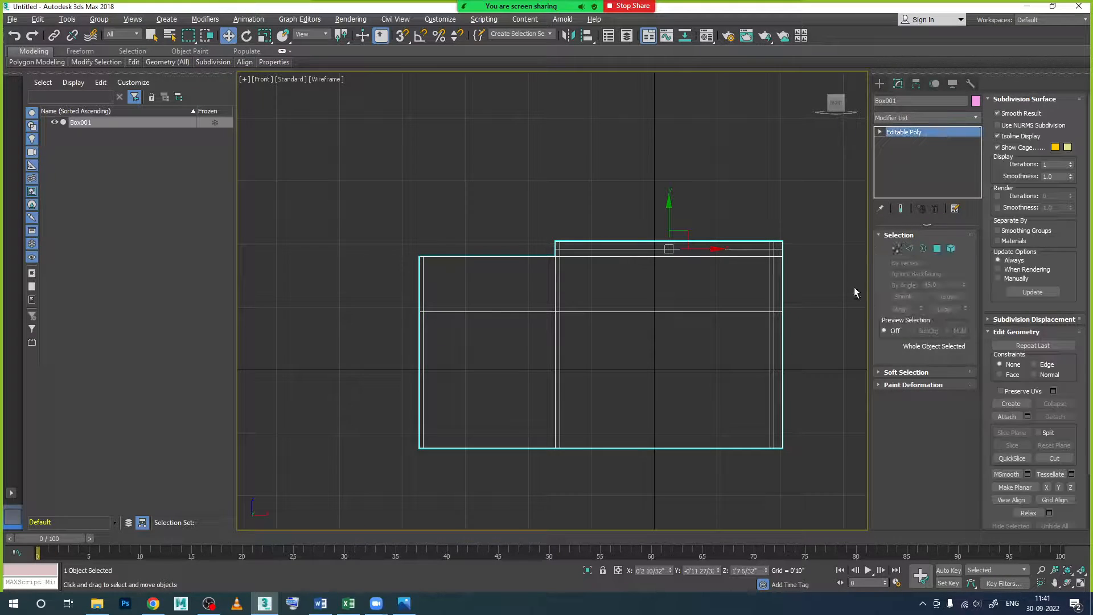
- Select the six narrow vertical polygons on the panel's inner face, above and below the horizontal edge at both ends and the middle
{"action": "key", "text": "alt+w"}
{"action": "key", "text": "alt+w"}
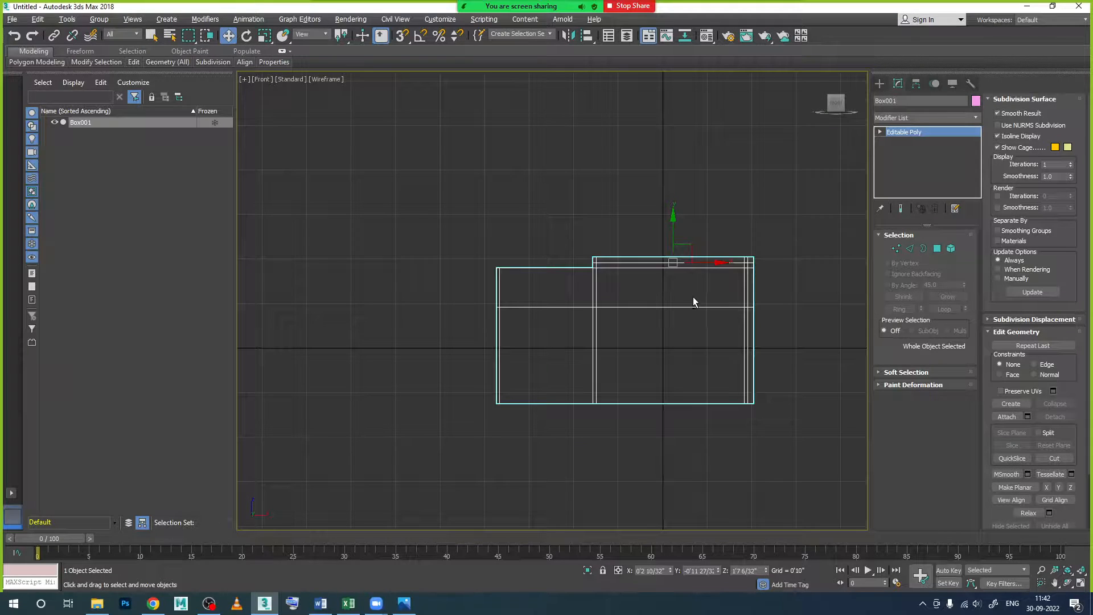
{"action": "key", "text": "alt+w"}
{"action": "key", "text": "alt+w"}
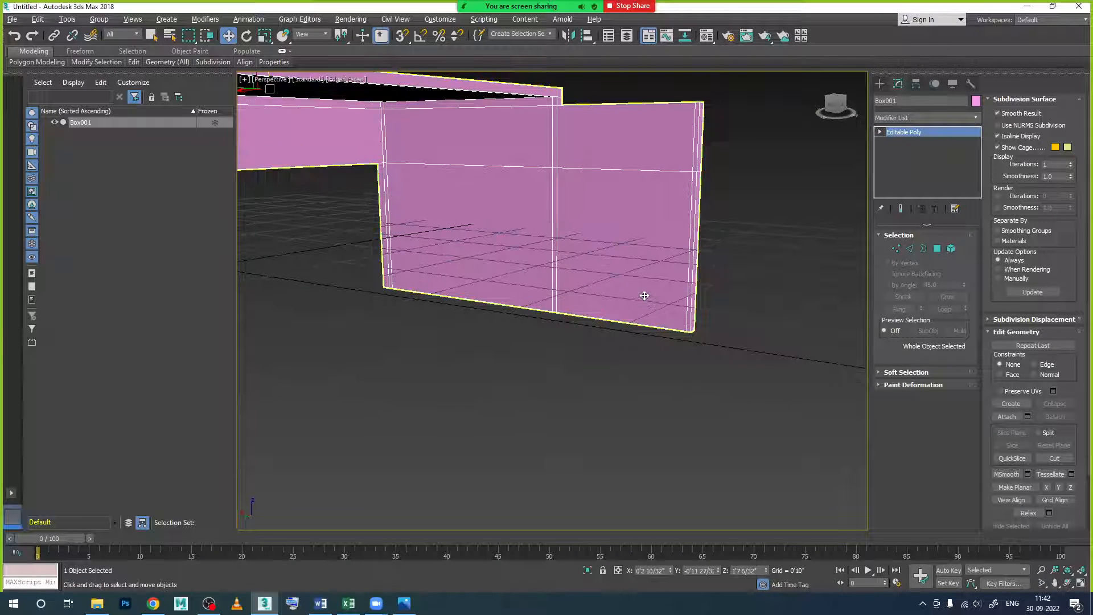
{"action": "scroll", "coordinate": [644, 296], "scroll_direction": "up", "scroll_amount": 2}
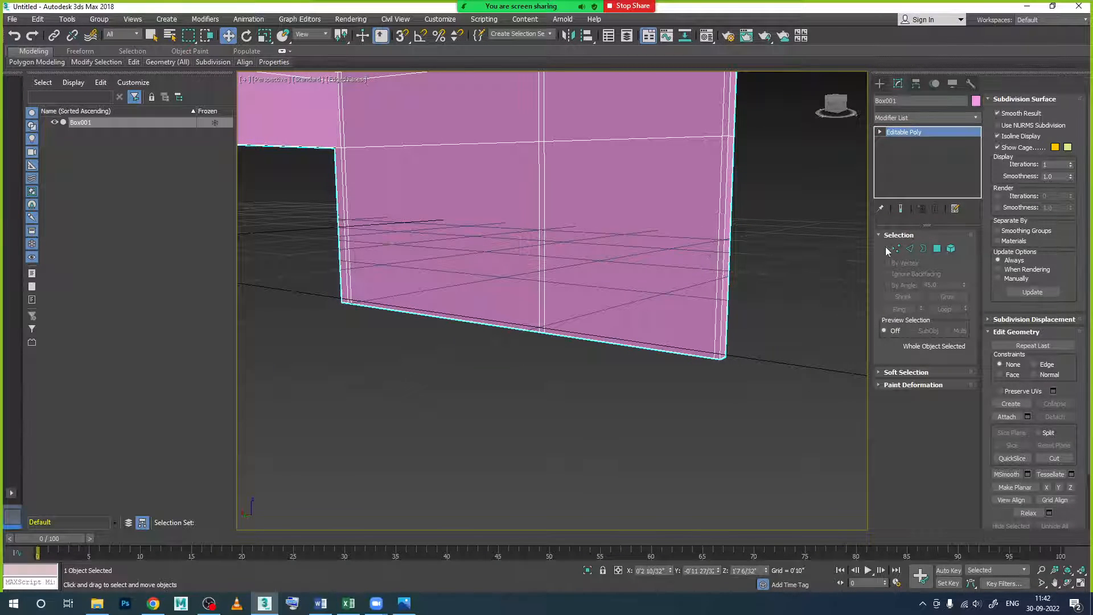
{"action": "left_click", "coordinate": [936, 248]}
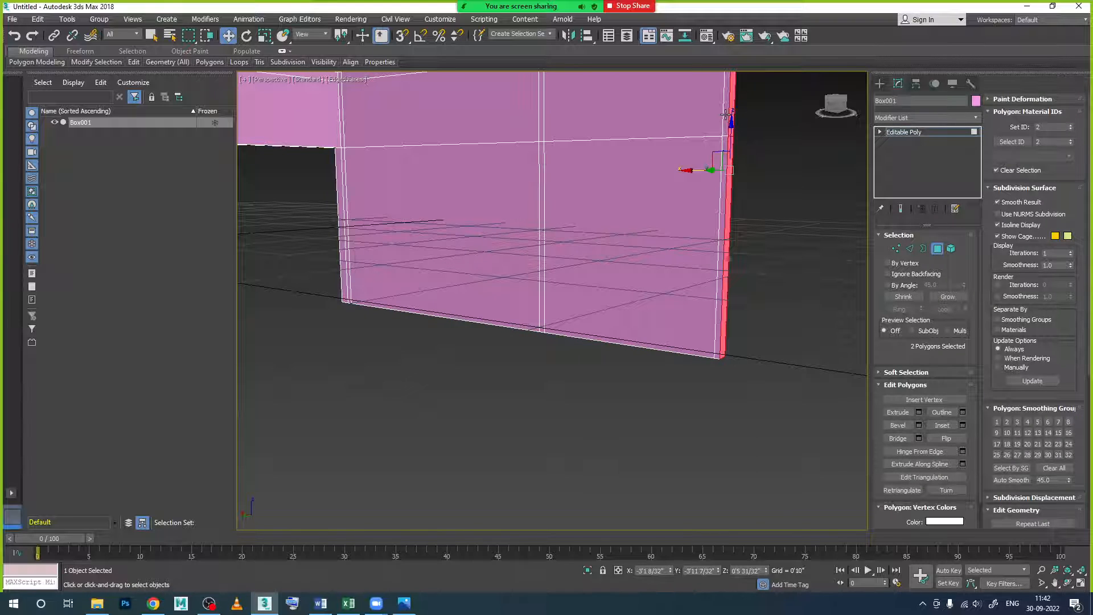
{"action": "left_click", "coordinate": [726, 114]}
{"action": "left_click", "coordinate": [721, 191], "text": "ctrl"}
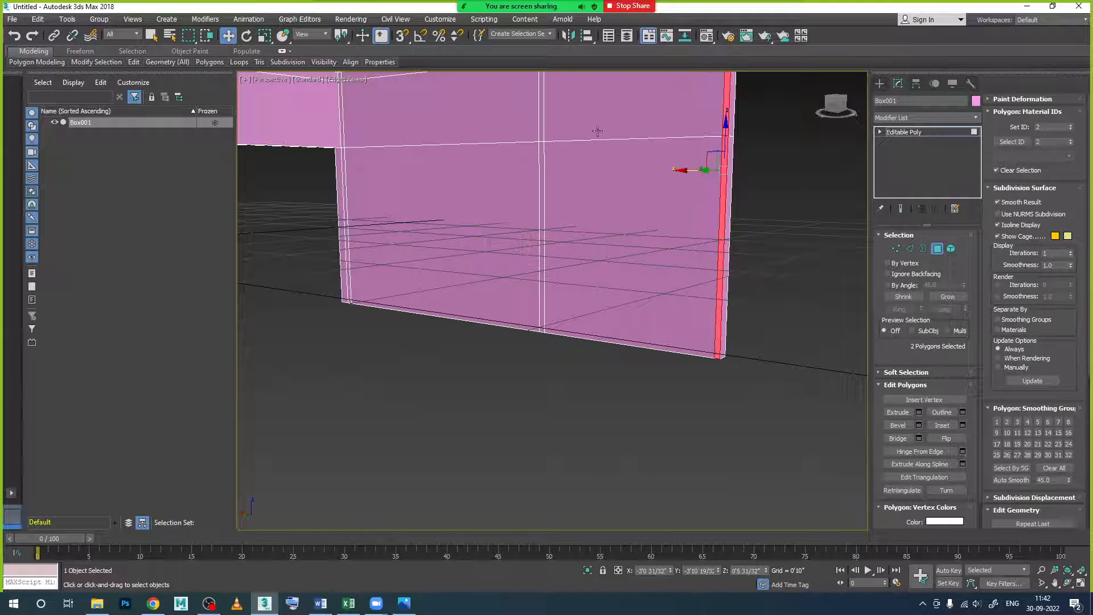
{"action": "left_click", "coordinate": [541, 124], "text": "ctrl"}
{"action": "left_click", "coordinate": [541, 188], "text": "ctrl"}
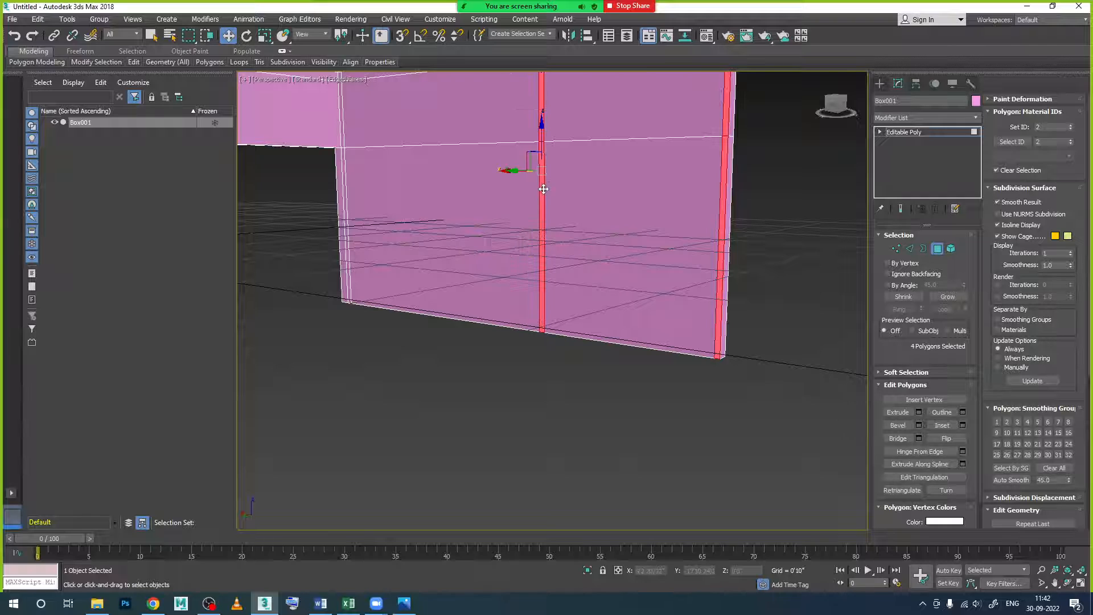
{"action": "left_click", "coordinate": [341, 136], "text": "ctrl"}
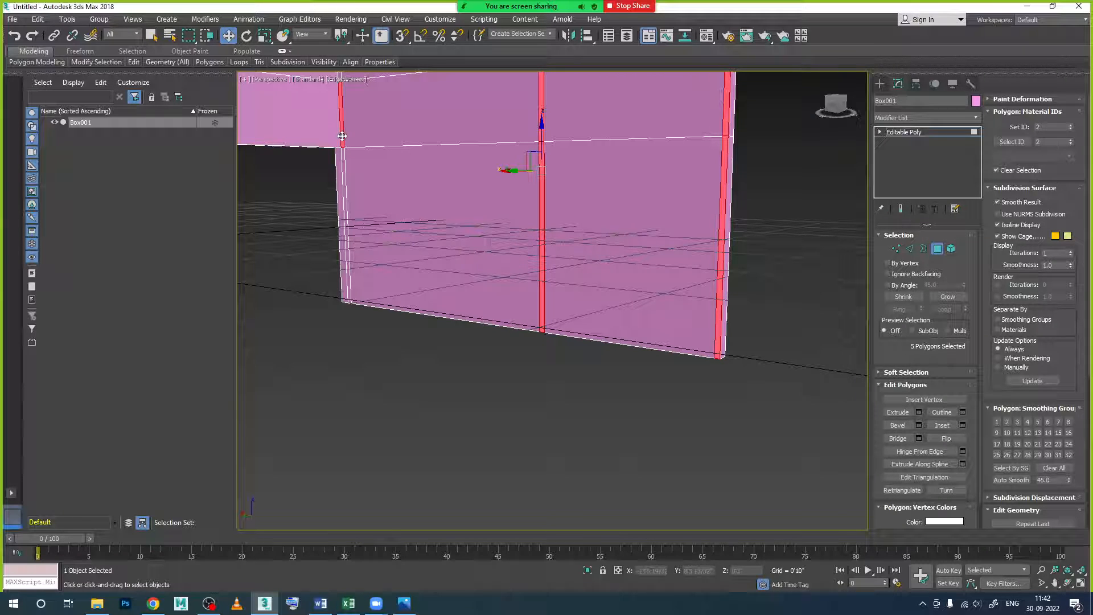
{"action": "left_click", "coordinate": [342, 167], "text": "ctrl"}
{"action": "scroll", "coordinate": [387, 181], "scroll_direction": "down", "scroll_amount": 5}
{"action": "middle_click_drag", "start_coordinate": [428, 212], "coordinate": [555, 230], "text": "alt"}
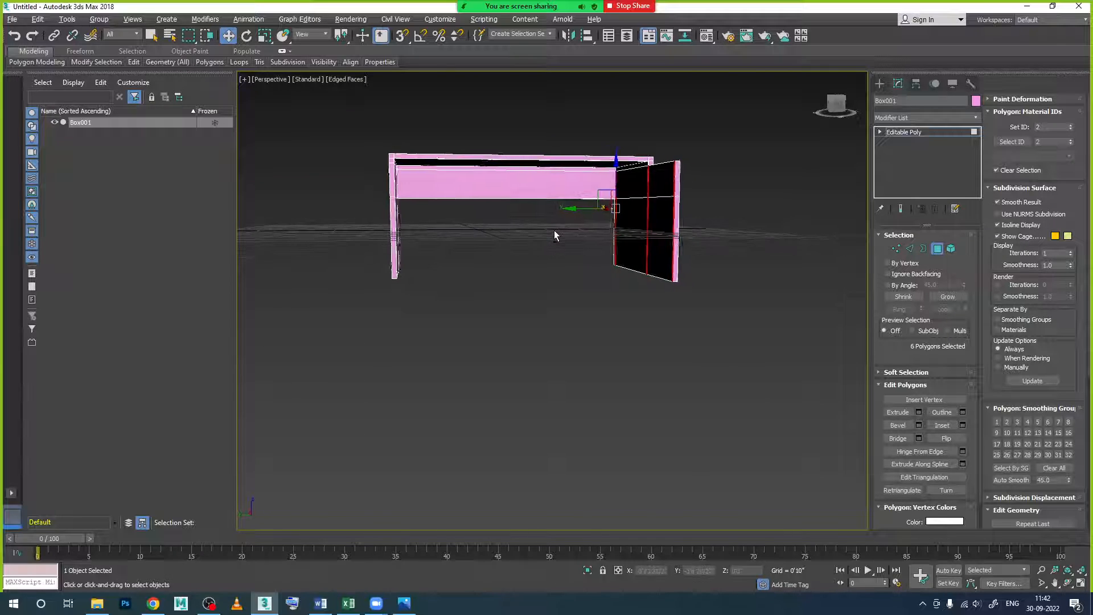
- Using the desk image as reference, select the outer vertical edge of the side panel's lower section and expand it to its ring
{"action": "left_click", "coordinate": [403, 604]}
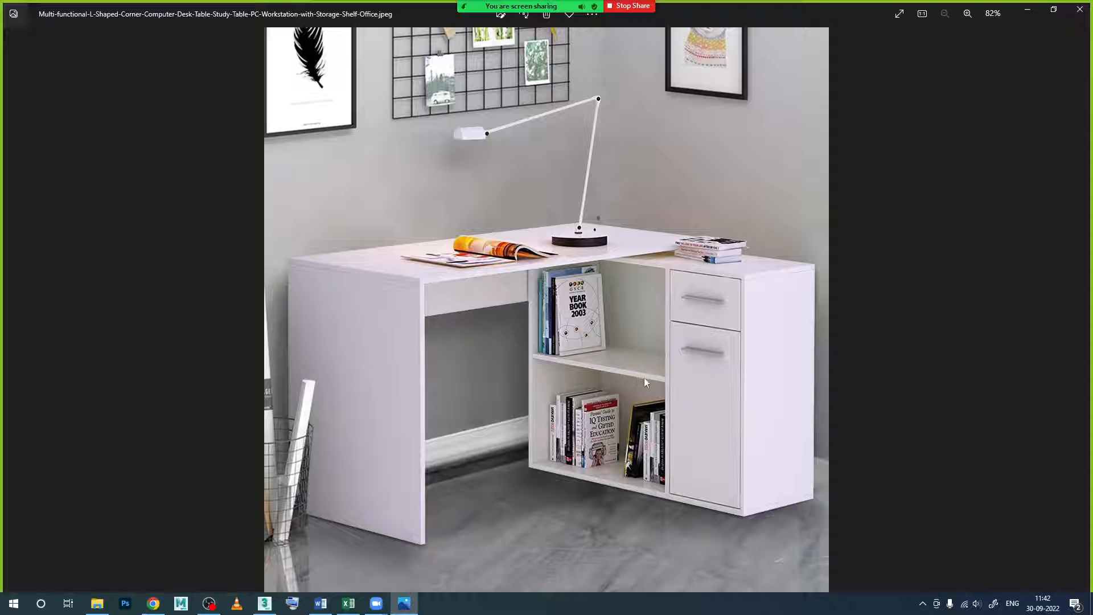
{"action": "left_click", "coordinate": [404, 603]}
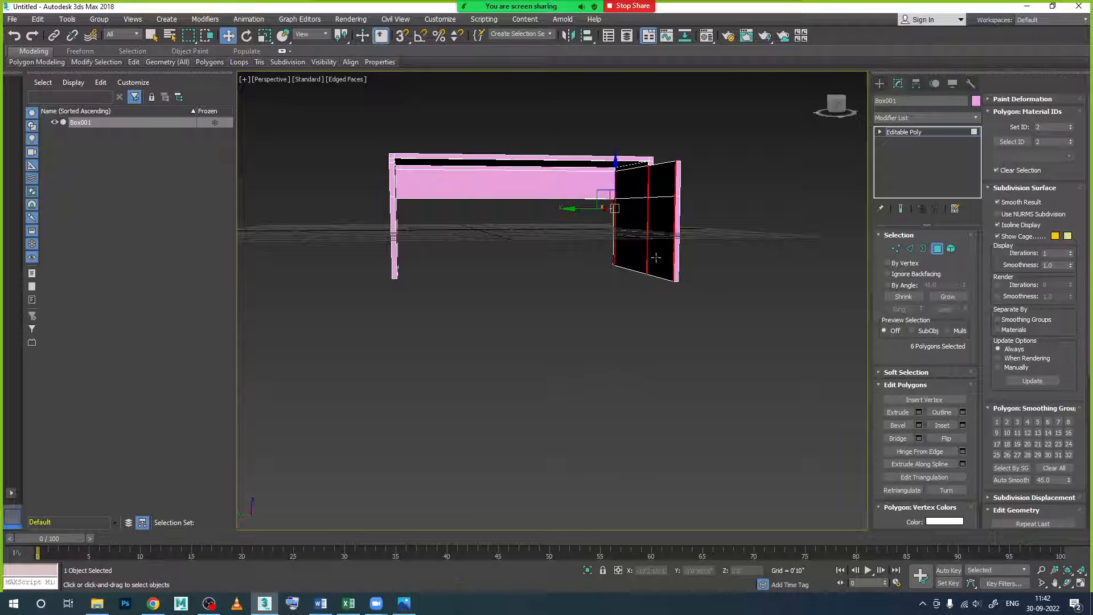
{"action": "mouse_move", "coordinate": [619, 284]}
{"action": "middle_mouse_down", "text": "alt"}
{"action": "mouse_move", "coordinate": [643, 278]}
{"action": "mouse_move", "coordinate": [539, 299]}
{"action": "middle_mouse_up", "text": "alt"}
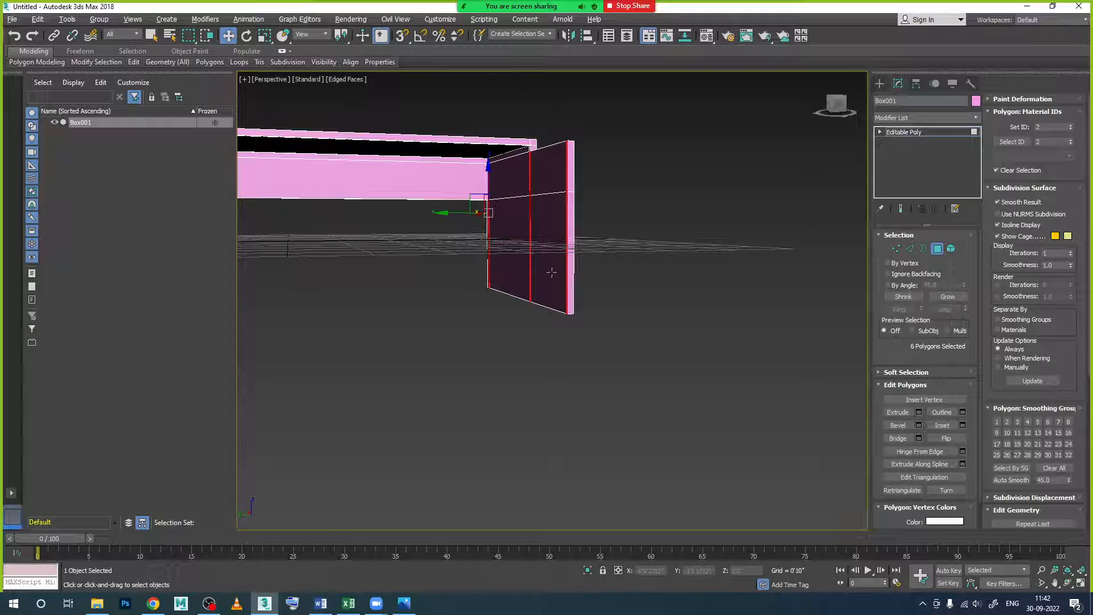
{"action": "left_click", "coordinate": [909, 249]}
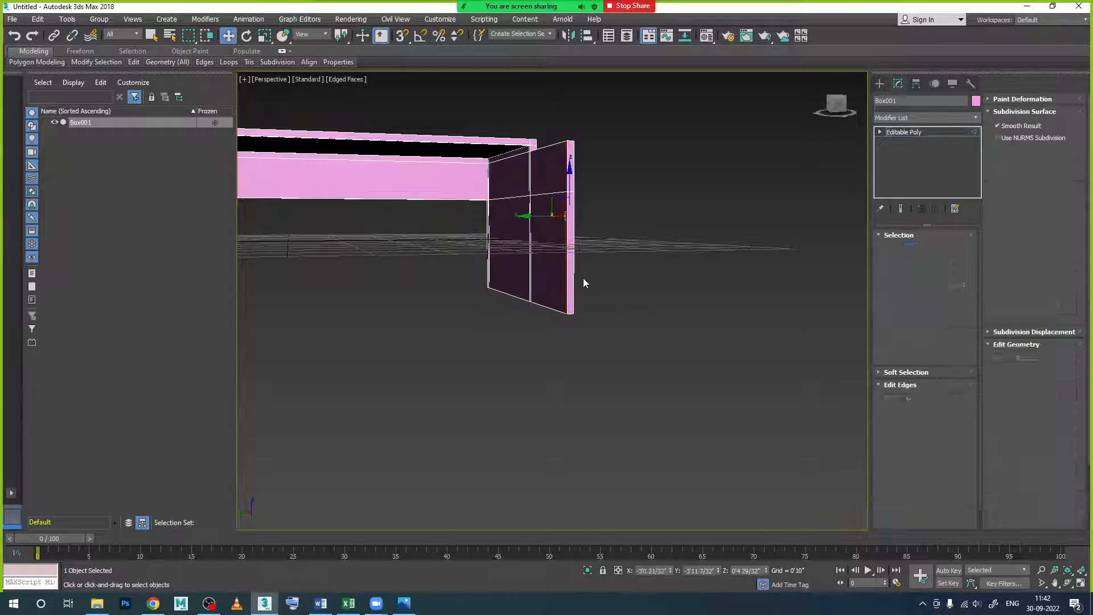
{"action": "scroll", "coordinate": [550, 268], "scroll_direction": "up", "scroll_amount": 5}
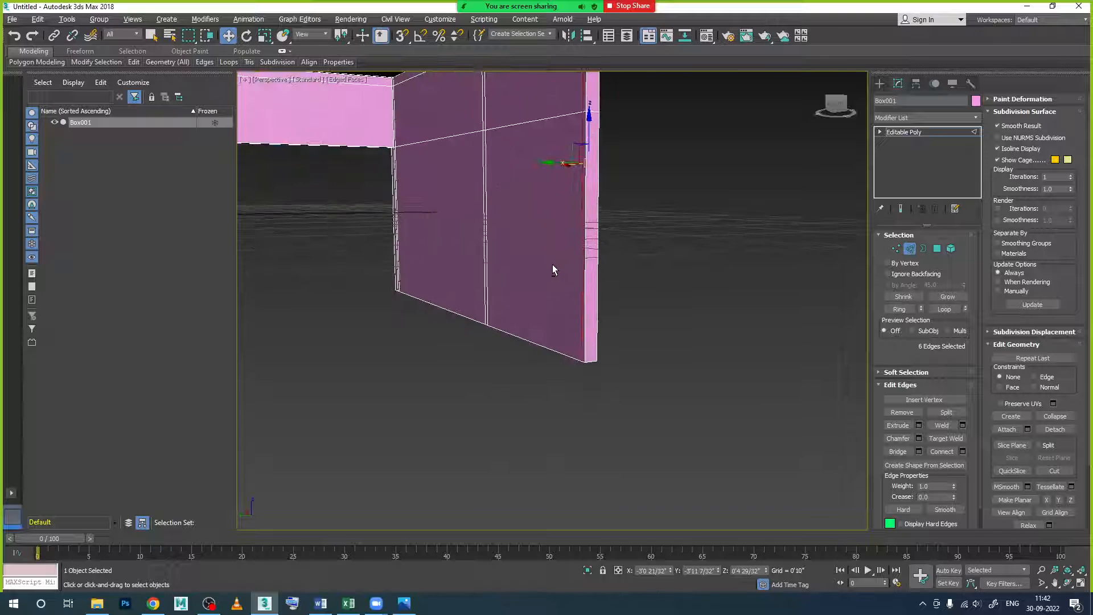
{"action": "left_click", "coordinate": [586, 272]}
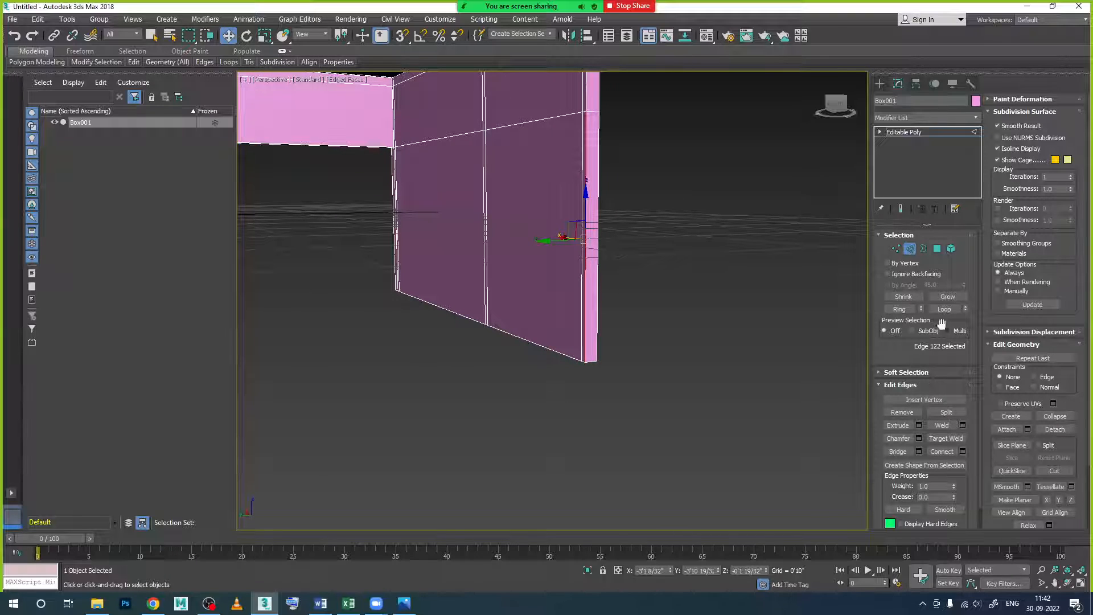
{"action": "left_click", "coordinate": [900, 311]}
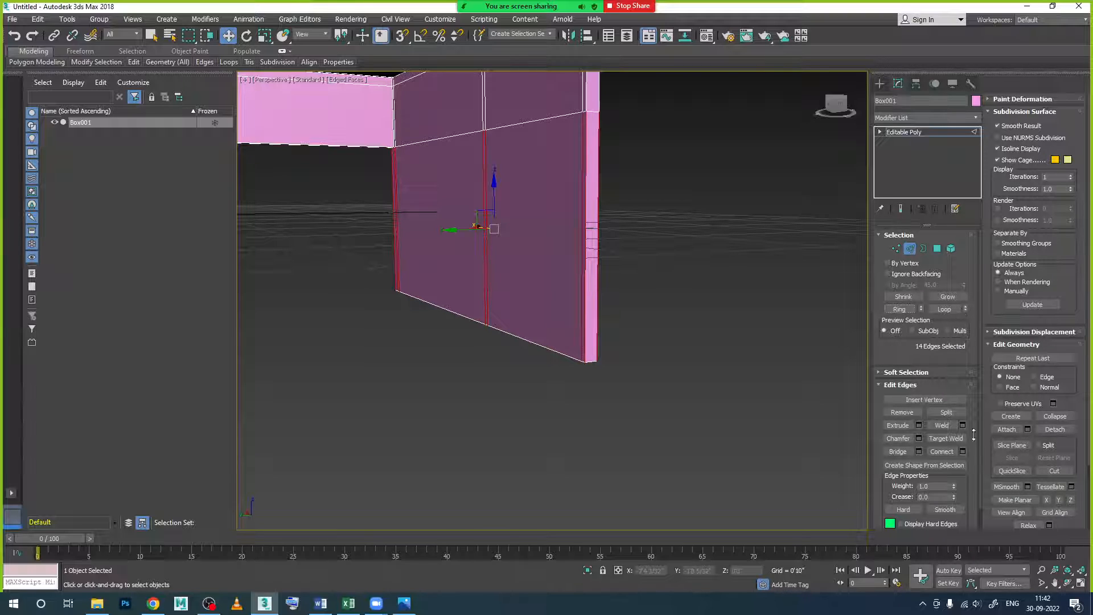
- Connect the selected vertical edge ring with 3 segments and a pinch of -94
{"action": "left_click", "coordinate": [963, 451]}
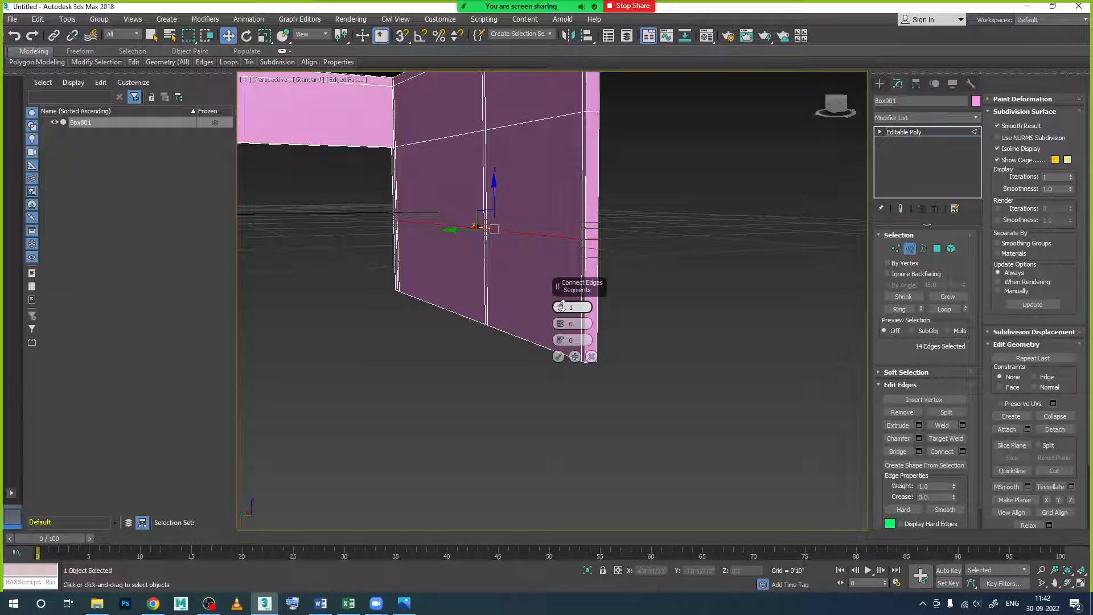
{"action": "left_click_drag", "start_coordinate": [563, 306], "coordinate": [562, 298]}
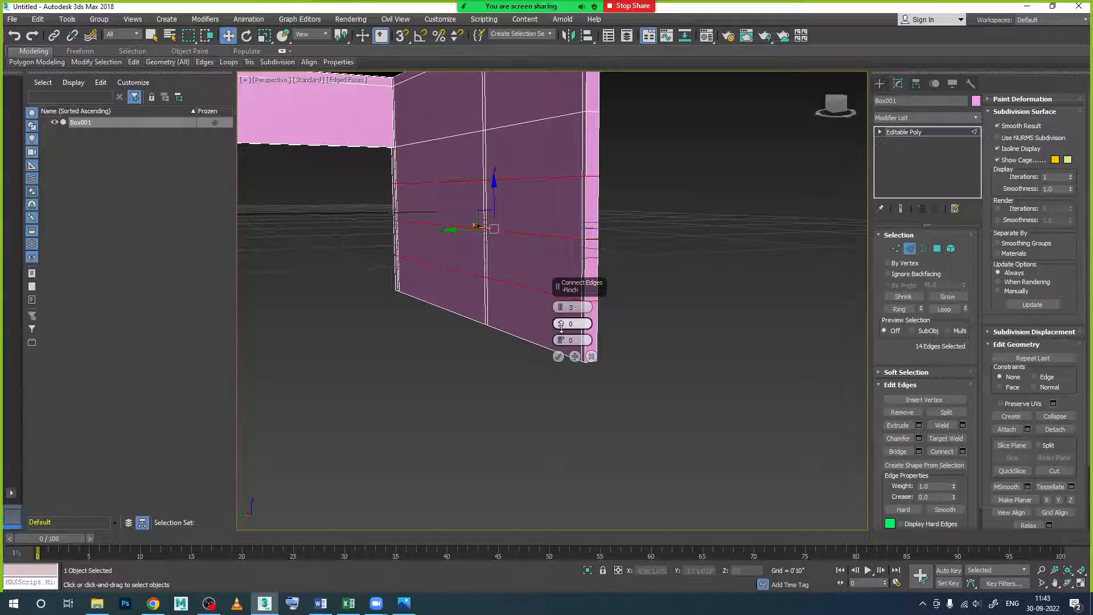
{"action": "left_click_drag", "start_coordinate": [561, 324], "coordinate": [583, 490]}
{"action": "left_click_drag", "start_coordinate": [561, 323], "coordinate": [563, 375]}
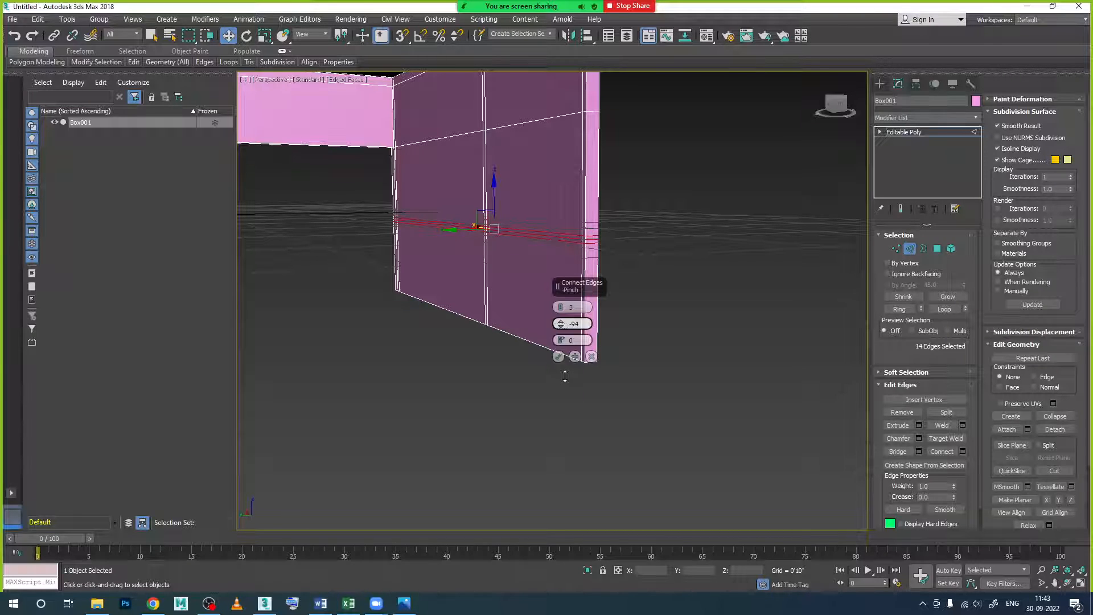
{"action": "left_click", "coordinate": [558, 356]}
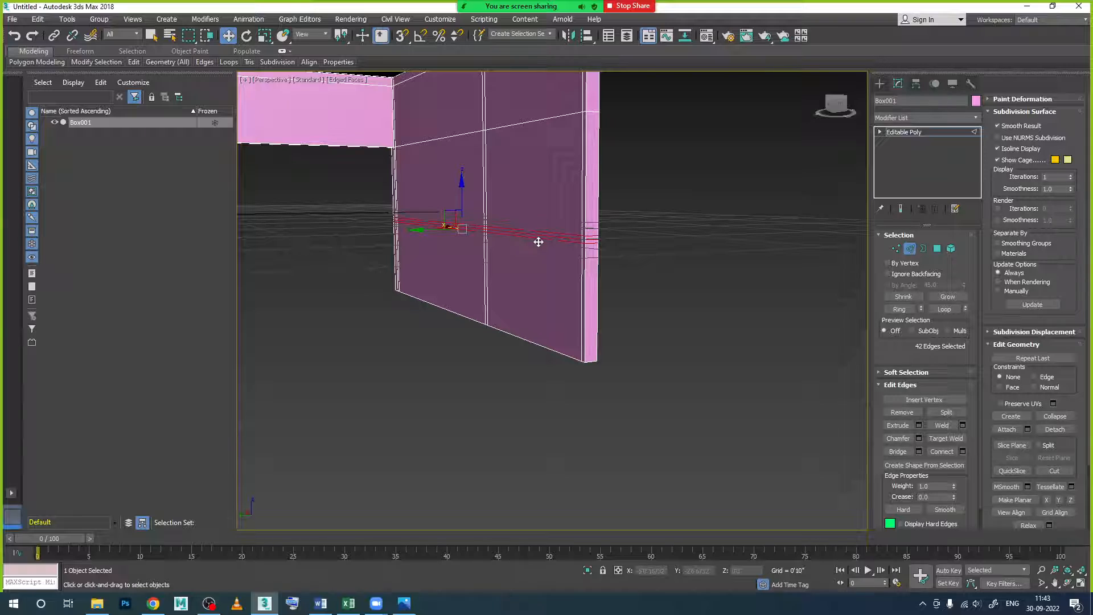
- Select the lowest of the three new horizontal edge loops and move it down close to the side panel's bottom edge
{"action": "scroll", "coordinate": [487, 241], "scroll_direction": "up", "scroll_amount": 2}
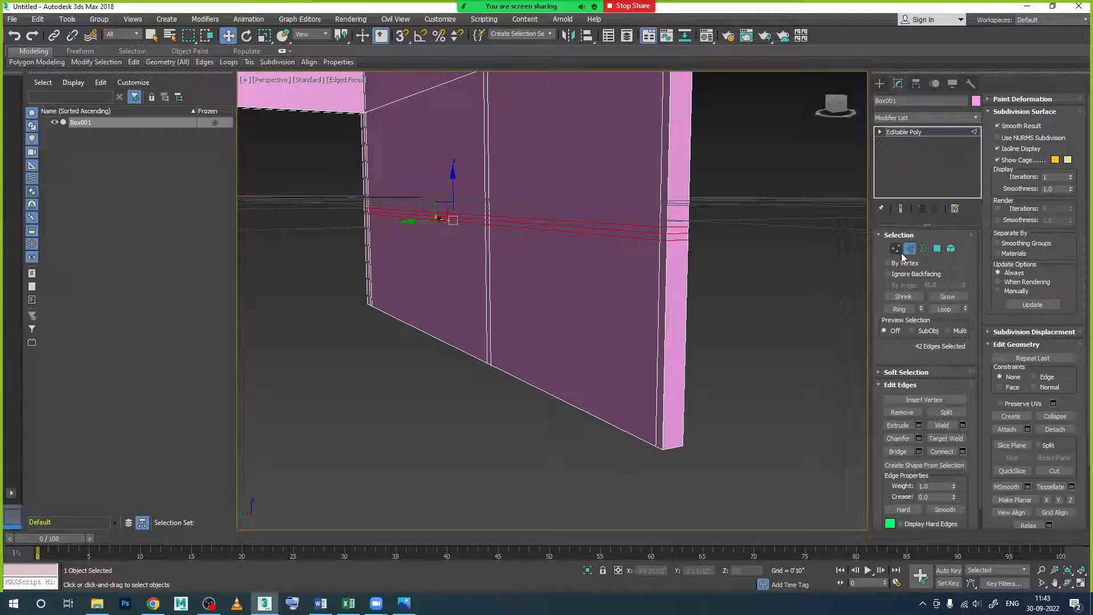
{"action": "left_click", "coordinate": [908, 249]}
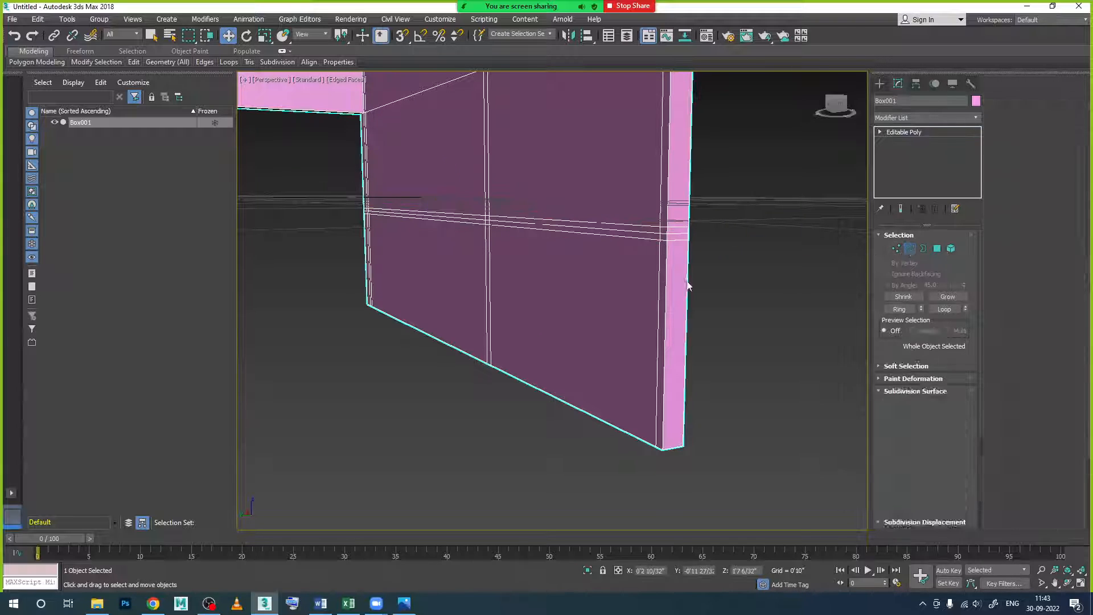
{"action": "key", "text": "2"}
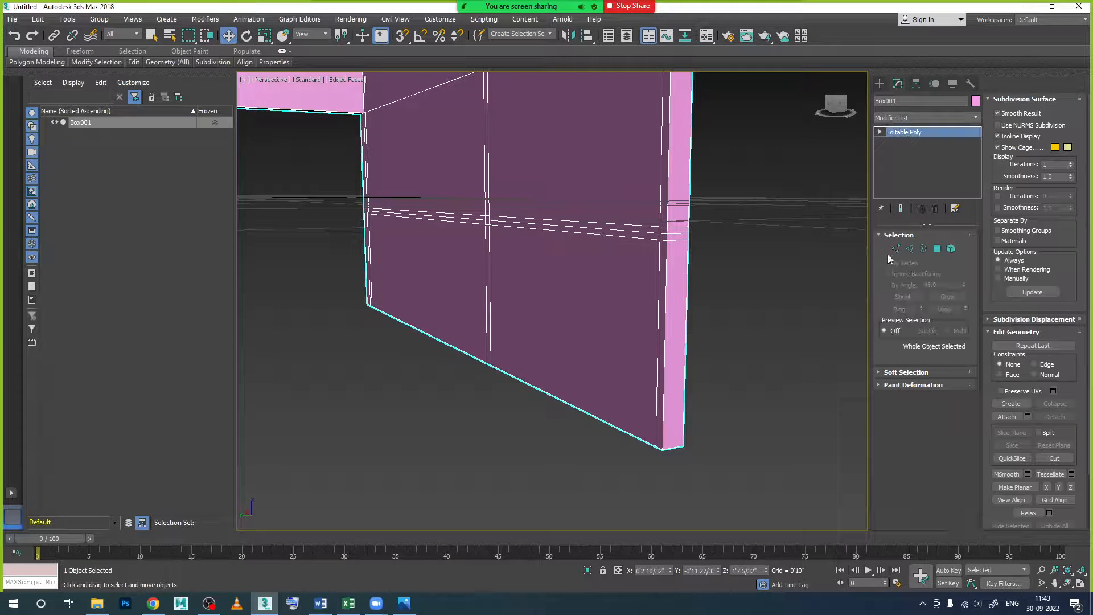
{"action": "double_click", "coordinate": [622, 239]}
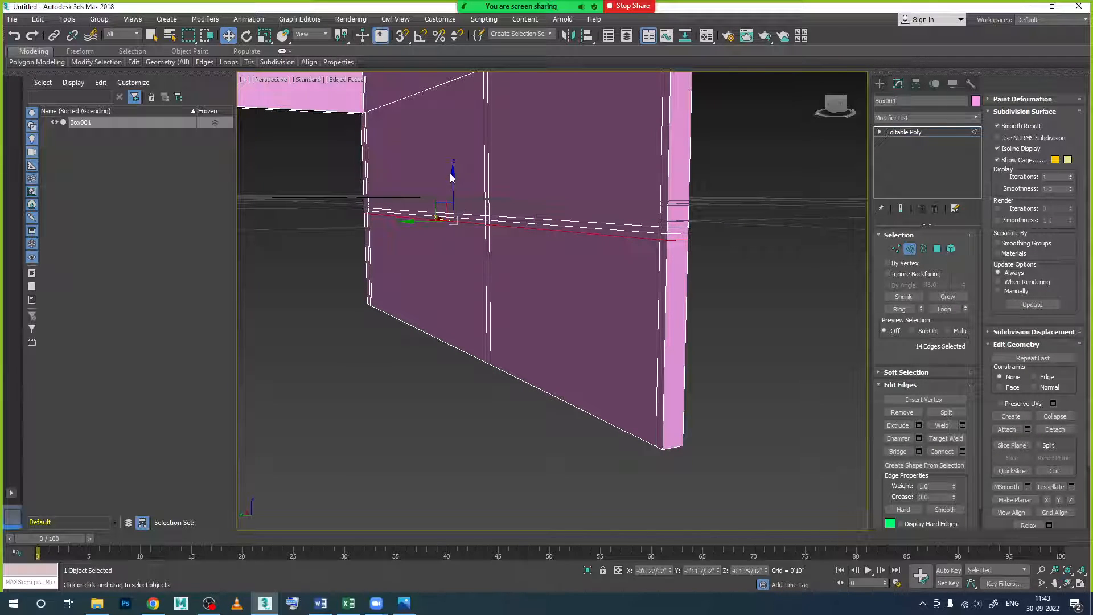
{"action": "left_click_drag", "start_coordinate": [453, 179], "coordinate": [453, 295]}
{"action": "key", "text": "alt+w"}
{"action": "key", "text": "alt+w"}
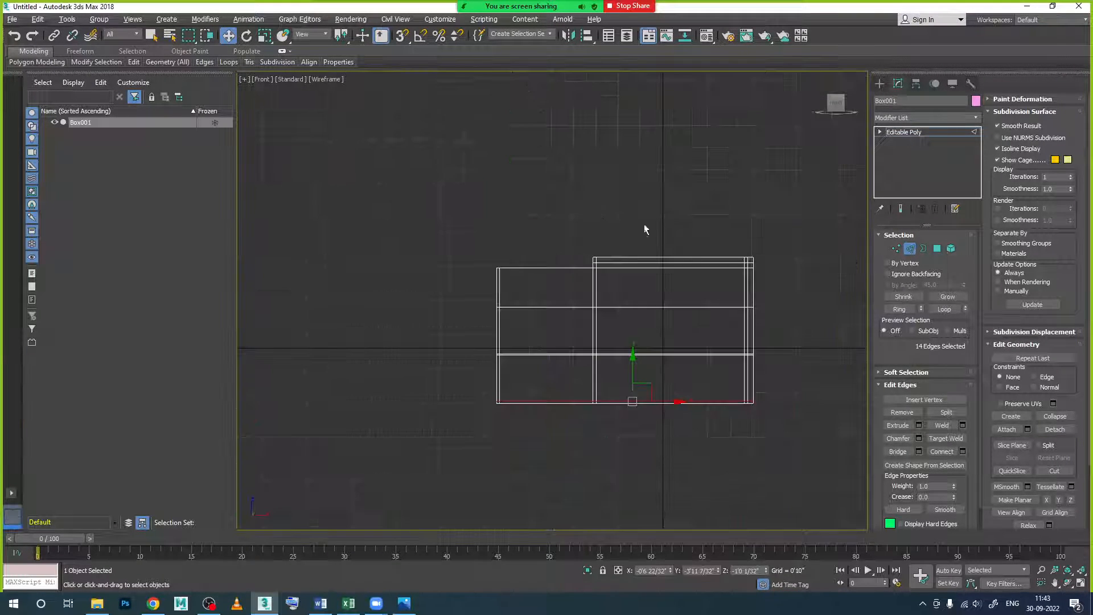
- Fine-tune the bottom edge loop's height to Z -1'0" in the front view, then return to the perspective view
{"action": "scroll", "coordinate": [545, 370], "scroll_direction": "up", "scroll_amount": 5}
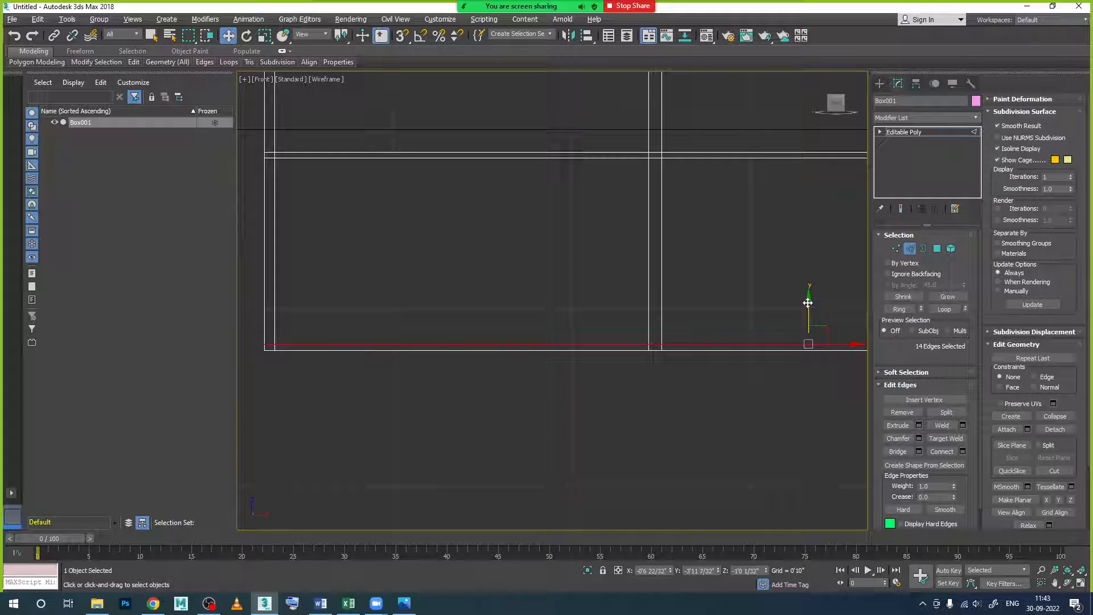
{"action": "left_click_drag", "start_coordinate": [808, 303], "coordinate": [808, 304]}
{"action": "left_click_drag", "start_coordinate": [808, 304], "coordinate": [808, 303]}
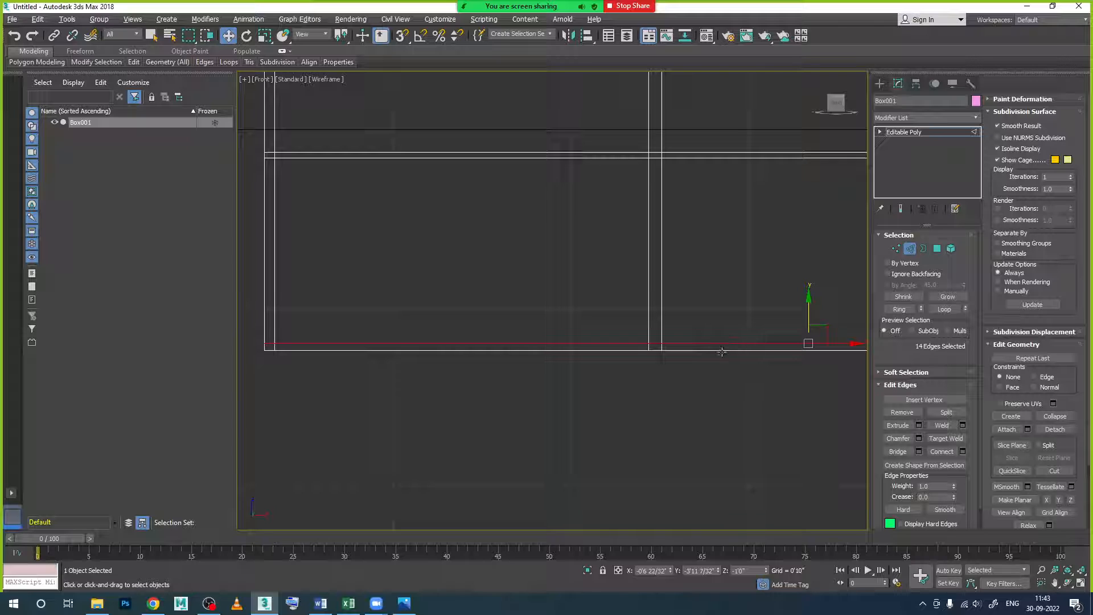
{"action": "left_click", "coordinate": [910, 250]}
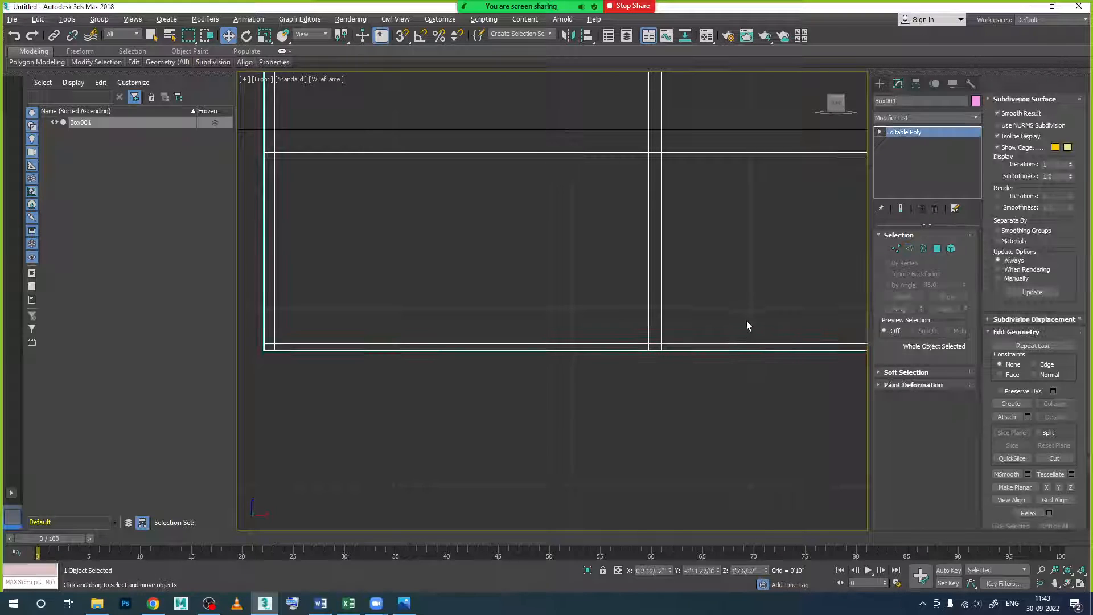
{"action": "key", "text": "alt+w"}
{"action": "left_click", "coordinate": [749, 357]}
{"action": "key", "text": "alt+w"}
{"action": "scroll", "coordinate": [730, 337], "scroll_direction": "down", "scroll_amount": 3}
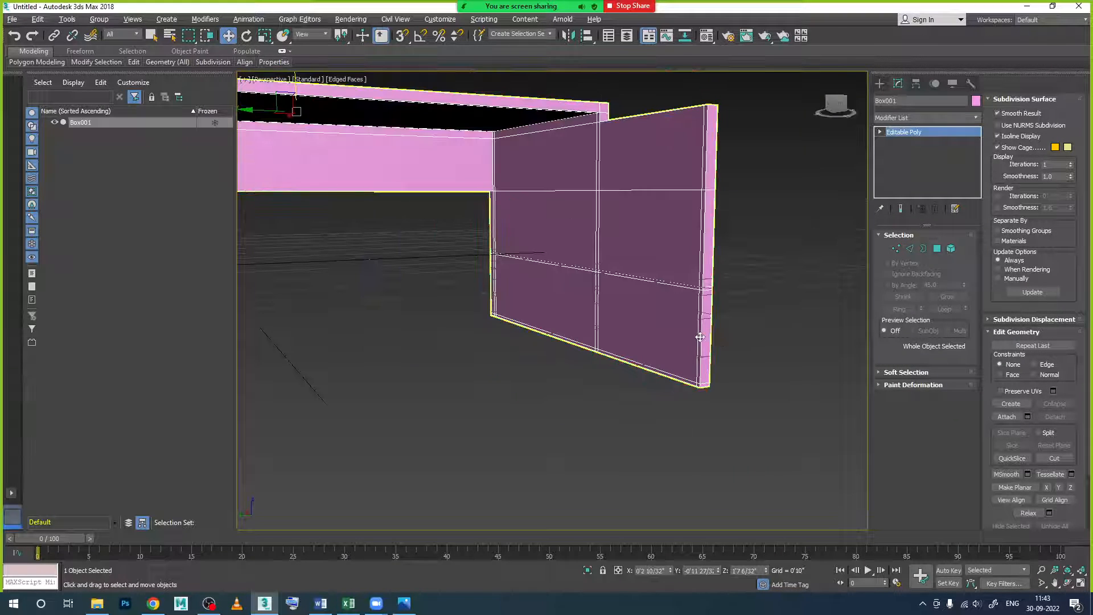
- Compare the side panel with the desk image and select both closely spaced horizontal edge loops above its bottom loop
{"action": "middle_click_drag", "start_coordinate": [700, 337], "coordinate": [744, 280], "text": "alt"}
{"action": "scroll", "coordinate": [658, 284], "scroll_direction": "up", "scroll_amount": 2}
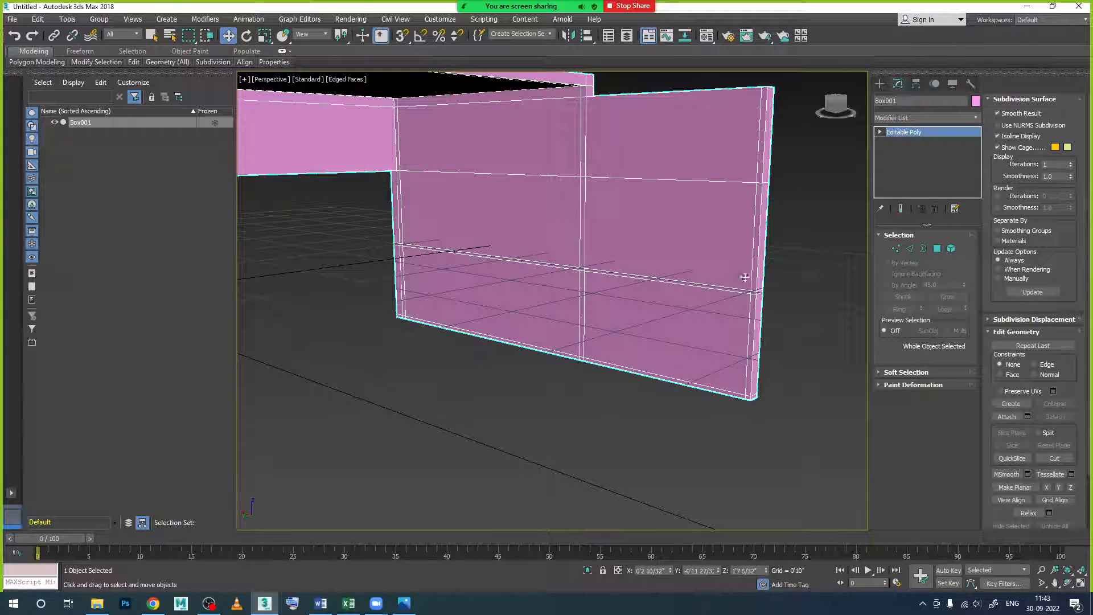
{"action": "left_click", "coordinate": [407, 607]}
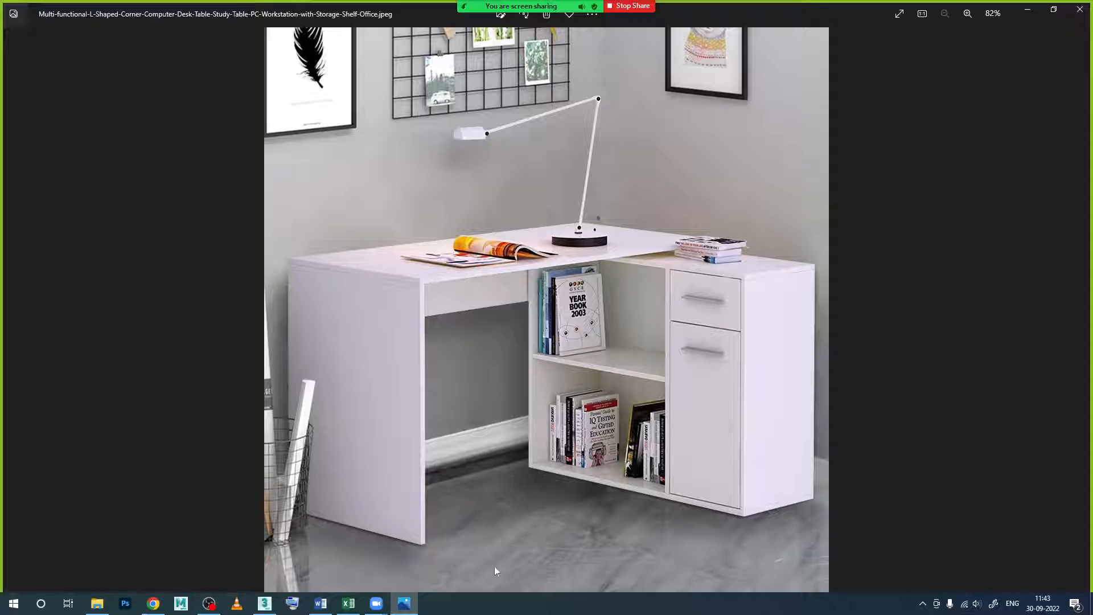
{"action": "left_click", "coordinate": [265, 603]}
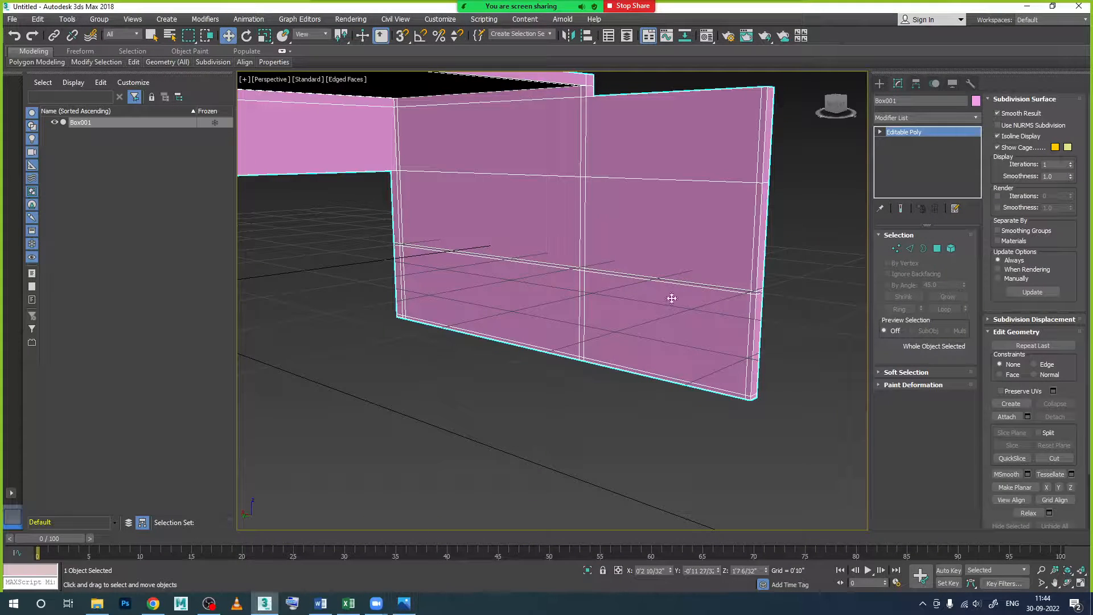
{"action": "left_click", "coordinate": [909, 248]}
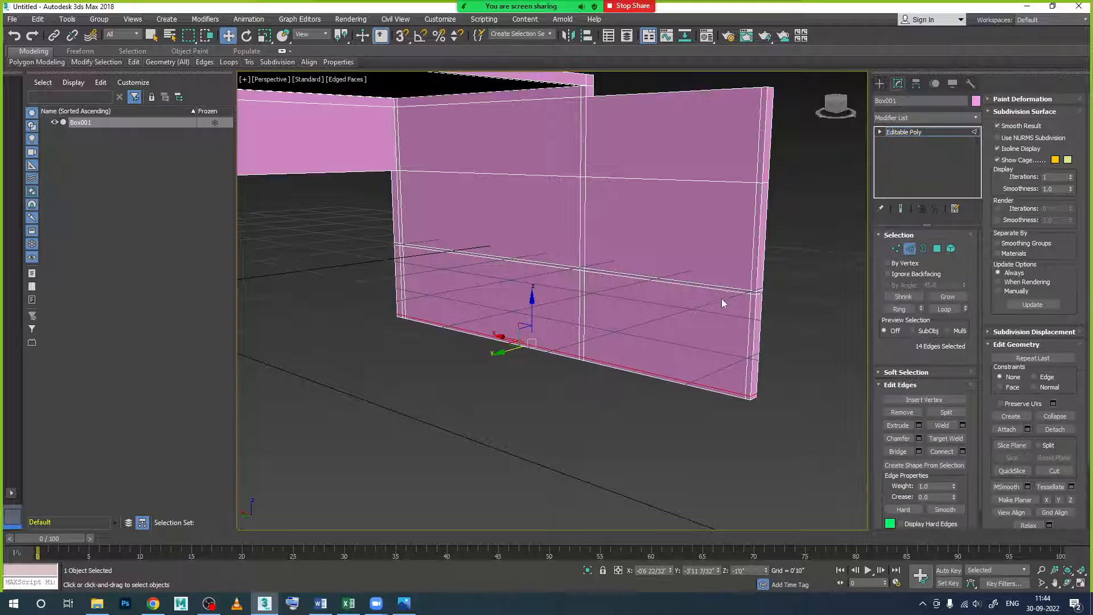
{"action": "scroll", "coordinate": [721, 300], "scroll_direction": "up", "scroll_amount": 2}
{"action": "double_click", "coordinate": [717, 286]}
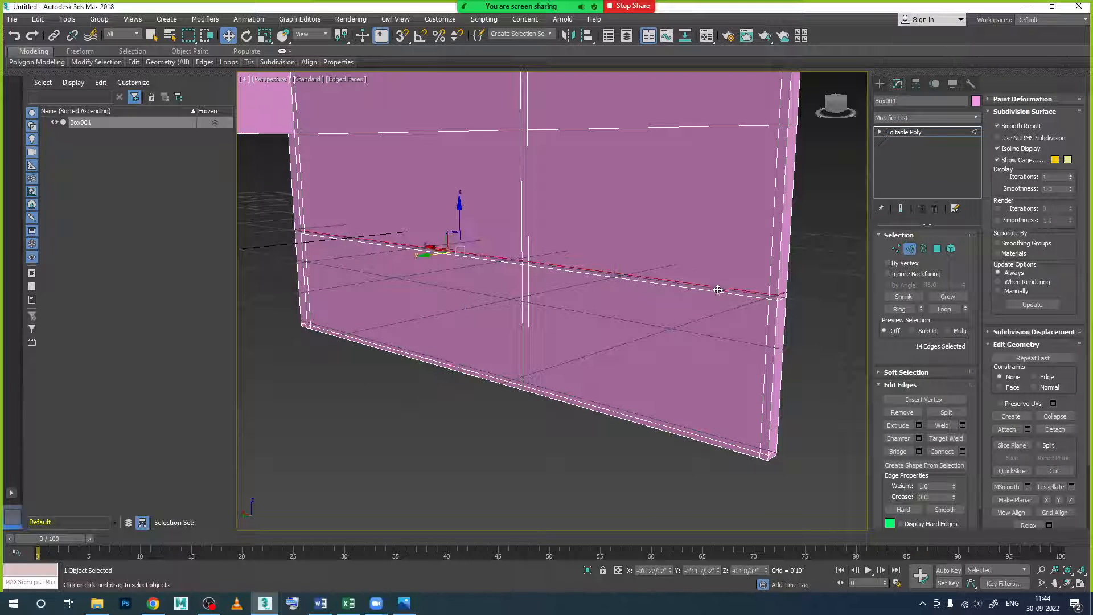
{"action": "key", "text": "shift+e"}
{"action": "right_click", "coordinate": [724, 291], "text": "shift"}
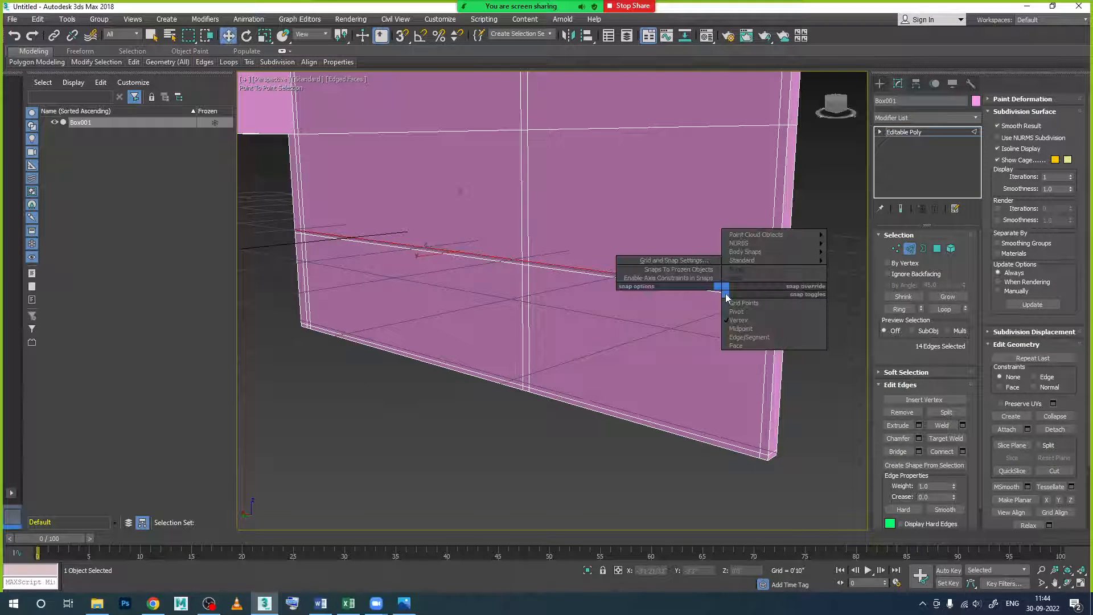
{"action": "left_click", "coordinate": [719, 303]}
{"action": "left_click_drag", "start_coordinate": [725, 291], "coordinate": [737, 315], "text": "shift"}
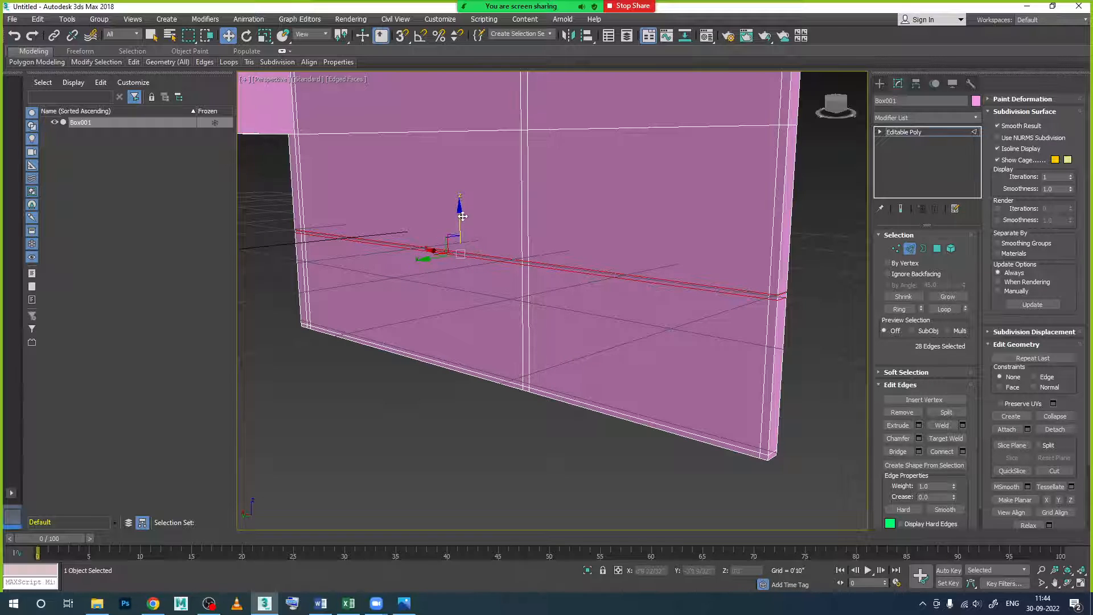
- Raise the selected pair of horizontal edge loops to about mid-height of the side panel for the middle shelf
{"action": "left_click_drag", "start_coordinate": [461, 210], "coordinate": [469, 151]}
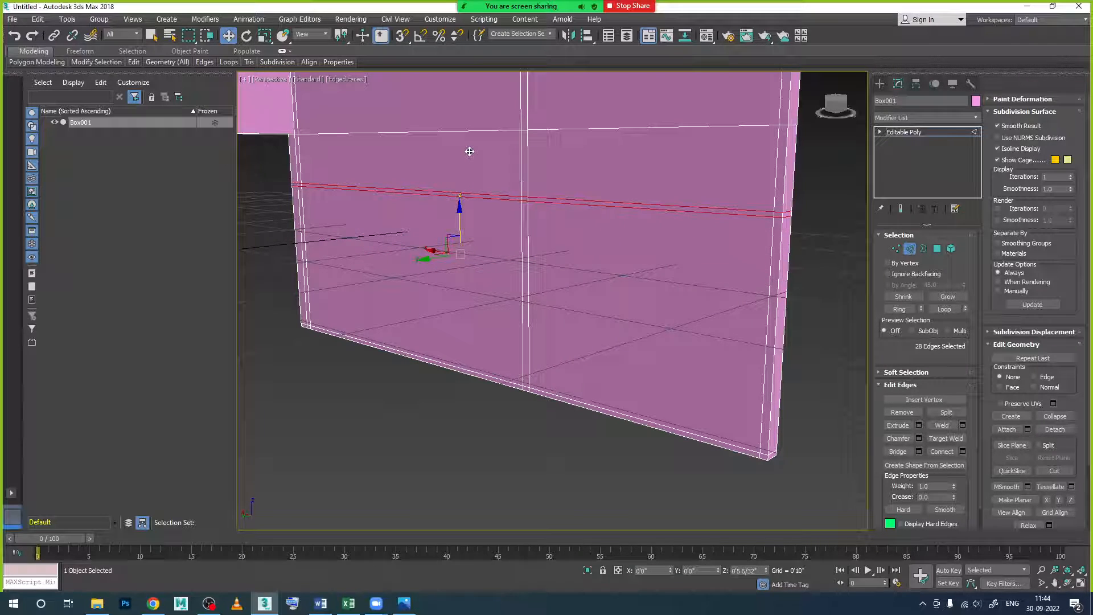
{"action": "scroll", "coordinate": [469, 151], "scroll_direction": "down", "scroll_amount": 4}
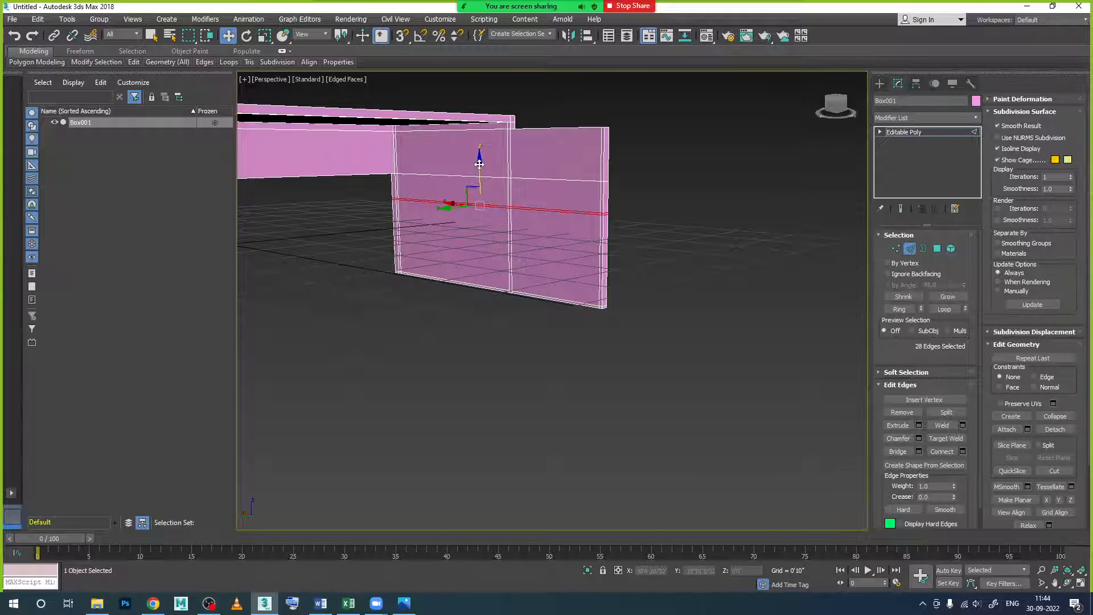
{"action": "left_click_drag", "start_coordinate": [478, 164], "coordinate": [479, 174]}
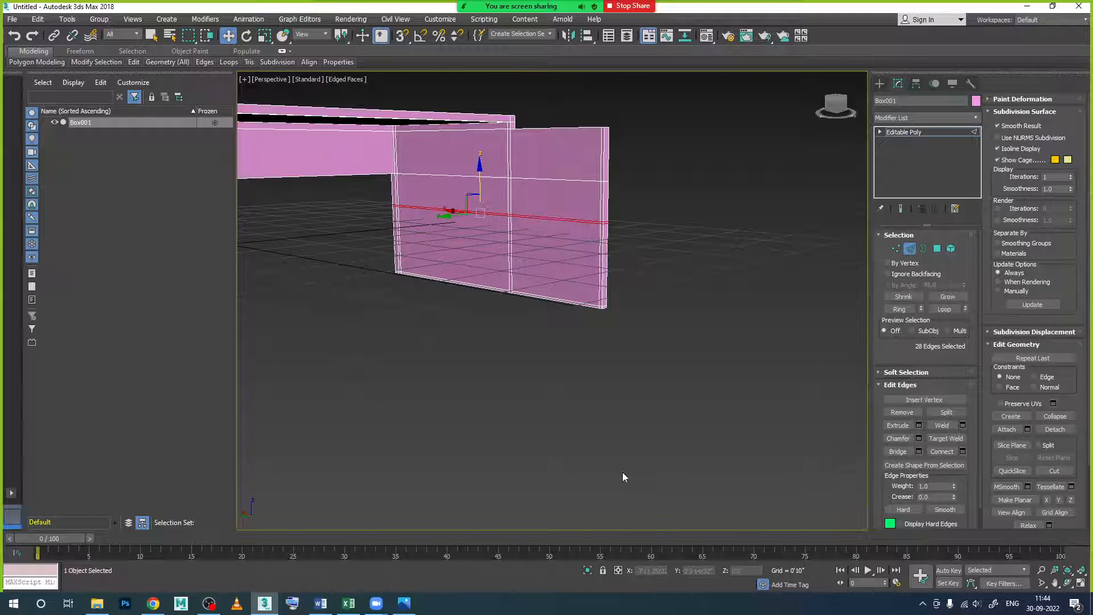
- Select the vertical edge at the outer end of the side panel's top section and expand it to its ring
{"action": "scroll", "coordinate": [528, 217], "scroll_direction": "up", "scroll_amount": 3}
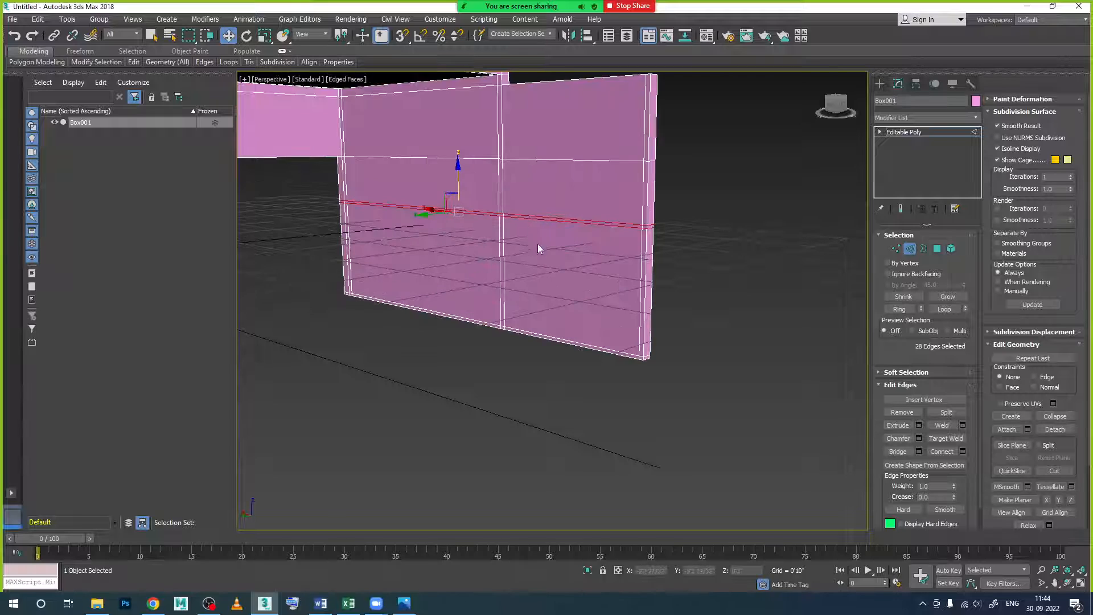
{"action": "middle_click_drag", "start_coordinate": [581, 243], "coordinate": [592, 249], "text": "alt"}
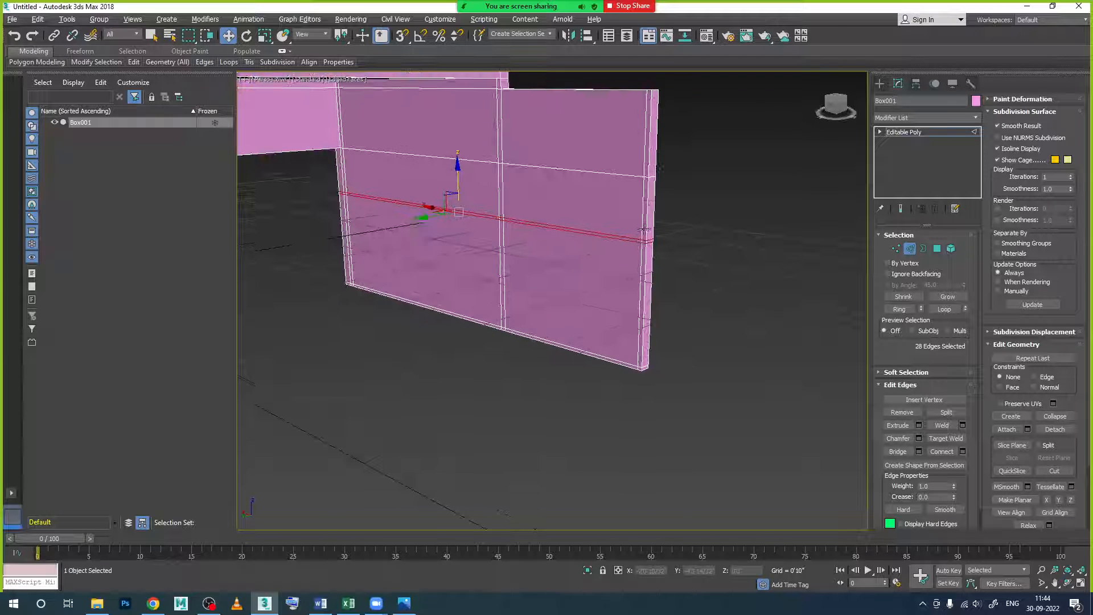
{"action": "middle_click_drag", "start_coordinate": [553, 103], "coordinate": [521, 201]}
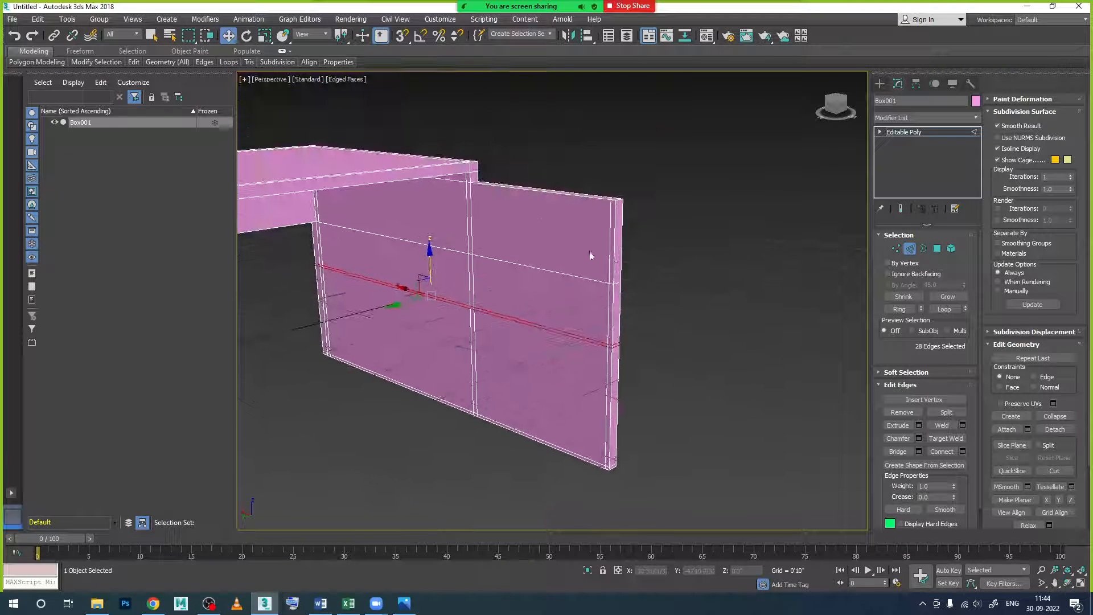
{"action": "middle_click_drag", "start_coordinate": [613, 259], "coordinate": [607, 248], "text": "alt"}
{"action": "left_click", "coordinate": [603, 187]}
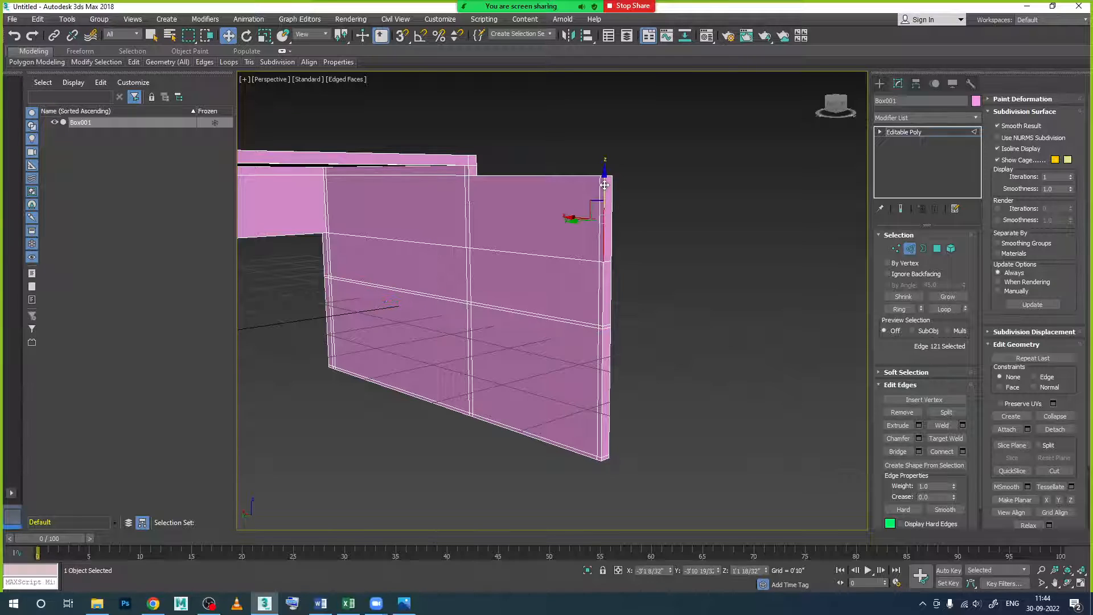
{"action": "left_click", "coordinate": [906, 311]}
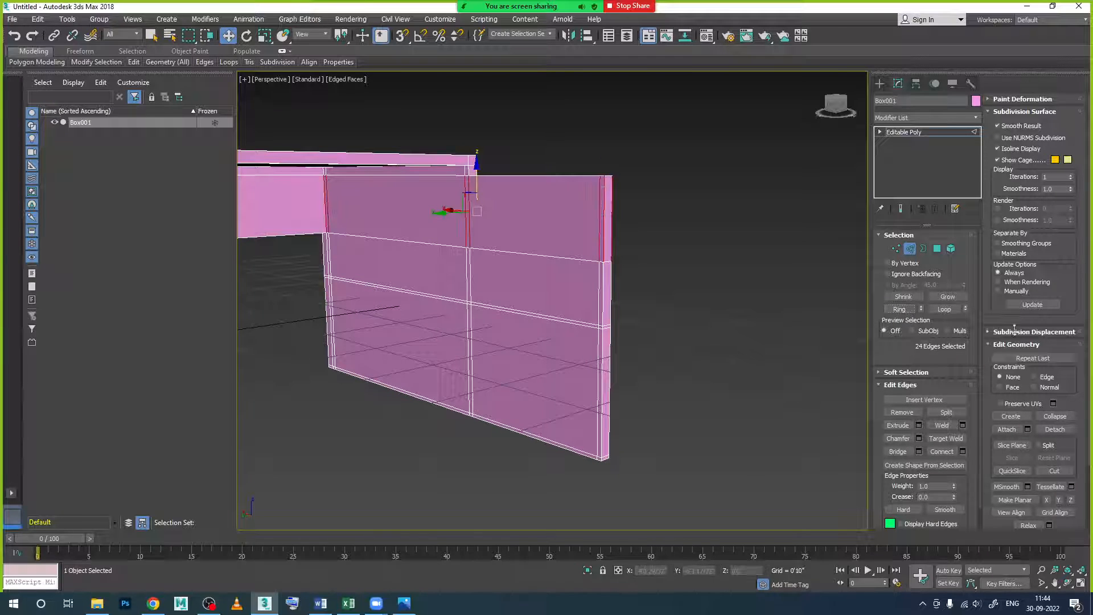
- Connect the selected ring of edges on the side panel's top section with 1 segment, pinch 0 and slide 0
{"action": "left_click", "coordinate": [962, 452]}
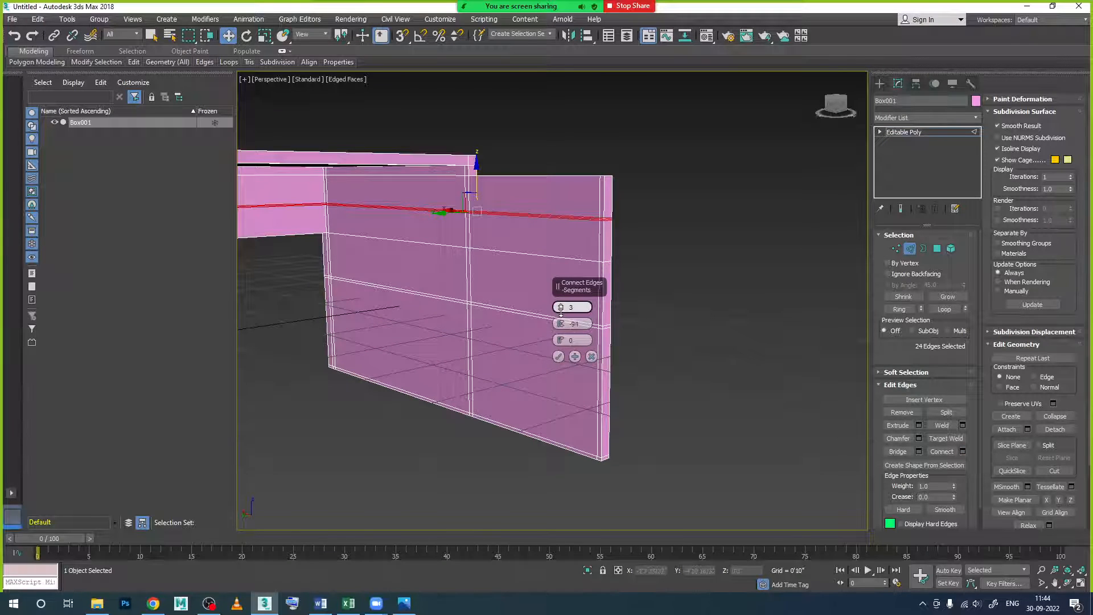
{"action": "right_click", "coordinate": [561, 308]}
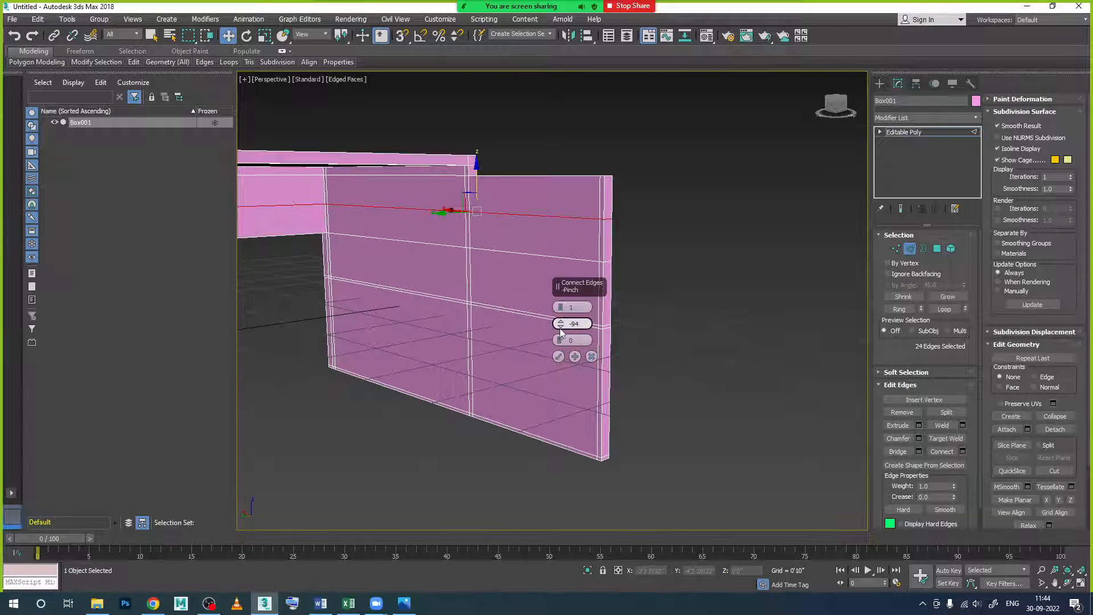
{"action": "right_click", "coordinate": [561, 325]}
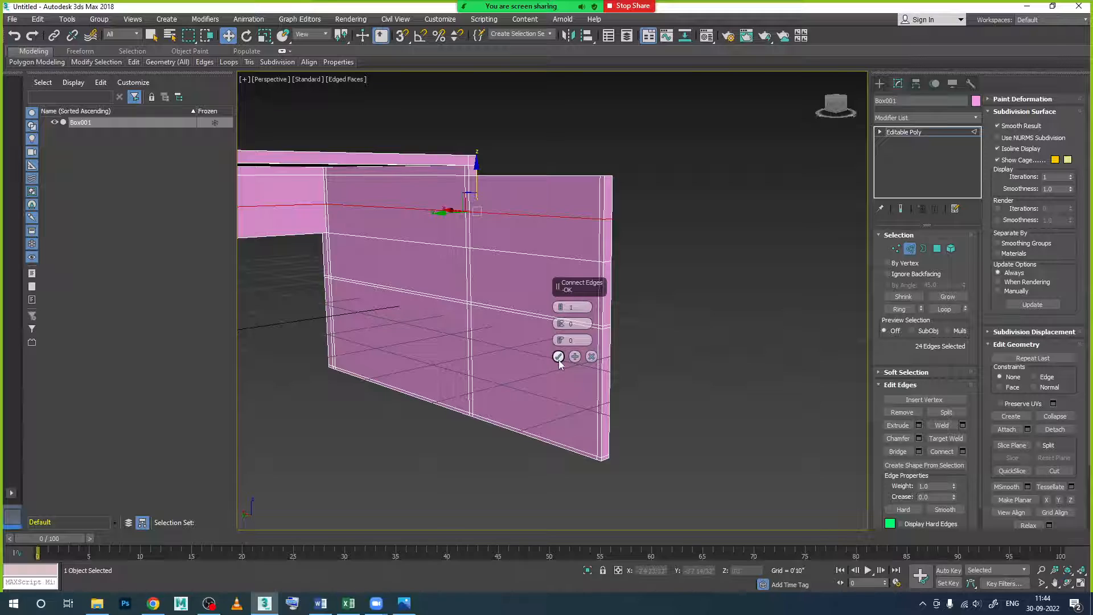
{"action": "left_click", "coordinate": [558, 356]}
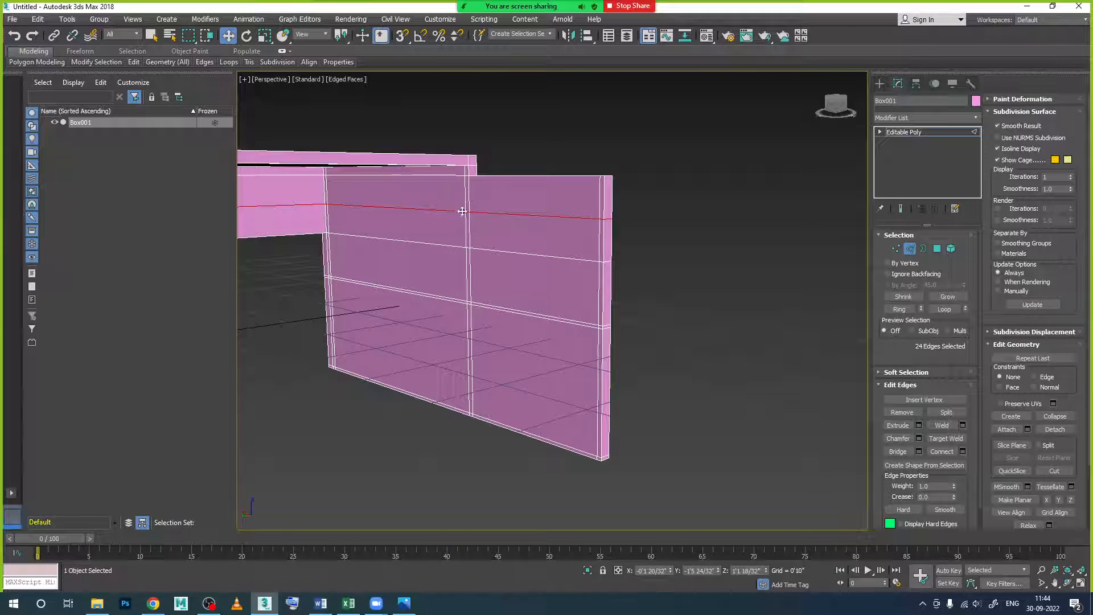
- Raise the new horizontal edge loop close to the side panel's top edge, to about Z 1'5 4/32"
{"action": "scroll", "coordinate": [462, 211], "scroll_direction": "down", "scroll_amount": 4}
{"action": "left_click_drag", "start_coordinate": [345, 167], "coordinate": [347, 155]}
{"action": "key", "text": "alt+w"}
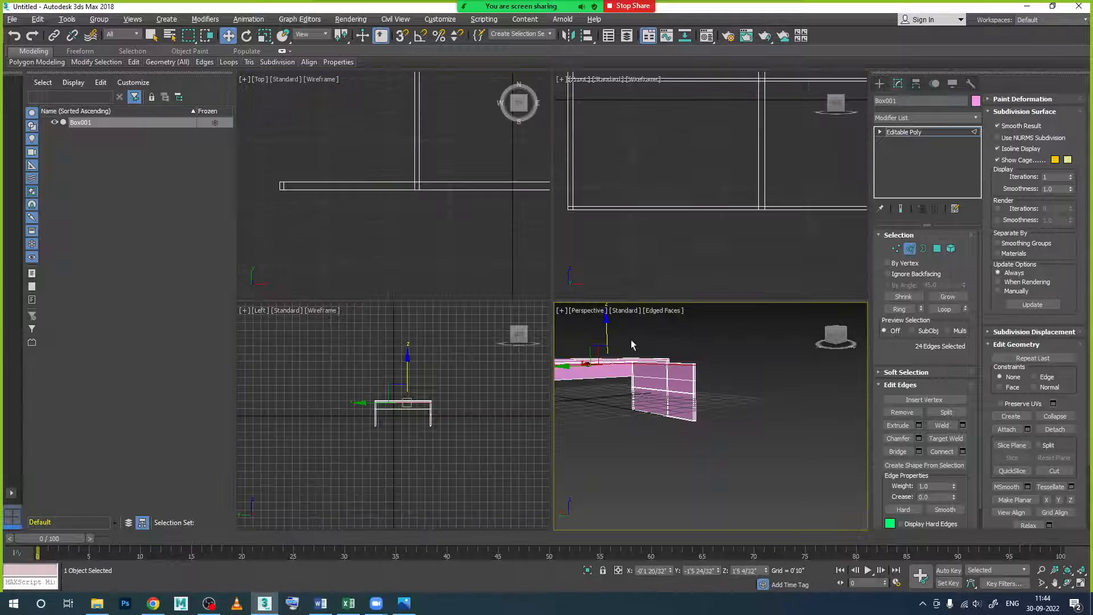
- Fine-tune the top edge loop's height to about Z 1'5 18/32" in the front view, then return to the perspective view
{"action": "key", "text": "alt+w"}
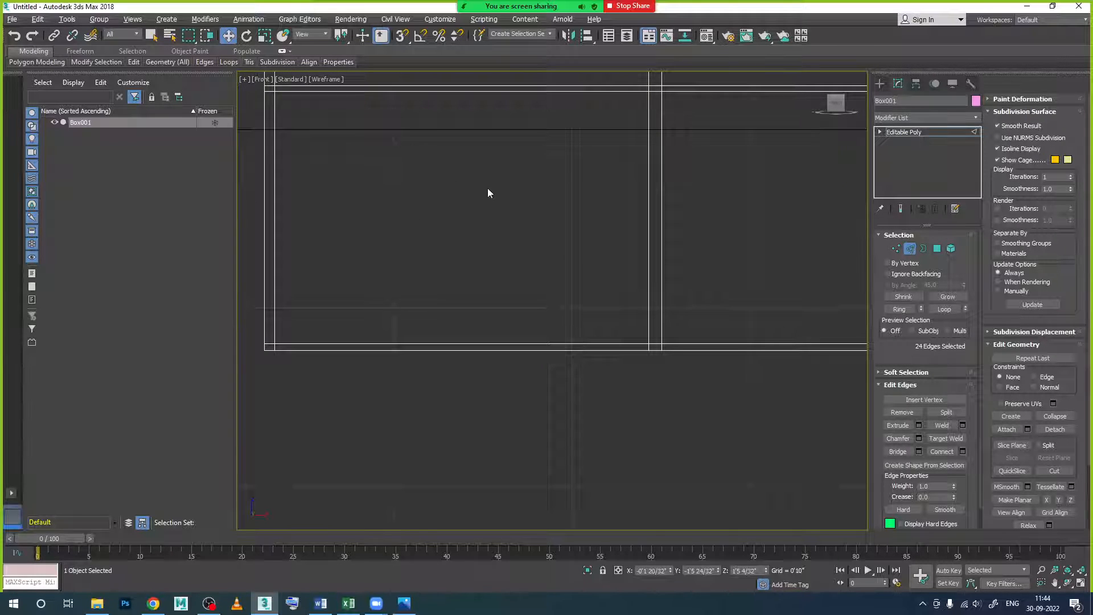
{"action": "middle_click_drag", "start_coordinate": [523, 188], "coordinate": [446, 298]}
{"action": "middle_click_drag", "start_coordinate": [723, 255], "coordinate": [301, 266]}
{"action": "mouse_move", "coordinate": [679, 253]}
{"action": "middle_mouse_down"}
{"action": "mouse_move", "coordinate": [510, 266]}
{"action": "mouse_move", "coordinate": [391, 295]}
{"action": "mouse_move", "coordinate": [442, 273]}
{"action": "middle_mouse_up"}
{"action": "scroll", "coordinate": [391, 294], "scroll_direction": "down", "scroll_amount": 5}
{"action": "scroll", "coordinate": [442, 268], "scroll_direction": "up", "scroll_amount": 8}
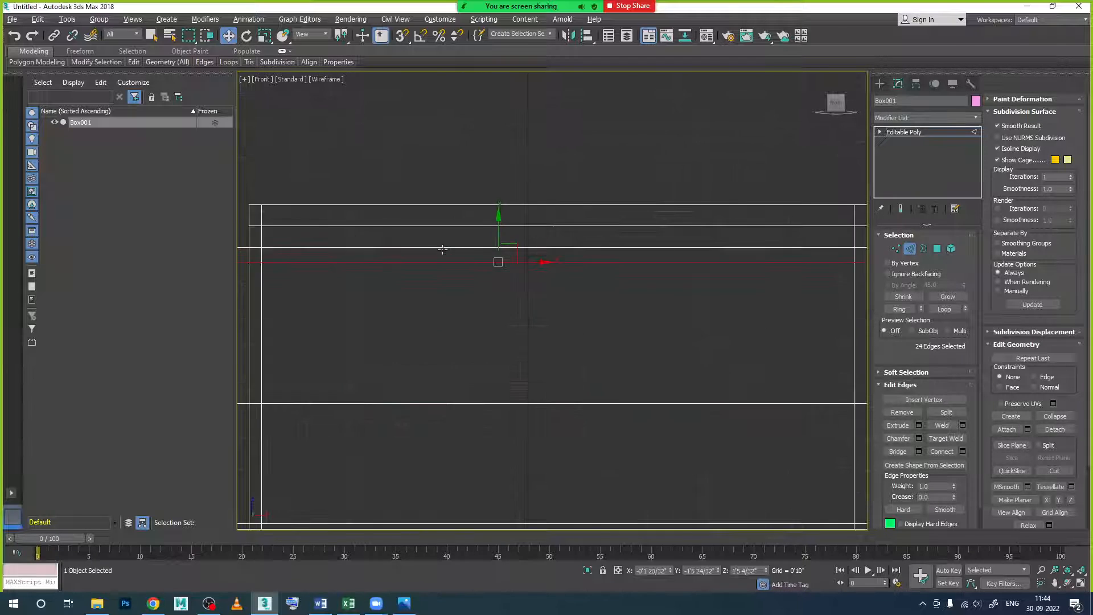
{"action": "scroll", "coordinate": [436, 254], "scroll_direction": "down", "scroll_amount": 2}
{"action": "scroll", "coordinate": [586, 424], "scroll_direction": "down", "scroll_amount": 2}
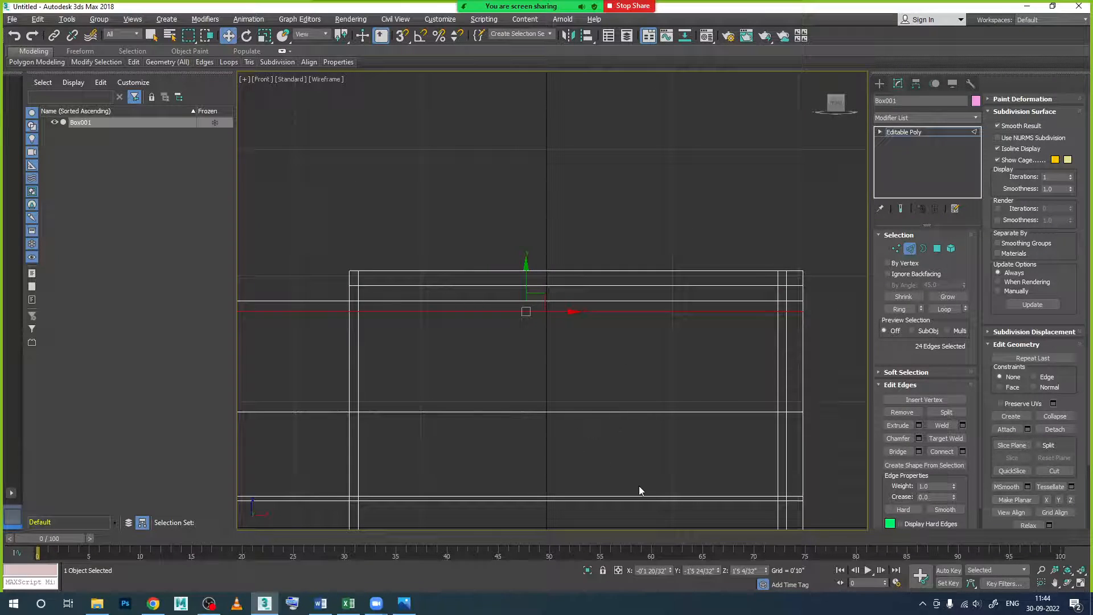
{"action": "left_click_drag", "start_coordinate": [529, 272], "coordinate": [528, 265]}
{"action": "key", "text": "alt+w"}
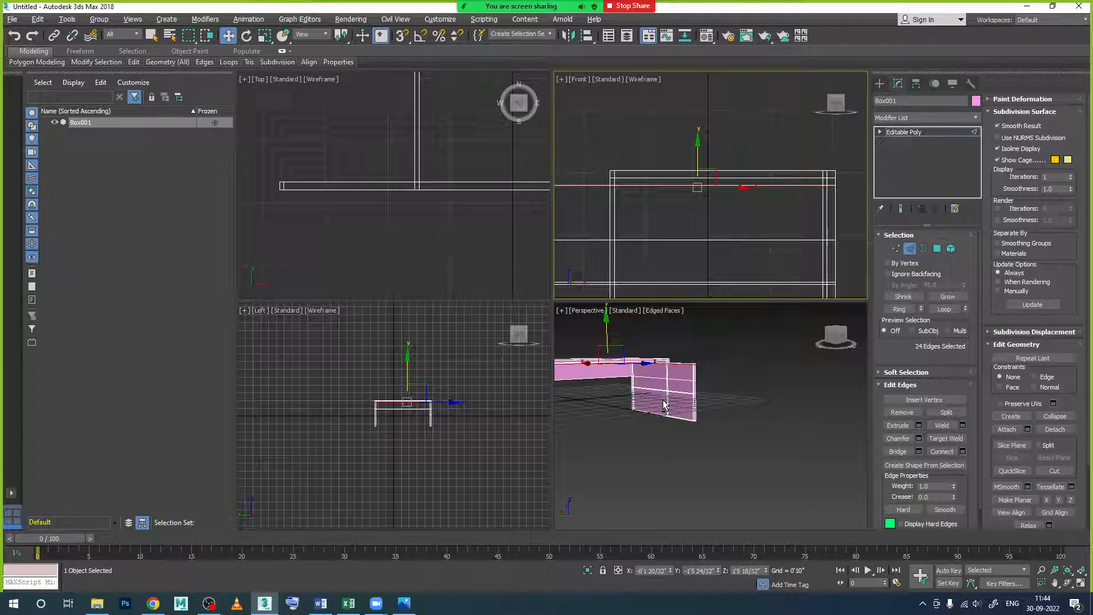
{"action": "middle_click", "coordinate": [686, 376]}
{"action": "key", "text": "alt+w"}
- Lower the top edge loop slightly to Z 1'5 13/32", restoring its selection if it is lost
{"action": "middle_click_drag", "start_coordinate": [490, 250], "coordinate": [520, 262], "text": "alt"}
{"action": "scroll", "coordinate": [491, 244], "scroll_direction": "up", "scroll_amount": 4}
{"action": "middle_click_drag", "start_coordinate": [329, 193], "coordinate": [442, 190]}
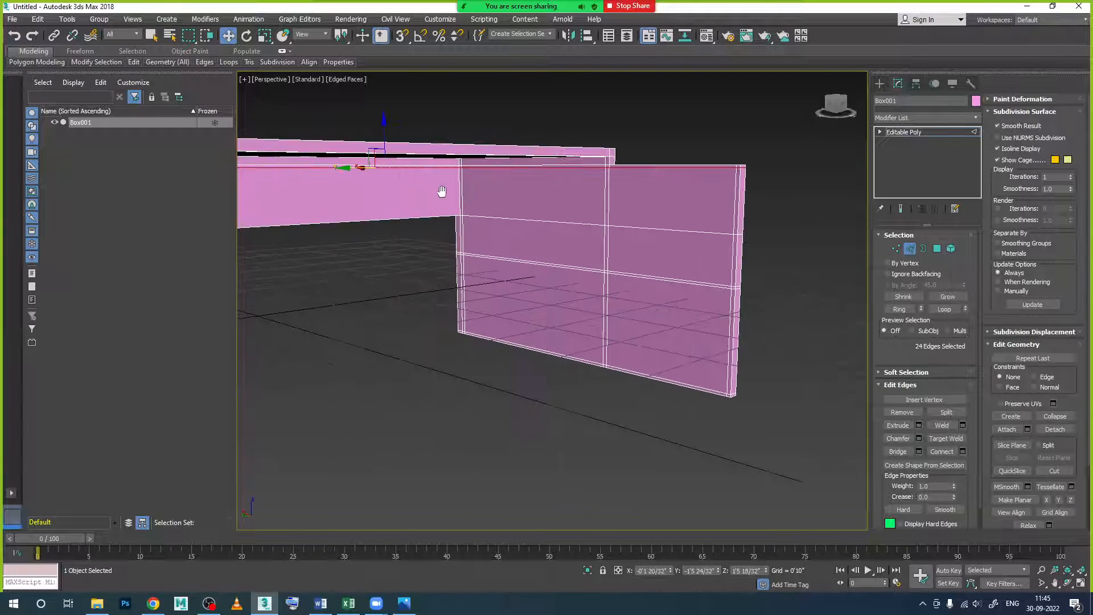
{"action": "left_click", "coordinate": [383, 132]}
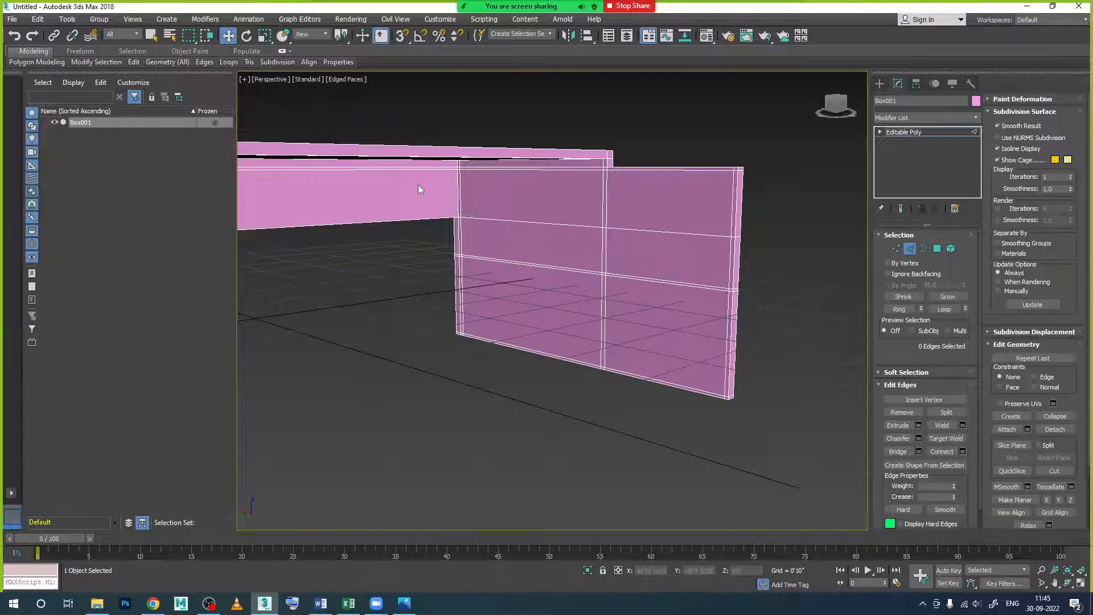
{"action": "key", "text": "ctrl+z"}
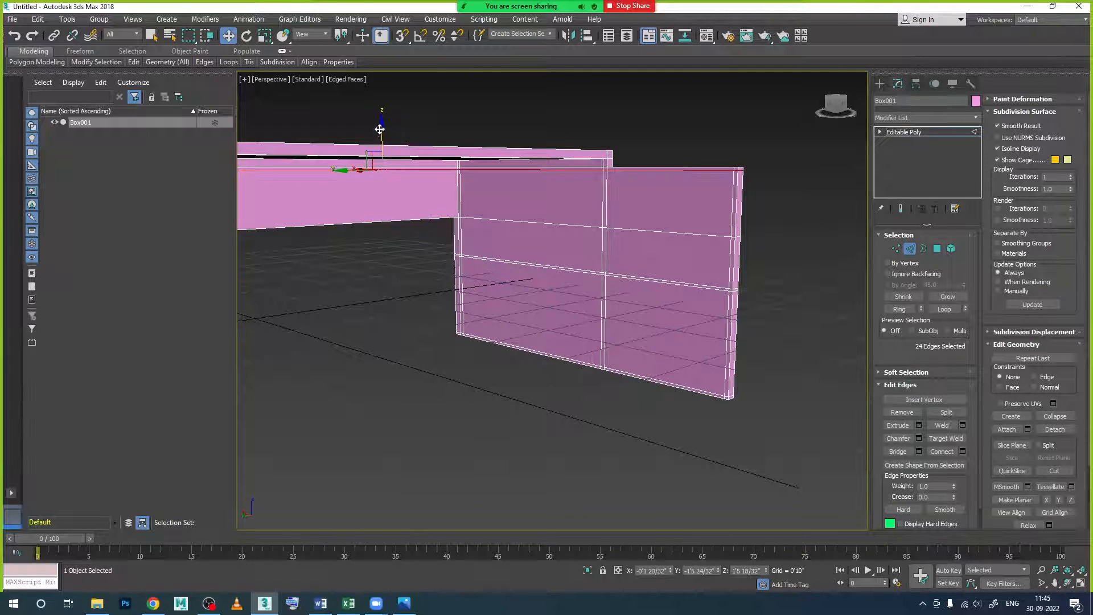
{"action": "left_click_drag", "start_coordinate": [380, 129], "coordinate": [381, 131]}
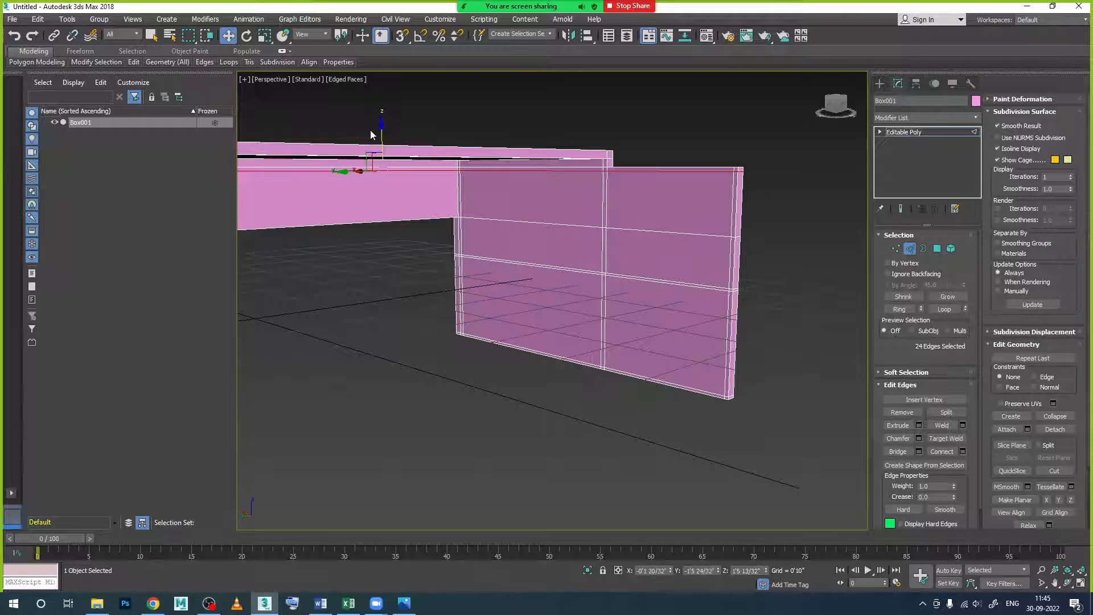
- In polygon mode, add the narrow strip along the side panel's top edge to the selected vertical strips, leaving out the stray polygon above it
{"action": "left_click", "coordinate": [937, 249]}
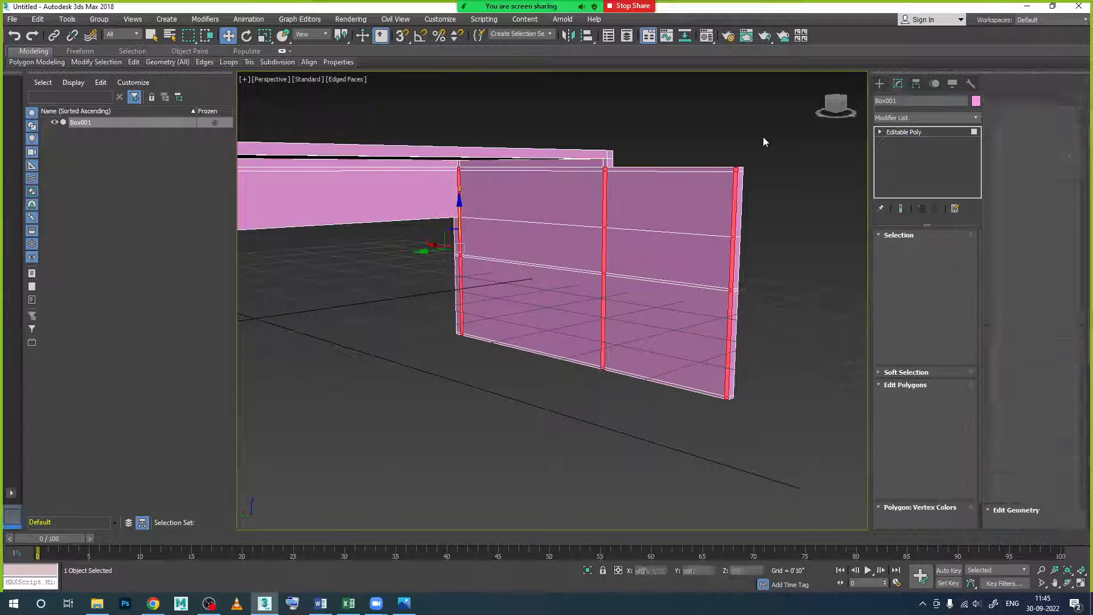
{"action": "scroll", "coordinate": [763, 135], "scroll_direction": "up", "scroll_amount": 2}
{"action": "scroll", "coordinate": [728, 229], "scroll_direction": "down", "scroll_amount": 2}
{"action": "scroll", "coordinate": [728, 229], "scroll_direction": "down", "scroll_amount": 2}
{"action": "scroll", "coordinate": [676, 212], "scroll_direction": "up", "scroll_amount": 2}
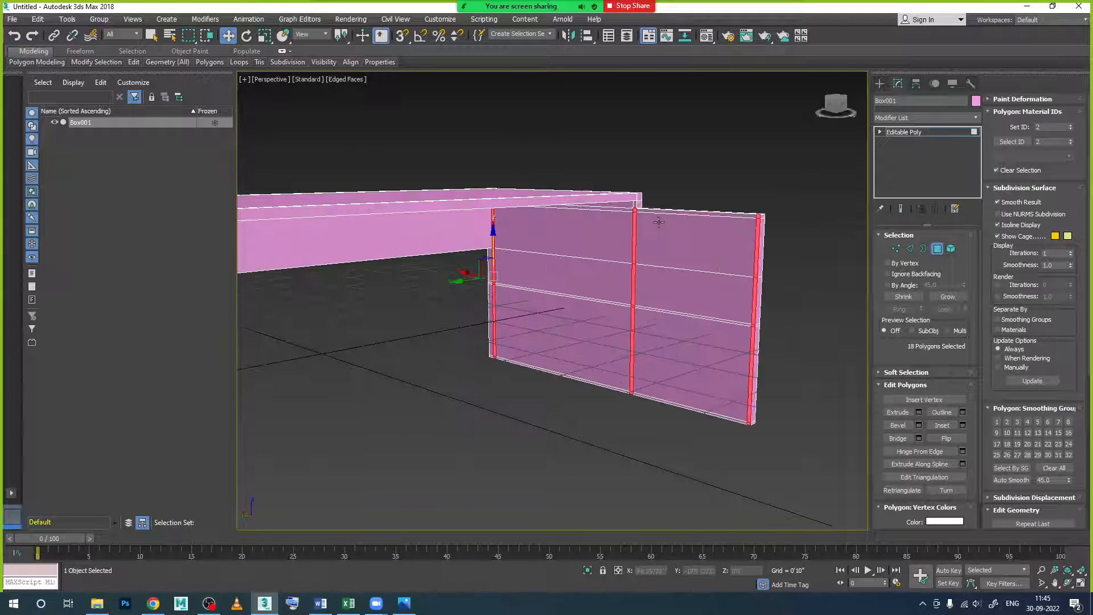
{"action": "left_click", "coordinate": [663, 216], "text": "ctrl"}
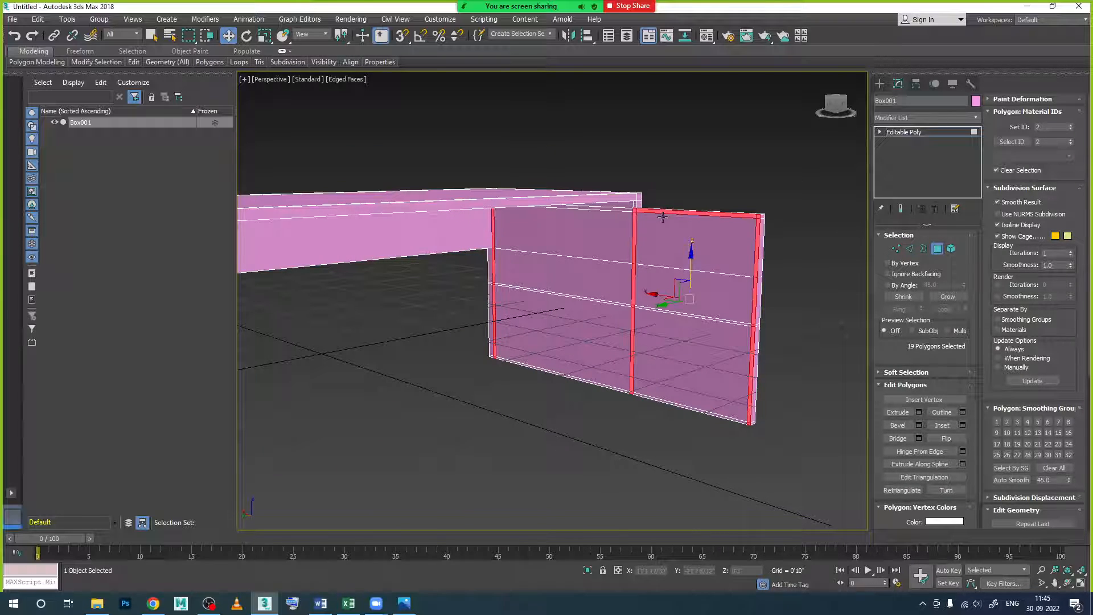
{"action": "left_click", "coordinate": [626, 208], "text": "ctrl"}
{"action": "left_click", "coordinate": [626, 211], "text": "ctrl"}
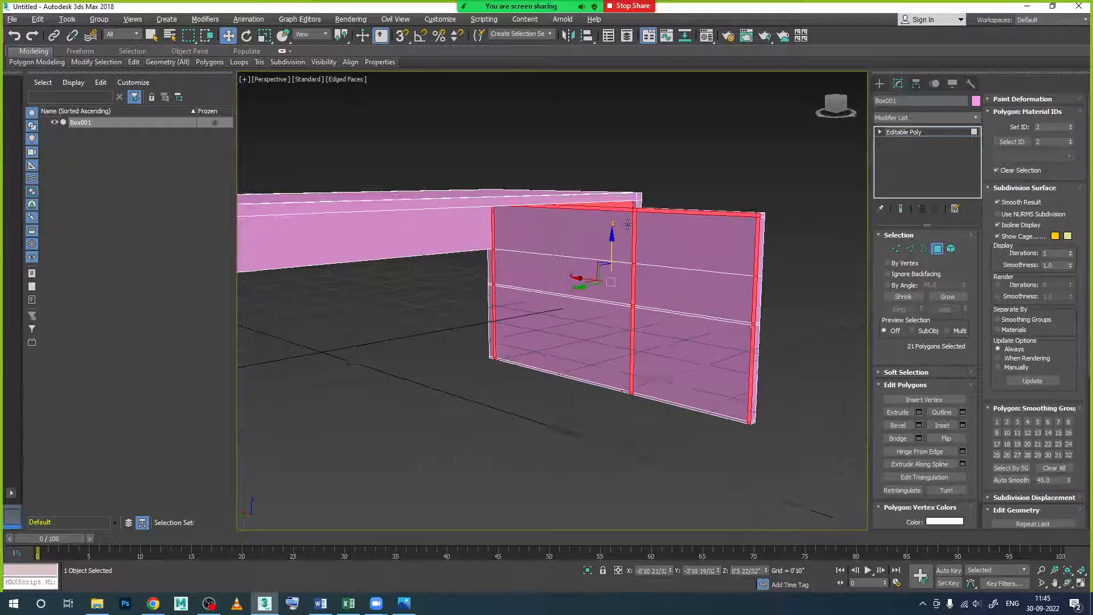
{"action": "middle_click_drag", "start_coordinate": [626, 210], "coordinate": [611, 209], "text": "alt"}
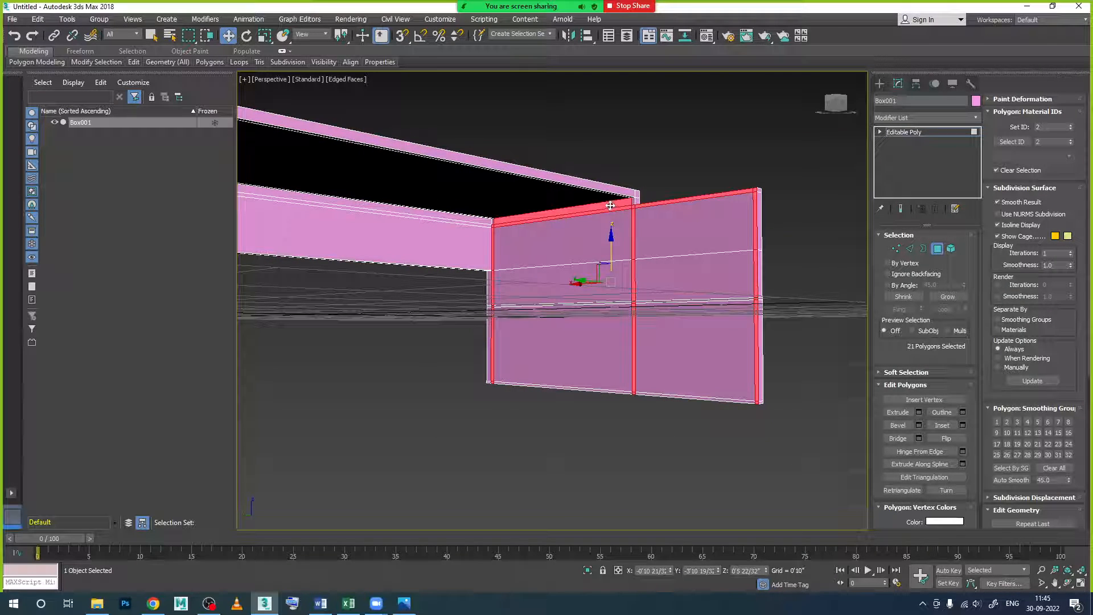
{"action": "left_click", "coordinate": [610, 205], "text": "alt"}
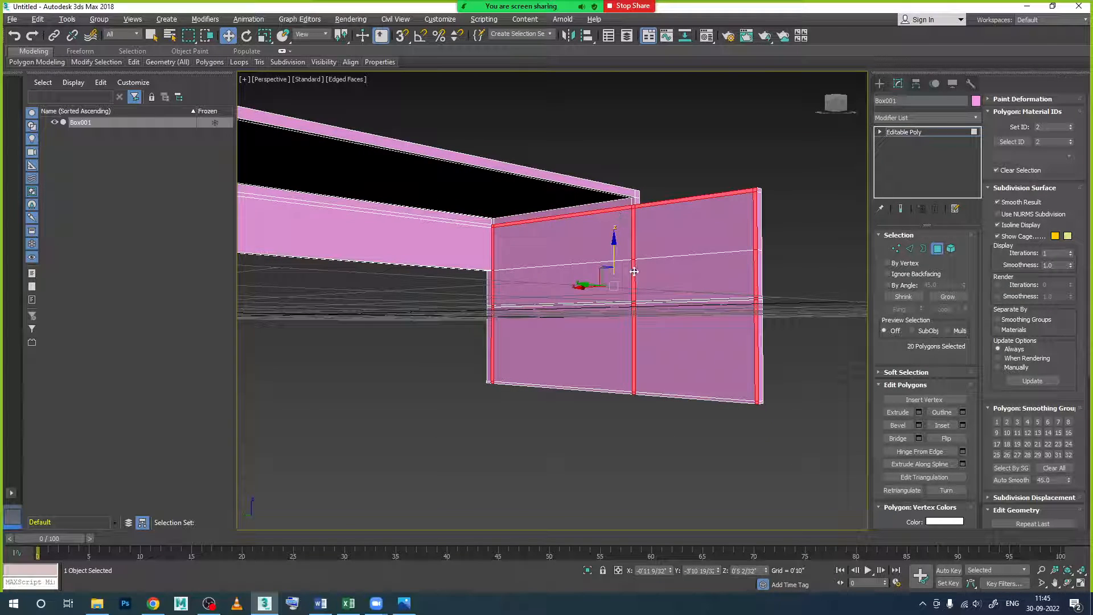
- Add the thin middle-shelf strip between the inner and centre vertical strips to the polygon selection, without the large face above it
{"action": "left_click", "coordinate": [623, 306], "text": "ctrl"}
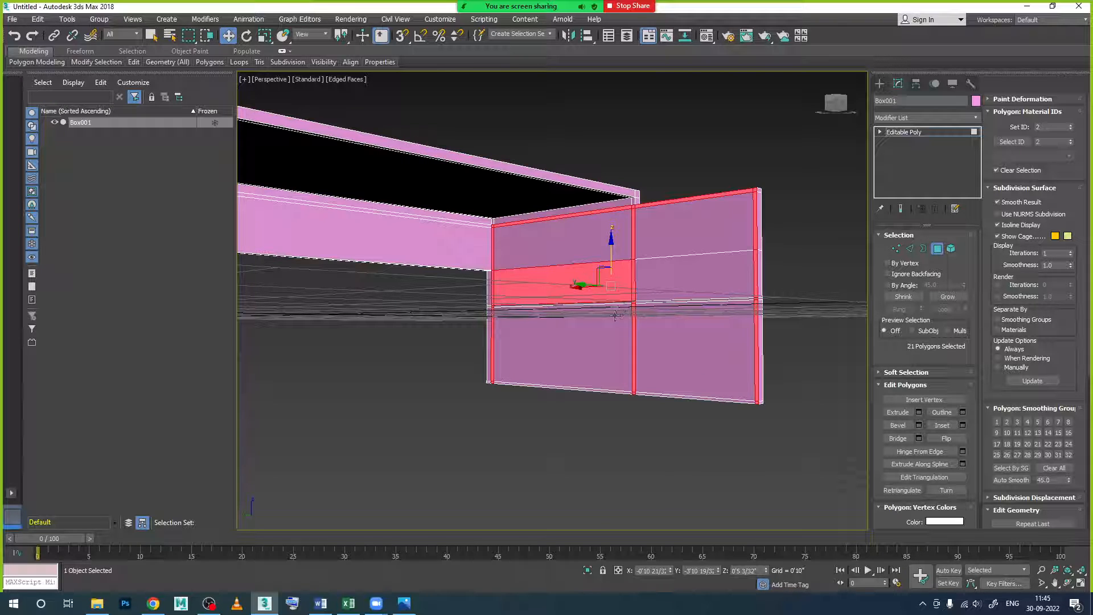
{"action": "scroll", "coordinate": [616, 315], "scroll_direction": "up", "scroll_amount": 5}
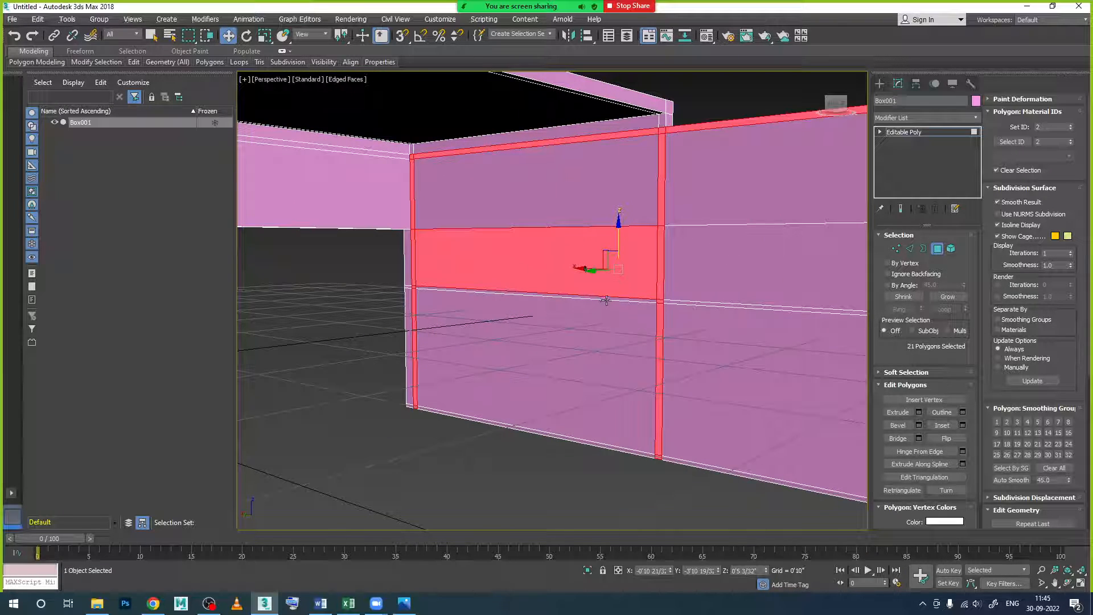
{"action": "left_click", "coordinate": [608, 287], "text": "alt"}
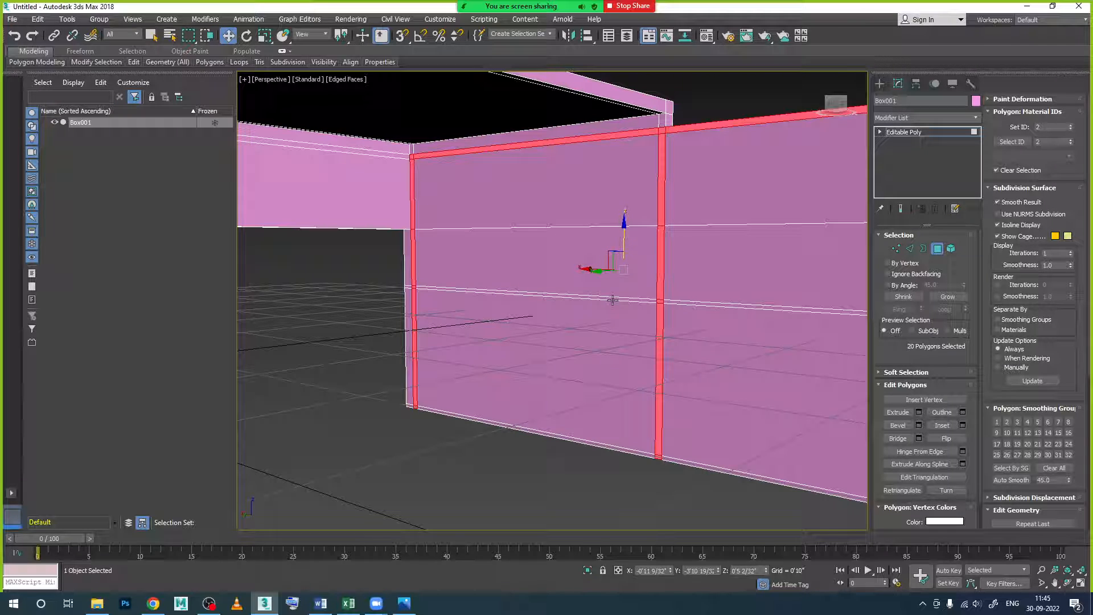
{"action": "left_click", "coordinate": [612, 300], "text": "ctrl"}
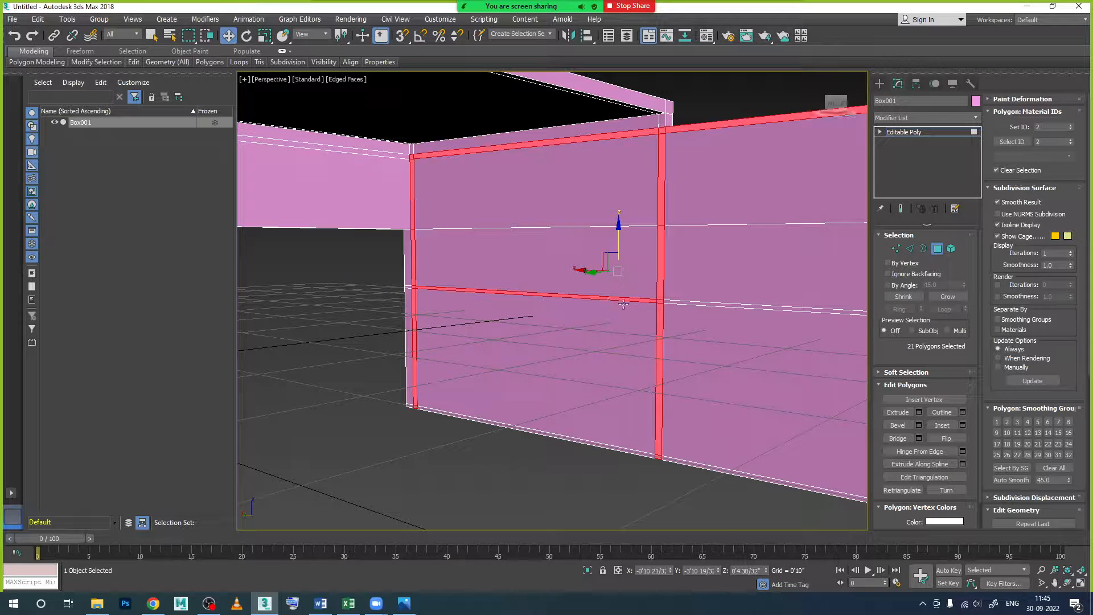
- Add the narrow strips along the side panel's bottom edge in both bays to the polygon selection
{"action": "left_click", "coordinate": [635, 450], "text": "ctrl"}
{"action": "left_click", "coordinate": [681, 468], "text": "ctrl"}
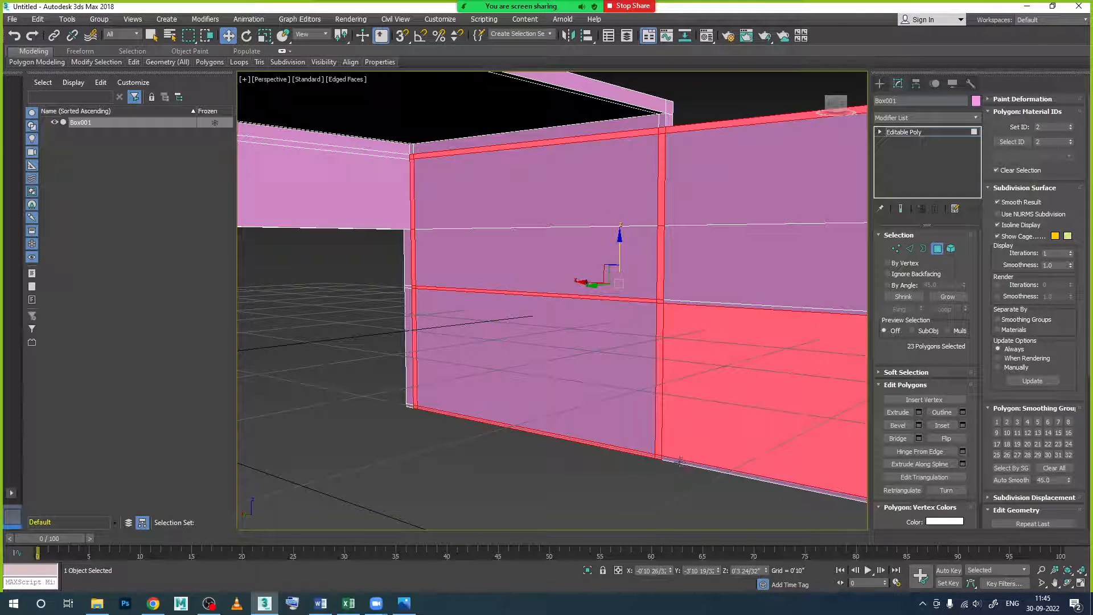
{"action": "scroll", "coordinate": [692, 424], "scroll_direction": "down", "scroll_amount": 3}
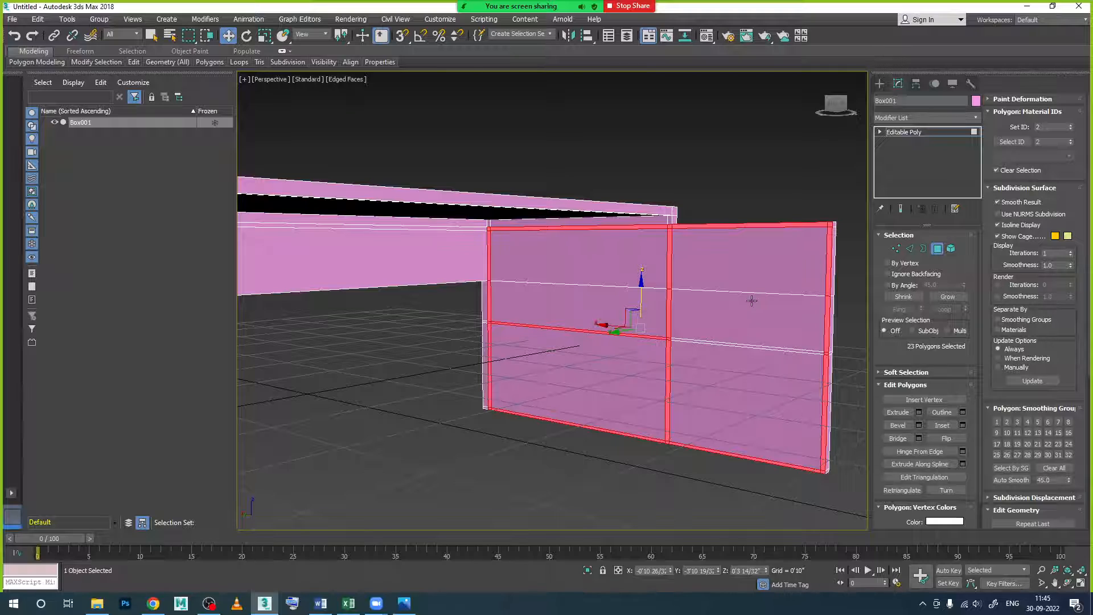
{"action": "mouse_move", "coordinate": [686, 305]}
{"action": "middle_mouse_down", "text": "alt"}
{"action": "mouse_move", "coordinate": [762, 307]}
{"action": "mouse_move", "coordinate": [686, 302]}
{"action": "mouse_move", "coordinate": [671, 315]}
{"action": "middle_mouse_up", "text": "alt"}
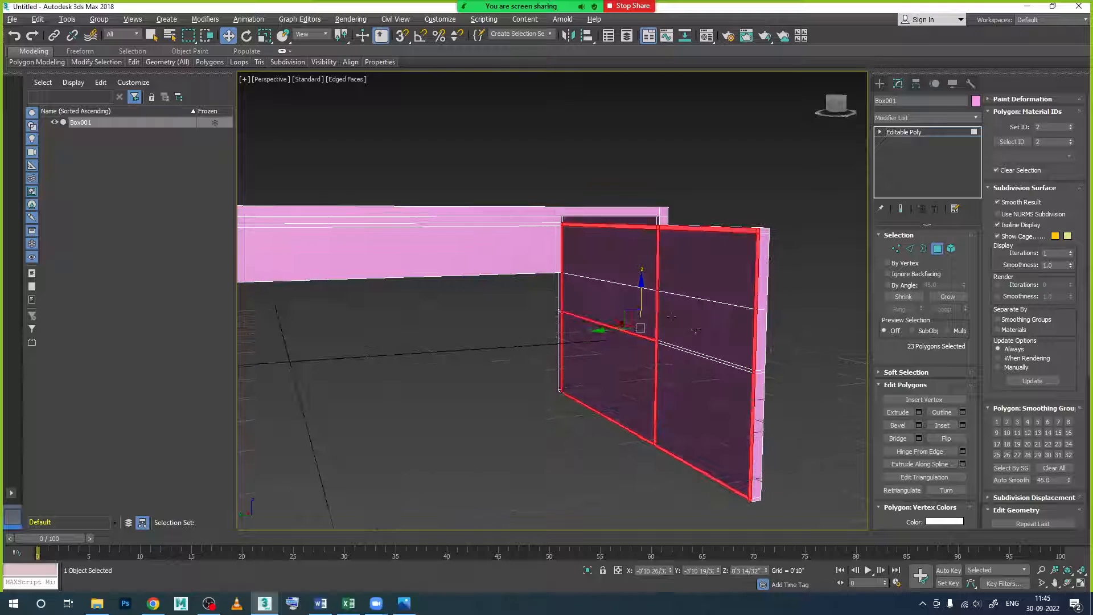
- Extrude the selected frame and shelf polygons by 15" (1'3") to form the storage compartments
{"action": "left_click", "coordinate": [918, 412]}
{"action": "middle_click_drag", "start_coordinate": [575, 359], "coordinate": [609, 346], "text": "alt"}
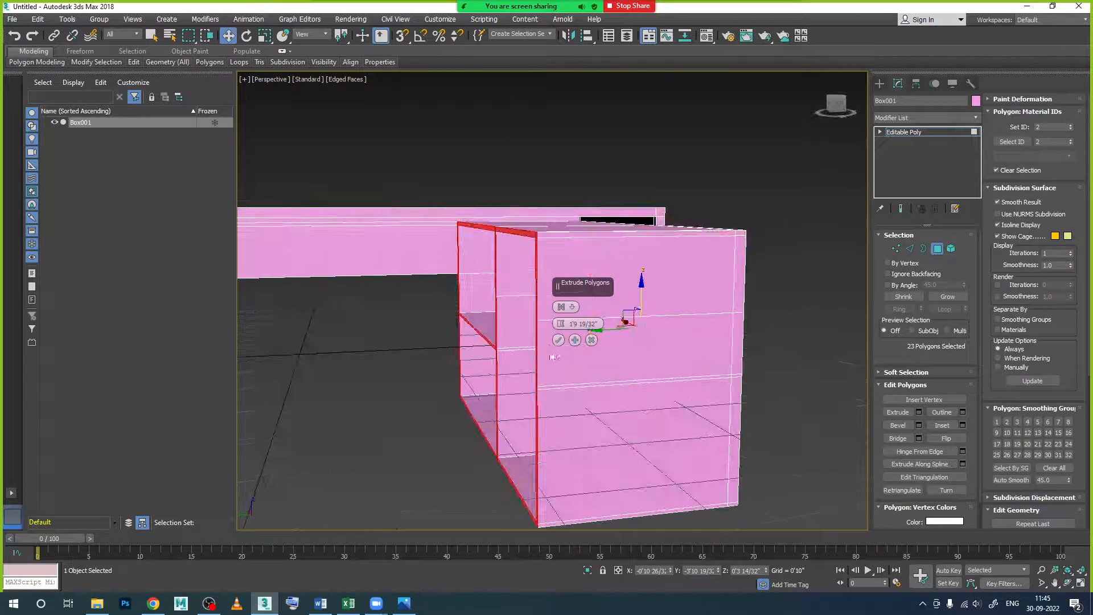
{"action": "mouse_move", "coordinate": [561, 331]}
{"action": "left_mouse_down"}
{"action": "mouse_move", "coordinate": [561, 342]}
{"action": "mouse_move", "coordinate": [568, 323]}
{"action": "left_mouse_up"}
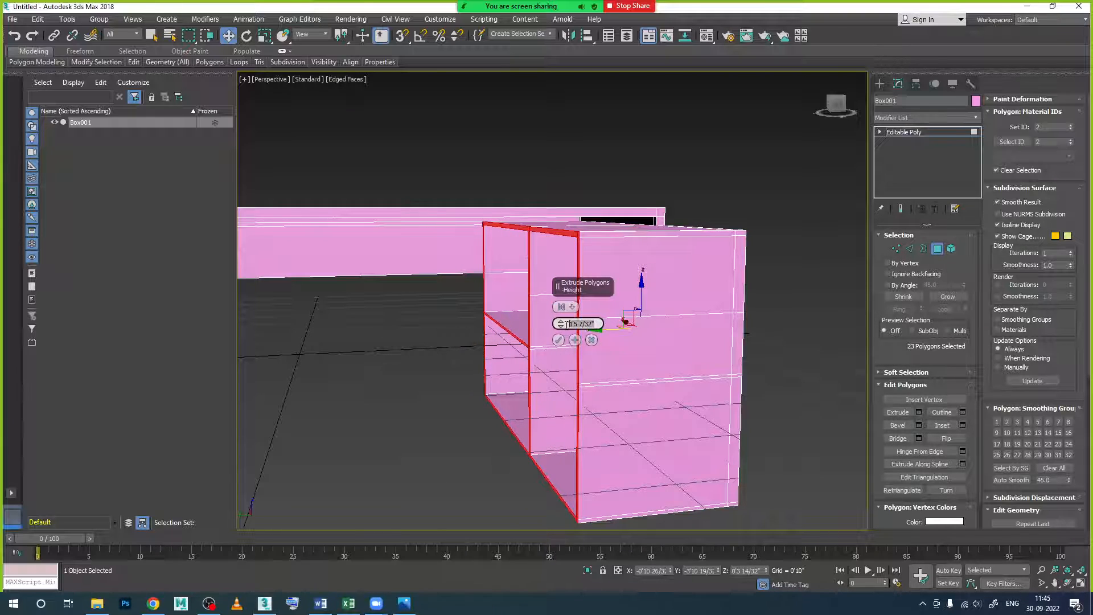
{"action": "type", "text": "15'"}
{"action": "key", "text": "Return"}
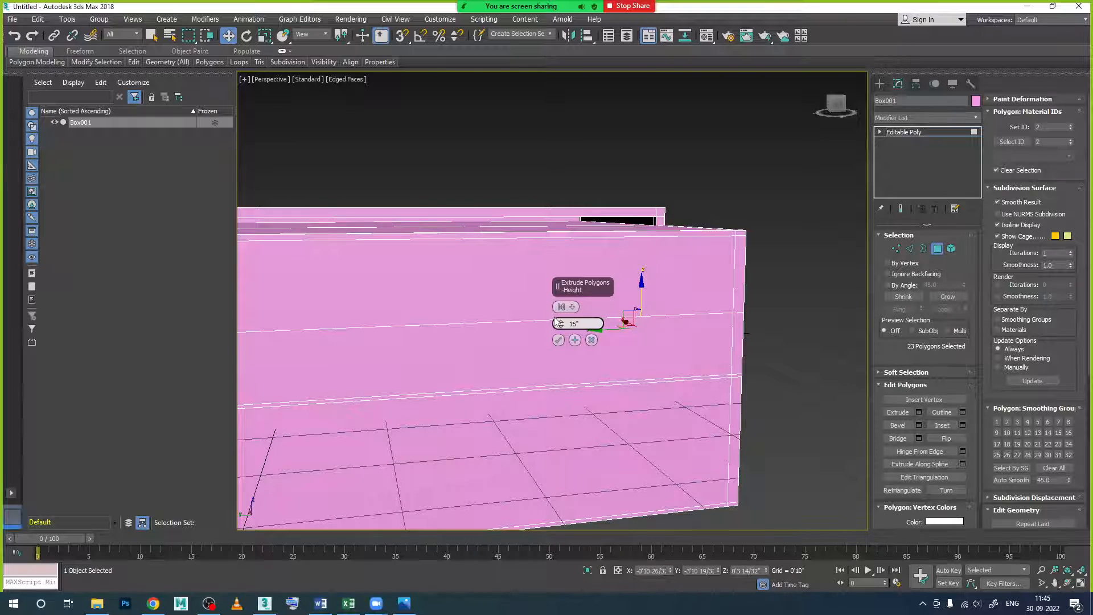
{"action": "key", "text": "Return"}
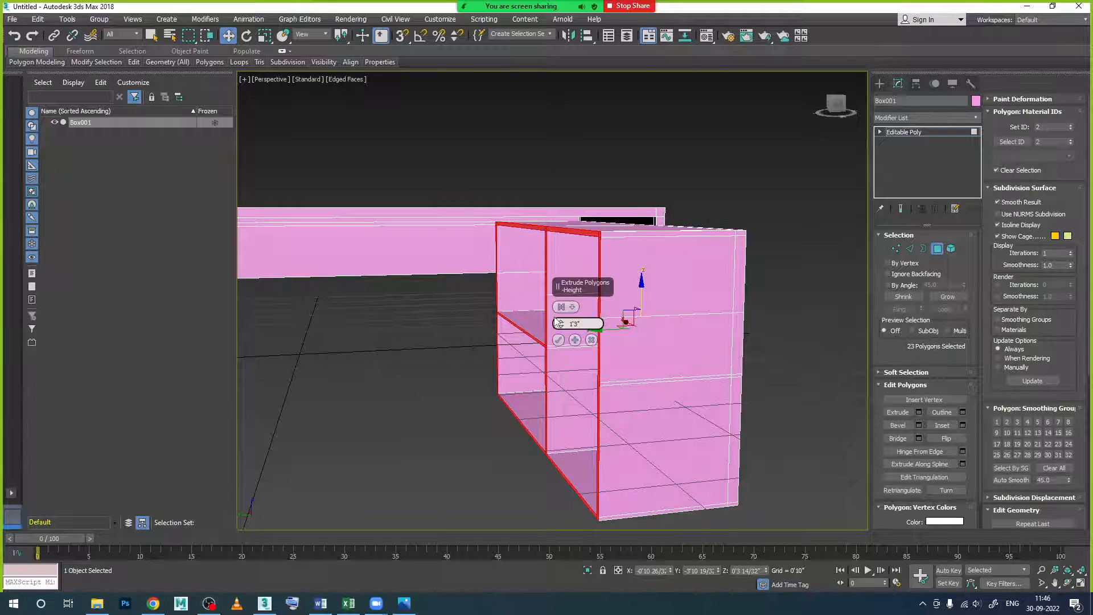
{"action": "left_click", "coordinate": [559, 340]}
- Inspect the extruded storage unit from several angles and compare its compartments with the reference desk image
{"action": "middle_click_drag", "start_coordinate": [580, 342], "coordinate": [616, 351], "text": "alt"}
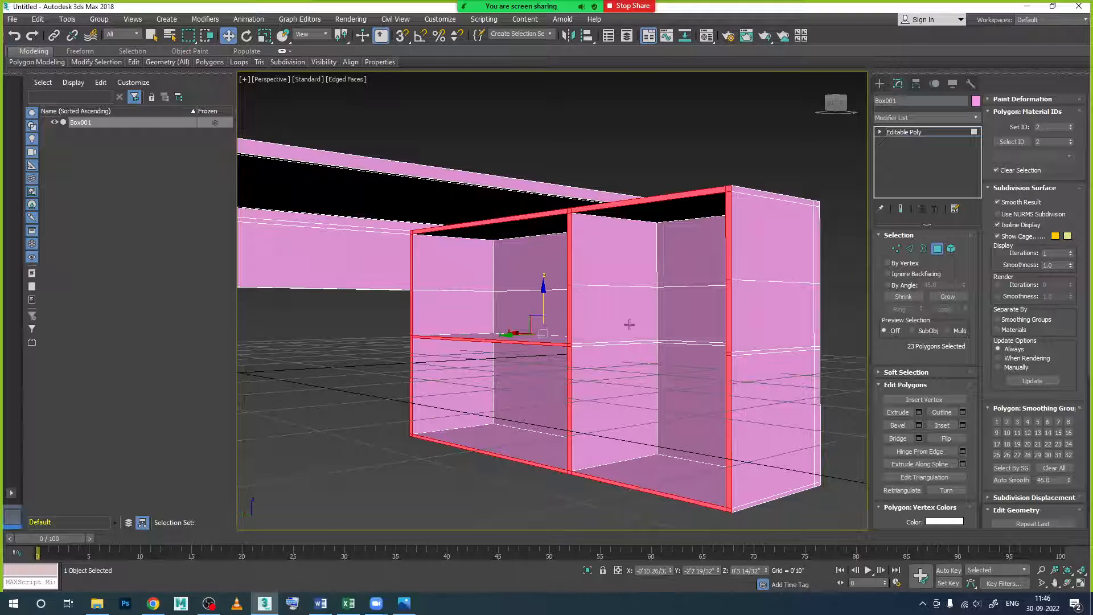
{"action": "mouse_move", "coordinate": [601, 424]}
{"action": "middle_mouse_down", "text": "alt"}
{"action": "mouse_move", "coordinate": [641, 427]}
{"action": "mouse_move", "coordinate": [599, 428]}
{"action": "middle_mouse_up", "text": "alt"}
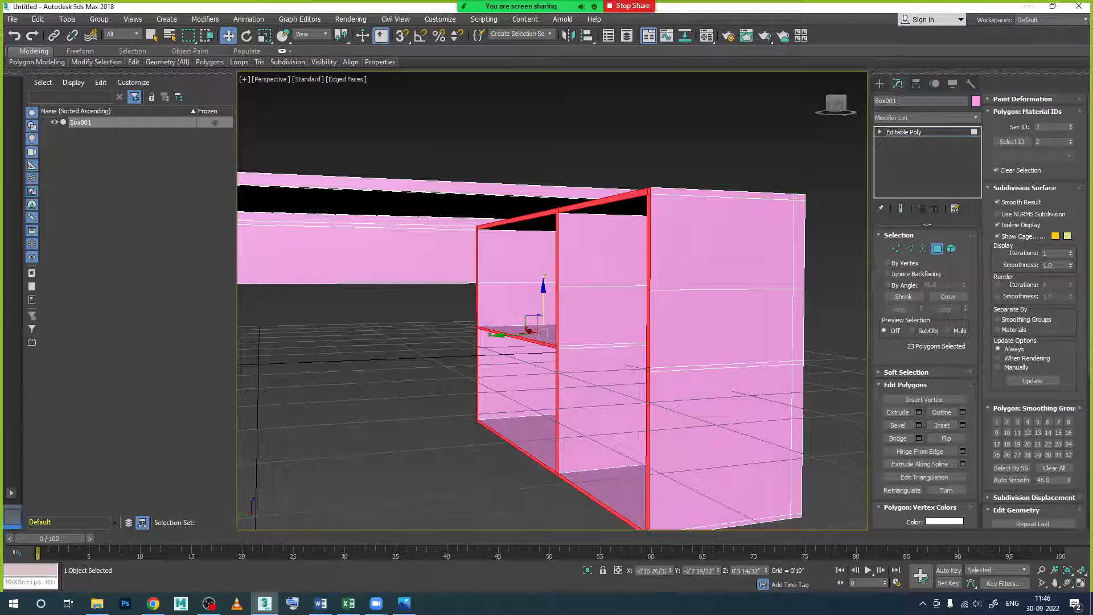
{"action": "left_click", "coordinate": [405, 605]}
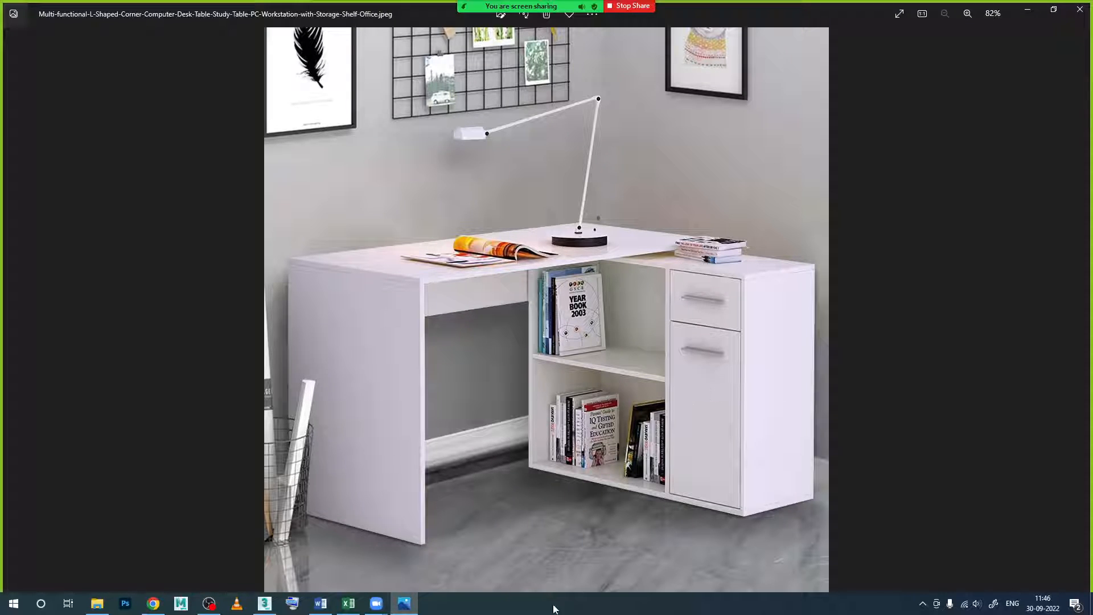
{"action": "left_click", "coordinate": [406, 603]}
{"action": "scroll", "coordinate": [610, 316], "scroll_direction": "down", "scroll_amount": 3}
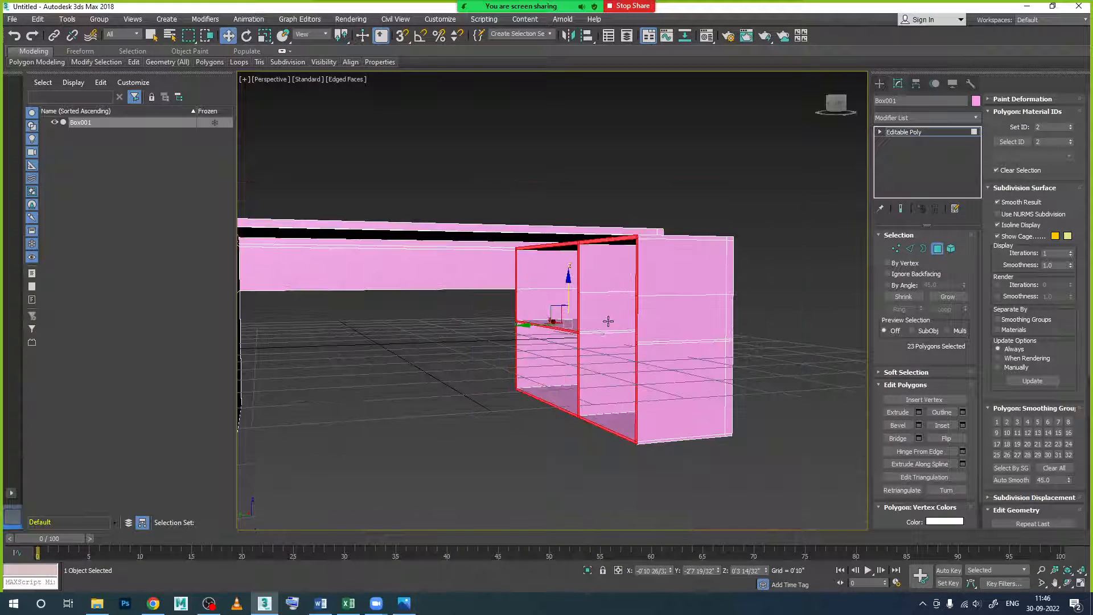
{"action": "middle_click_drag", "start_coordinate": [607, 320], "coordinate": [596, 242], "text": "alt"}
{"action": "scroll", "coordinate": [596, 241], "scroll_direction": "up", "scroll_amount": 4}
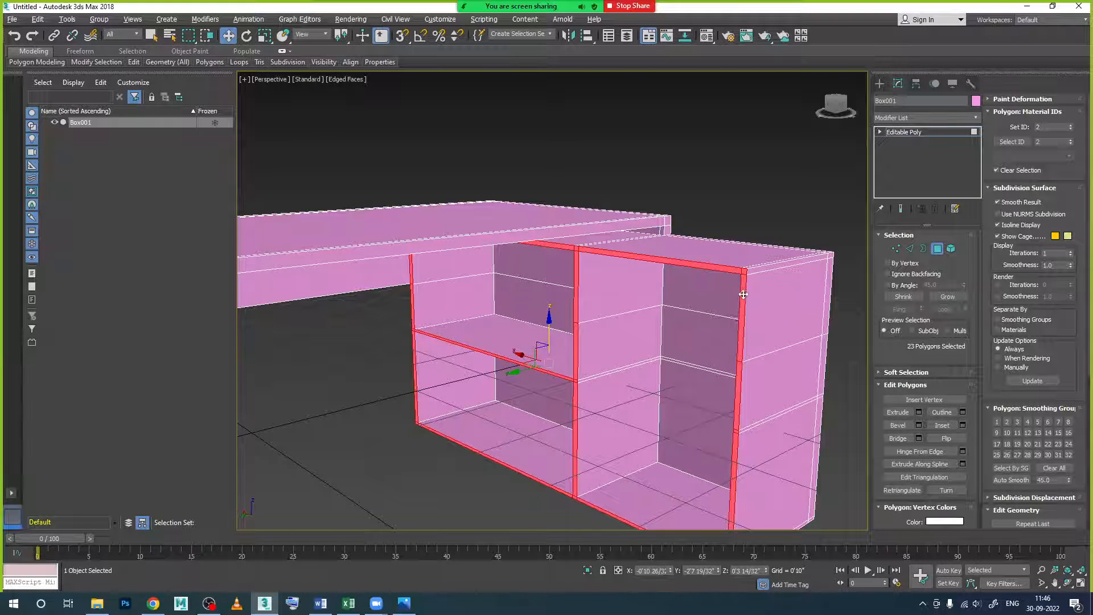
- Compare the storage unit's open front with the reference desk image and exit polygon editing on the desk
{"action": "middle_click_drag", "start_coordinate": [713, 307], "coordinate": [664, 291], "text": "alt"}
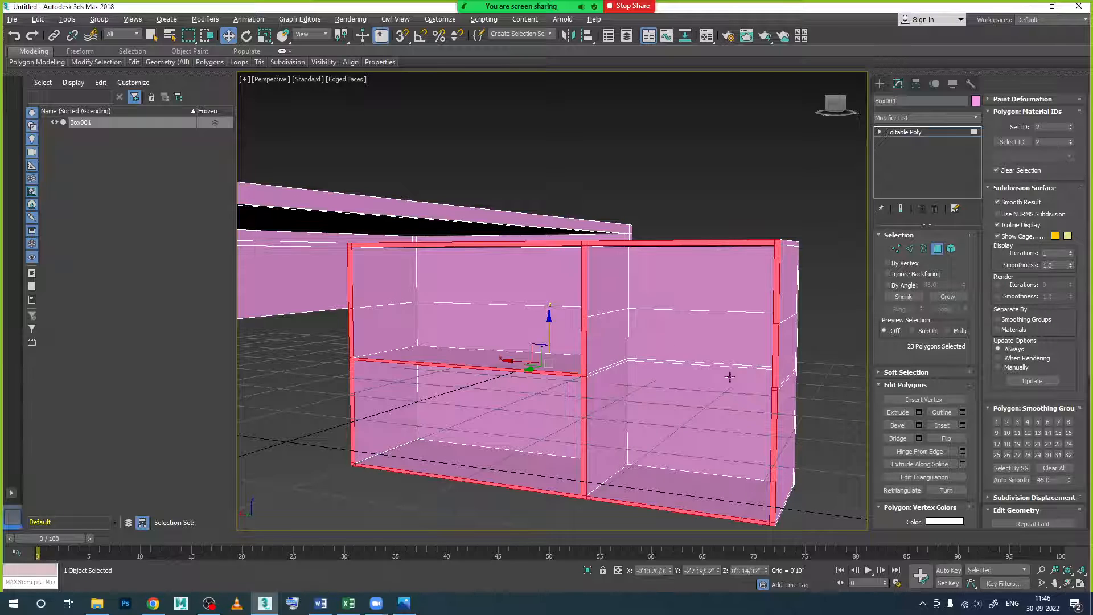
{"action": "left_click", "coordinate": [403, 603]}
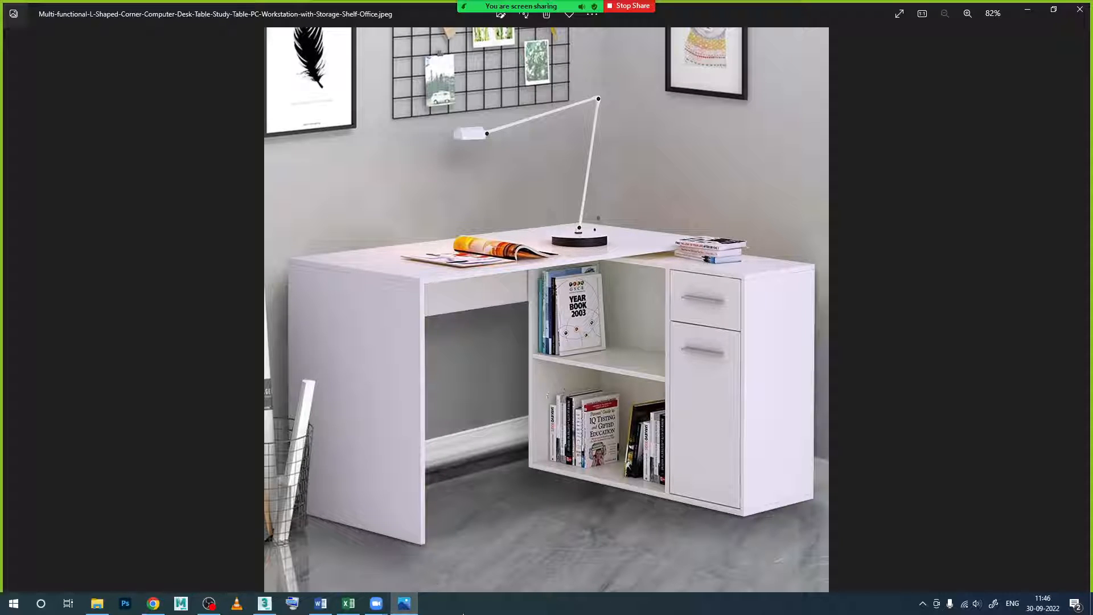
{"action": "left_click", "coordinate": [413, 606]}
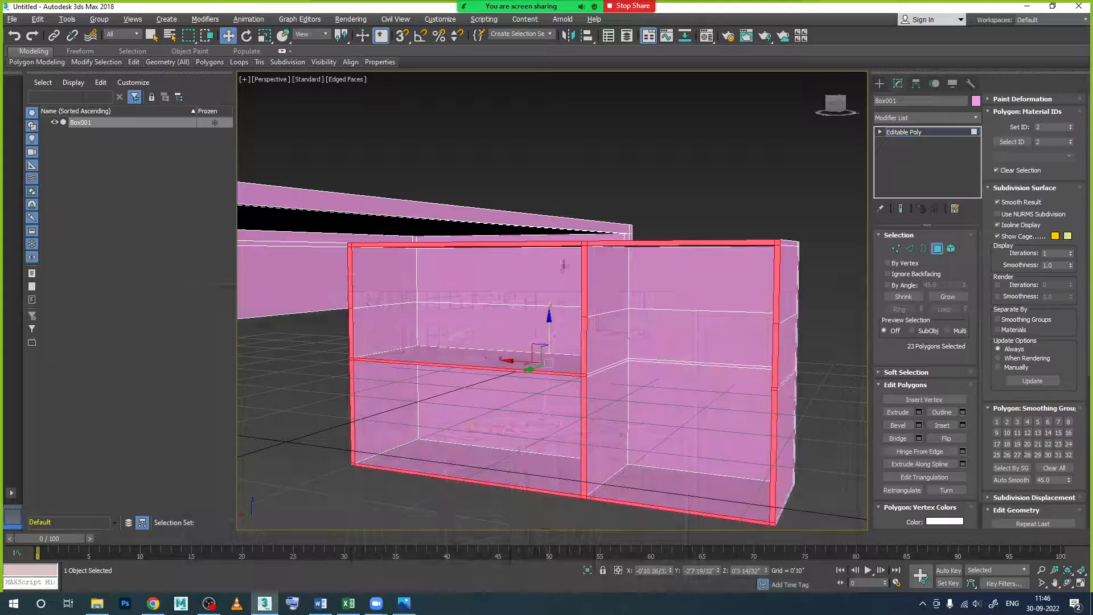
{"action": "left_click", "coordinate": [936, 249]}
{"action": "left_click", "coordinate": [806, 217]}
{"action": "left_click", "coordinate": [746, 301]}
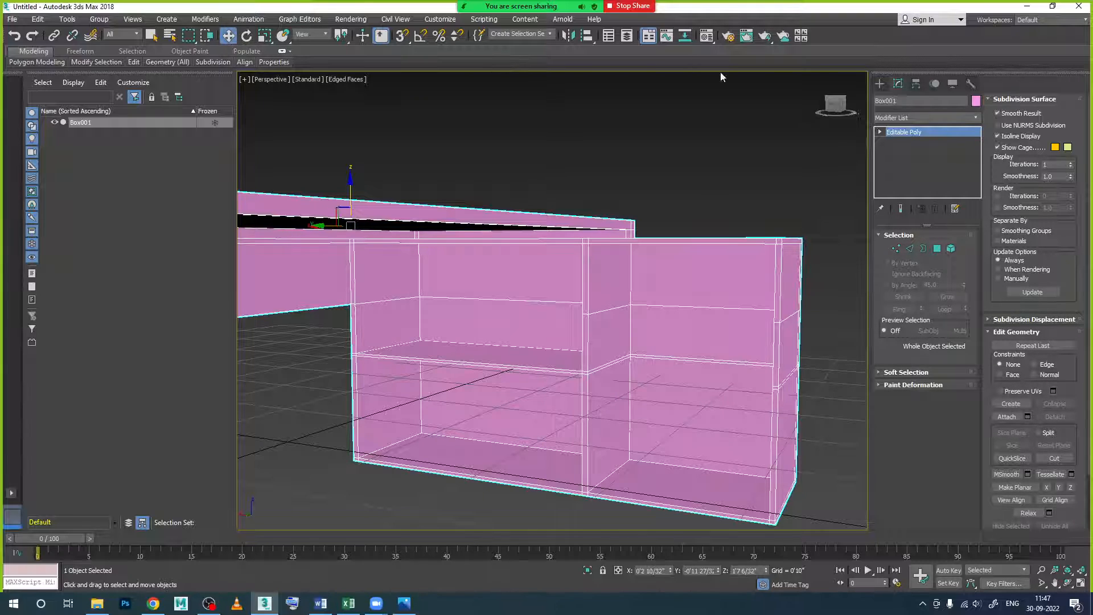
- Draw a thin box beside the storage unit, about 0'0 16/32" long, 1'3 22/32" wide and 0'3 30/32" high
{"action": "left_click", "coordinate": [879, 83]}
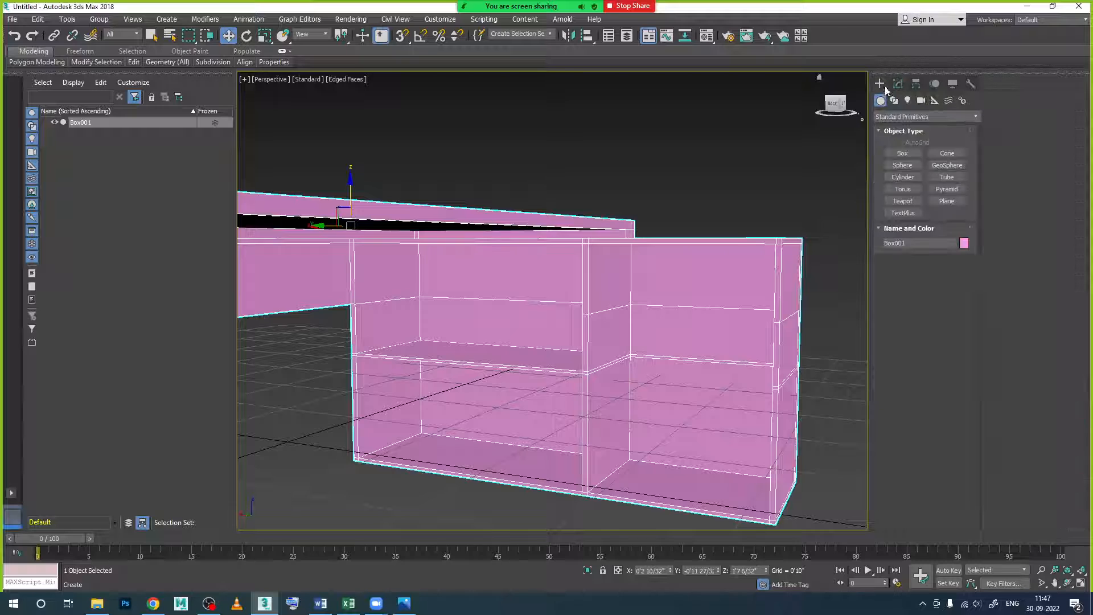
{"action": "left_click", "coordinate": [903, 153]}
{"action": "middle_click_drag", "start_coordinate": [655, 348], "coordinate": [595, 398], "text": "alt"}
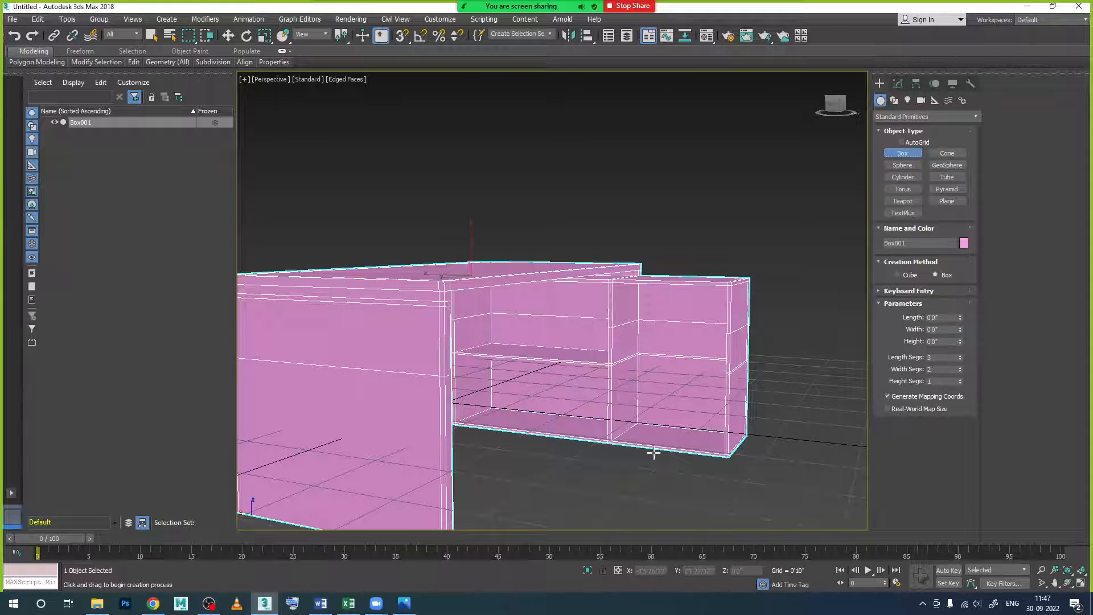
{"action": "middle_click_drag", "start_coordinate": [653, 454], "coordinate": [583, 449], "text": "alt"}
{"action": "left_click_drag", "start_coordinate": [629, 471], "coordinate": [660, 526]}
{"action": "scroll", "coordinate": [653, 481], "scroll_direction": "down", "scroll_amount": 3}
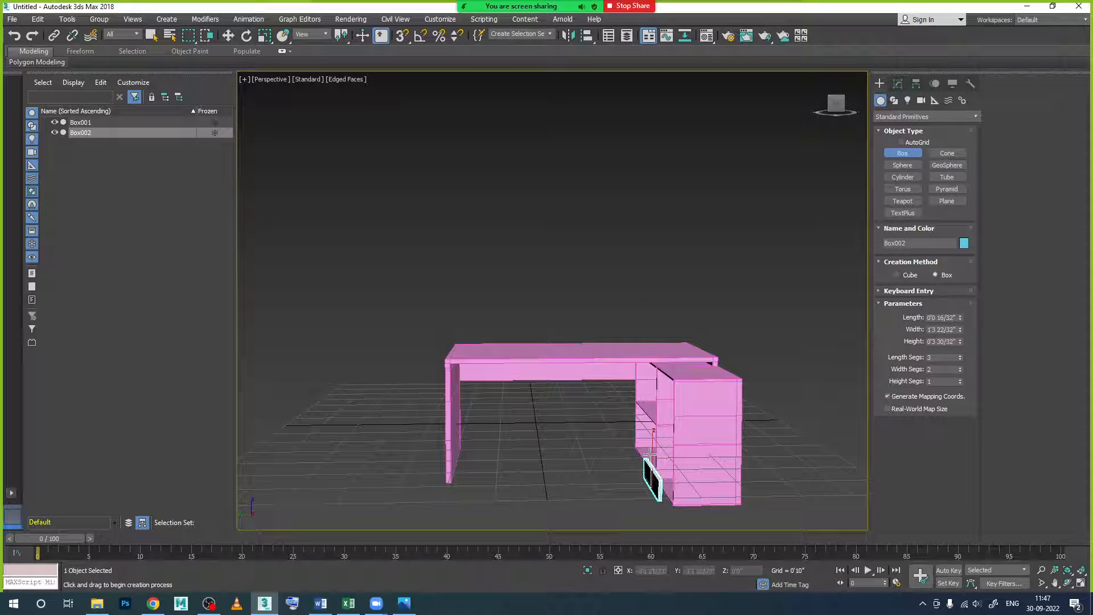
- In the Front view, move the new box into the outer storage bay, down near the bay's floor
{"action": "key", "text": "w"}
{"action": "scroll", "coordinate": [652, 453], "scroll_direction": "down", "scroll_amount": 2}
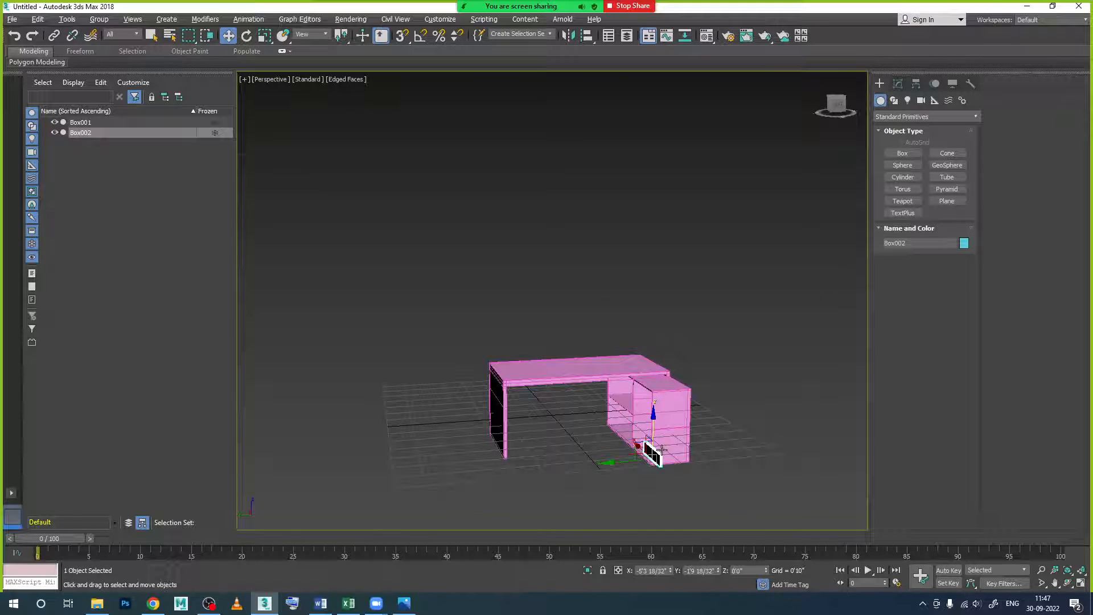
{"action": "key", "text": "alt+w"}
{"action": "key", "text": "alt+w"}
{"action": "scroll", "coordinate": [613, 279], "scroll_direction": "down", "scroll_amount": 3}
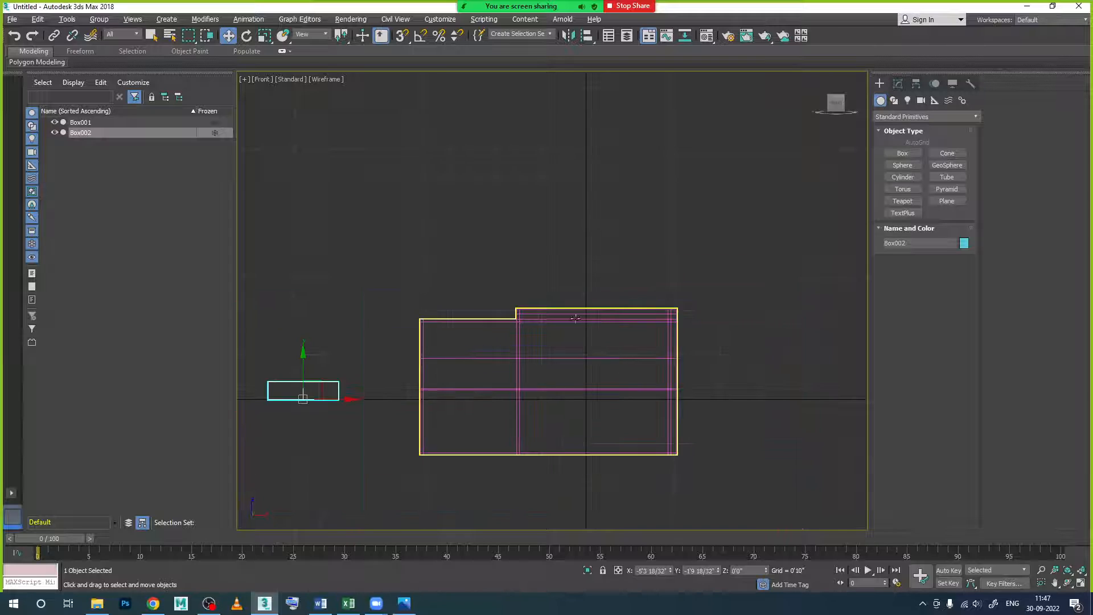
{"action": "middle_click_drag", "start_coordinate": [564, 368], "coordinate": [663, 291]}
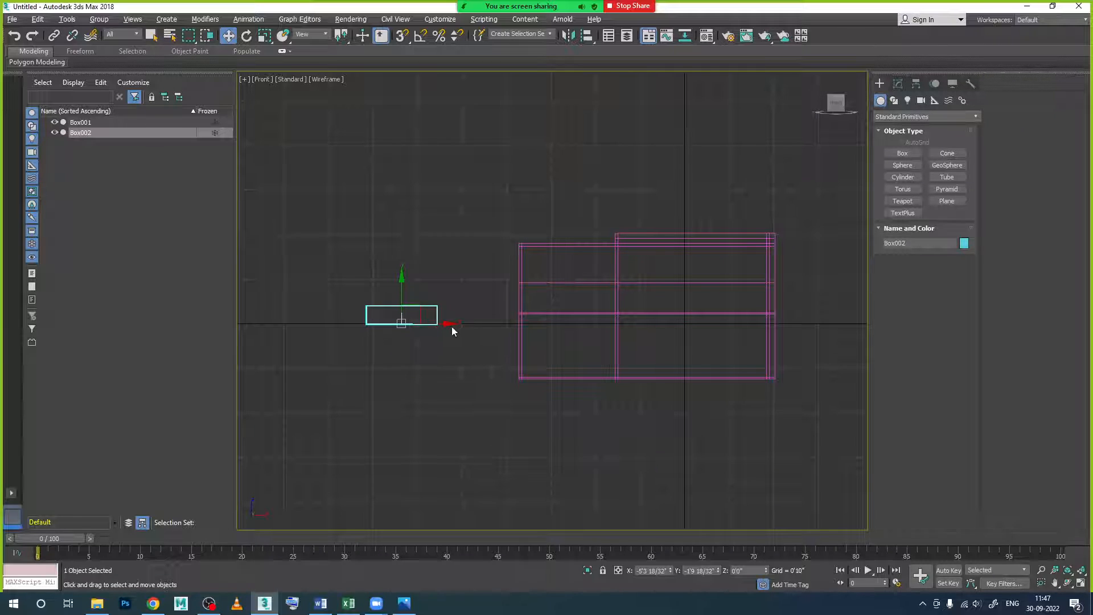
{"action": "left_click_drag", "start_coordinate": [450, 324], "coordinate": [614, 356]}
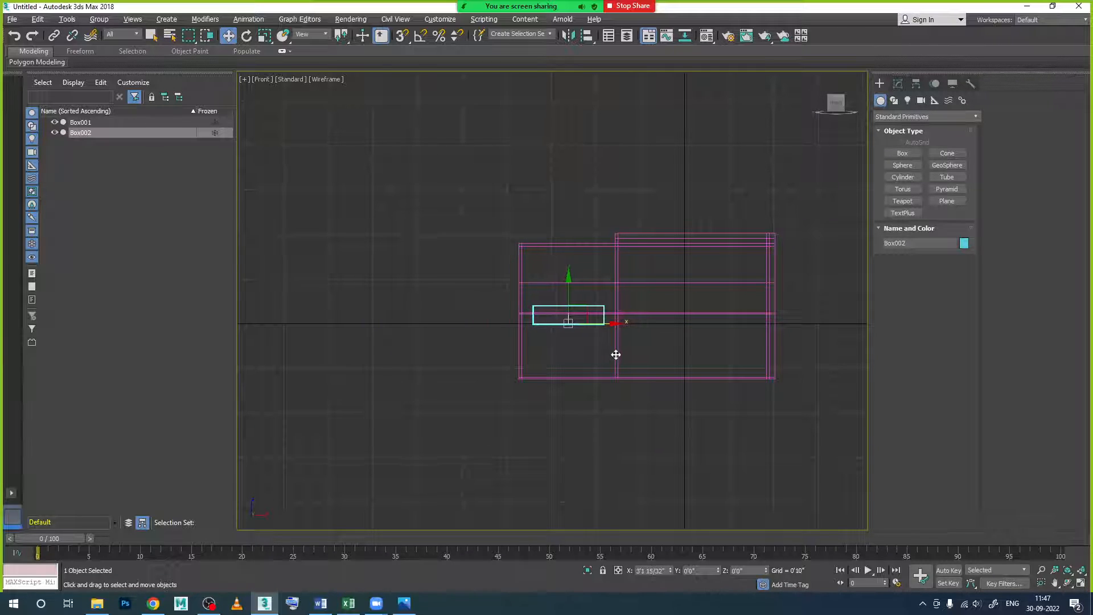
{"action": "left_click_drag", "start_coordinate": [566, 293], "coordinate": [571, 335]}
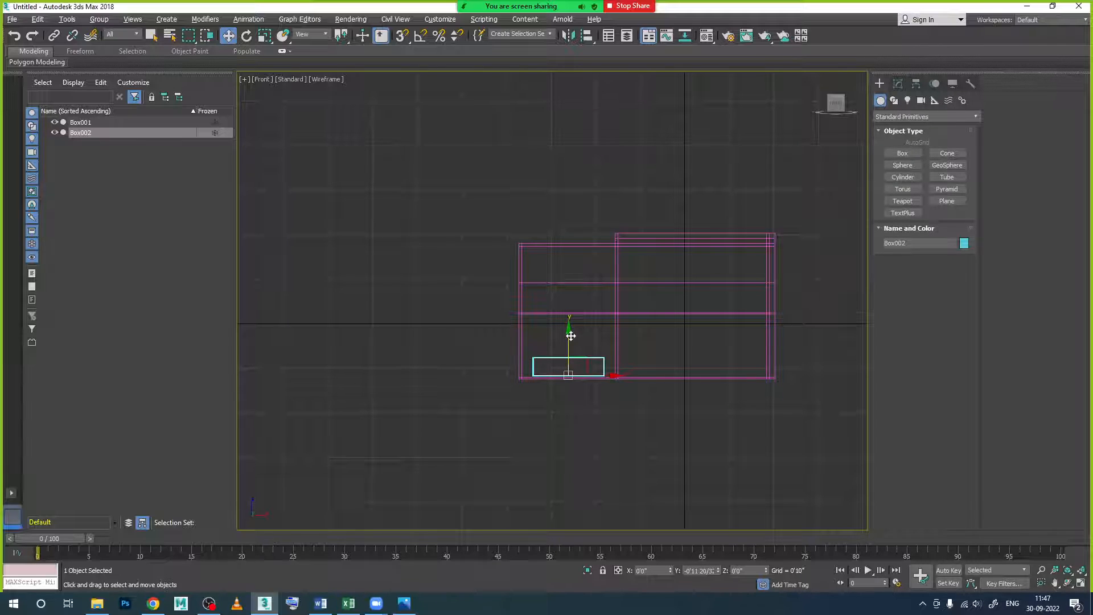
- Set the box's width to 1'8 18/32" and nudge it to fit between the bay's sides just above its floor
{"action": "left_click", "coordinate": [898, 84]}
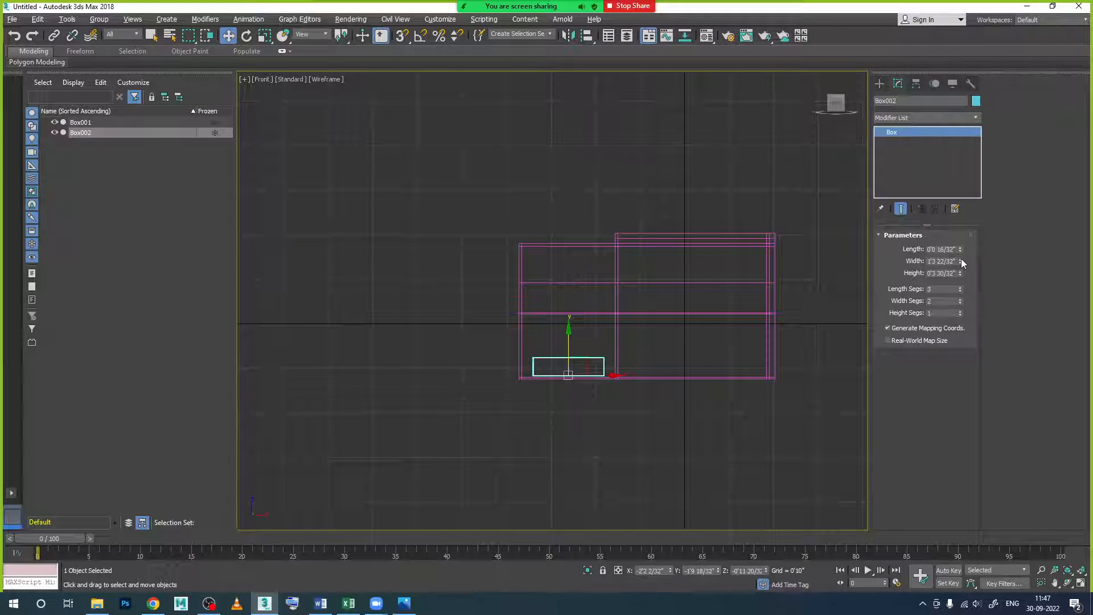
{"action": "left_click_drag", "start_coordinate": [961, 261], "coordinate": [961, 249]}
{"action": "scroll", "coordinate": [592, 381], "scroll_direction": "up", "scroll_amount": 8}
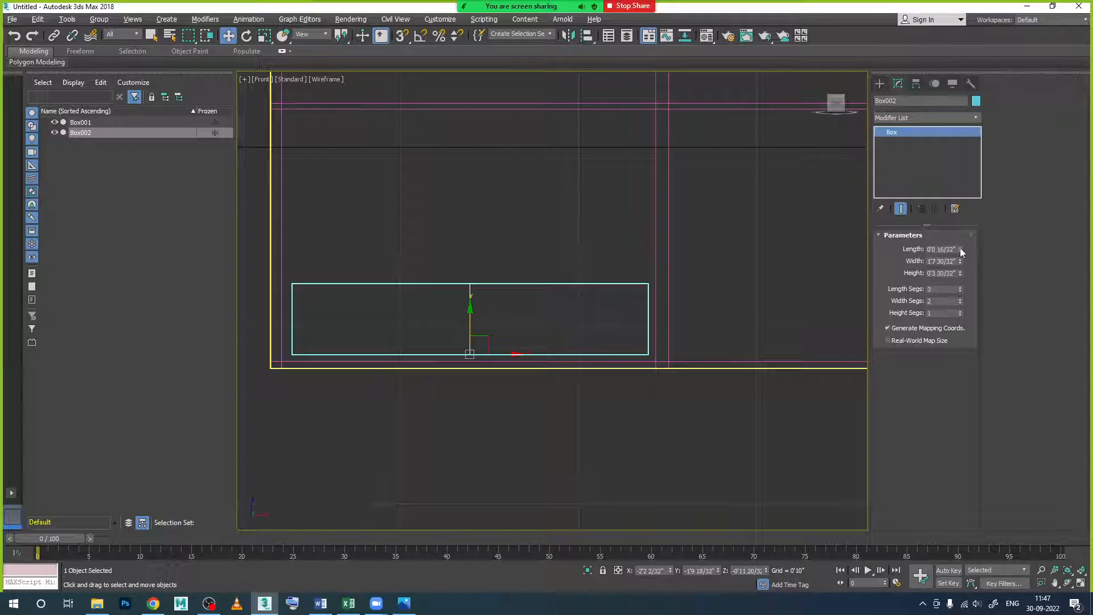
{"action": "left_click_drag", "start_coordinate": [959, 261], "coordinate": [958, 258]}
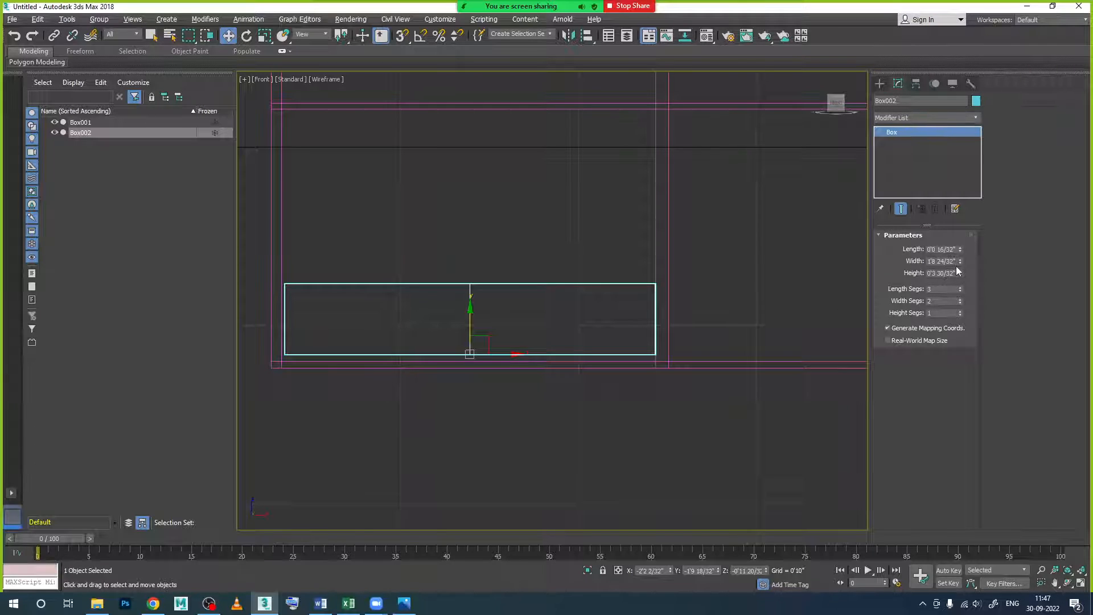
{"action": "left_click", "coordinate": [960, 263]}
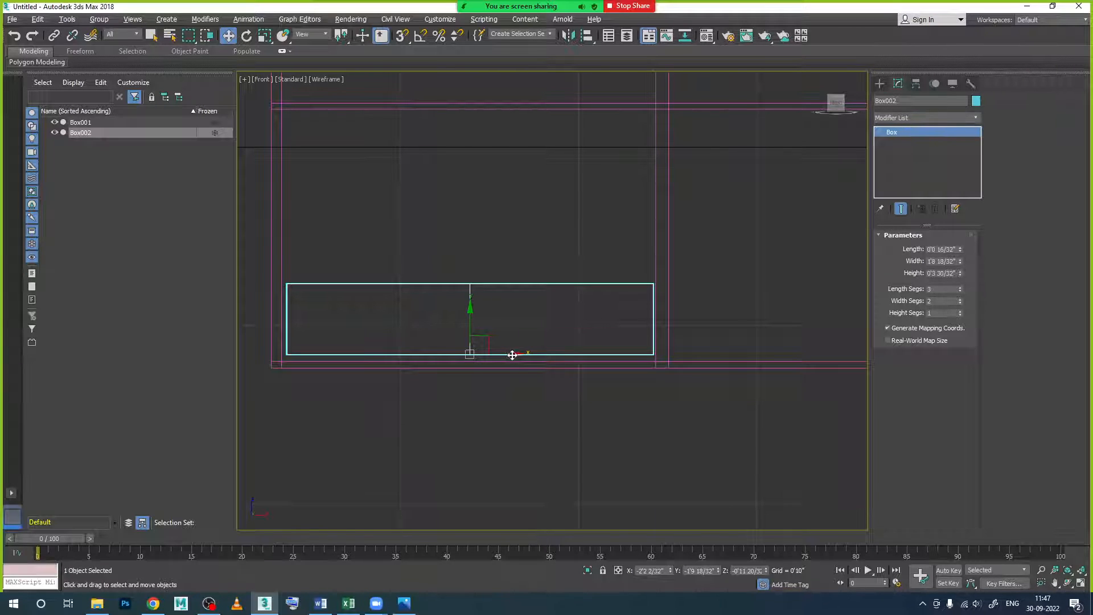
{"action": "left_click_drag", "start_coordinate": [512, 355], "coordinate": [510, 354]}
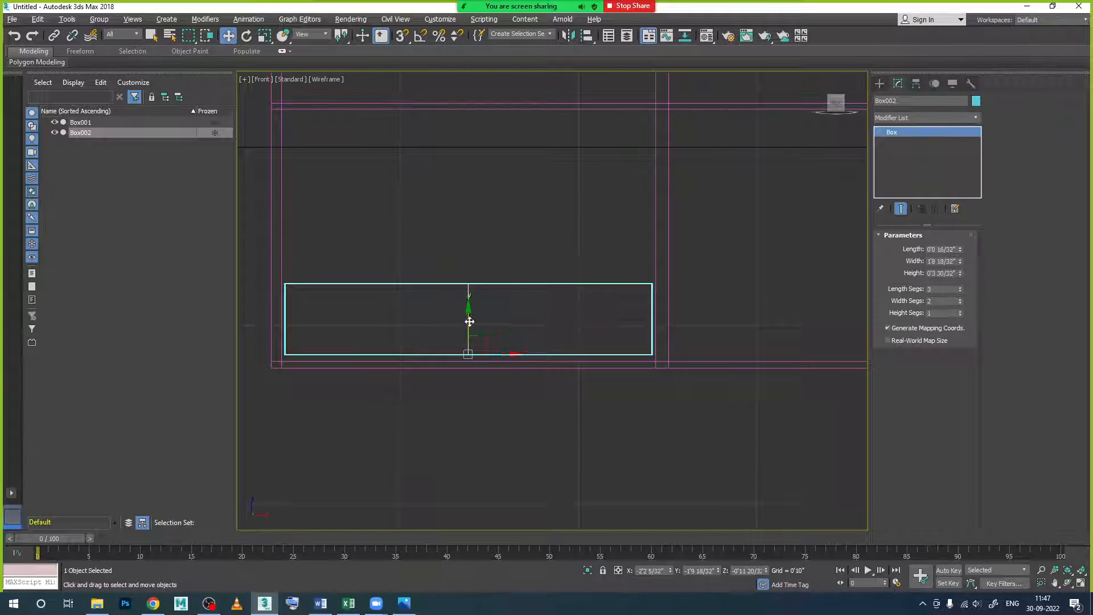
{"action": "left_click_drag", "start_coordinate": [471, 315], "coordinate": [470, 319]}
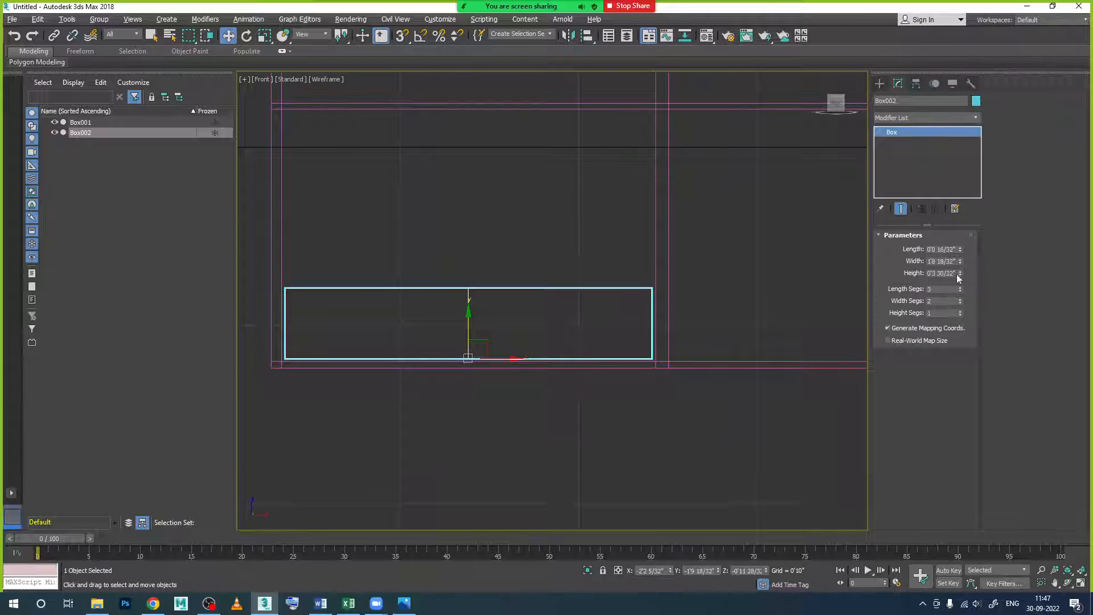
- Set the box's height to 2'4 27/32" so the door panel reaches just below the storage unit's top
{"action": "left_click_drag", "start_coordinate": [959, 275], "coordinate": [920, 175]}
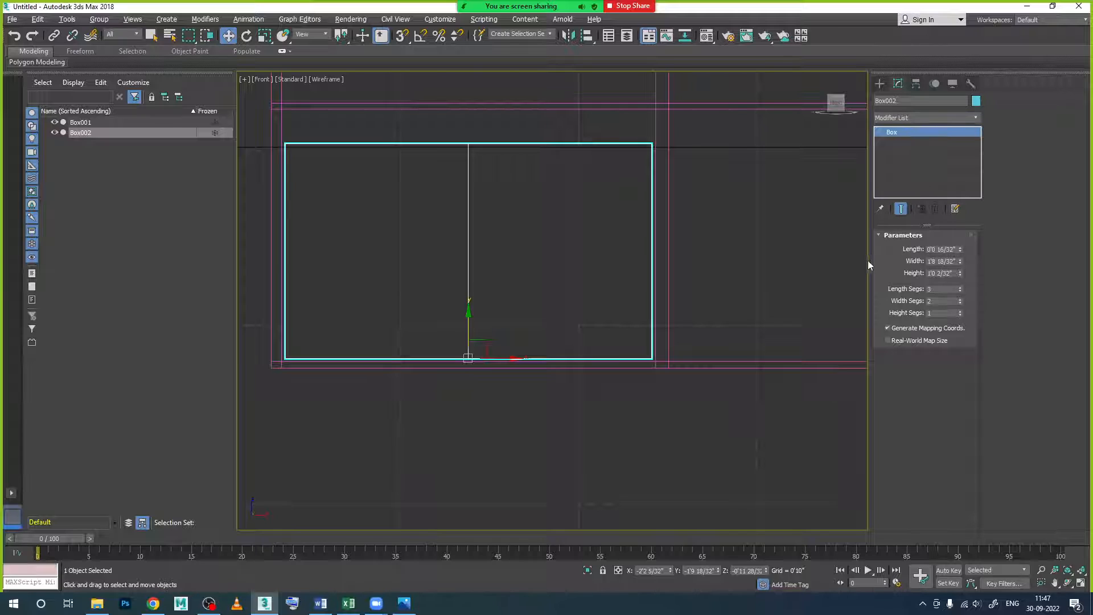
{"action": "scroll", "coordinate": [854, 265], "scroll_direction": "down", "scroll_amount": 3}
{"action": "scroll", "coordinate": [622, 178], "scroll_direction": "down", "scroll_amount": 8}
{"action": "middle_click_drag", "start_coordinate": [664, 131], "coordinate": [596, 258]}
{"action": "scroll", "coordinate": [597, 298], "scroll_direction": "up", "scroll_amount": 4}
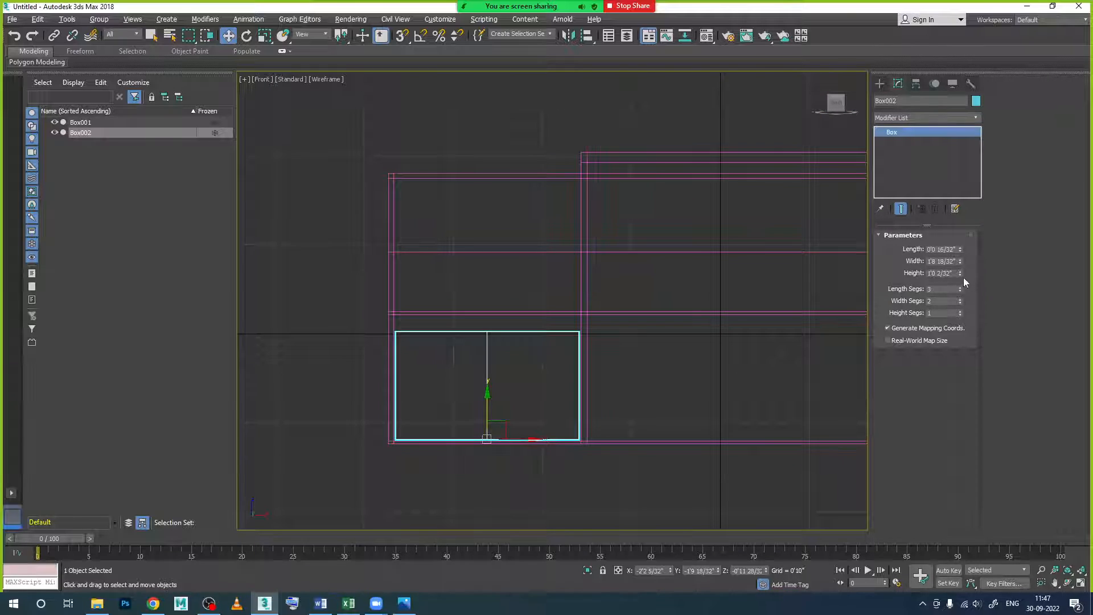
{"action": "left_click_drag", "start_coordinate": [961, 274], "coordinate": [948, 193]}
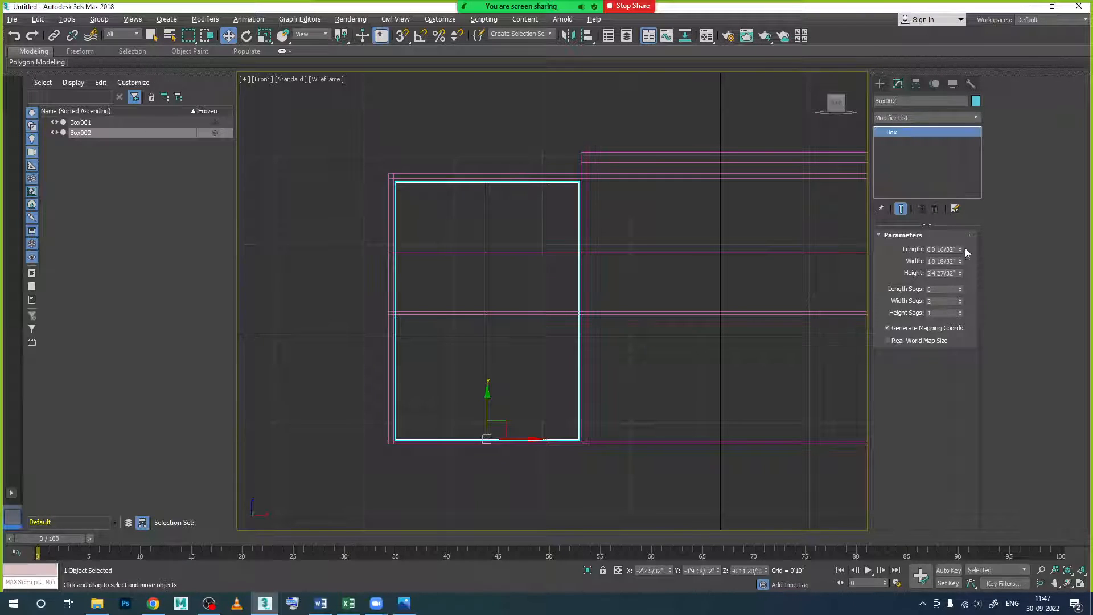
- In the Perspective view, move the door panel along Y to the front opening of the outer storage bay
{"action": "key", "text": "alt+w"}
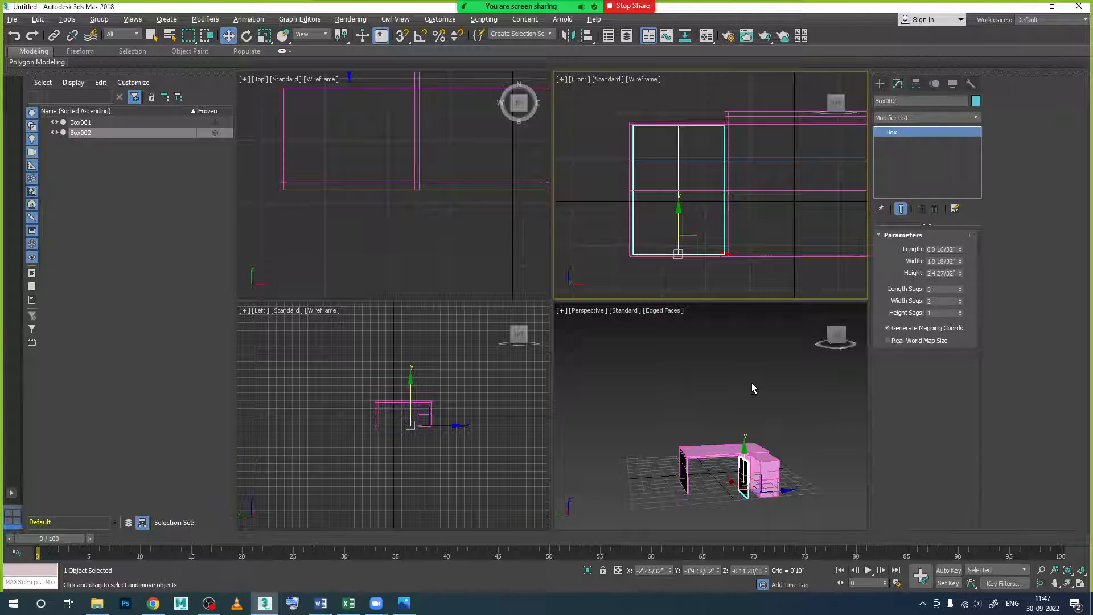
{"action": "right_click", "coordinate": [733, 378]}
{"action": "key", "text": "alt+w"}
{"action": "middle_click_drag", "start_coordinate": [724, 374], "coordinate": [641, 458], "text": "alt"}
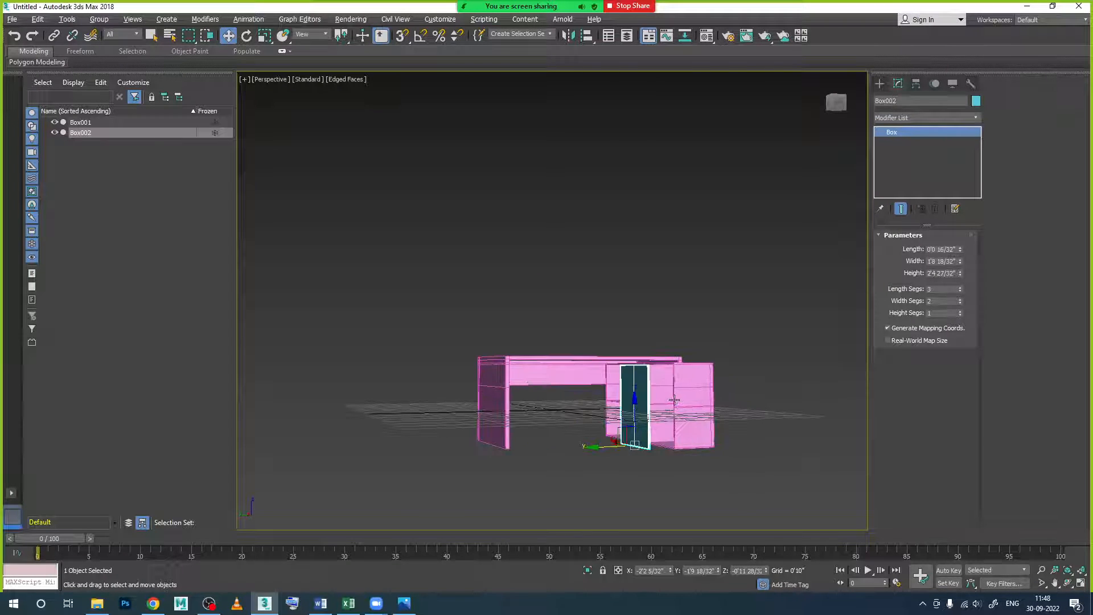
{"action": "right_click", "coordinate": [788, 269]}
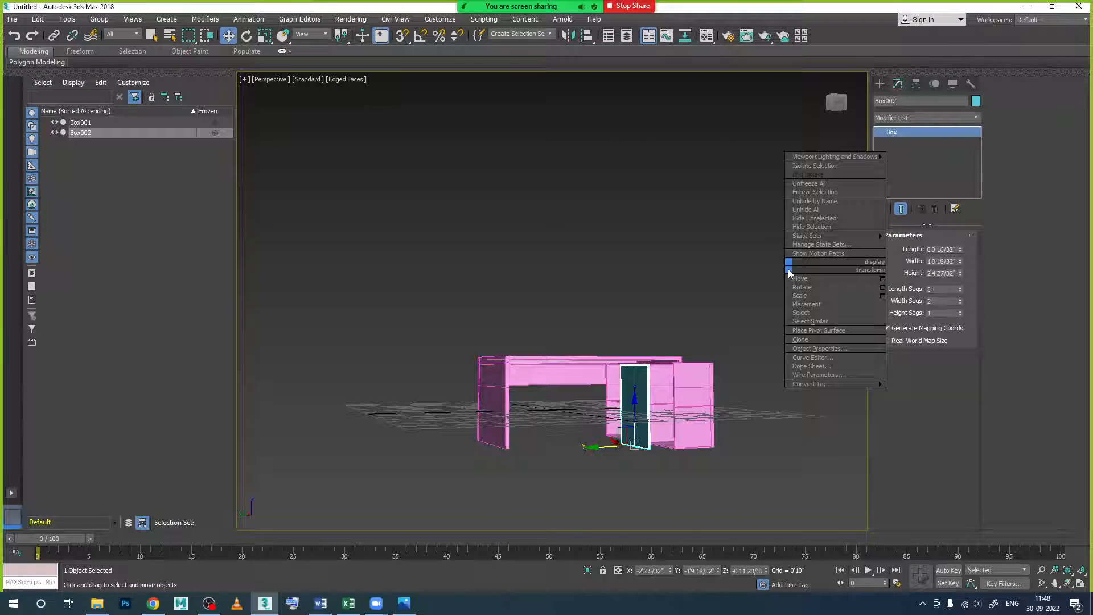
{"action": "left_click", "coordinate": [720, 291]}
{"action": "left_click", "coordinate": [817, 210]}
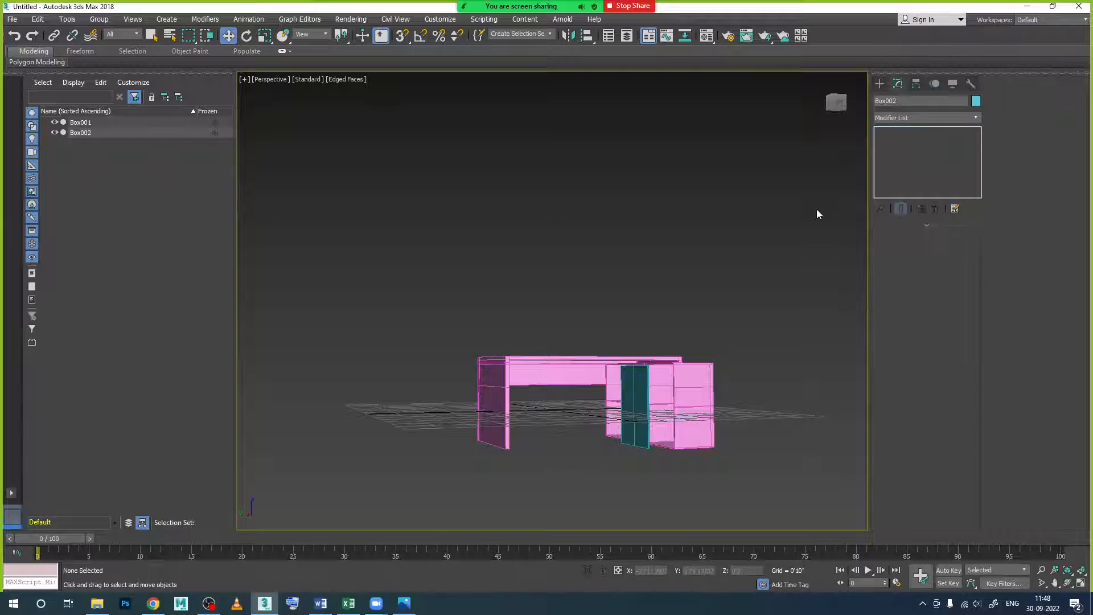
{"action": "left_click", "coordinate": [688, 365]}
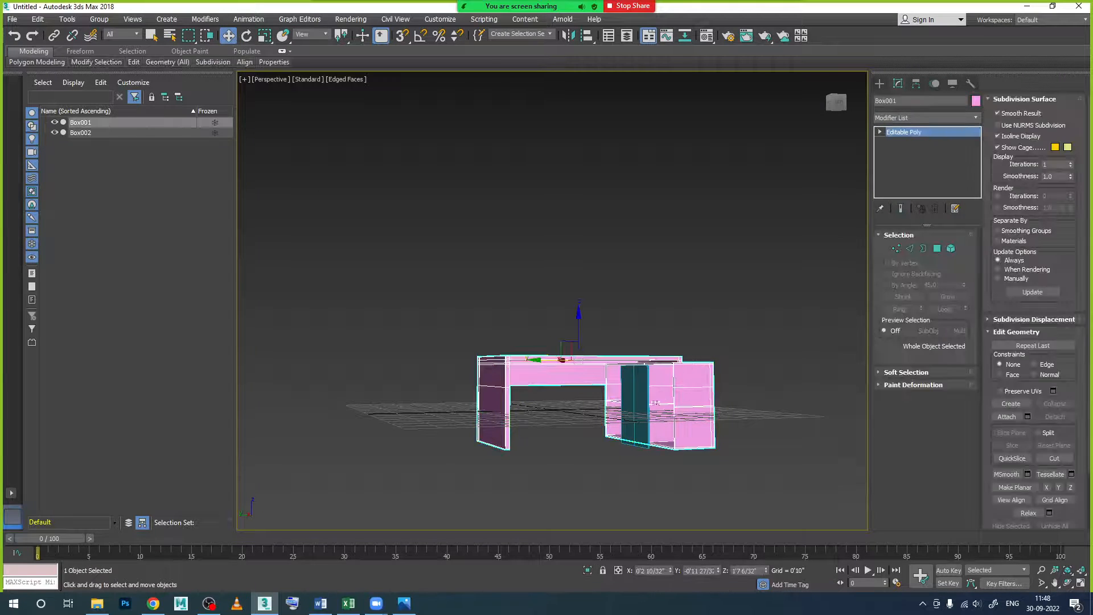
{"action": "left_click", "coordinate": [637, 410]}
{"action": "middle_click_drag", "start_coordinate": [637, 411], "coordinate": [626, 451], "text": "alt"}
{"action": "scroll", "coordinate": [626, 451], "scroll_direction": "up", "scroll_amount": 2}
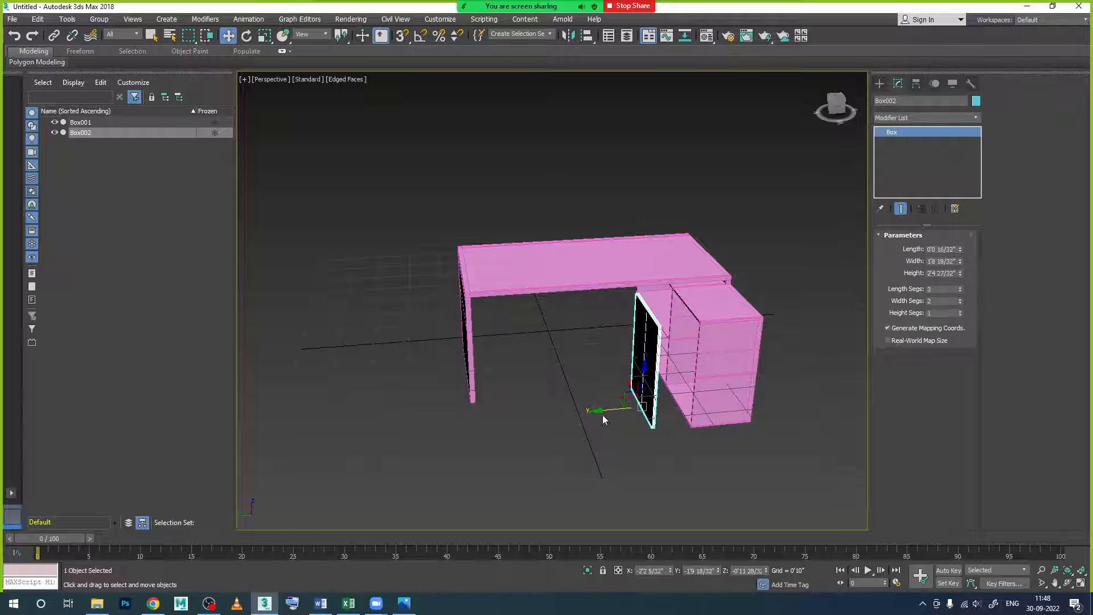
{"action": "left_click_drag", "start_coordinate": [604, 420], "coordinate": [694, 424]}
{"action": "middle_click_drag", "start_coordinate": [654, 437], "coordinate": [612, 437], "text": "alt"}
{"action": "scroll", "coordinate": [698, 408], "scroll_direction": "up", "scroll_amount": 4}
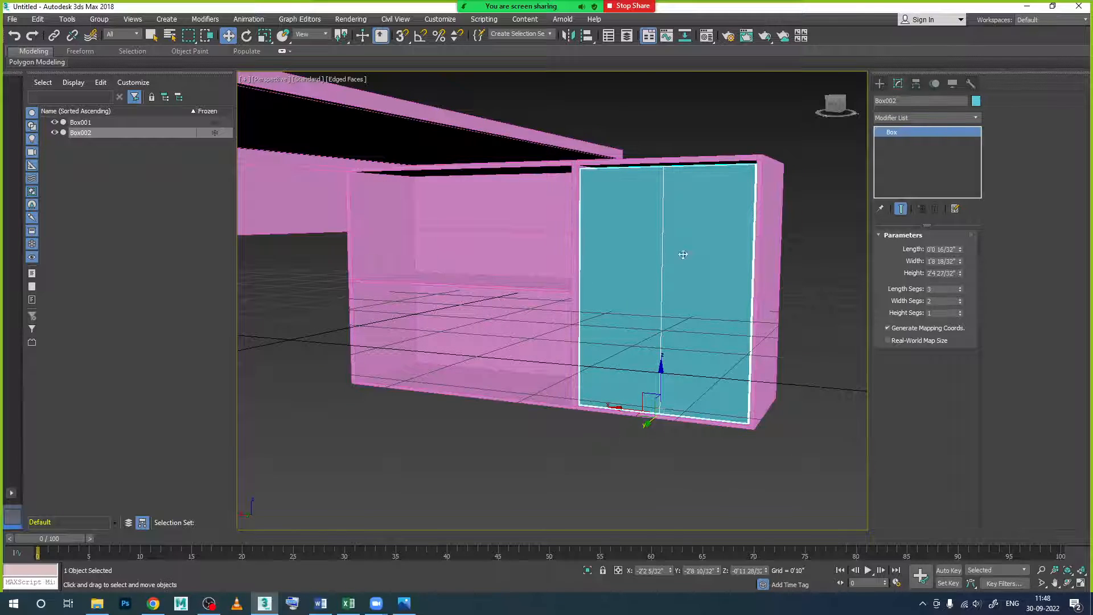
- Give both the desk and the door panel the same light grey custom object color
{"action": "scroll", "coordinate": [612, 245], "scroll_direction": "down", "scroll_amount": 6}
{"action": "left_click_drag", "start_coordinate": [620, 190], "coordinate": [703, 244]}
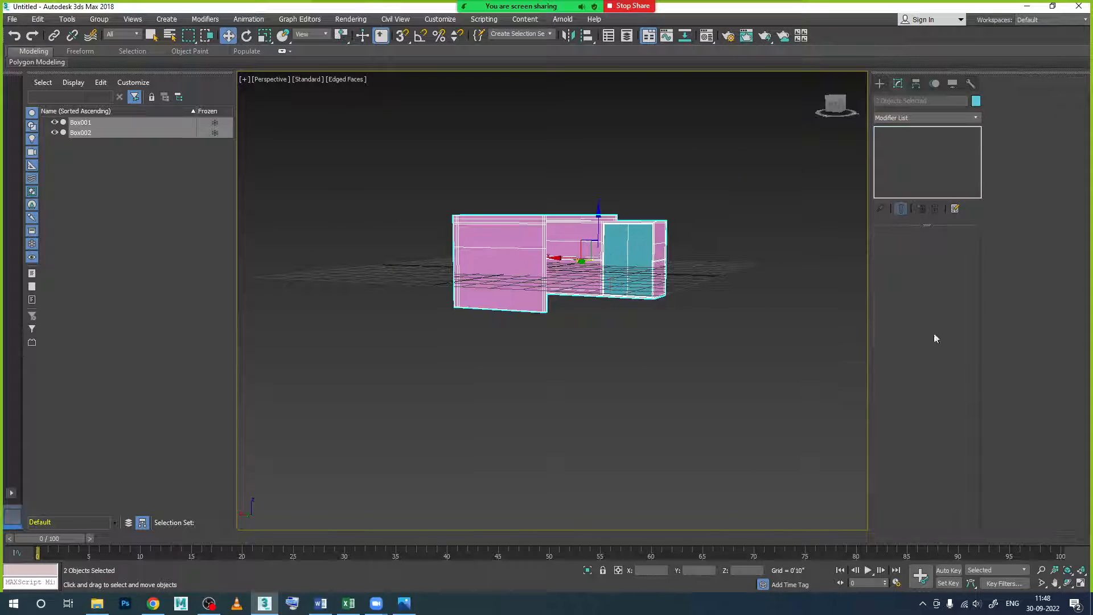
{"action": "left_click", "coordinate": [975, 101]}
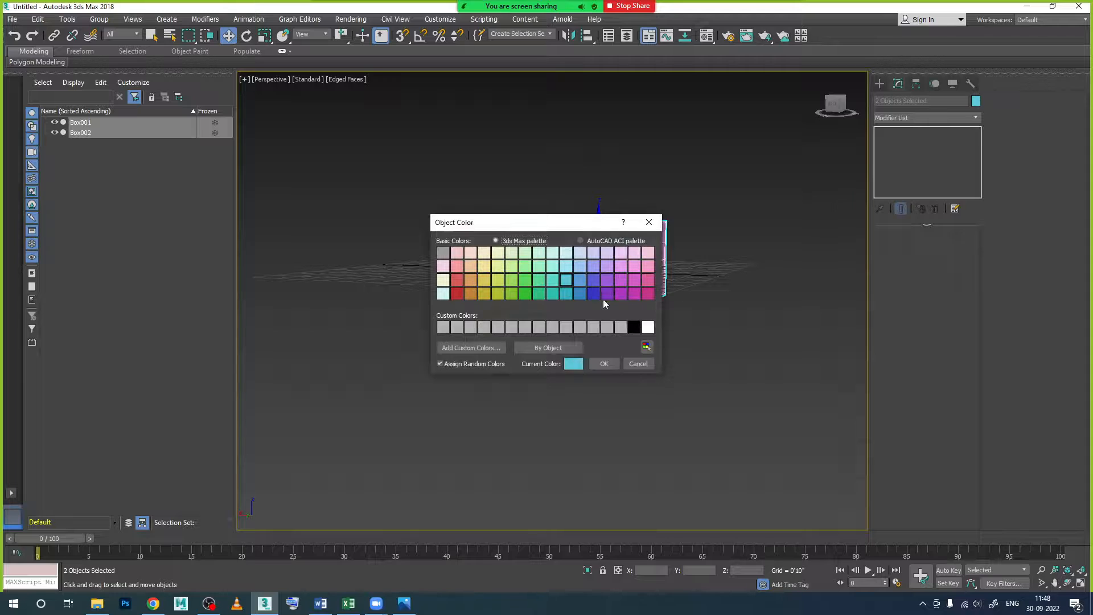
{"action": "left_click", "coordinate": [605, 329]}
{"action": "left_click", "coordinate": [607, 362]}
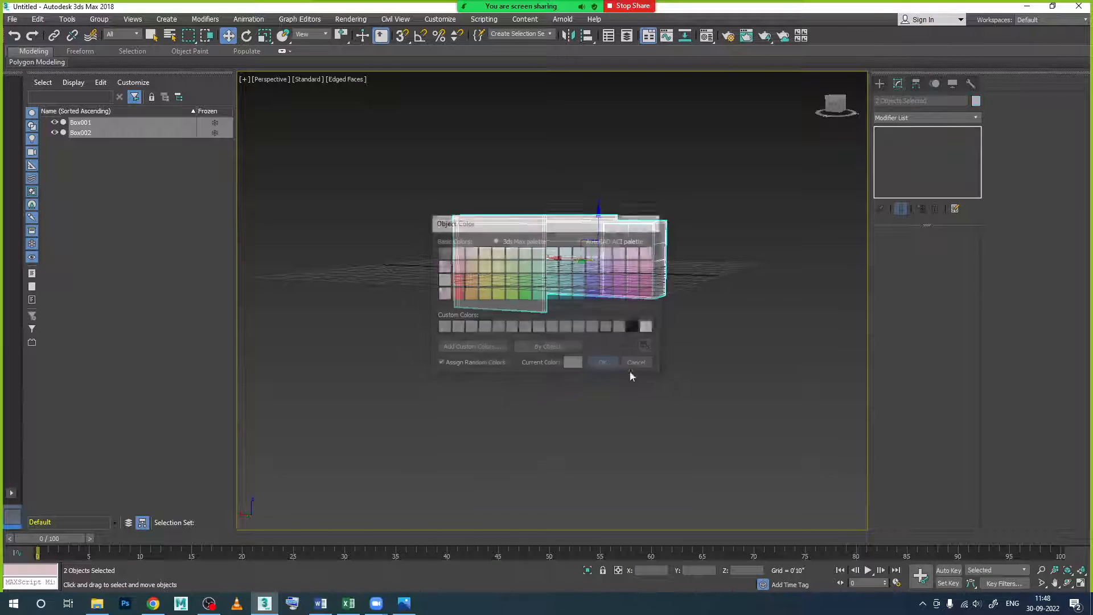
{"action": "left_click", "coordinate": [633, 371]}
- Set the door panel's length and width segments to 1 each, then deselect it
{"action": "scroll", "coordinate": [649, 245], "scroll_direction": "up", "scroll_amount": 10}
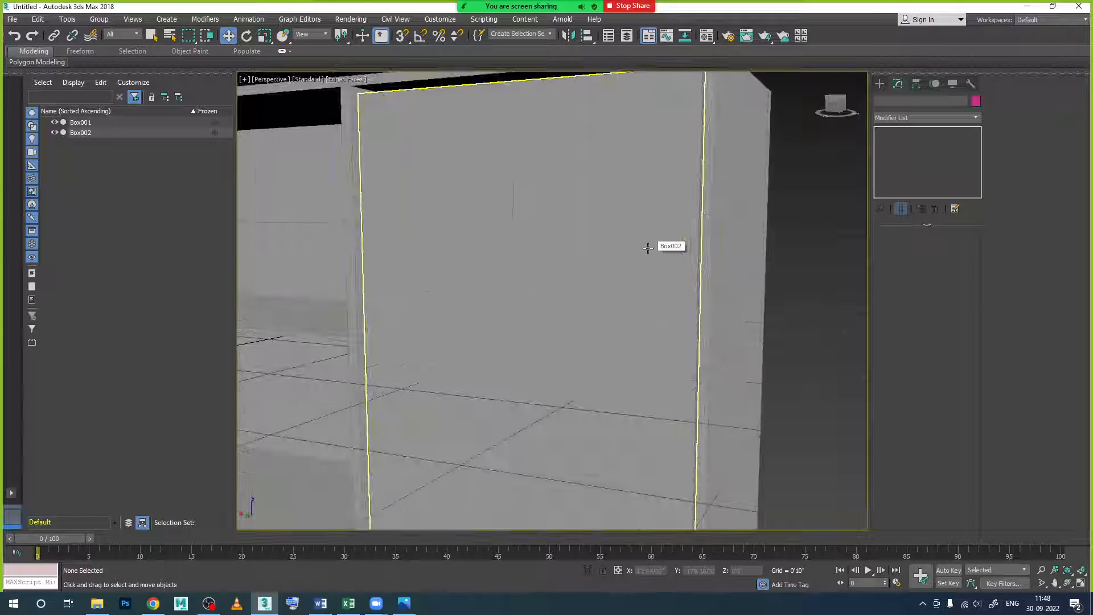
{"action": "scroll", "coordinate": [648, 245], "scroll_direction": "down", "scroll_amount": 2}
{"action": "left_click", "coordinate": [606, 258]}
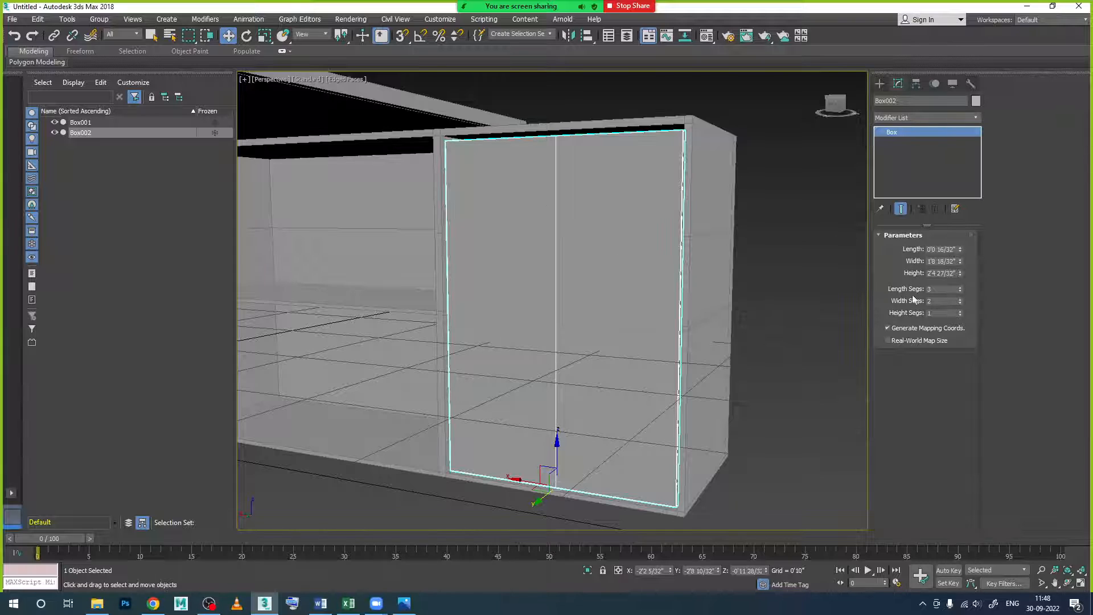
{"action": "left_click_drag", "start_coordinate": [961, 291], "coordinate": [960, 313]}
{"action": "left_click", "coordinate": [960, 303]}
{"action": "scroll", "coordinate": [578, 322], "scroll_direction": "down", "scroll_amount": 2}
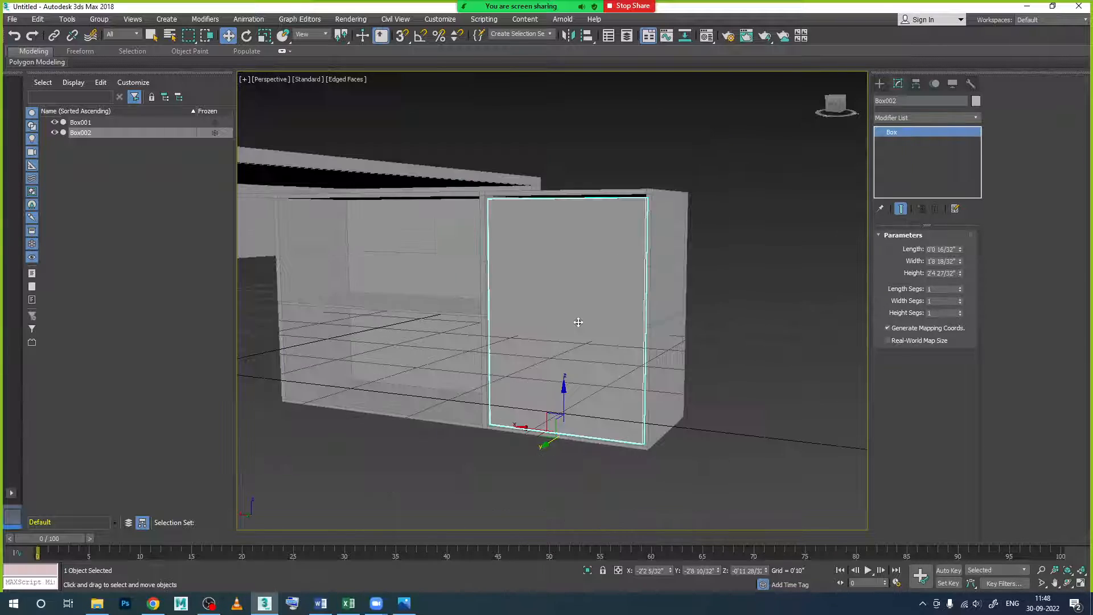
{"action": "mouse_move", "coordinate": [687, 333]}
{"action": "middle_mouse_down", "text": "alt"}
{"action": "mouse_move", "coordinate": [650, 327]}
{"action": "mouse_move", "coordinate": [668, 330]}
{"action": "middle_mouse_up", "text": "alt"}
{"action": "left_click", "coordinate": [809, 385]}
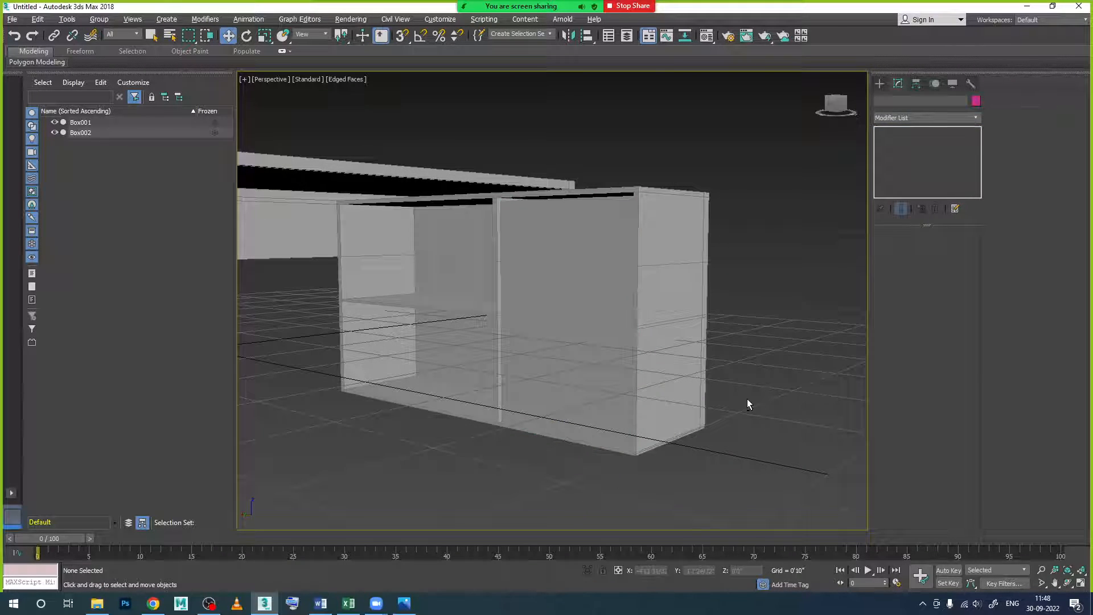
- Set the door panel's height segments to 3 and convert it to an Editable Poly
{"action": "scroll", "coordinate": [785, 395], "scroll_direction": "up", "scroll_amount": 6}
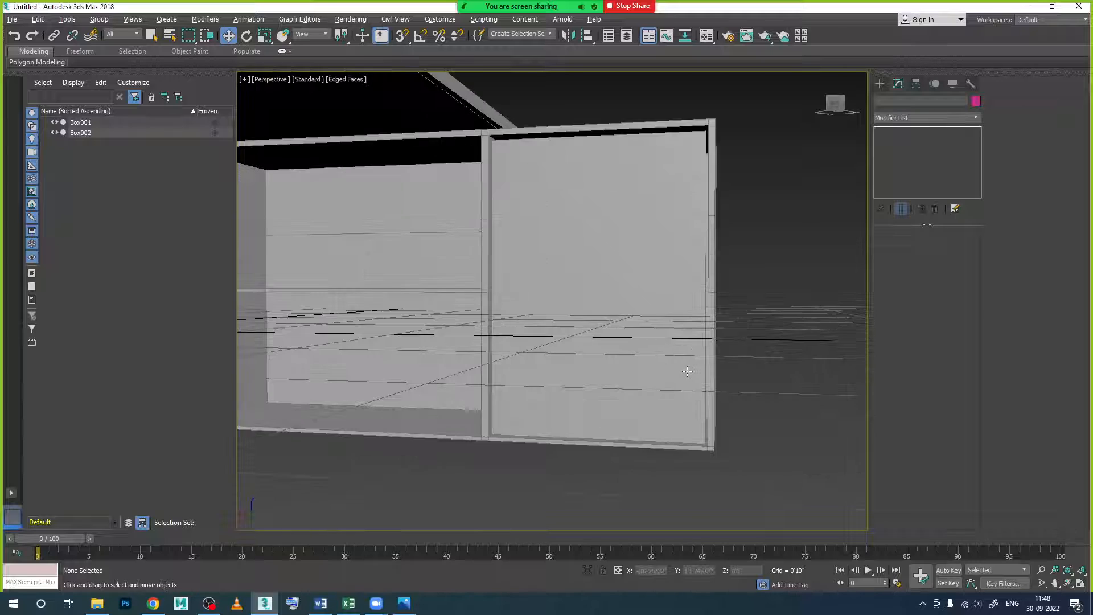
{"action": "middle_click_drag", "start_coordinate": [688, 356], "coordinate": [654, 349], "text": "alt"}
{"action": "left_click", "coordinate": [619, 253]}
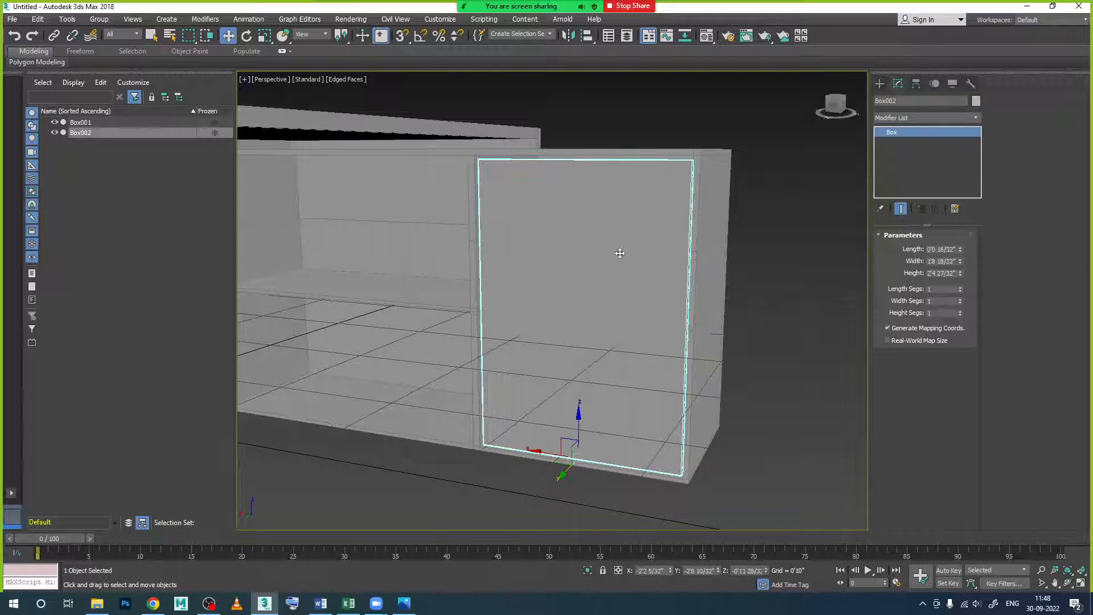
{"action": "left_click", "coordinate": [959, 311]}
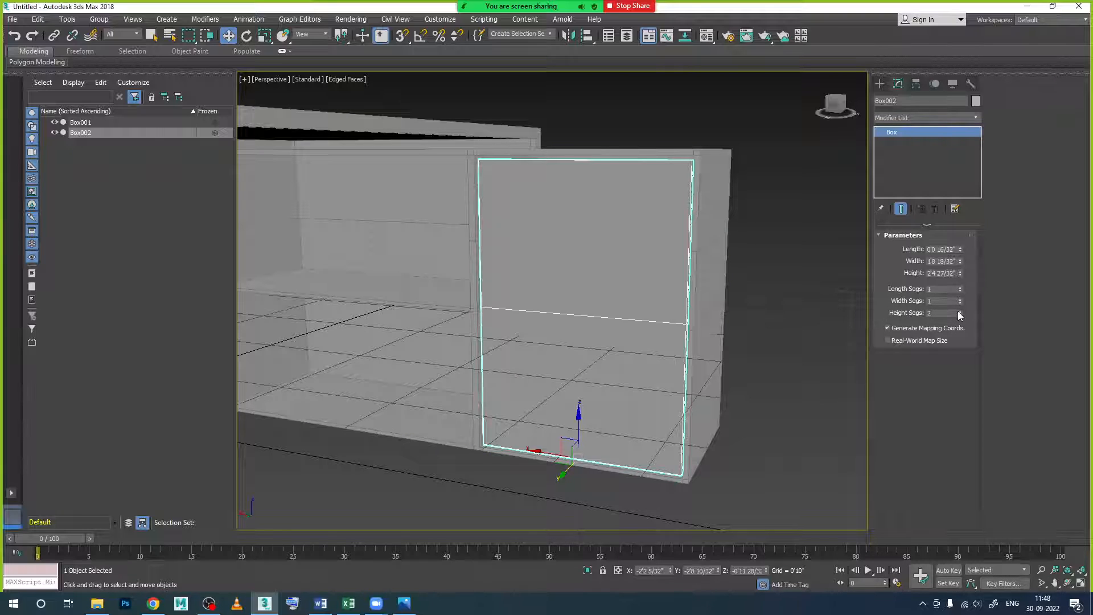
{"action": "left_click", "coordinate": [959, 311]}
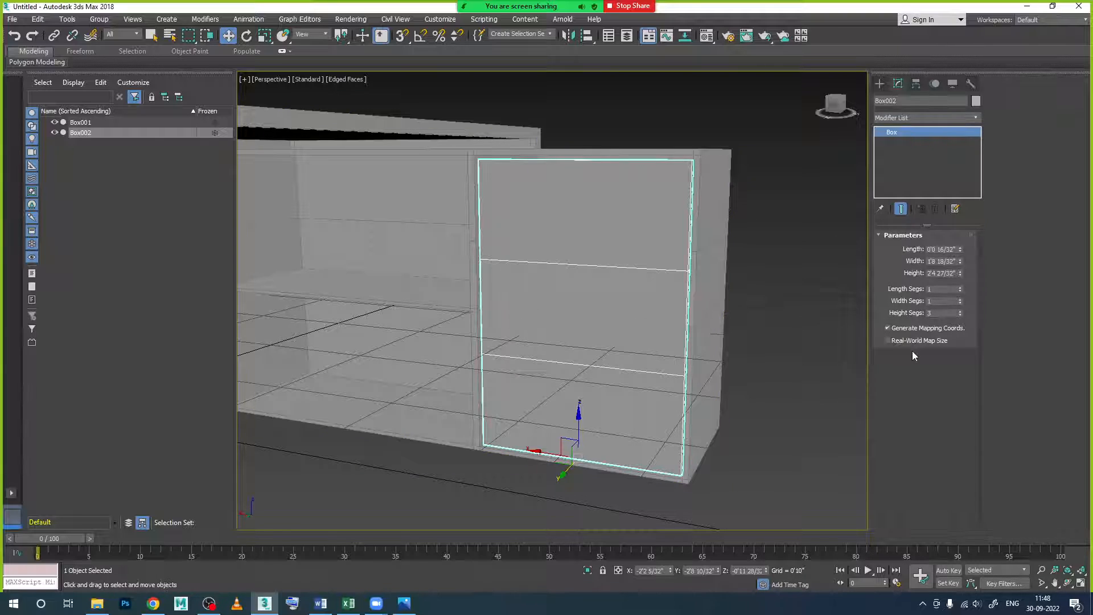
{"action": "right_click", "coordinate": [567, 320]}
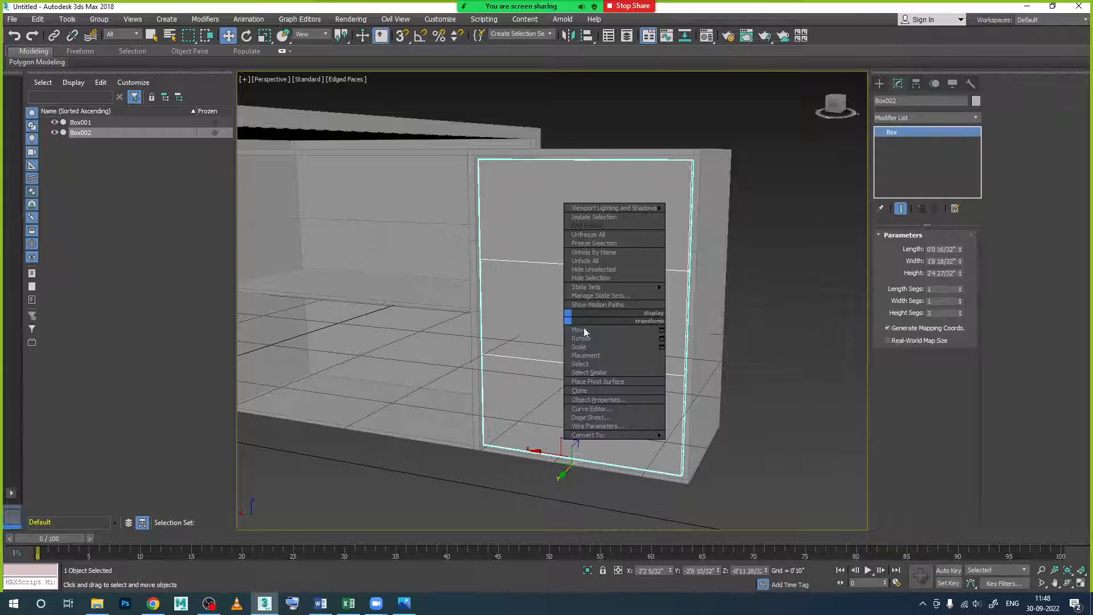
{"action": "mouse_move", "coordinate": [630, 436]}
{"action": "left_click", "coordinate": [708, 445]}
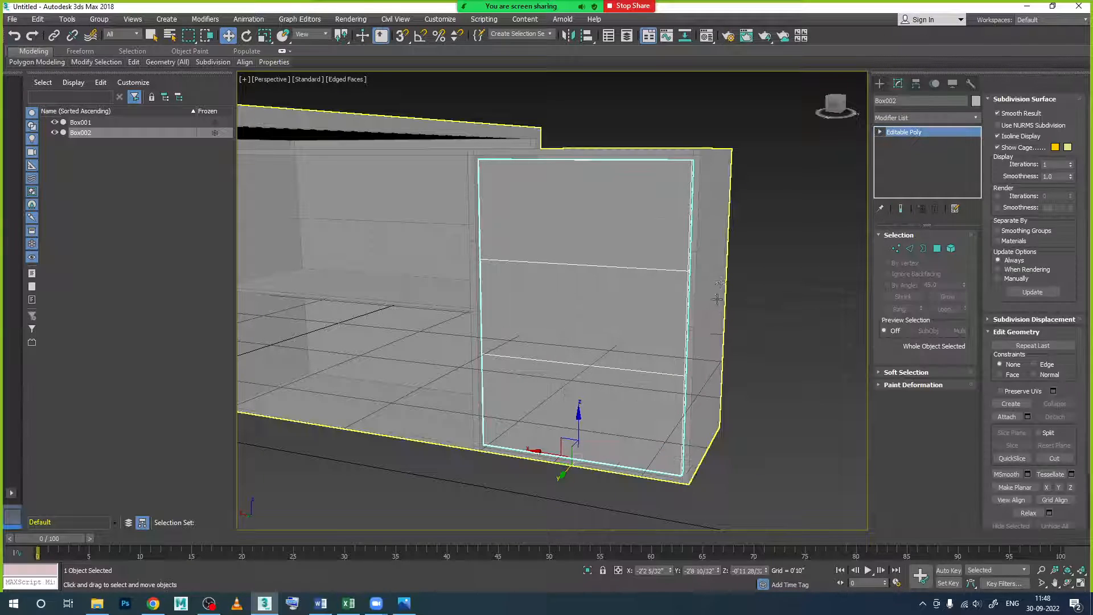
- Select the door panel's two middle vertex rows and scale them together along Z into a thin horizontal strip
{"action": "left_click", "coordinate": [894, 248]}
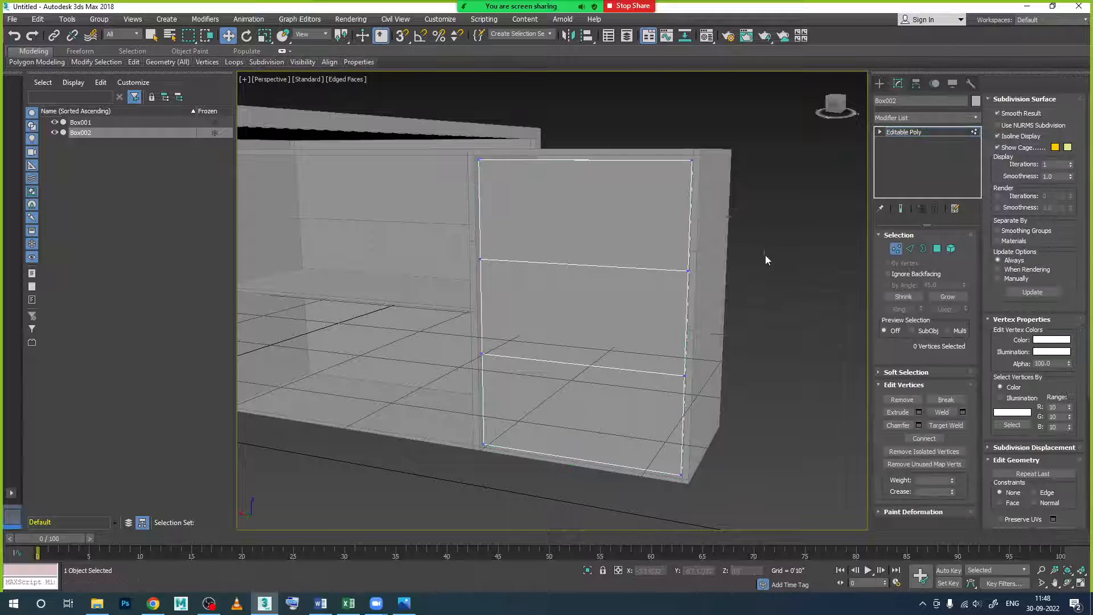
{"action": "left_click_drag", "start_coordinate": [763, 254], "coordinate": [460, 384]}
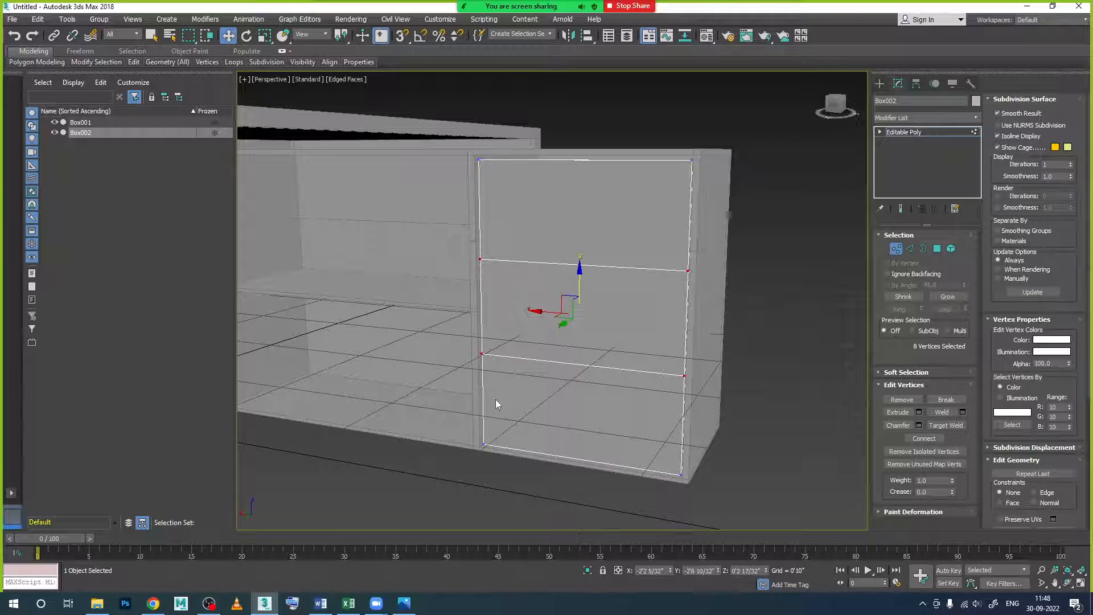
{"action": "key", "text": "r"}
{"action": "left_click_drag", "start_coordinate": [577, 272], "coordinate": [594, 332]}
{"action": "left_click_drag", "start_coordinate": [580, 273], "coordinate": [574, 345]}
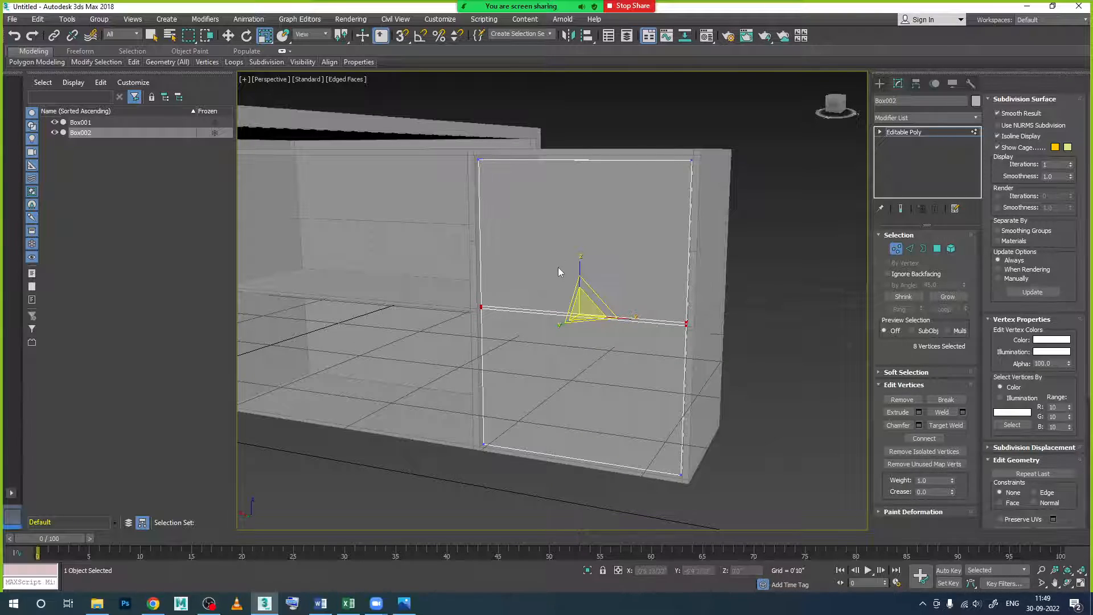
- Move the strip's vertices up the door panel, fine-tuning their height in the Front view to about 0'9 10/32" in Z
{"action": "key", "text": "w"}
{"action": "left_click_drag", "start_coordinate": [579, 270], "coordinate": [589, 188]}
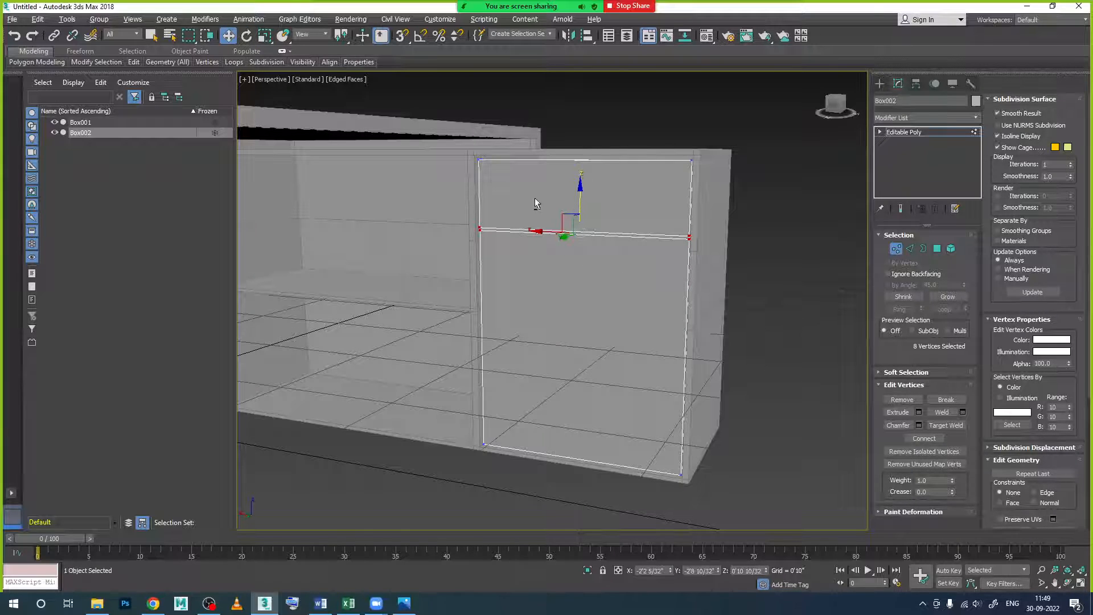
{"action": "key", "text": "alt+w"}
{"action": "key", "text": "alt+w"}
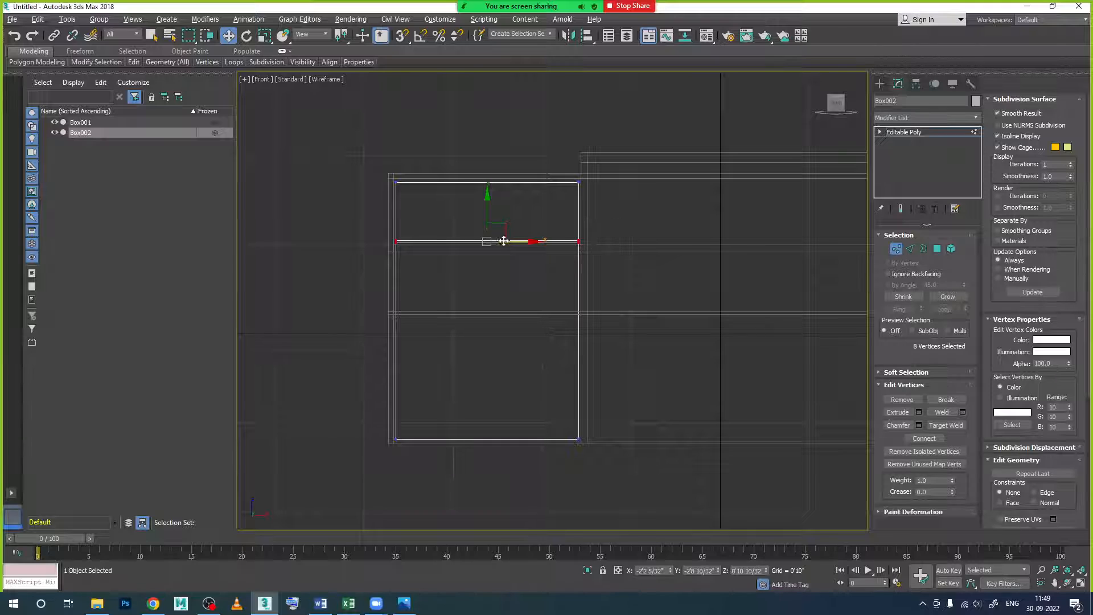
{"action": "scroll", "coordinate": [504, 241], "scroll_direction": "up", "scroll_amount": 5}
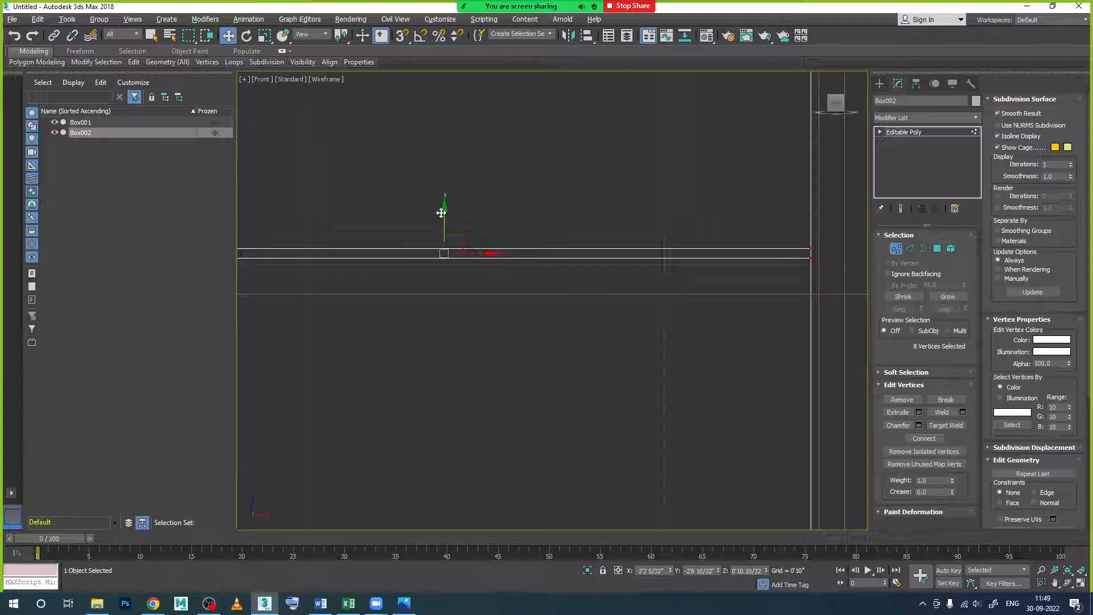
{"action": "left_click_drag", "start_coordinate": [444, 210], "coordinate": [446, 251]}
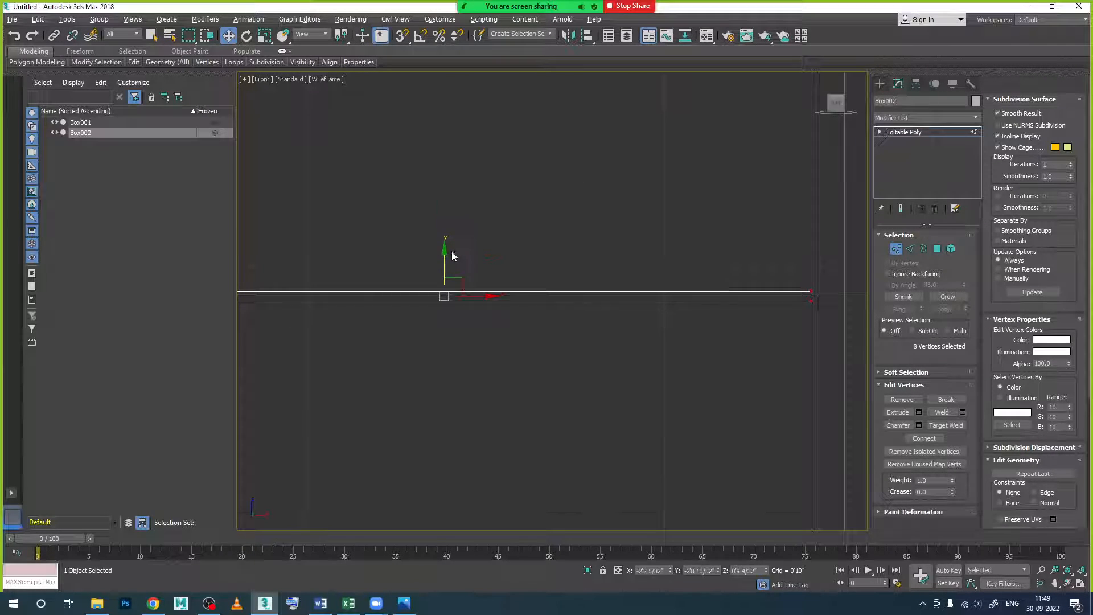
{"action": "scroll", "coordinate": [452, 256], "scroll_direction": "down", "scroll_amount": 3}
{"action": "scroll", "coordinate": [452, 255], "scroll_direction": "down", "scroll_amount": 3}
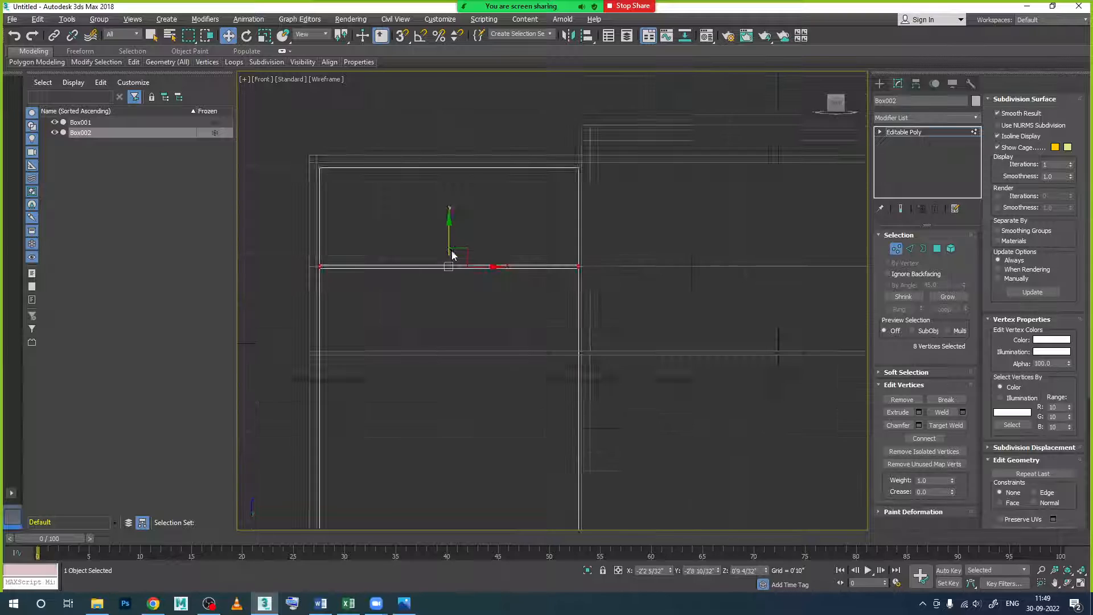
{"action": "scroll", "coordinate": [447, 247], "scroll_direction": "up", "scroll_amount": 3}
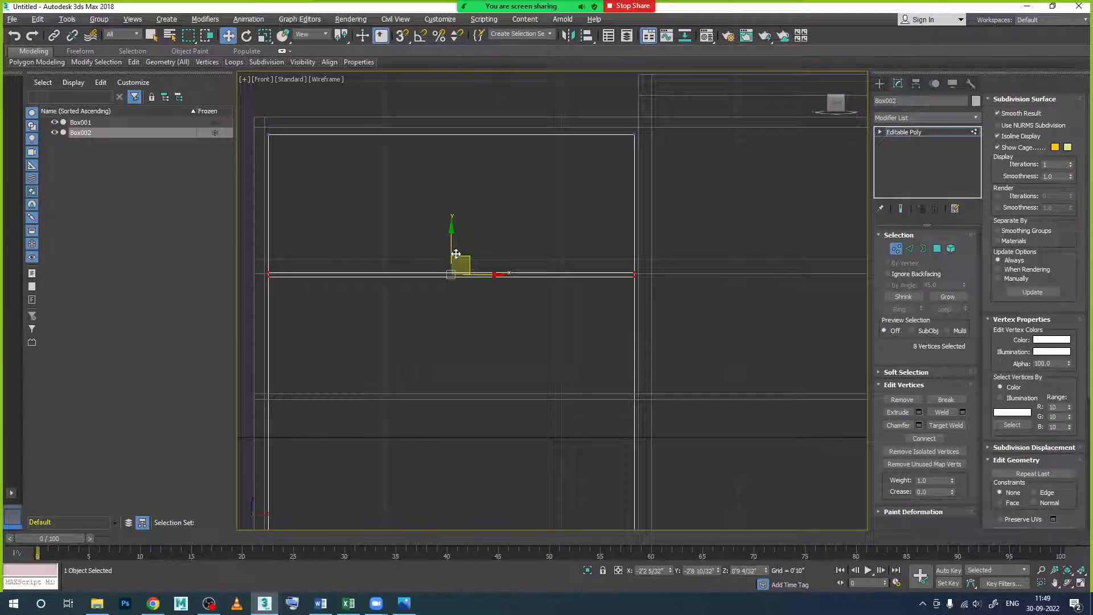
{"action": "left_click_drag", "start_coordinate": [452, 233], "coordinate": [453, 231]}
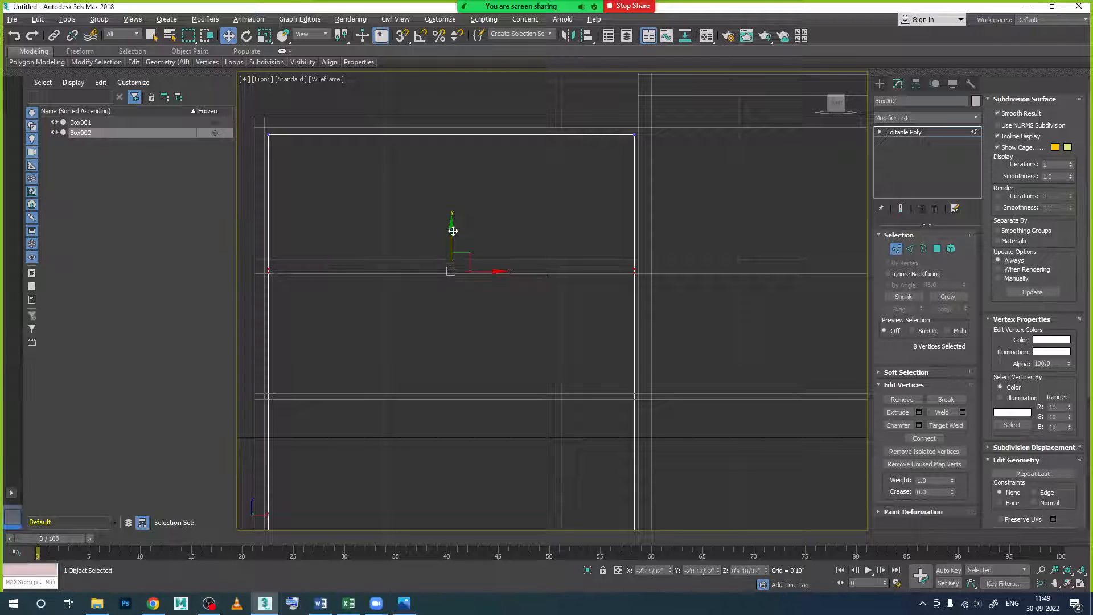
- Back in the Perspective view, inset the thin strip's front polygon on the door panel with an amount of 0'0"
{"action": "key", "text": "alt+w"}
{"action": "key", "text": "alt+w"}
{"action": "scroll", "coordinate": [670, 311], "scroll_direction": "up", "scroll_amount": 2}
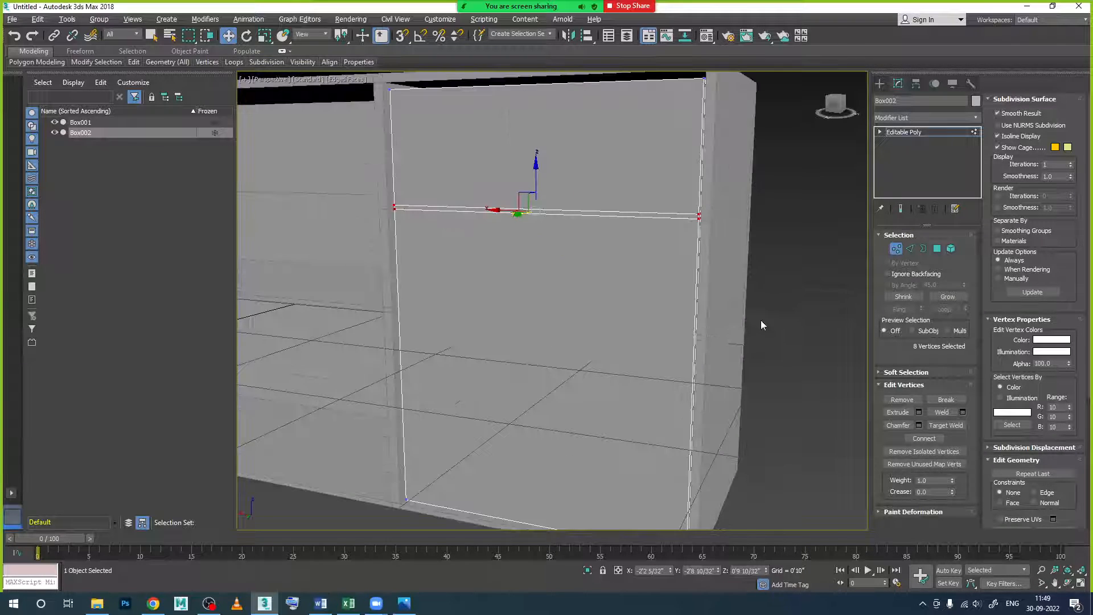
{"action": "left_click", "coordinate": [937, 248]}
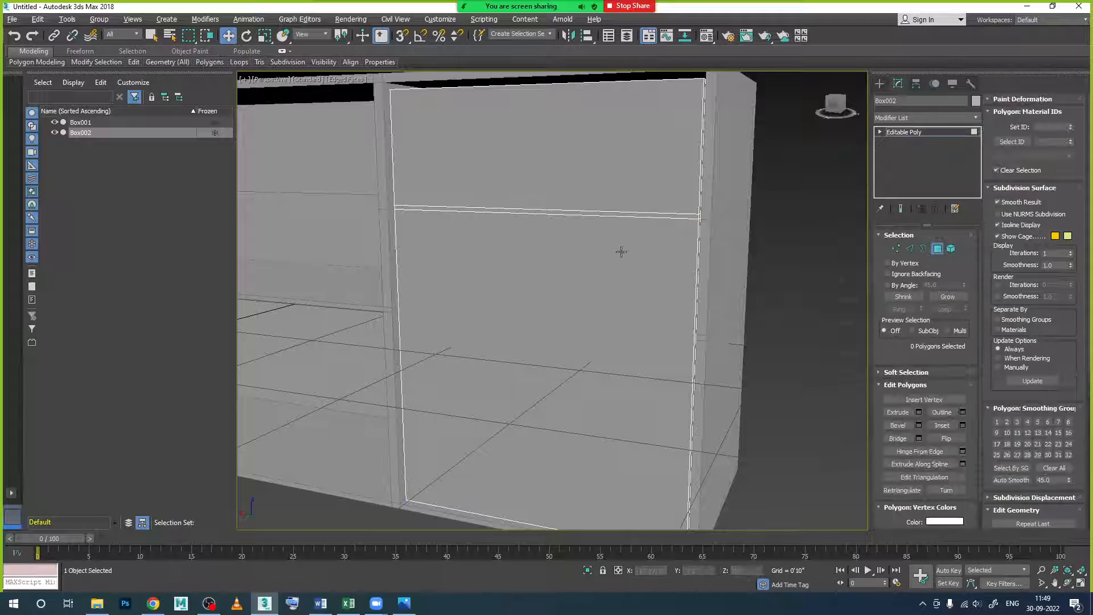
{"action": "left_click", "coordinate": [605, 215]}
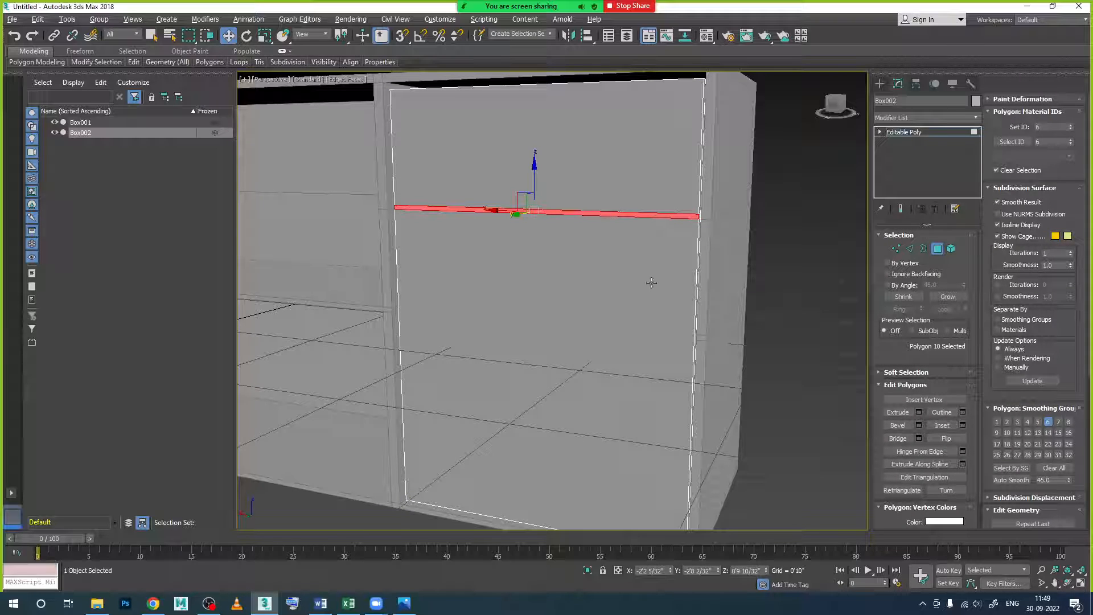
{"action": "scroll", "coordinate": [466, 235], "scroll_direction": "up", "scroll_amount": 3}
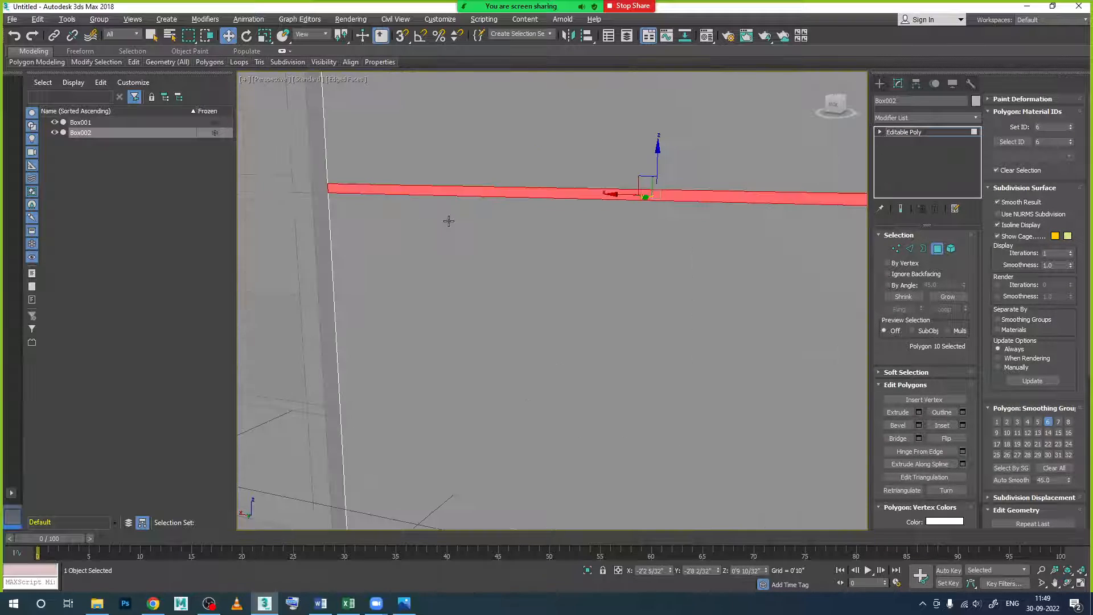
{"action": "scroll", "coordinate": [461, 201], "scroll_direction": "down", "scroll_amount": 3}
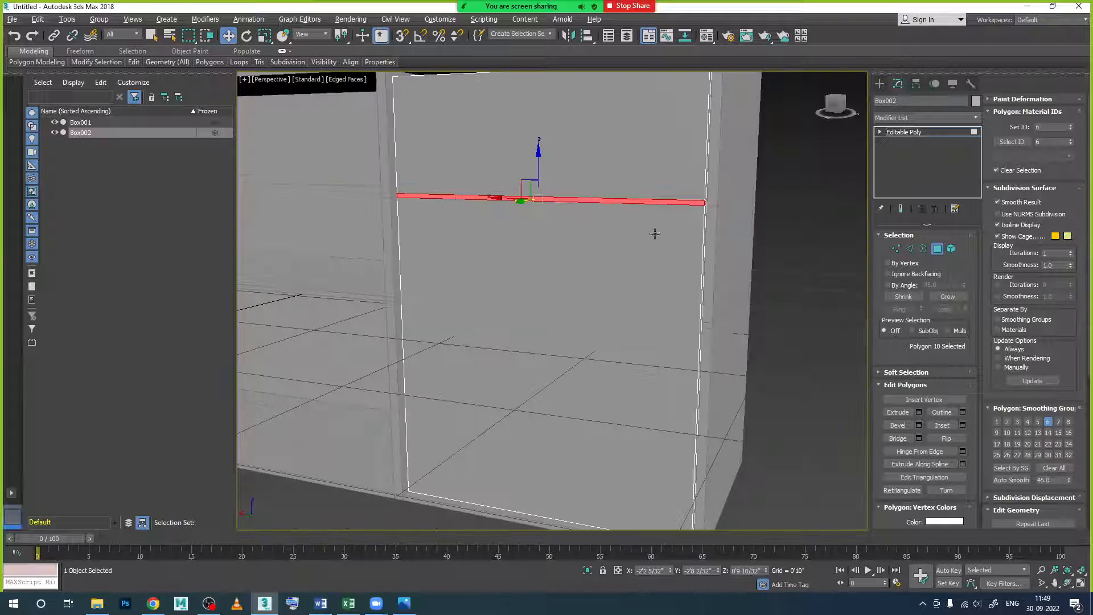
{"action": "scroll", "coordinate": [706, 200], "scroll_direction": "up", "scroll_amount": 4}
{"action": "scroll", "coordinate": [706, 201], "scroll_direction": "up", "scroll_amount": 1}
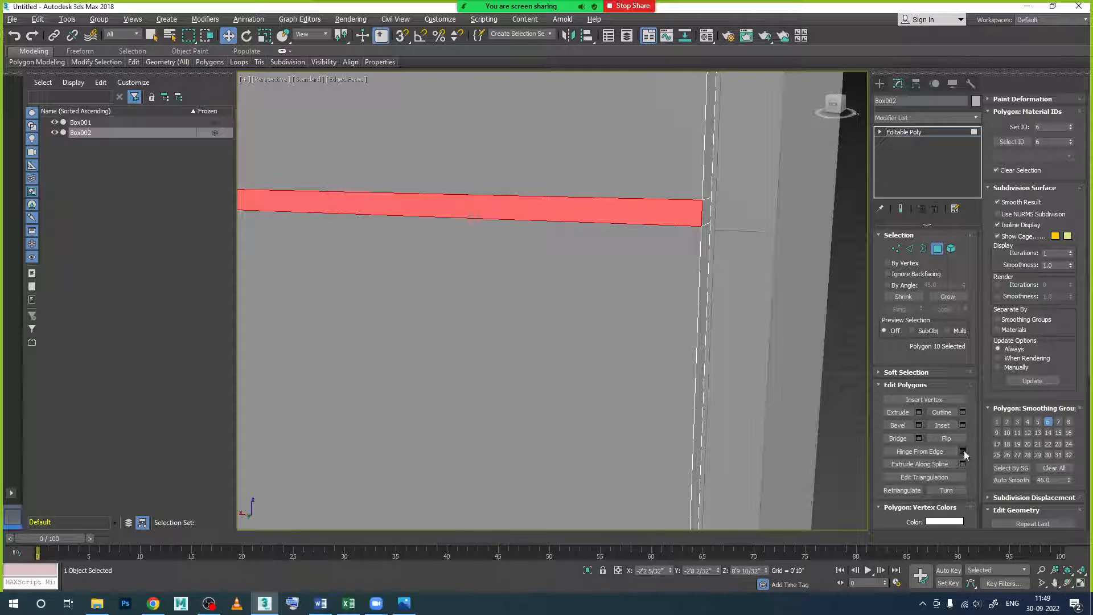
{"action": "left_click", "coordinate": [962, 426]}
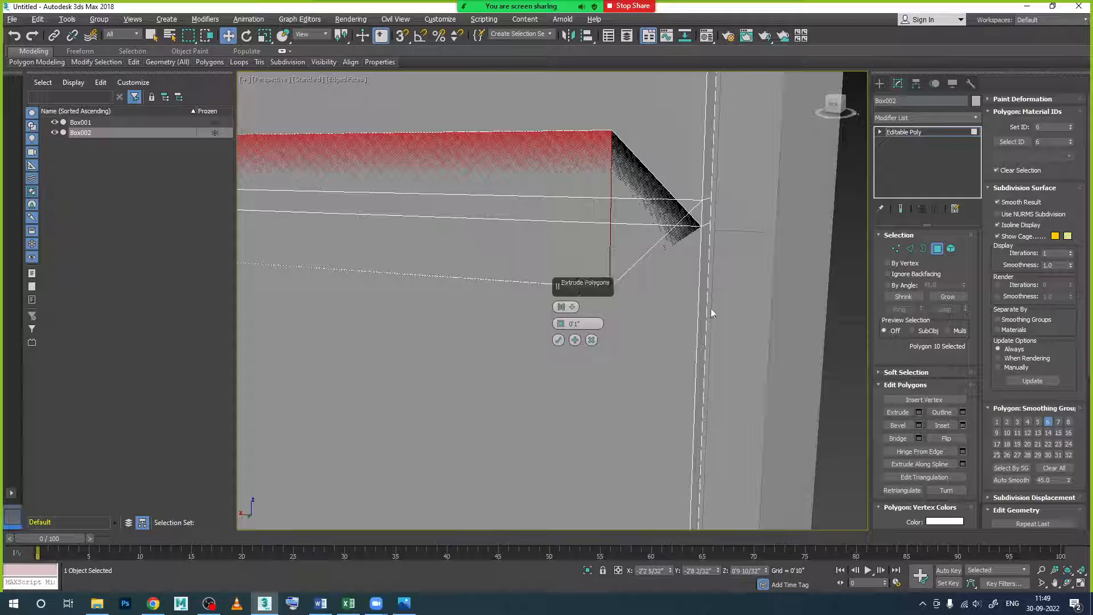
{"action": "left_click", "coordinate": [562, 325]}
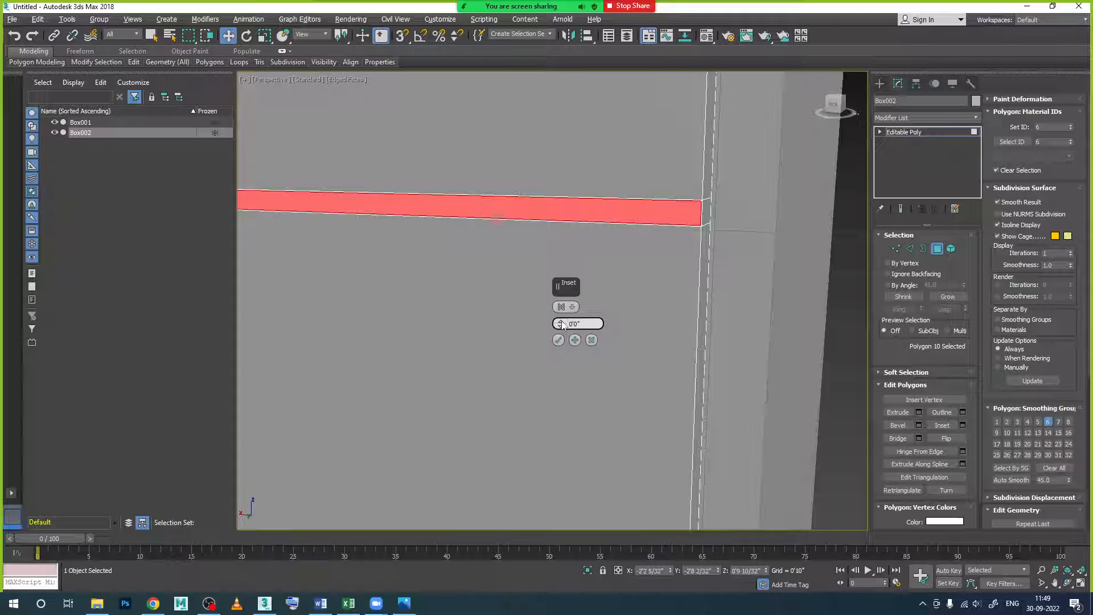
{"action": "left_click_drag", "start_coordinate": [561, 322], "coordinate": [561, 322]}
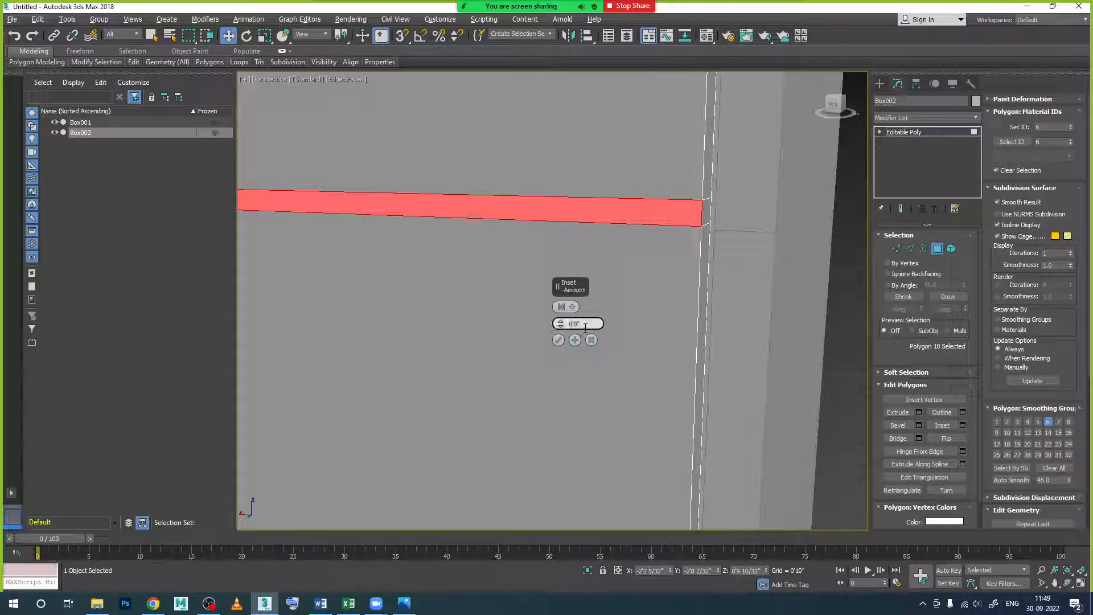
{"action": "left_click", "coordinate": [558, 340]}
- Scale the inset polygon down slightly along Z and X to leave a narrow border inside the strip
{"action": "key", "text": "r"}
{"action": "scroll", "coordinate": [463, 196], "scroll_direction": "down", "scroll_amount": 3}
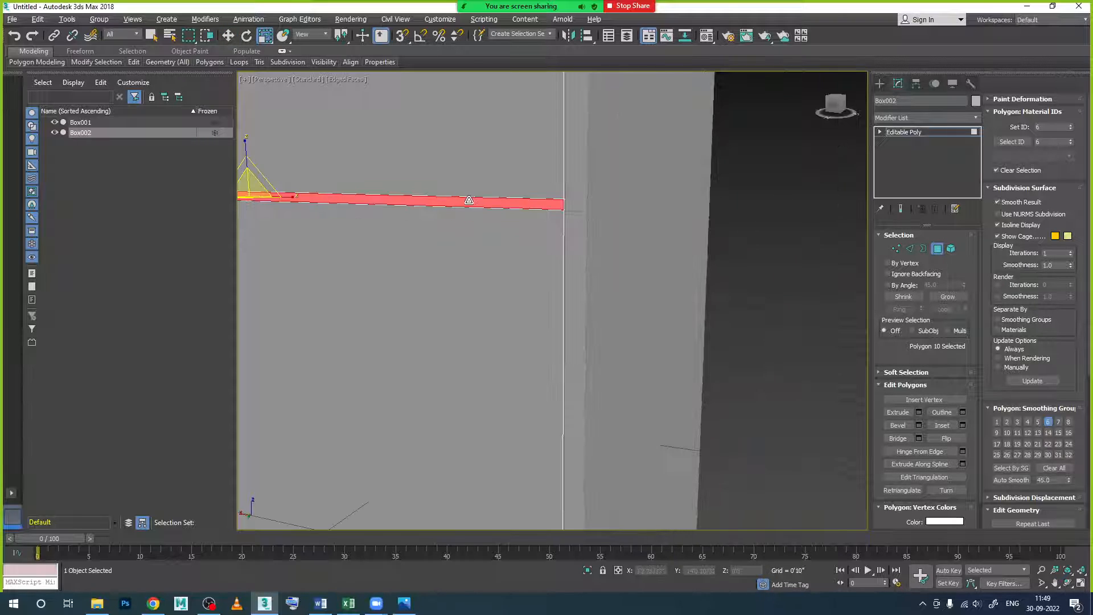
{"action": "middle_click_drag", "start_coordinate": [320, 205], "coordinate": [406, 236]}
{"action": "scroll", "coordinate": [403, 229], "scroll_direction": "up", "scroll_amount": 3}
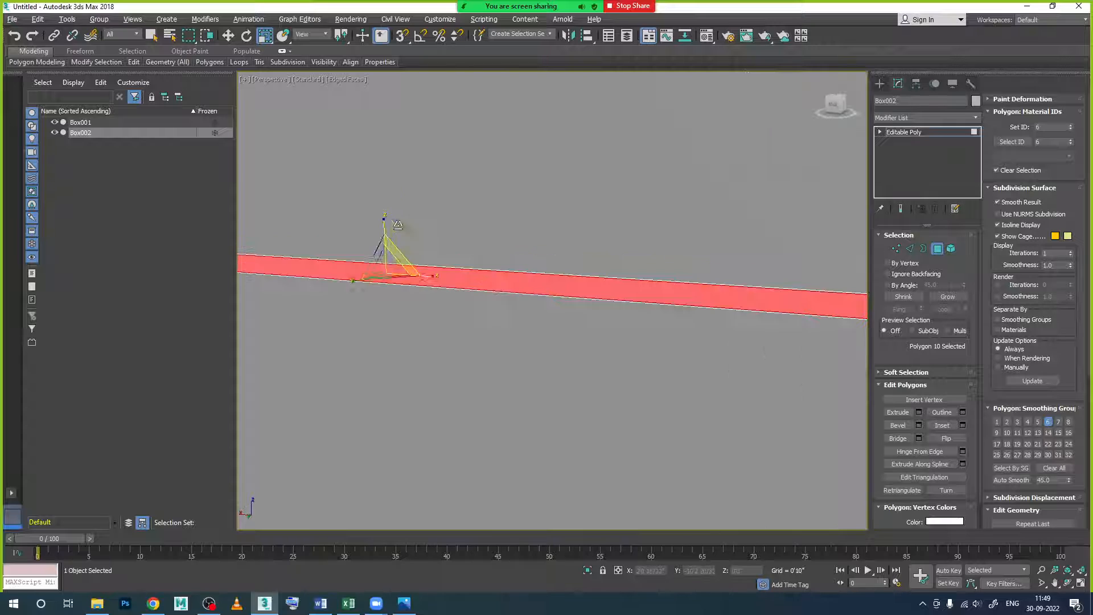
{"action": "left_click_drag", "start_coordinate": [380, 219], "coordinate": [384, 224]}
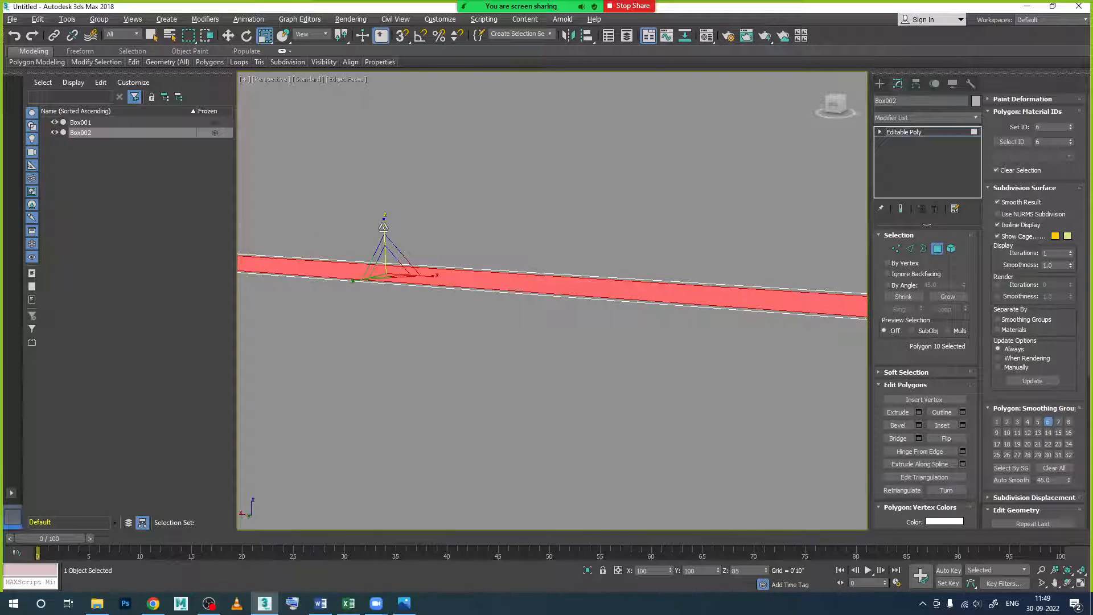
{"action": "left_click_drag", "start_coordinate": [430, 278], "coordinate": [422, 277]}
{"action": "scroll", "coordinate": [421, 278], "scroll_direction": "down", "scroll_amount": 2}
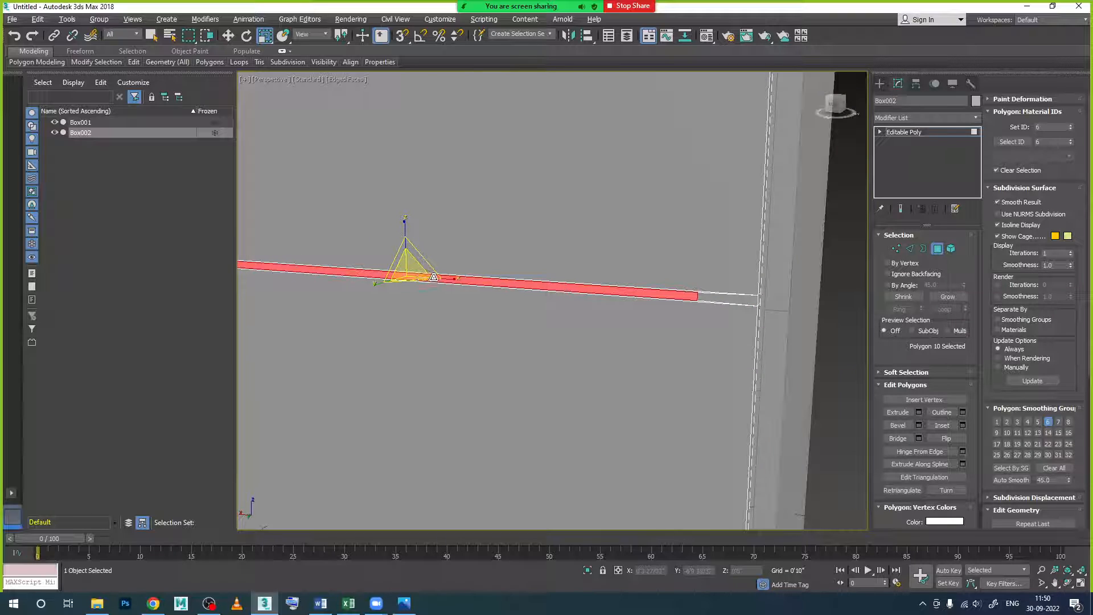
{"action": "left_click_drag", "start_coordinate": [453, 279], "coordinate": [456, 280]}
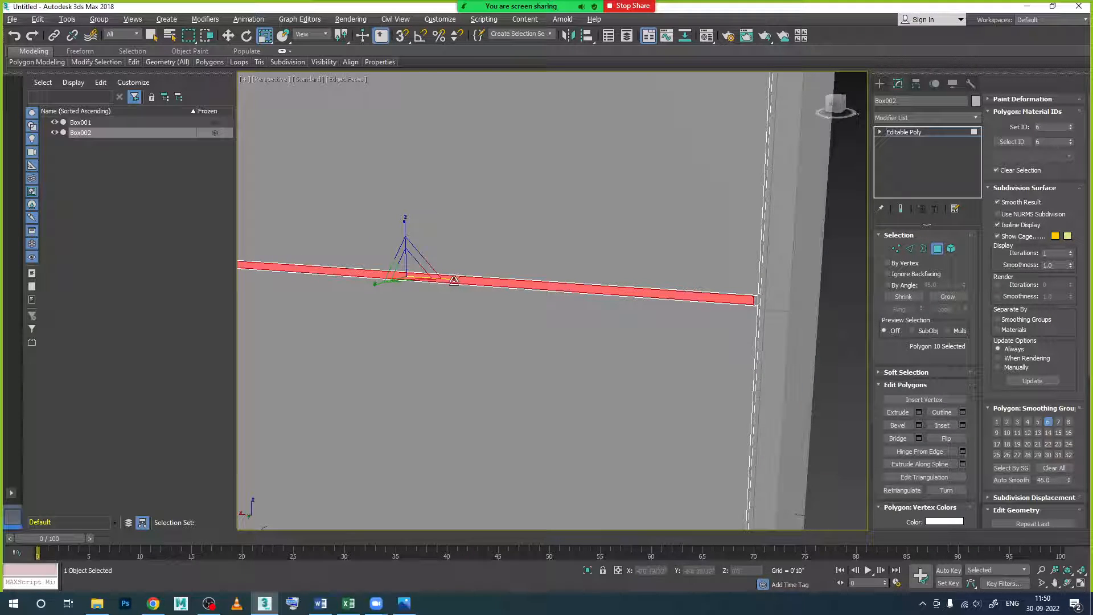
{"action": "scroll", "coordinate": [454, 280], "scroll_direction": "up", "scroll_amount": 4}
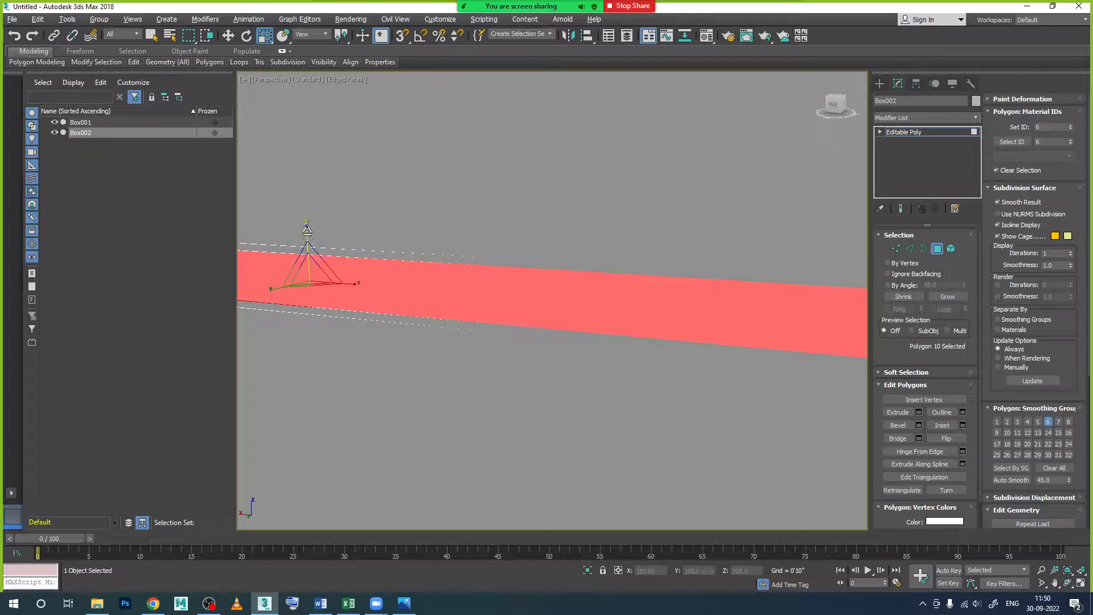
{"action": "scroll", "coordinate": [416, 263], "scroll_direction": "down", "scroll_amount": 4}
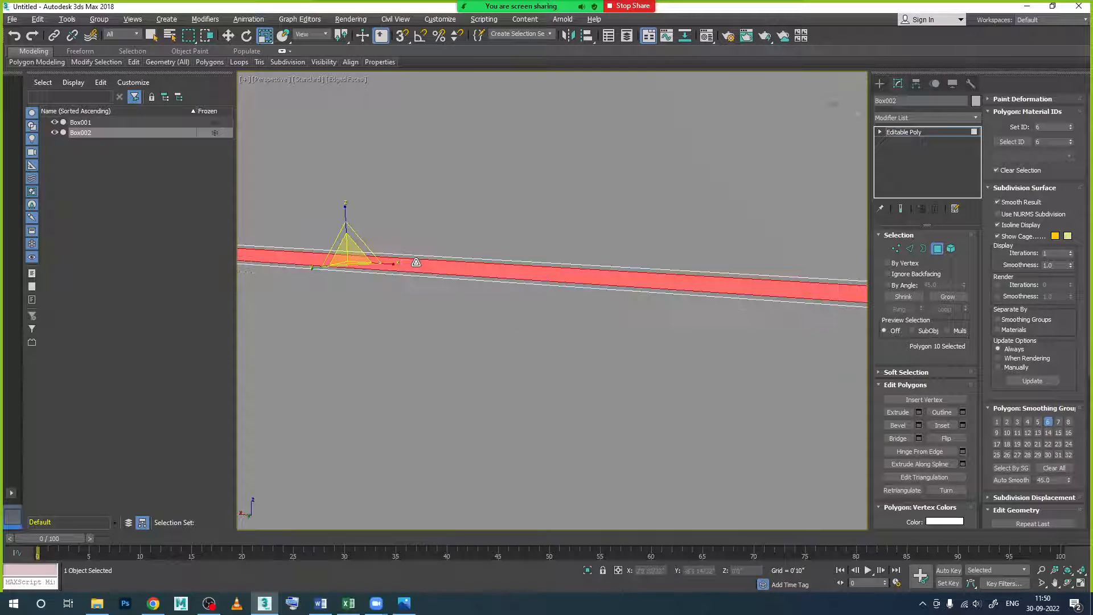
{"action": "scroll", "coordinate": [416, 262], "scroll_direction": "down", "scroll_amount": 3}
{"action": "scroll", "coordinate": [883, 345], "scroll_direction": "down", "scroll_amount": 1}
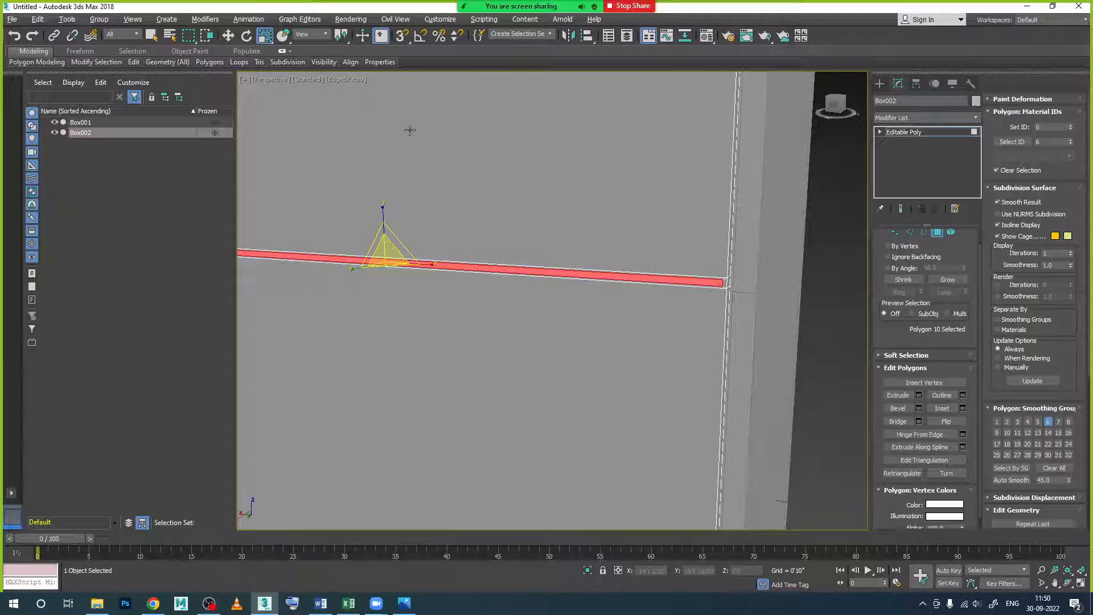
- Extrude the inset strip polygon on the door panel inward by -0'1 6/32" to form the groove, and leave polygon editing
{"action": "left_click", "coordinate": [228, 35]}
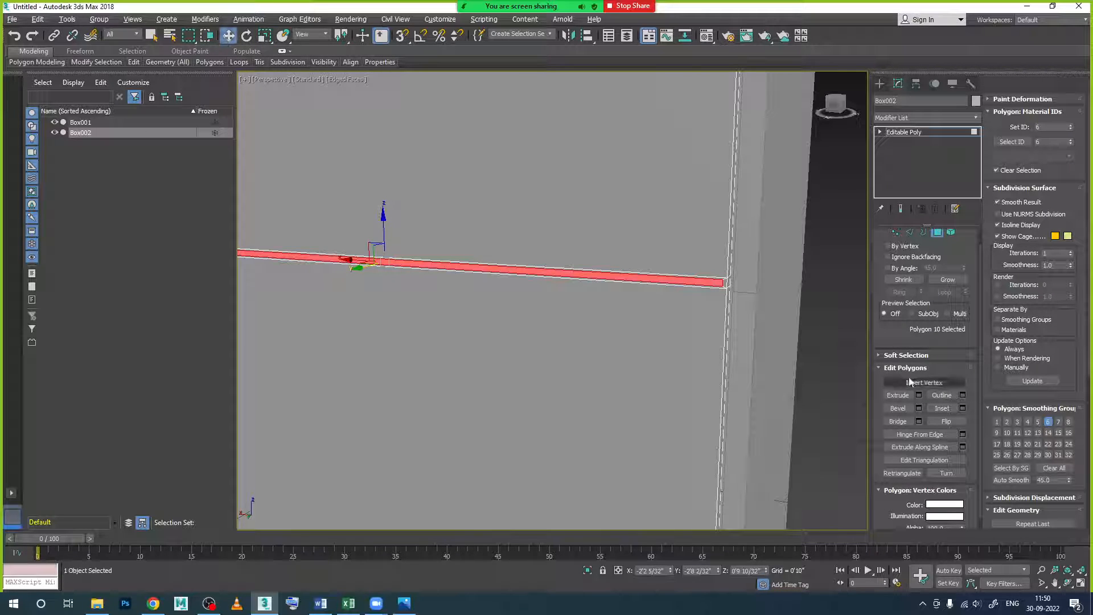
{"action": "left_click", "coordinate": [919, 394]}
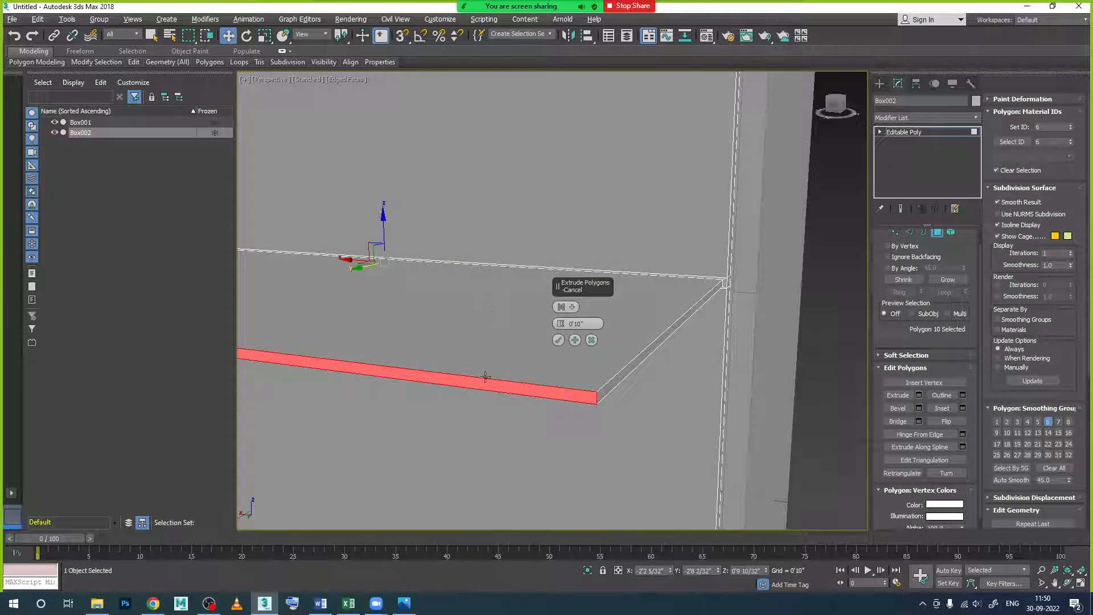
{"action": "right_click", "coordinate": [560, 325]}
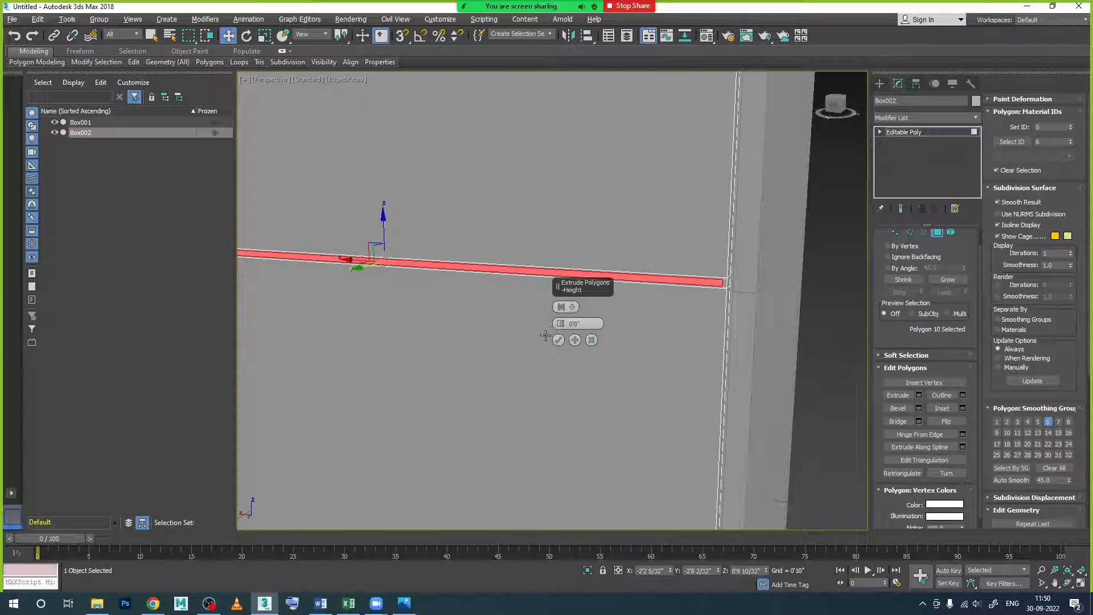
{"action": "left_click_drag", "start_coordinate": [560, 328], "coordinate": [559, 332]}
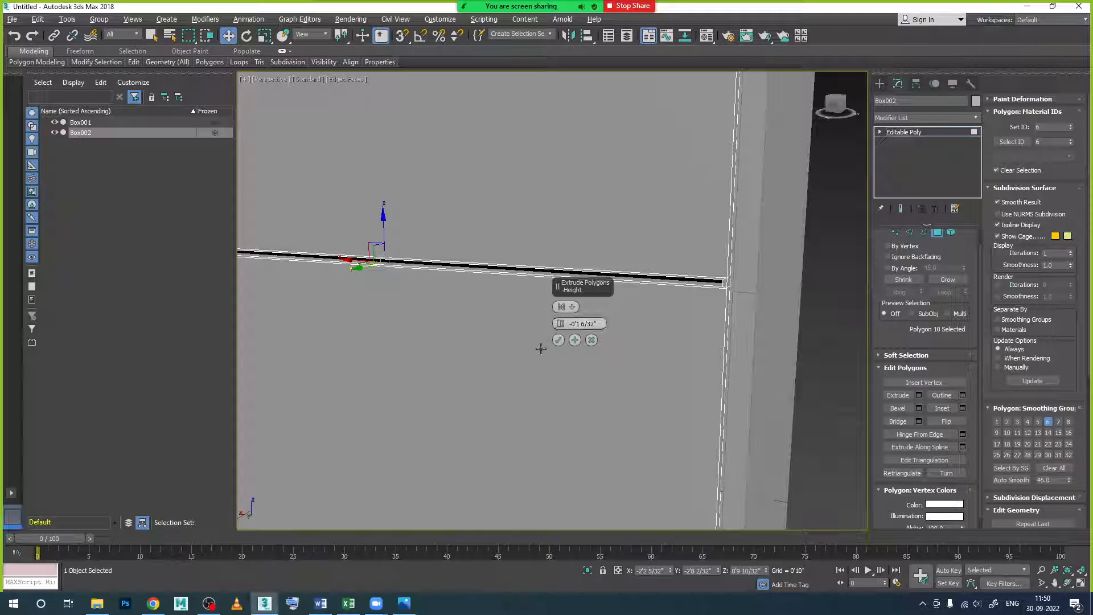
{"action": "left_click", "coordinate": [558, 340]}
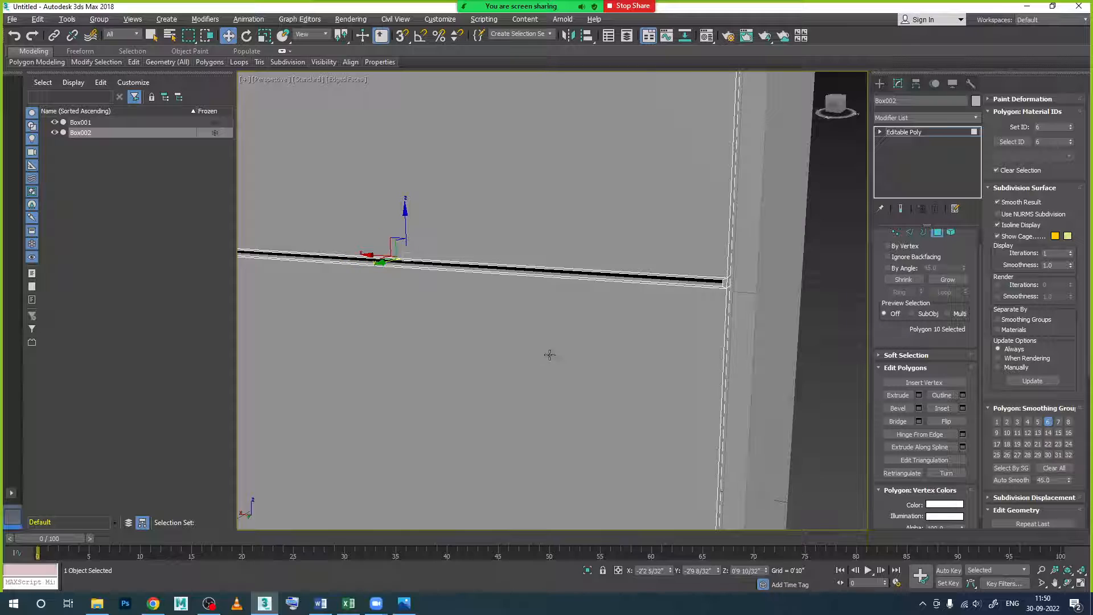
{"action": "left_click", "coordinate": [937, 234]}
{"action": "left_click", "coordinate": [815, 292]}
- Examine the whole desk and the storage unit's grooved door panel from several angles
{"action": "scroll", "coordinate": [814, 291], "scroll_direction": "down", "scroll_amount": 8}
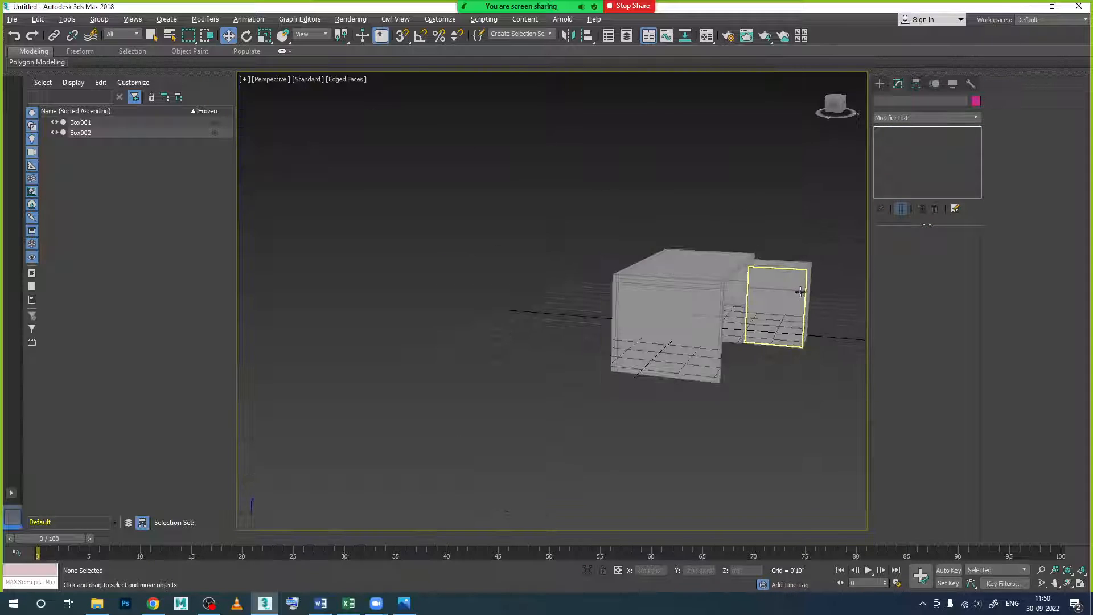
{"action": "scroll", "coordinate": [802, 295], "scroll_direction": "up", "scroll_amount": 4}
{"action": "middle_click_drag", "start_coordinate": [801, 296], "coordinate": [763, 301], "text": "alt"}
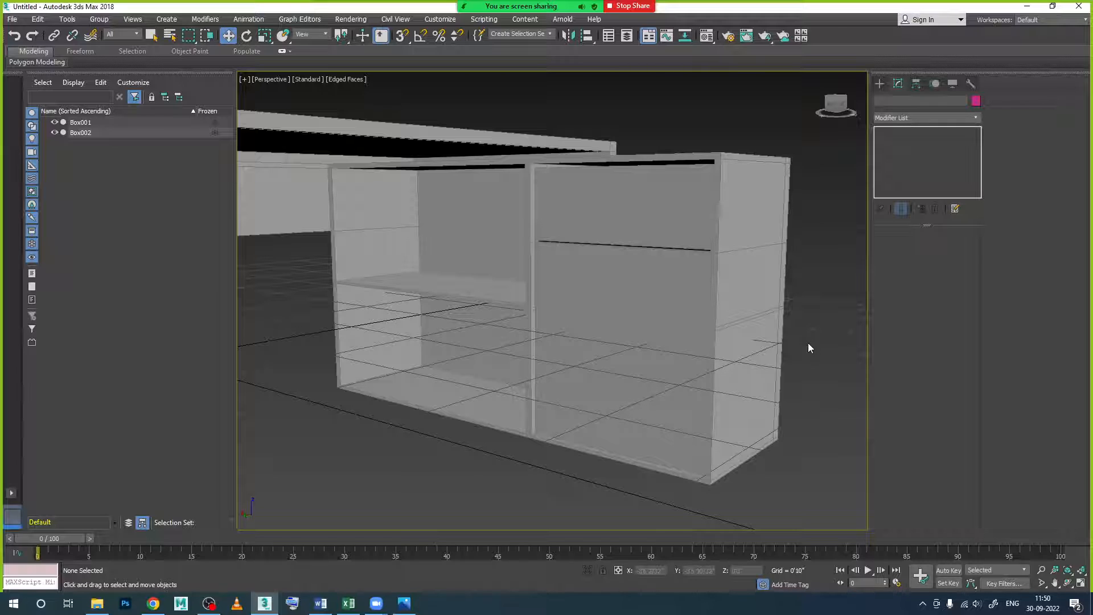
{"action": "scroll", "coordinate": [471, 261], "scroll_direction": "down", "scroll_amount": 5}
{"action": "middle_click_drag", "start_coordinate": [474, 289], "coordinate": [519, 289], "text": "alt"}
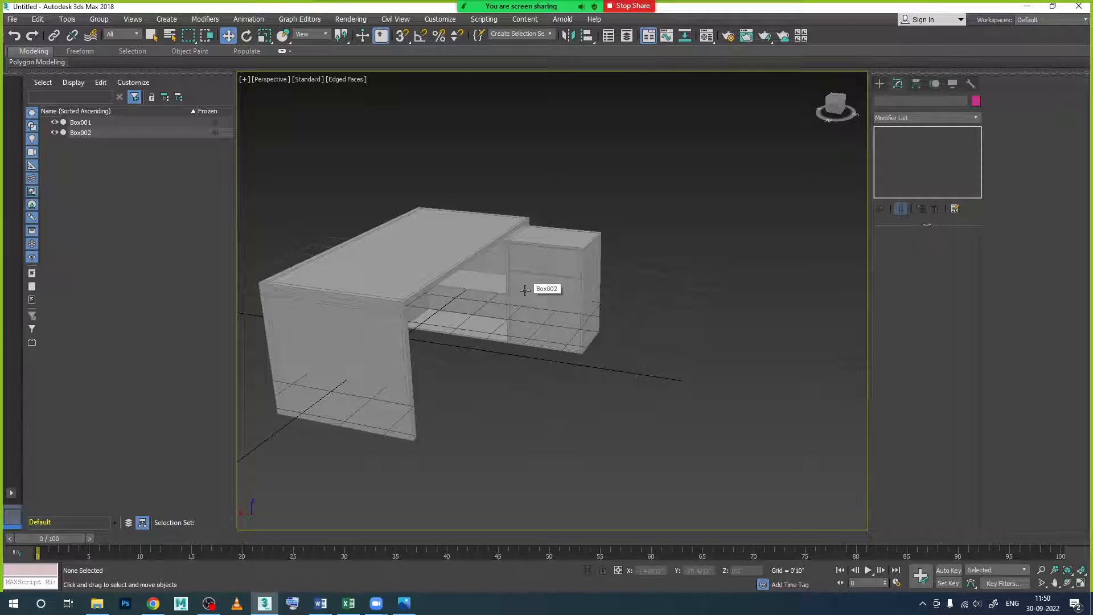
{"action": "middle_click_drag", "start_coordinate": [524, 290], "coordinate": [516, 299], "text": "alt"}
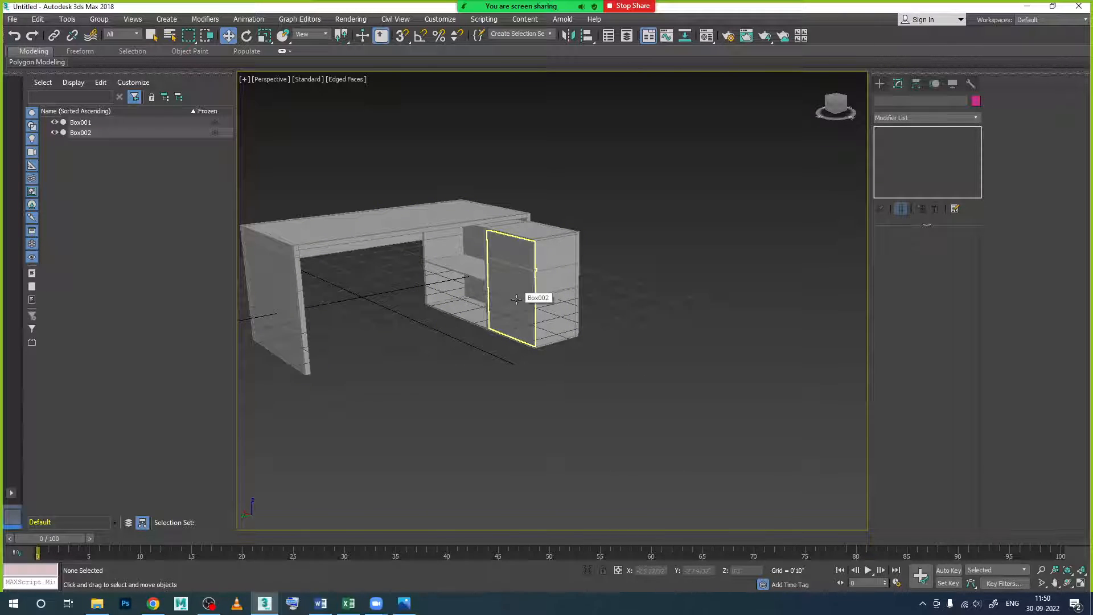
{"action": "scroll", "coordinate": [526, 292], "scroll_direction": "up", "scroll_amount": 5}
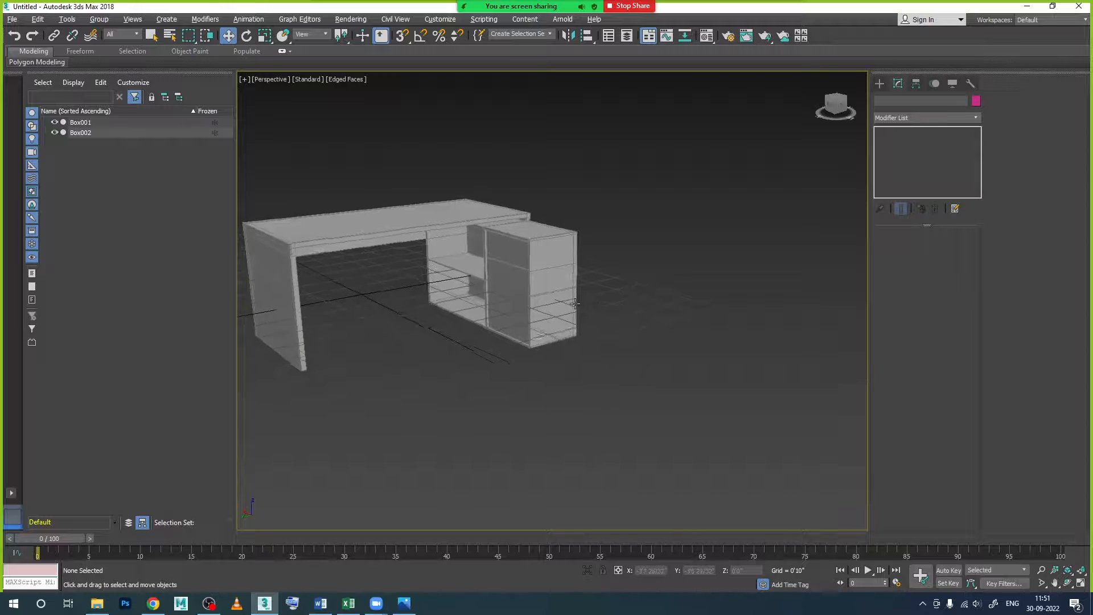
{"action": "scroll", "coordinate": [525, 291], "scroll_direction": "up", "scroll_amount": 1}
{"action": "middle_click_drag", "start_coordinate": [531, 288], "coordinate": [571, 337]}
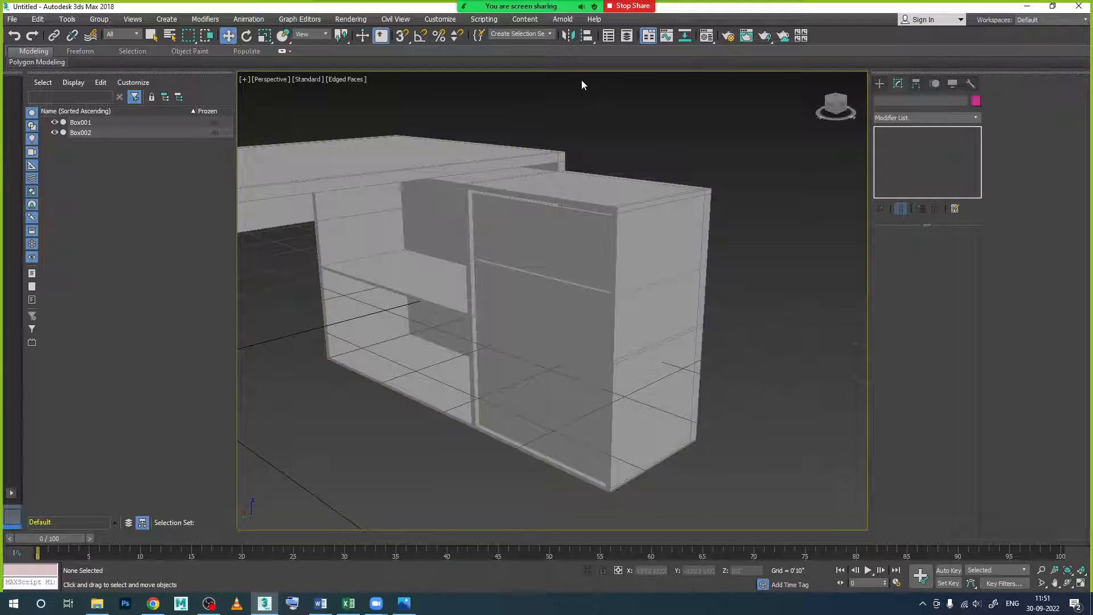
- Create a torus on the ground beside the storage unit, with radii of about 1'3 28/32" and 0'0 15/32"
{"action": "left_click", "coordinate": [880, 83]}
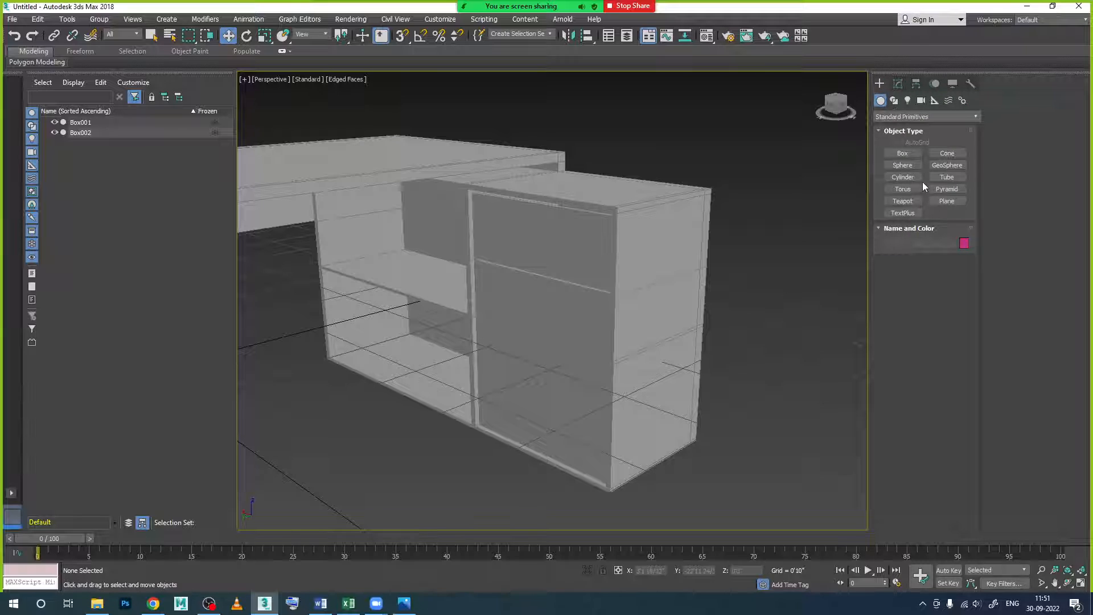
{"action": "left_click", "coordinate": [903, 177]}
{"action": "scroll", "coordinate": [616, 338], "scroll_direction": "down", "scroll_amount": 3}
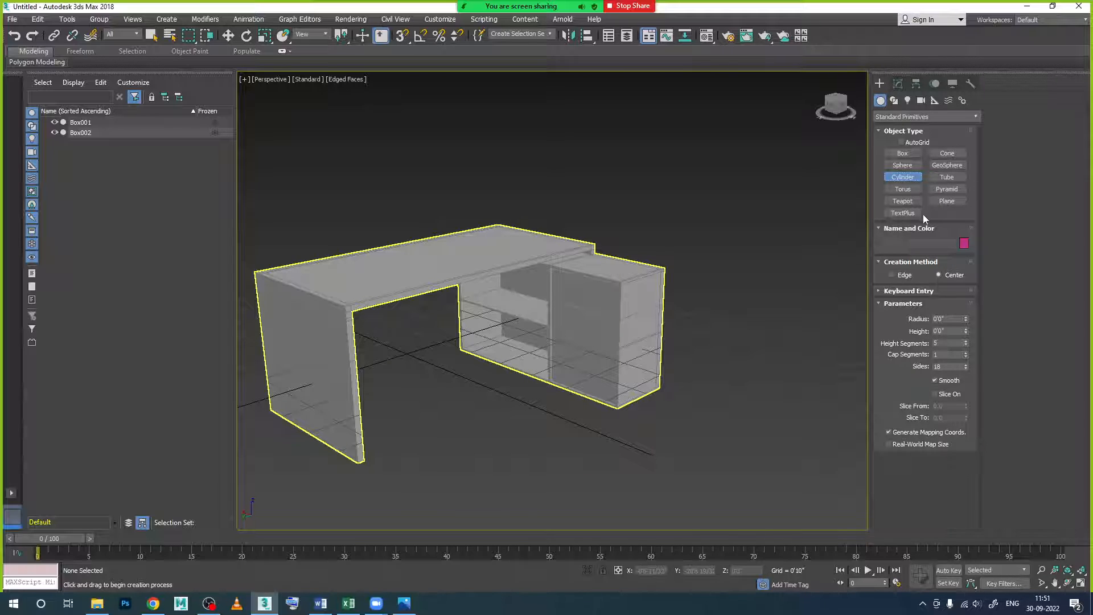
{"action": "left_click", "coordinate": [903, 189]}
{"action": "left_click_drag", "start_coordinate": [740, 401], "coordinate": [788, 438]}
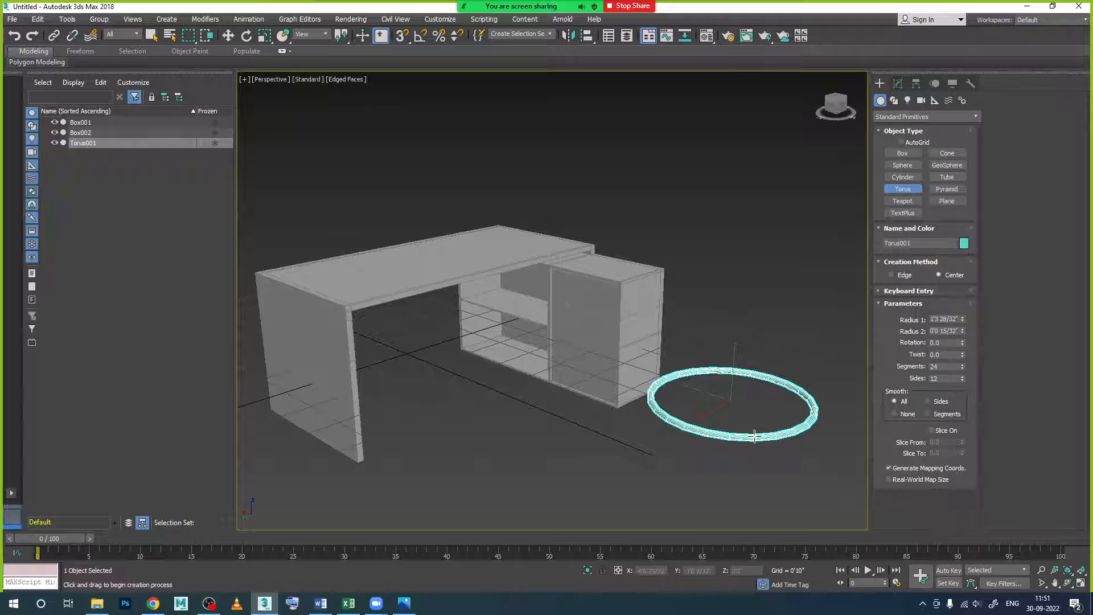
{"action": "left_click", "coordinate": [754, 435]}
{"action": "key", "text": "w"}
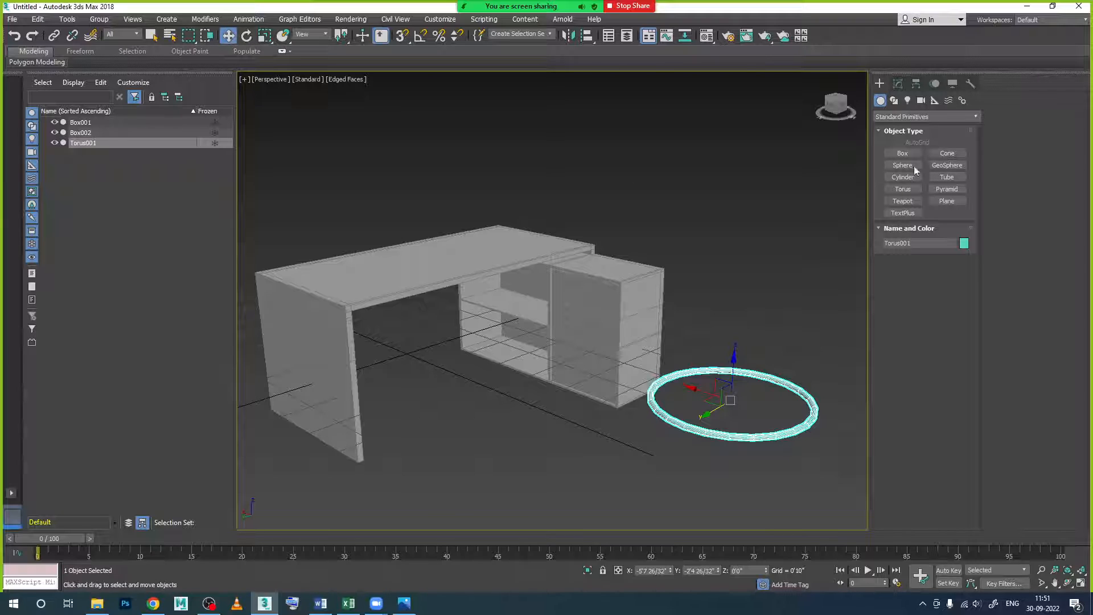
- Reduce the torus to a Radius 1 of 0'3" and a Radius 2 of 0'0 2/32"
{"action": "left_click", "coordinate": [898, 84]}
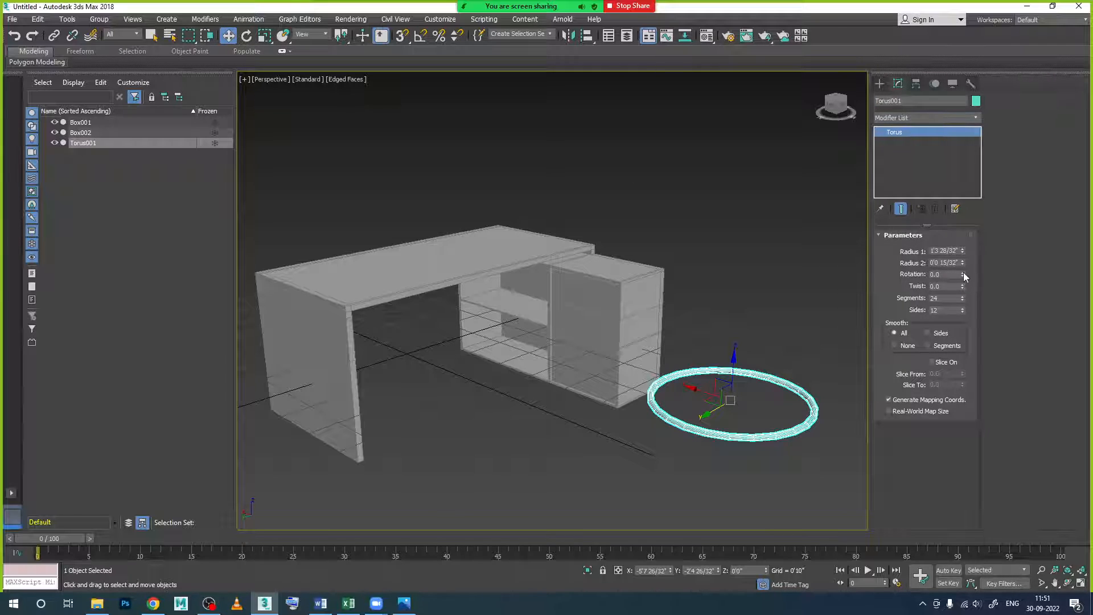
{"action": "left_click_drag", "start_coordinate": [962, 266], "coordinate": [960, 306]}
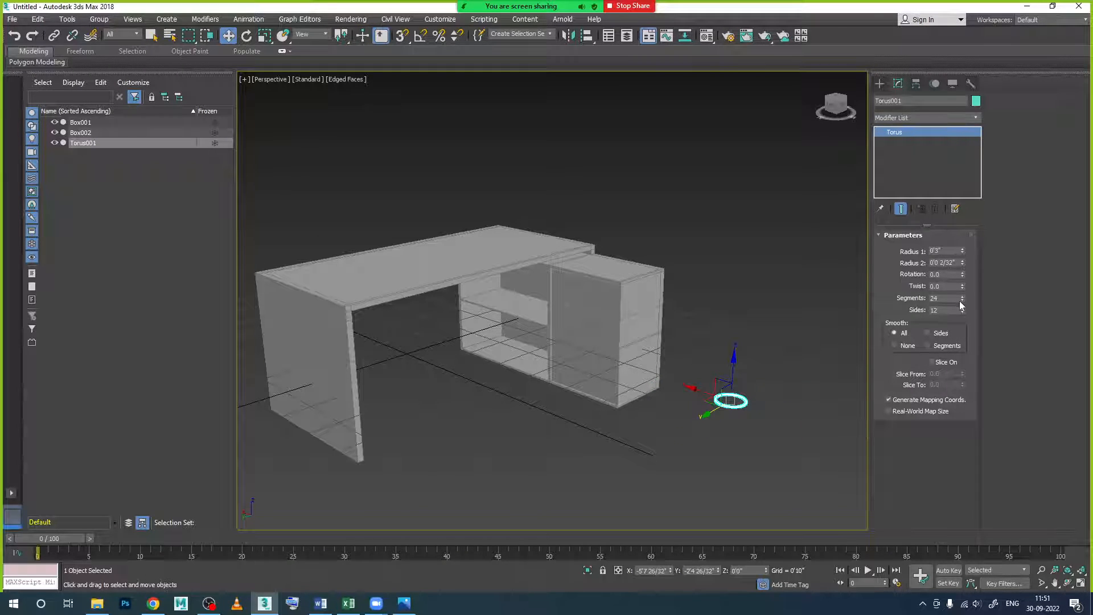
{"action": "left_click", "coordinate": [742, 422]}
{"action": "left_click", "coordinate": [742, 411]}
- In the Left view, raise the torus to about Z 1'1 26/32" and shift it sideways to about Y -3'3 24/32"
{"action": "key", "text": "alt+w"}
{"action": "key", "text": "alt+w"}
{"action": "scroll", "coordinate": [421, 297], "scroll_direction": "down", "scroll_amount": 3}
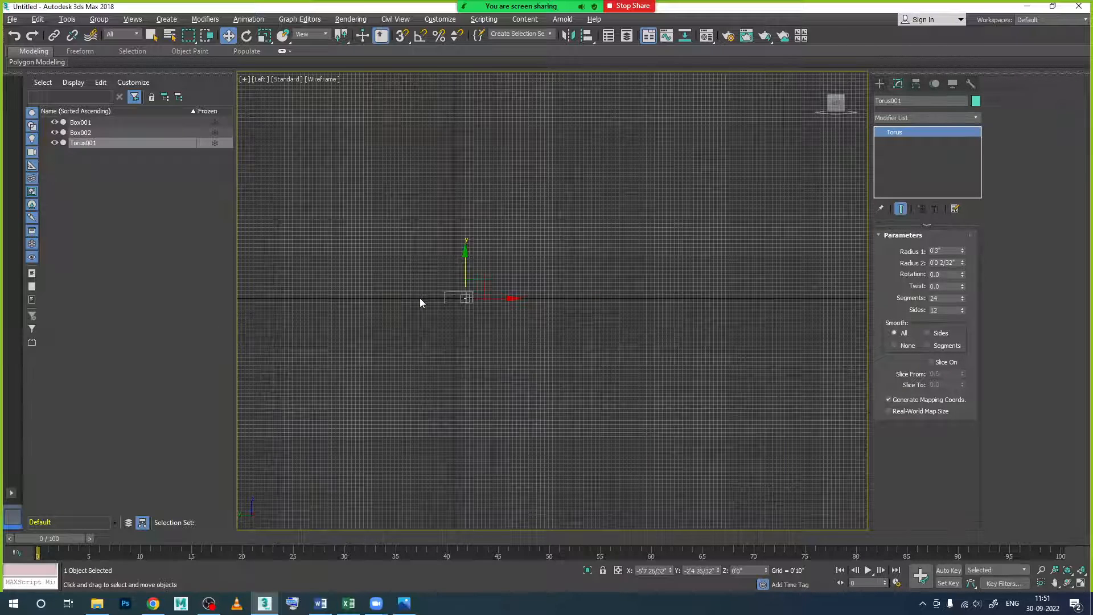
{"action": "scroll", "coordinate": [419, 298], "scroll_direction": "up", "scroll_amount": 5}
{"action": "left_click_drag", "start_coordinate": [433, 359], "coordinate": [484, 357]}
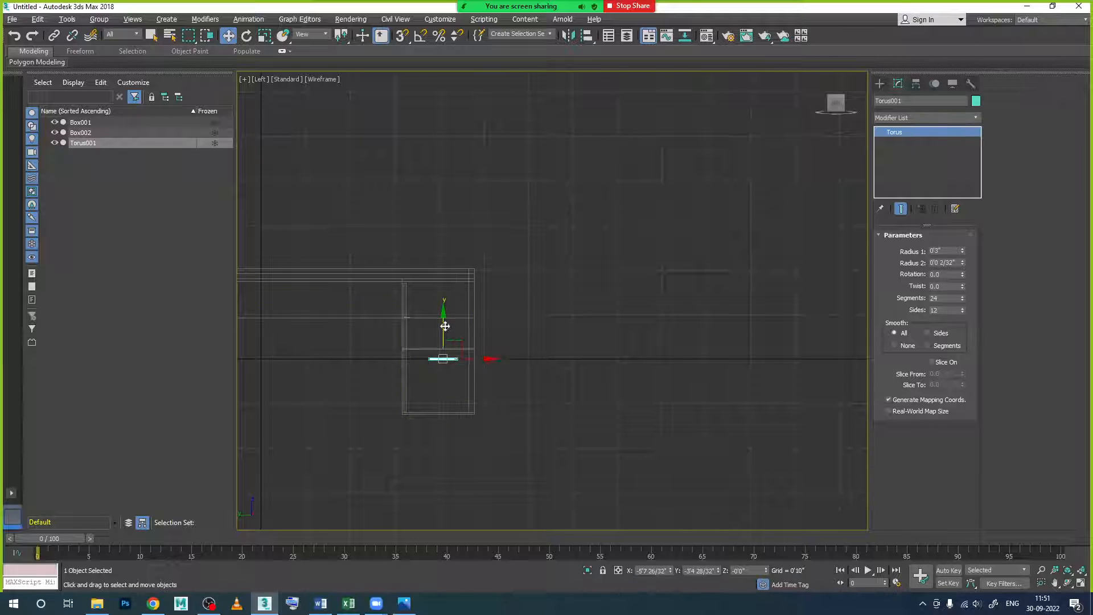
{"action": "left_click_drag", "start_coordinate": [438, 323], "coordinate": [438, 263]}
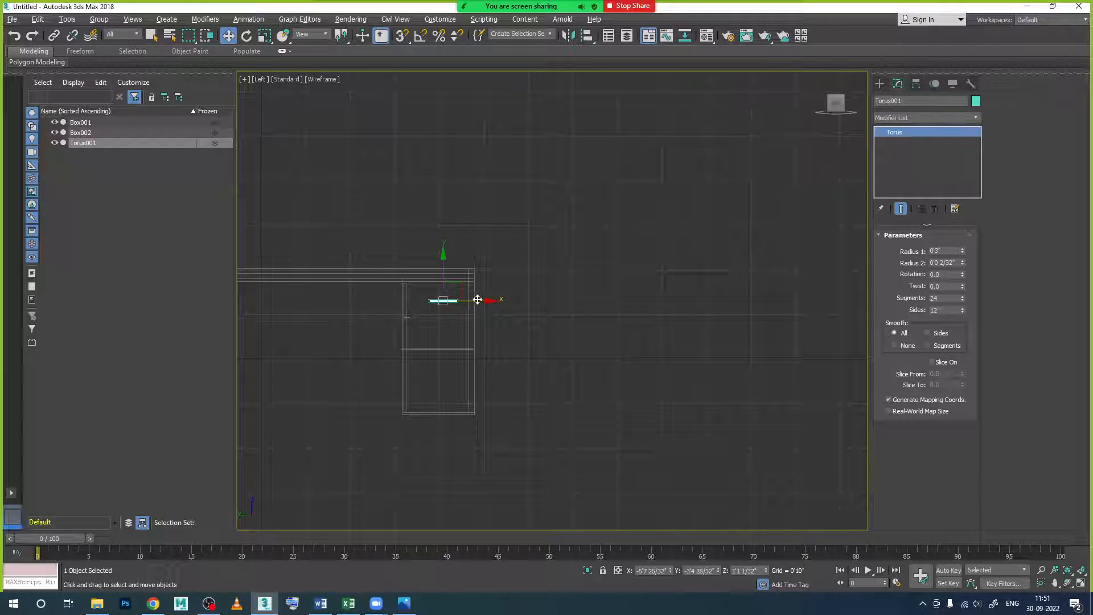
{"action": "left_click_drag", "start_coordinate": [479, 300], "coordinate": [473, 300]}
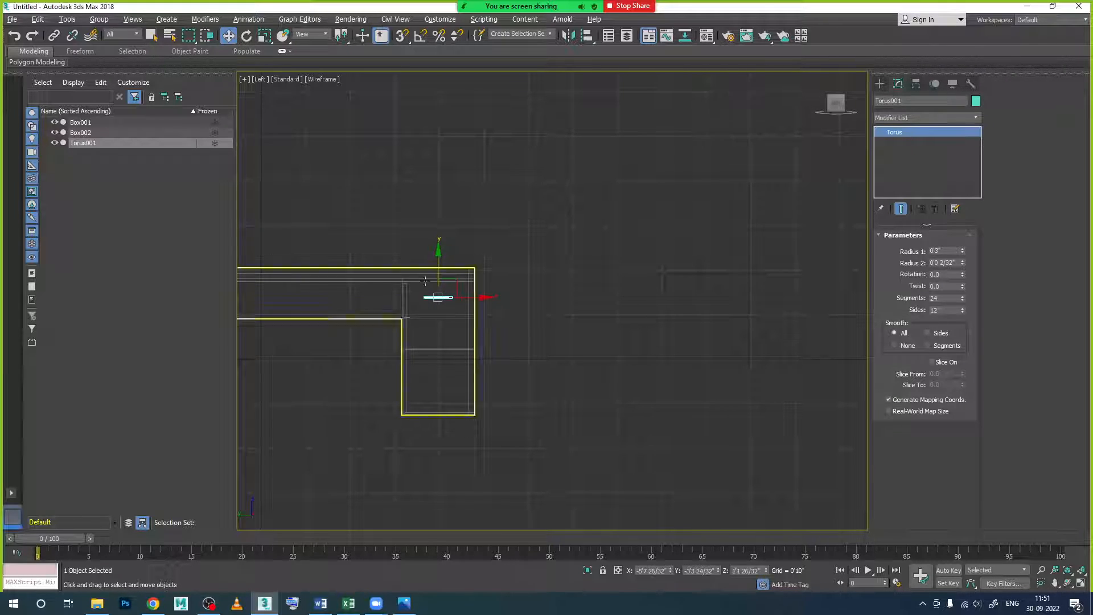
- In the Top view, move the torus onto the door panel's front edge, at about X -2'2 26/32", Y -2'7 20/32"
{"action": "key", "text": "alt+w"}
{"action": "key", "text": "alt+w"}
{"action": "scroll", "coordinate": [441, 229], "scroll_direction": "down", "scroll_amount": 7}
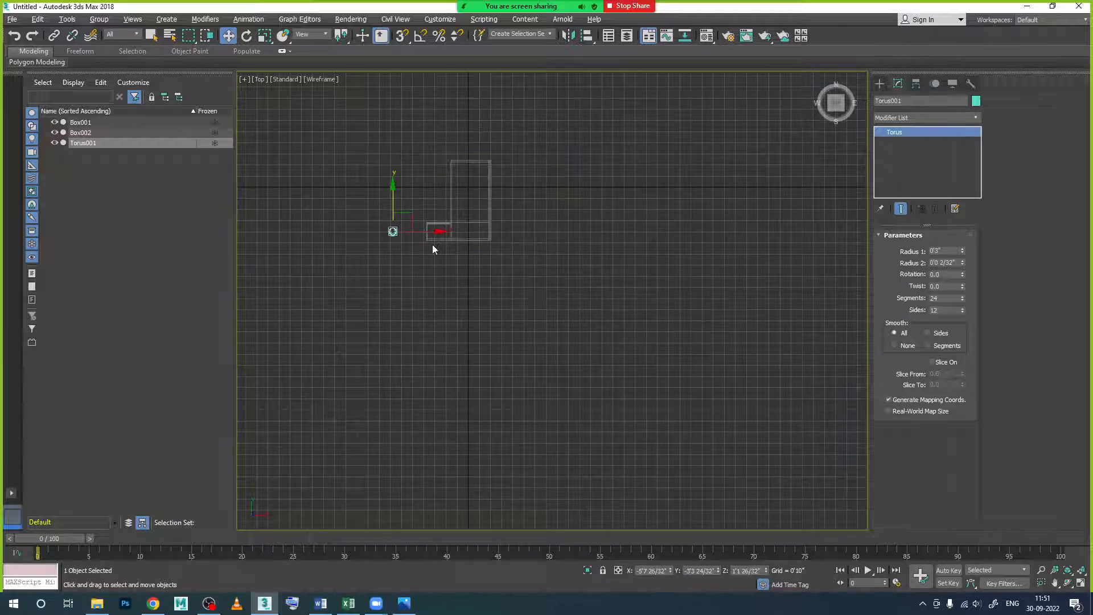
{"action": "scroll", "coordinate": [431, 243], "scroll_direction": "up", "scroll_amount": 3}
{"action": "scroll", "coordinate": [428, 244], "scroll_direction": "down", "scroll_amount": 3}
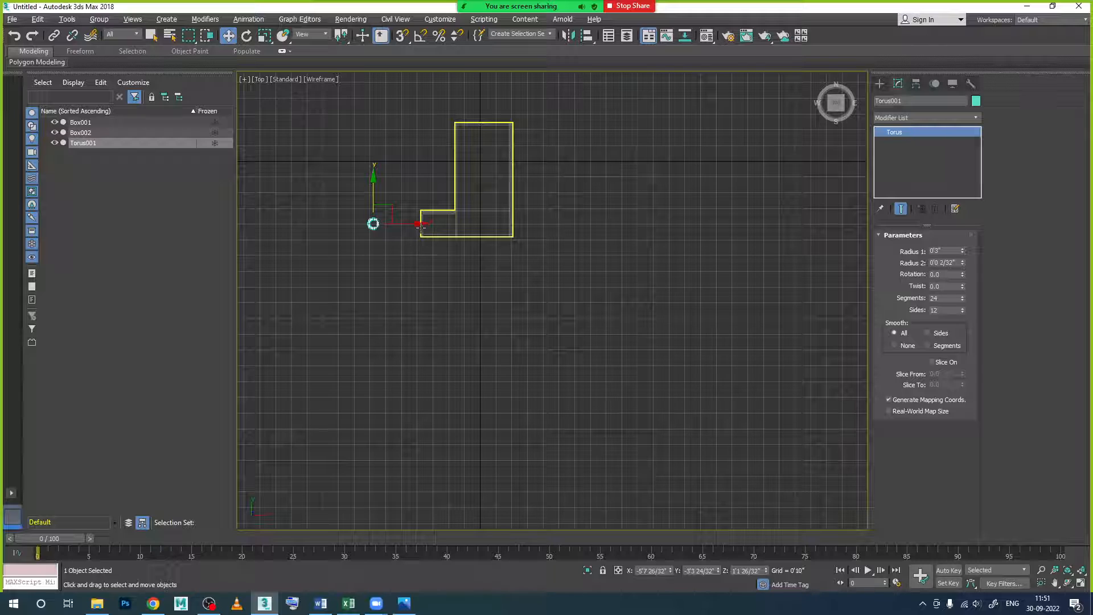
{"action": "left_click_drag", "start_coordinate": [406, 223], "coordinate": [438, 178]}
{"action": "scroll", "coordinate": [455, 247], "scroll_direction": "up", "scroll_amount": 4}
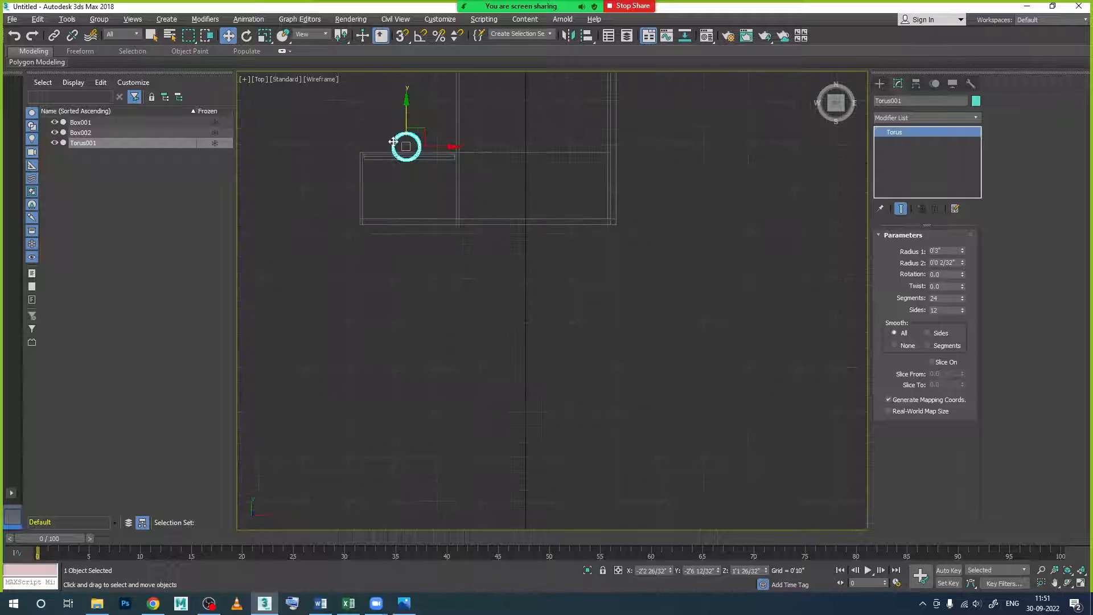
{"action": "scroll", "coordinate": [392, 141], "scroll_direction": "up", "scroll_amount": 5}
{"action": "left_click_drag", "start_coordinate": [450, 106], "coordinate": [448, 136]}
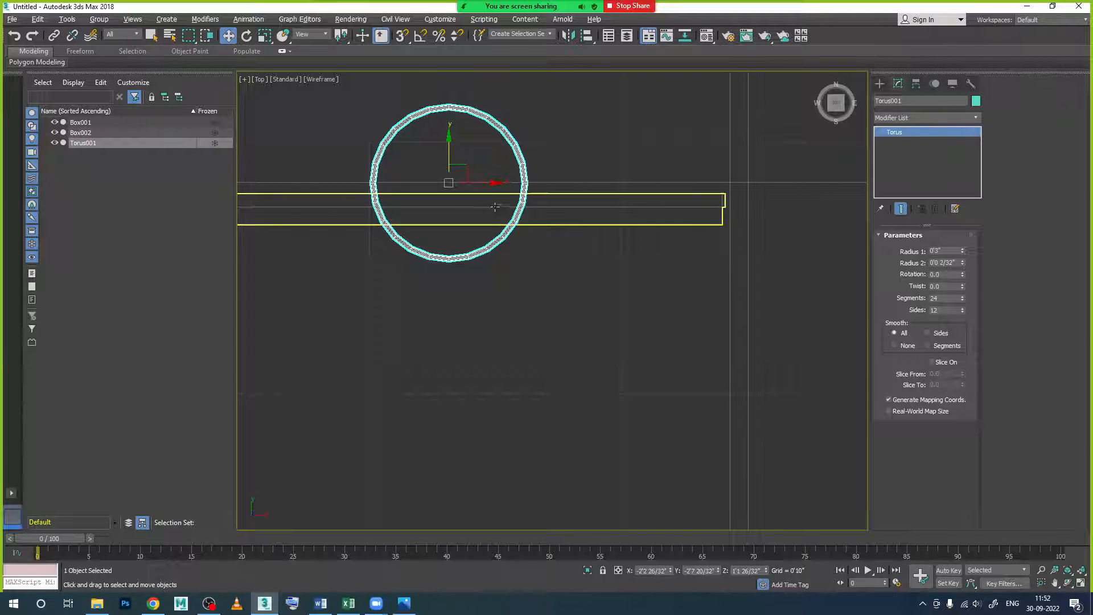
- Back in the Perspective view, push the torus deeper into the door panel to about Y -2'9 13/32", leaving a shorter arc as the handle
{"action": "key", "text": "alt+w"}
{"action": "key", "text": "alt+w"}
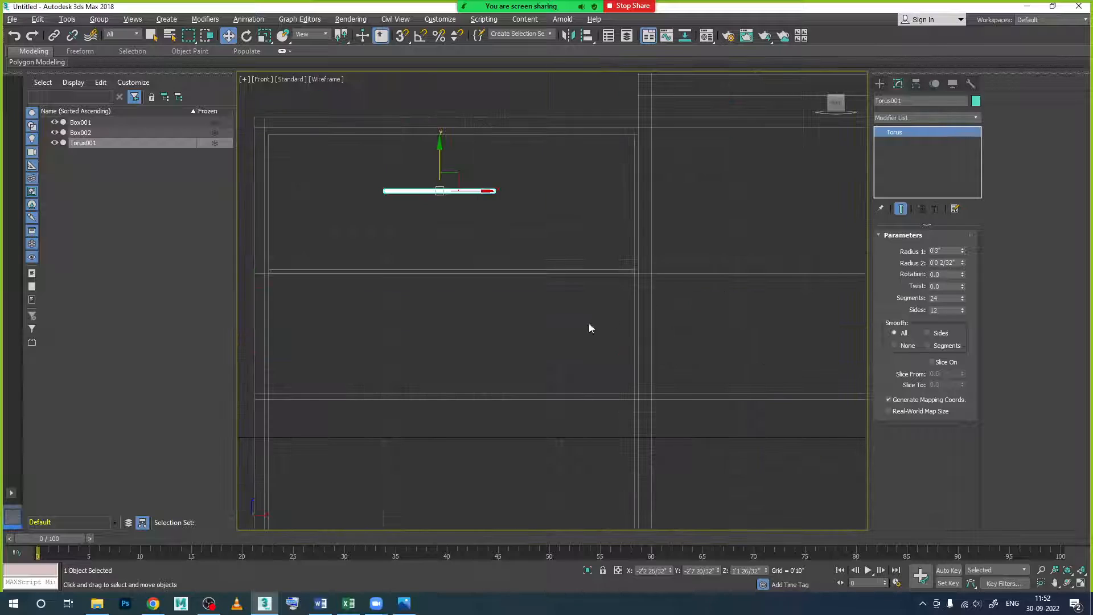
{"action": "key", "text": "alt+w"}
{"action": "key", "text": "alt+w"}
{"action": "scroll", "coordinate": [591, 339], "scroll_direction": "up", "scroll_amount": 5}
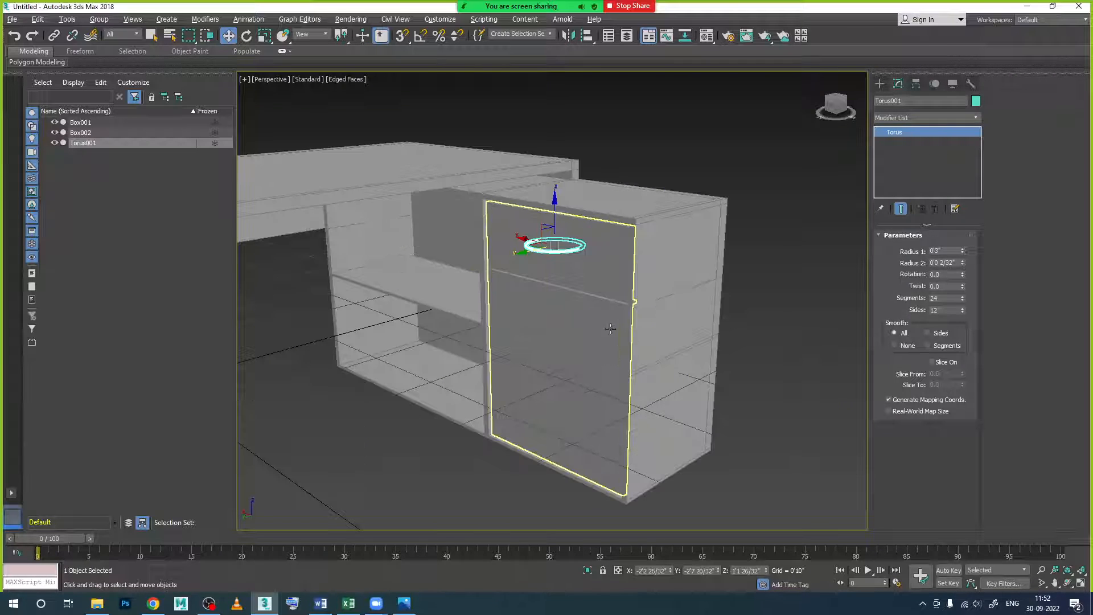
{"action": "middle_click_drag", "start_coordinate": [591, 339], "coordinate": [583, 342], "text": "alt"}
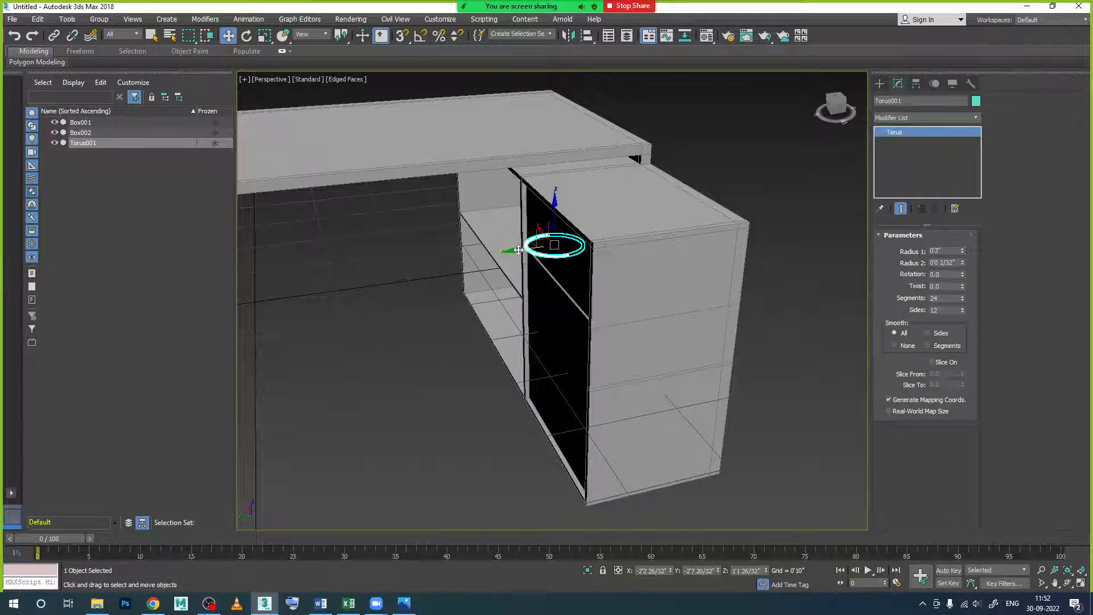
{"action": "left_click", "coordinate": [764, 311]}
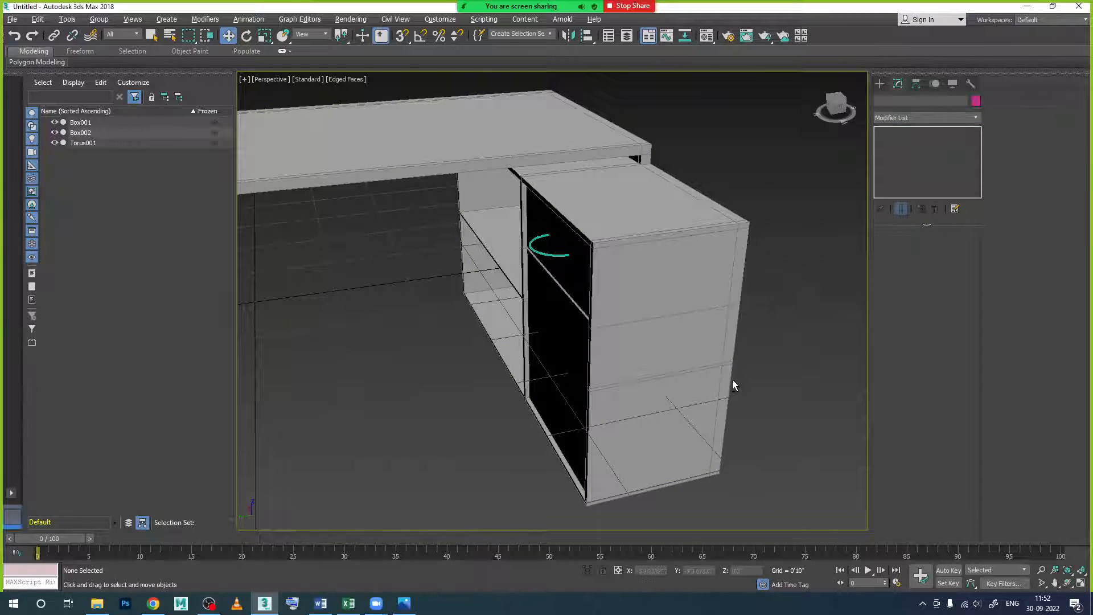
{"action": "middle_click_drag", "start_coordinate": [733, 380], "coordinate": [754, 388], "text": "alt"}
{"action": "left_click", "coordinate": [604, 279]}
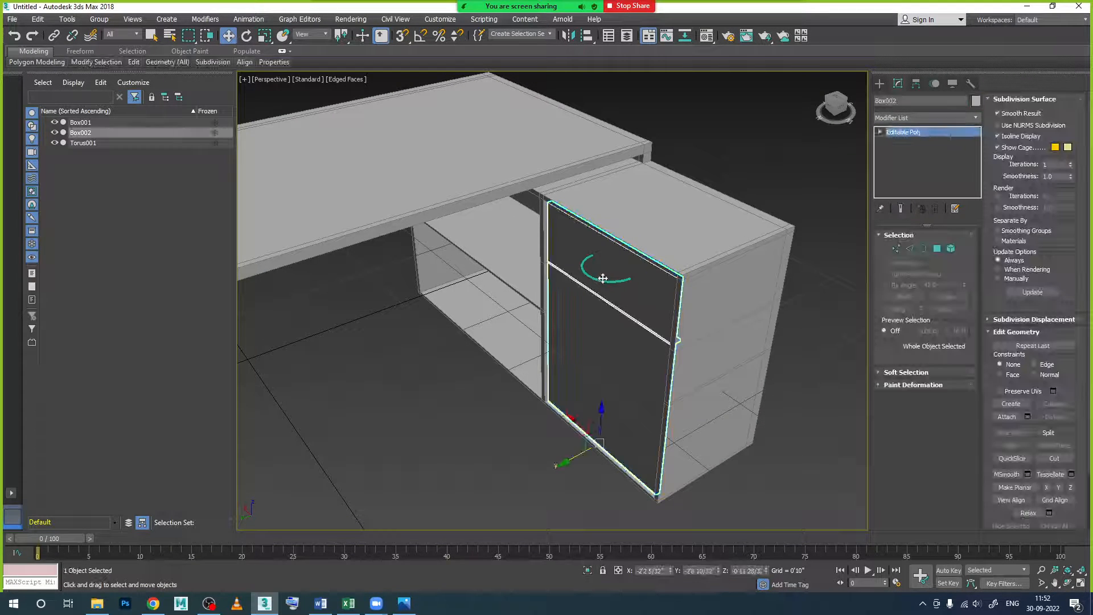
{"action": "left_click", "coordinate": [607, 280]}
{"action": "left_click_drag", "start_coordinate": [570, 284], "coordinate": [581, 281]}
{"action": "left_click", "coordinate": [828, 385]}
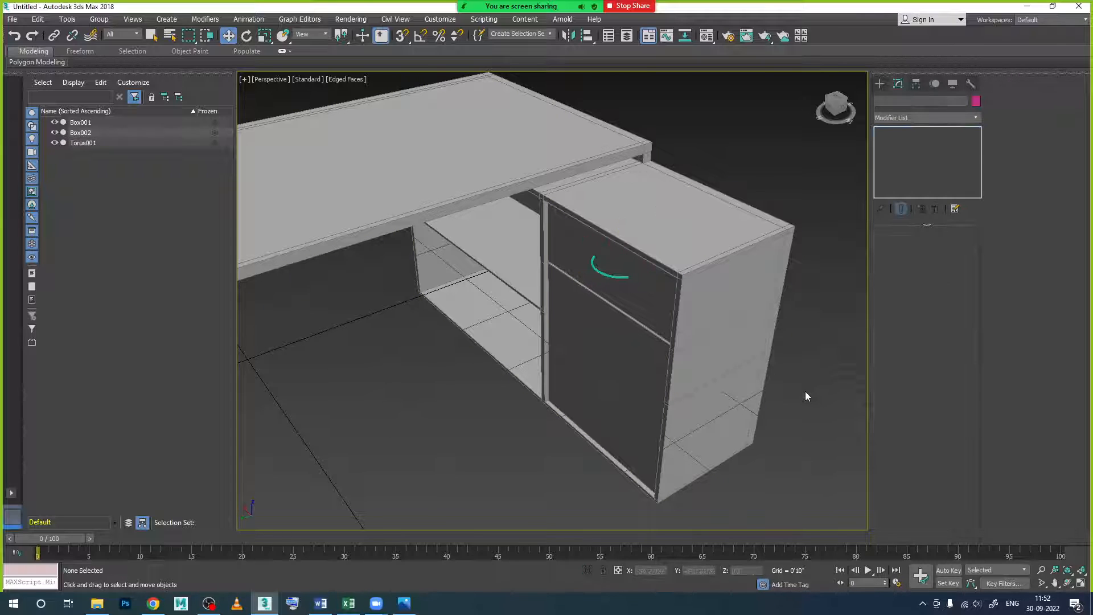
- Thicken the torus handle by setting its Radius 2 to 0'0 3/32"
{"action": "mouse_move", "coordinate": [805, 391]}
{"action": "middle_mouse_down", "text": "alt"}
{"action": "mouse_move", "coordinate": [778, 392]}
{"action": "mouse_move", "coordinate": [786, 386]}
{"action": "middle_mouse_up", "text": "alt"}
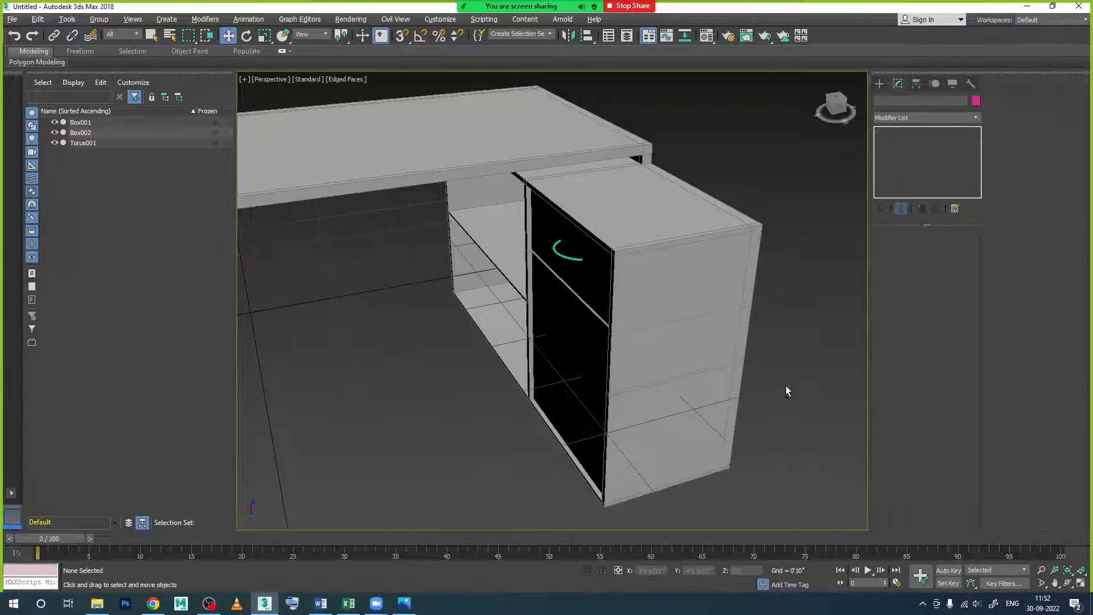
{"action": "scroll", "coordinate": [640, 280], "scroll_direction": "up", "scroll_amount": 2}
{"action": "left_click", "coordinate": [555, 250]}
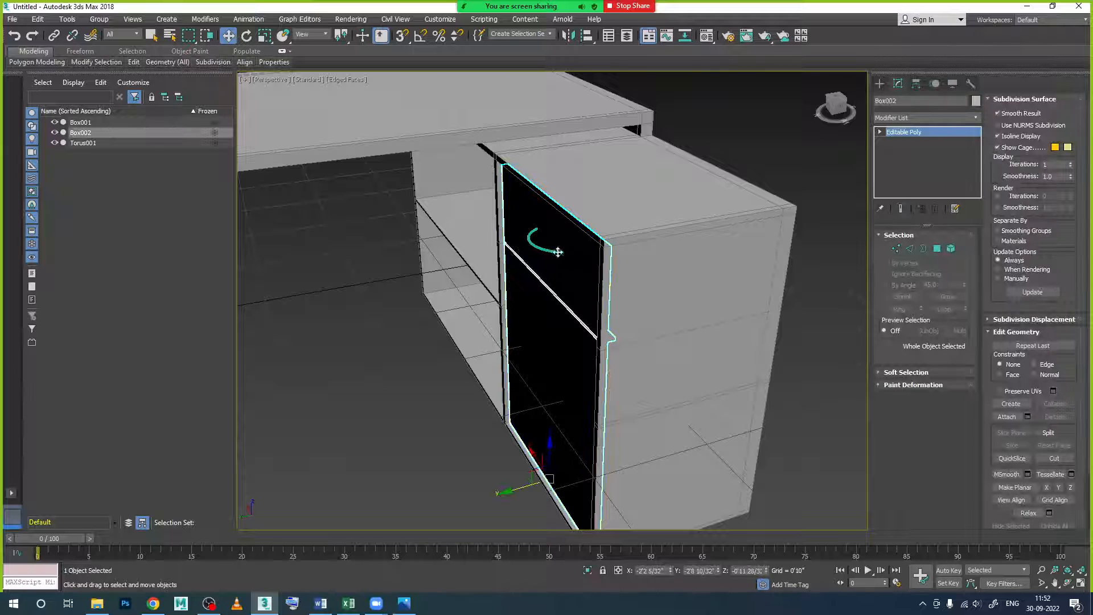
{"action": "left_click", "coordinate": [558, 252]}
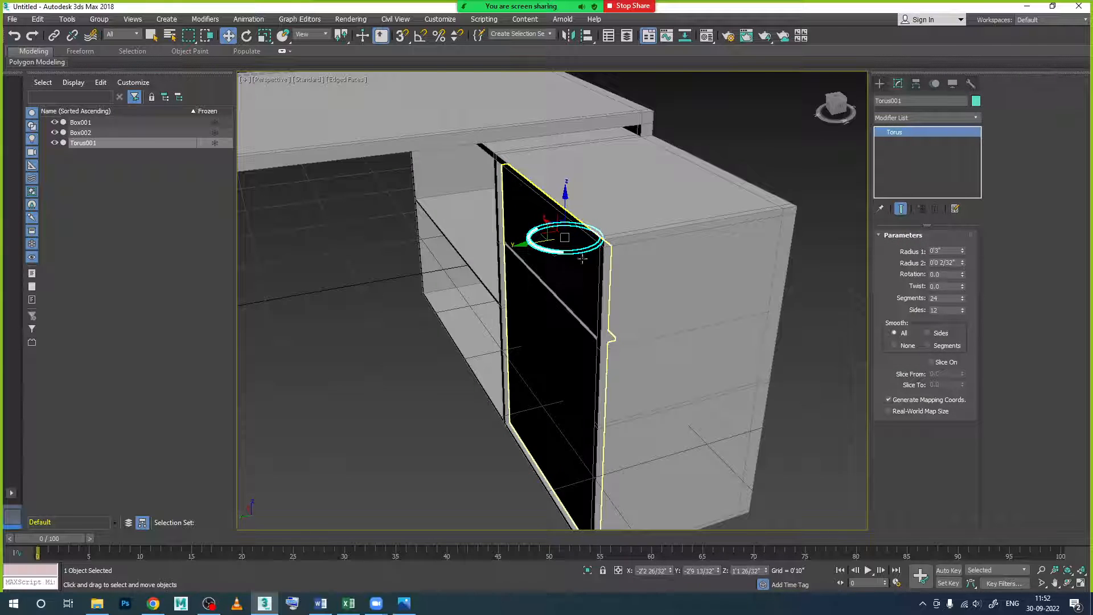
{"action": "left_click", "coordinate": [961, 261]}
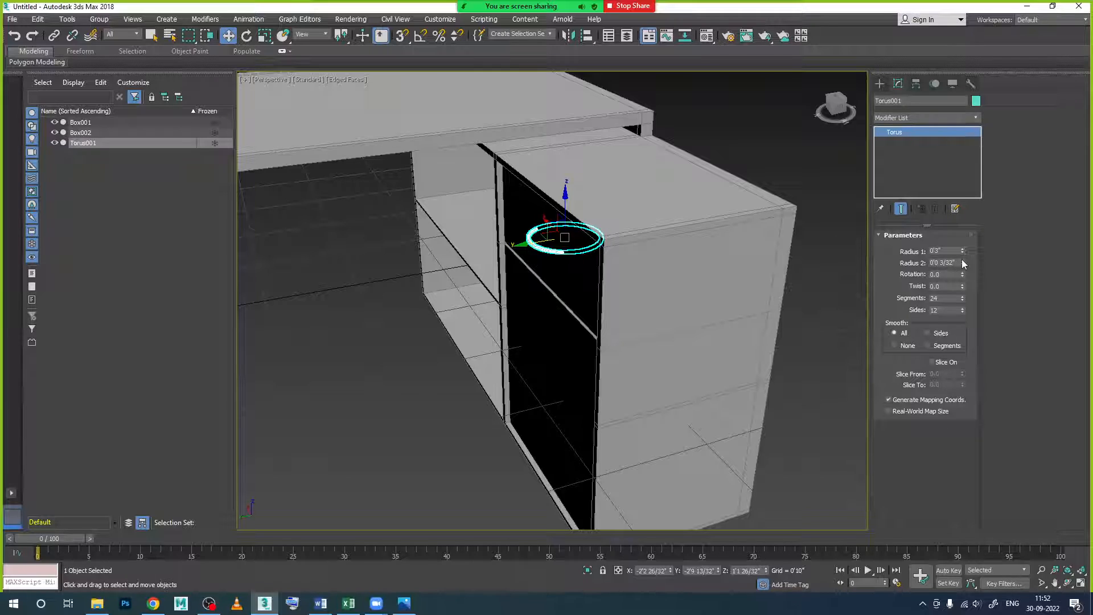
- Switch to the Top view with the torus handle selected and convert it to an Editable Poly
{"action": "left_click", "coordinate": [805, 317]}
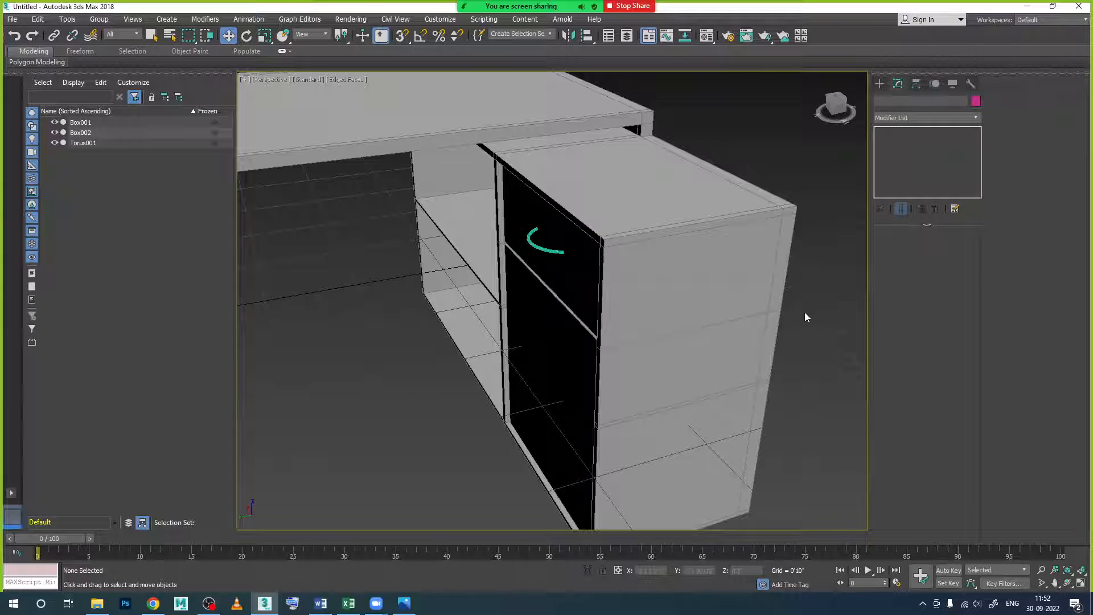
{"action": "left_click", "coordinate": [562, 253]}
{"action": "scroll", "coordinate": [548, 240], "scroll_direction": "up", "scroll_amount": 4}
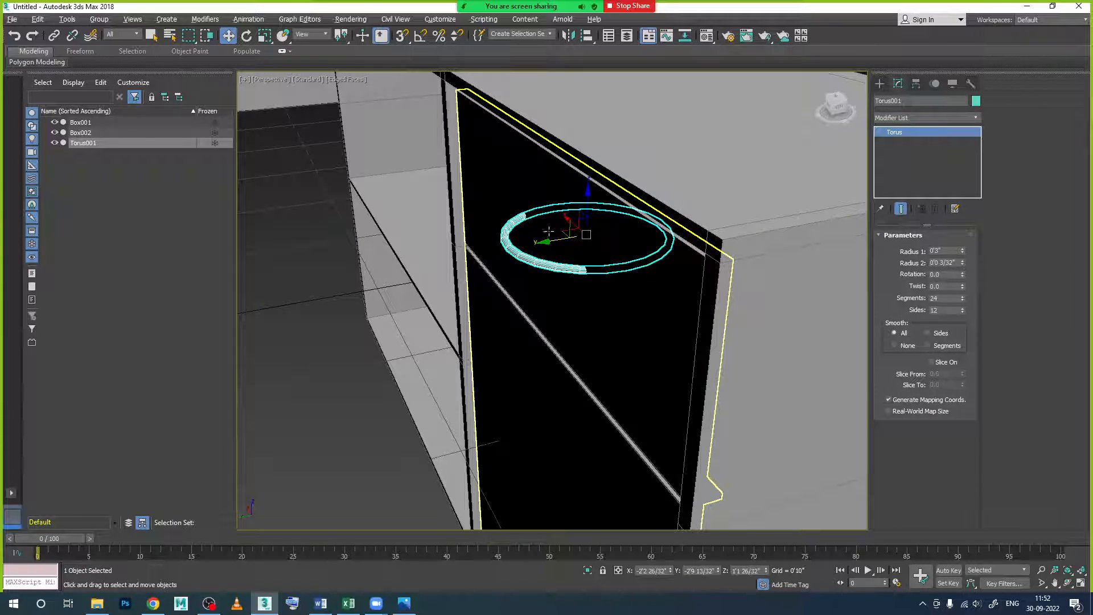
{"action": "key", "text": "alt+w"}
{"action": "left_click", "coordinate": [351, 187]}
{"action": "key", "text": "alt+w"}
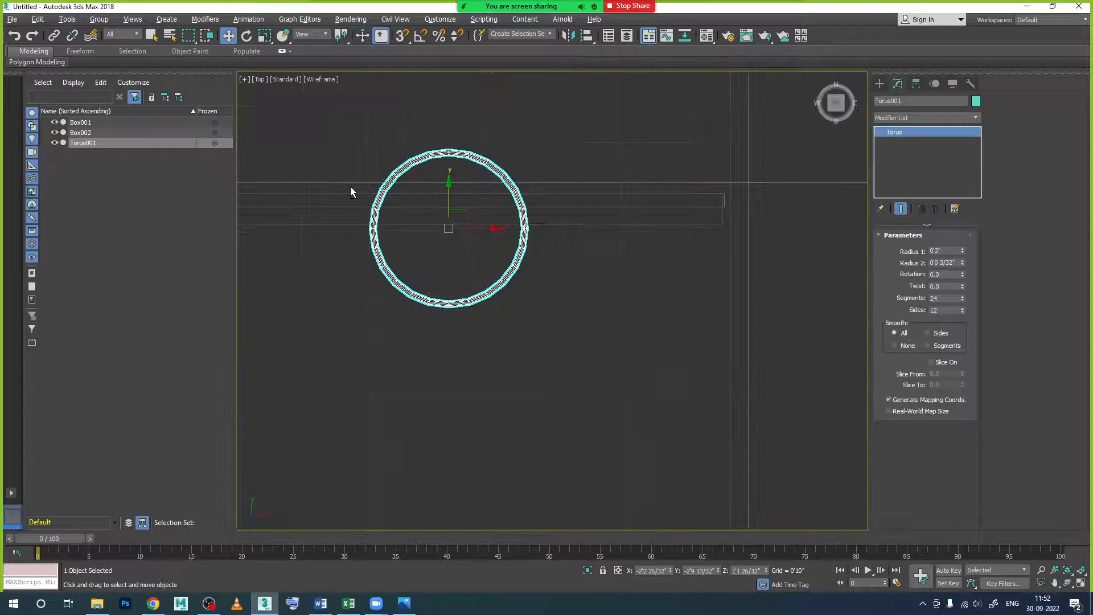
{"action": "right_click", "coordinate": [523, 251]}
{"action": "mouse_move", "coordinate": [558, 365]}
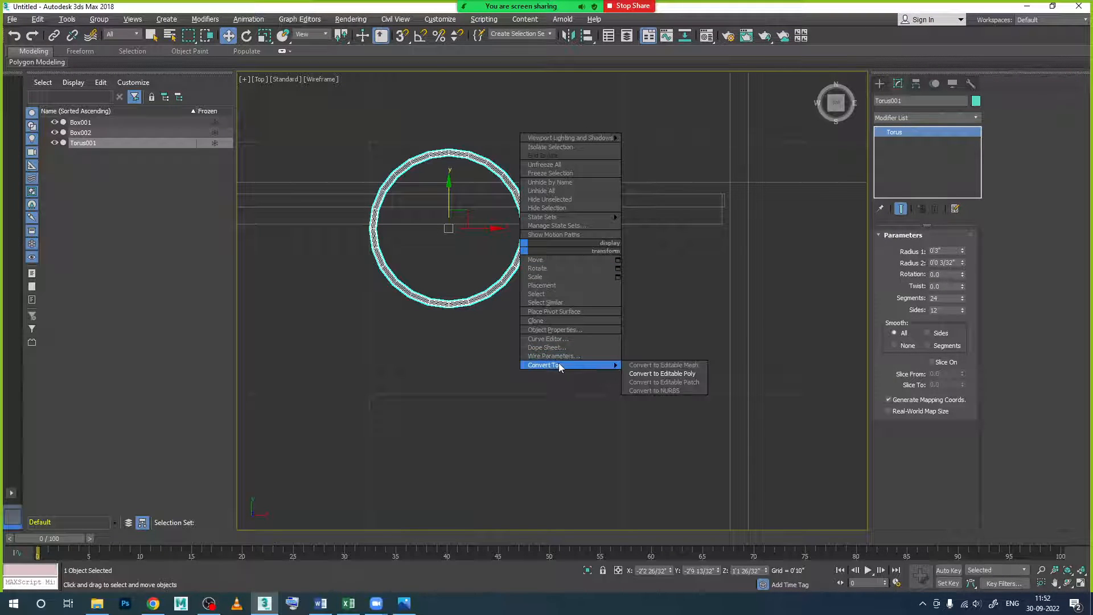
{"action": "left_click", "coordinate": [660, 375]}
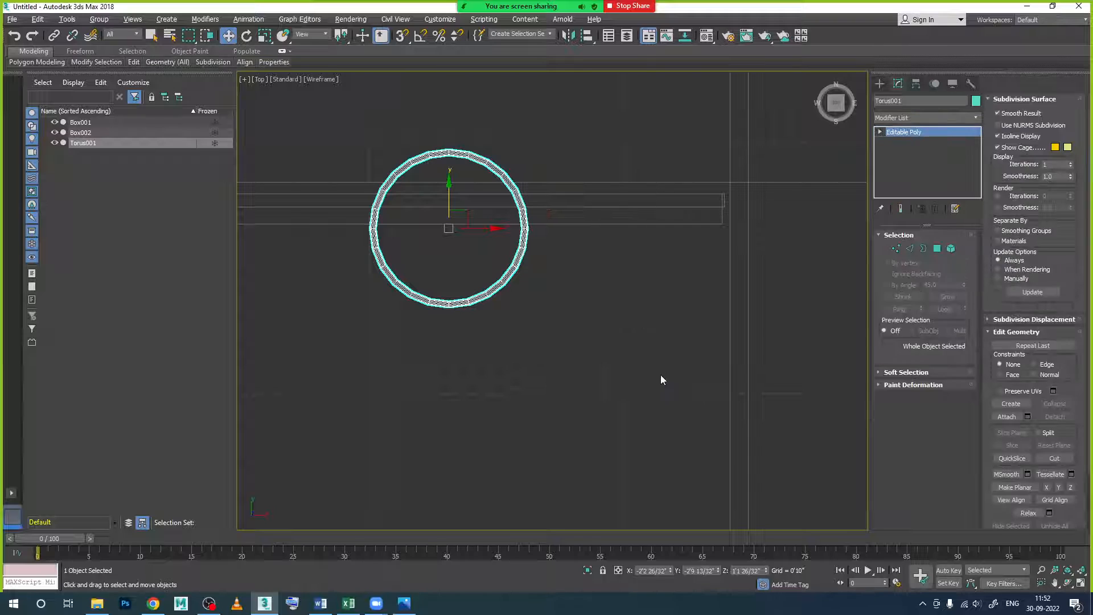
- Delete the torus polygons that lie inside and behind the door panel, keeping only the front arc as the handle
{"action": "left_click", "coordinate": [937, 249]}
{"action": "left_click_drag", "start_coordinate": [324, 323], "coordinate": [599, 198]}
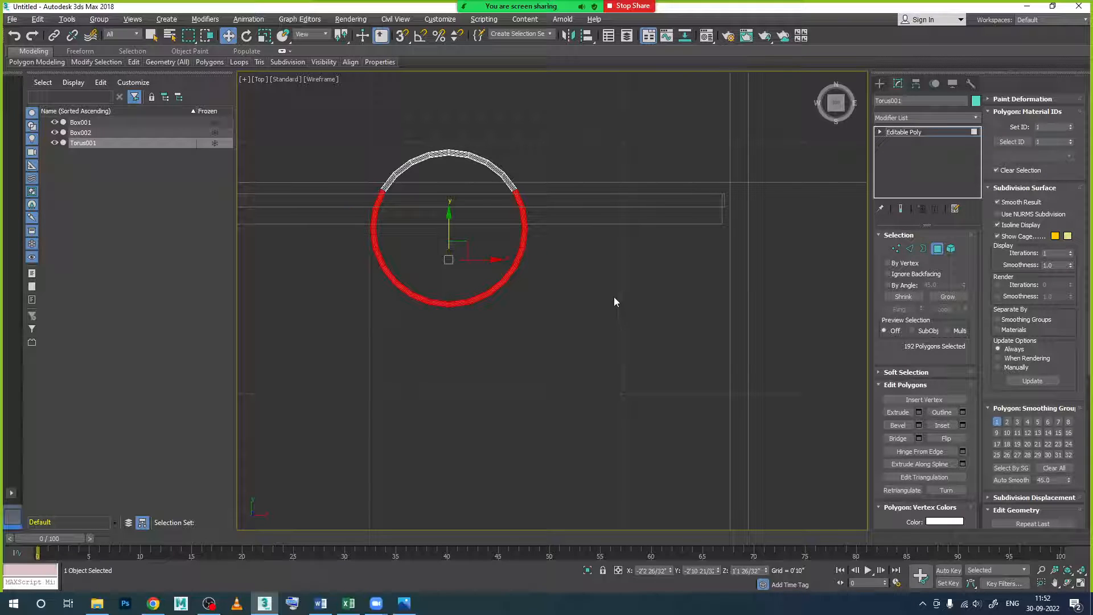
{"action": "key", "text": "Delete"}
{"action": "left_click", "coordinate": [937, 248]}
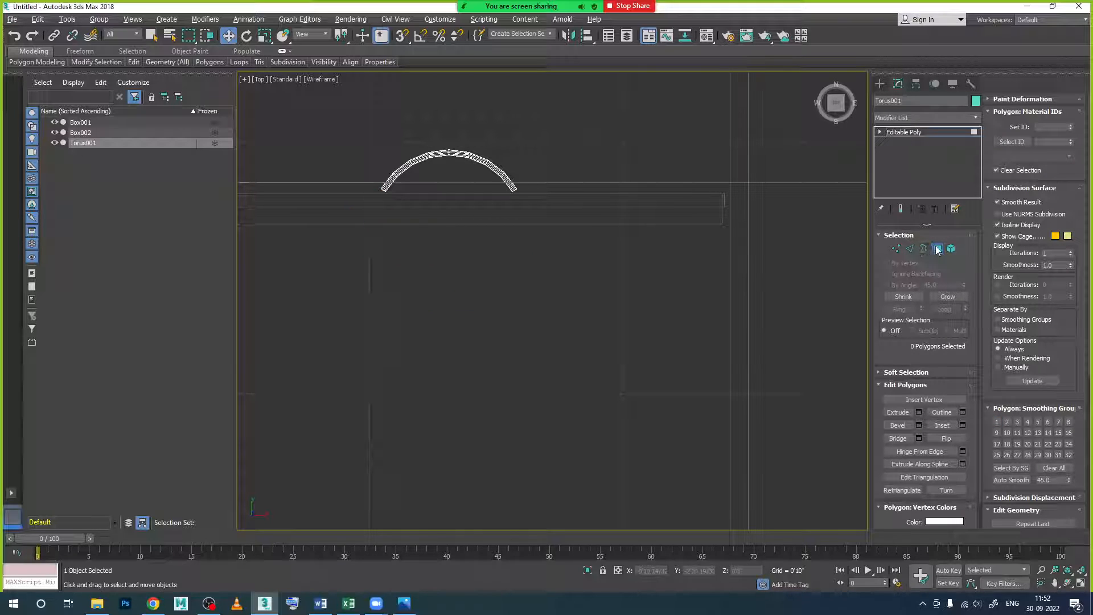
- Inspect the trimmed handle arc in the Front and Perspective views, and return to the Top view with it selected
{"action": "key", "text": "alt+w"}
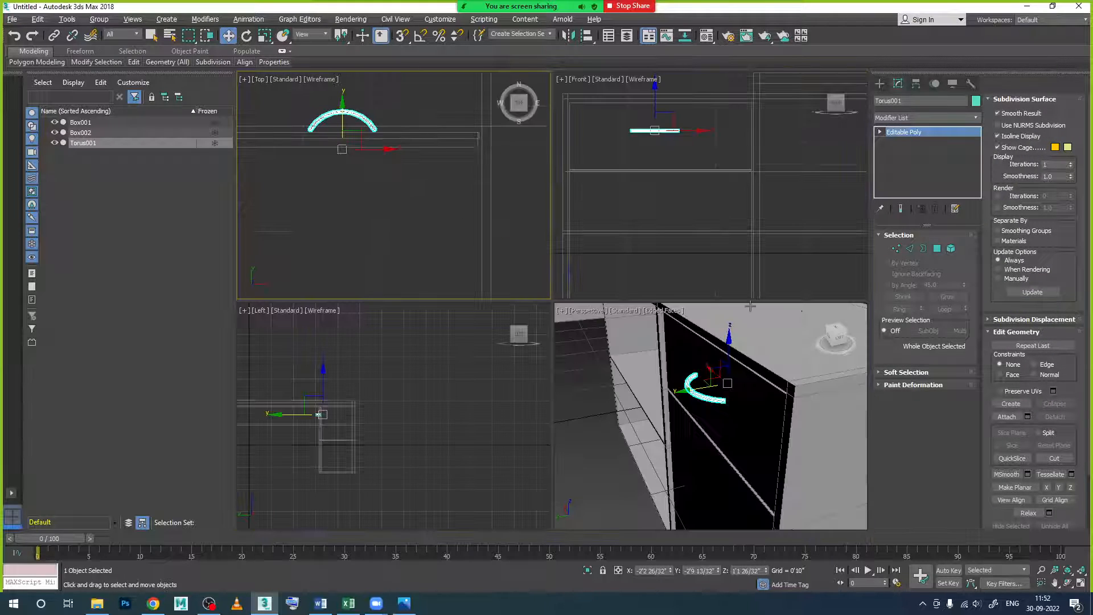
{"action": "right_click", "coordinate": [748, 294]}
{"action": "key", "text": "alt+w"}
{"action": "left_click", "coordinate": [668, 310]}
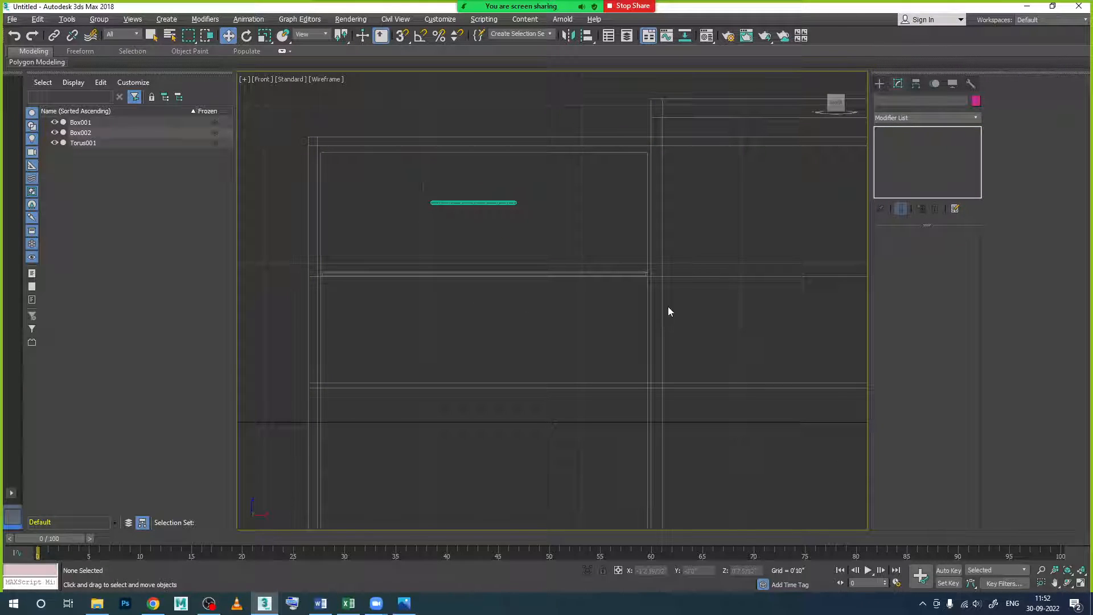
{"action": "key", "text": "alt+w"}
{"action": "right_click", "coordinate": [672, 298]}
{"action": "key", "text": "alt+w"}
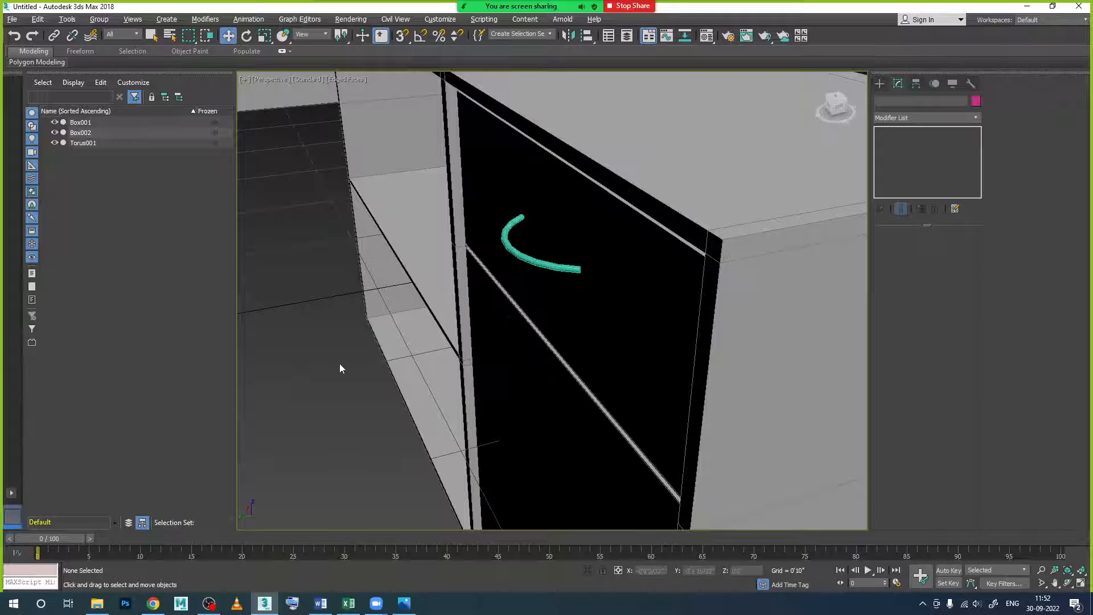
{"action": "scroll", "coordinate": [554, 276], "scroll_direction": "up", "scroll_amount": 5}
{"action": "left_click", "coordinate": [551, 268]}
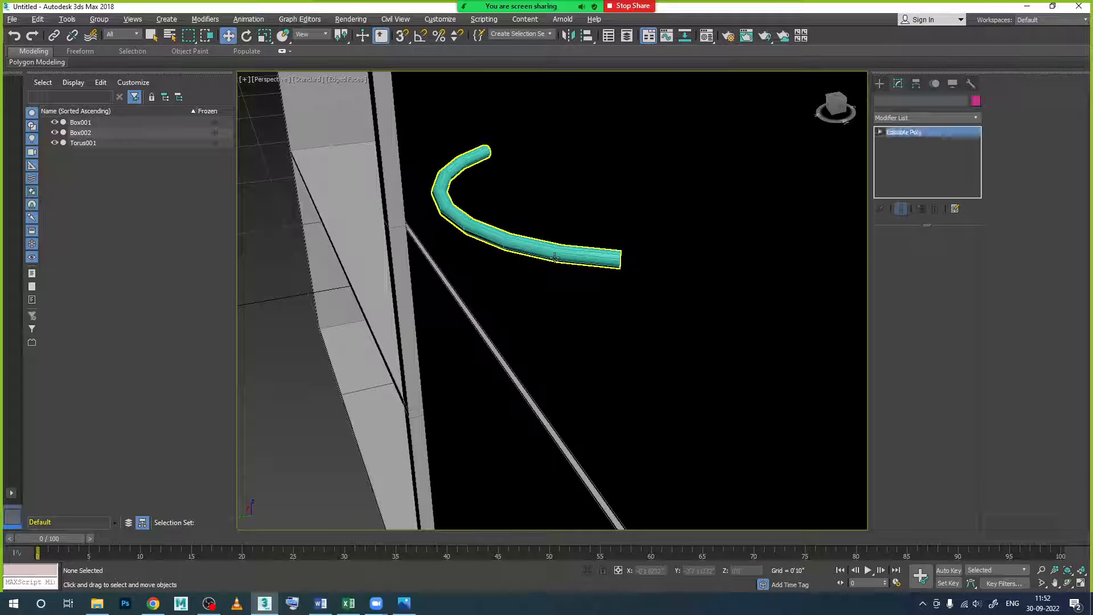
{"action": "key", "text": "alt+w"}
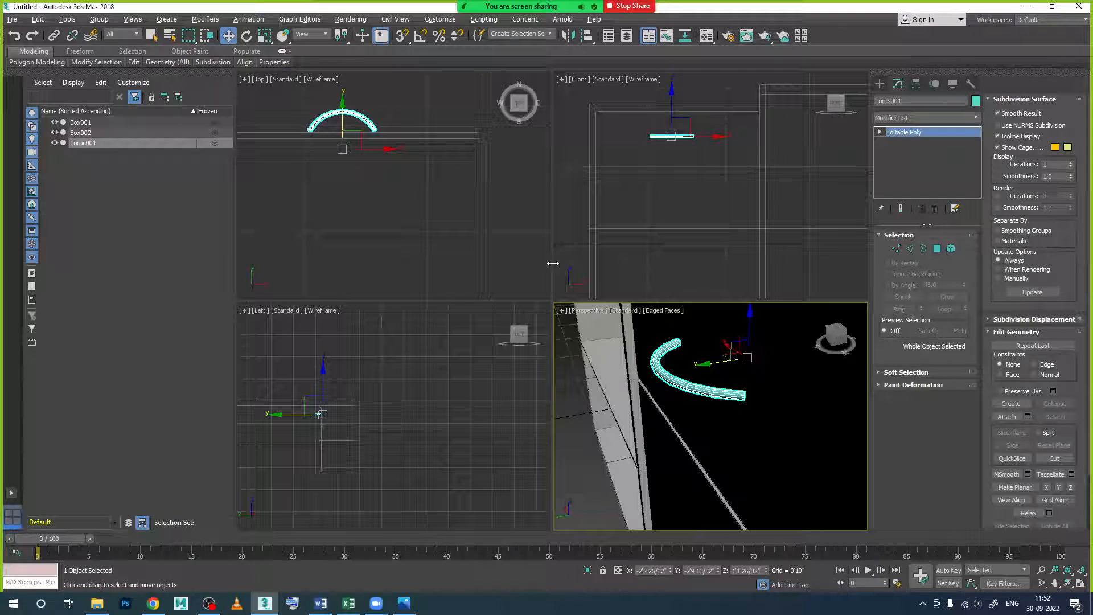
{"action": "right_click", "coordinate": [513, 225]}
{"action": "key", "text": "alt+w"}
{"action": "scroll", "coordinate": [453, 172], "scroll_direction": "up", "scroll_amount": 4}
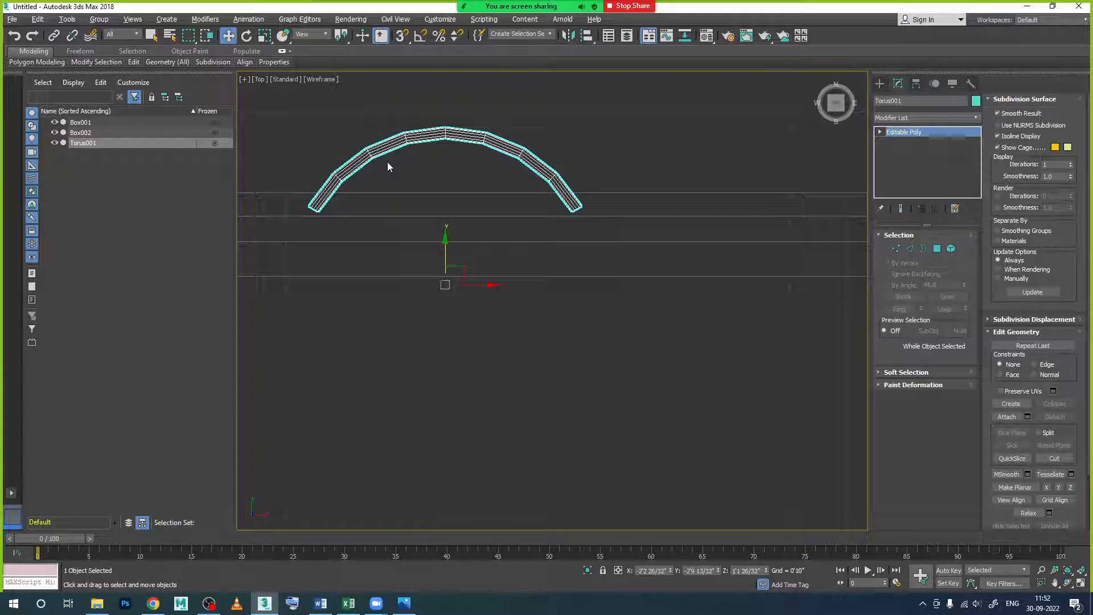
{"action": "key", "text": "r"}
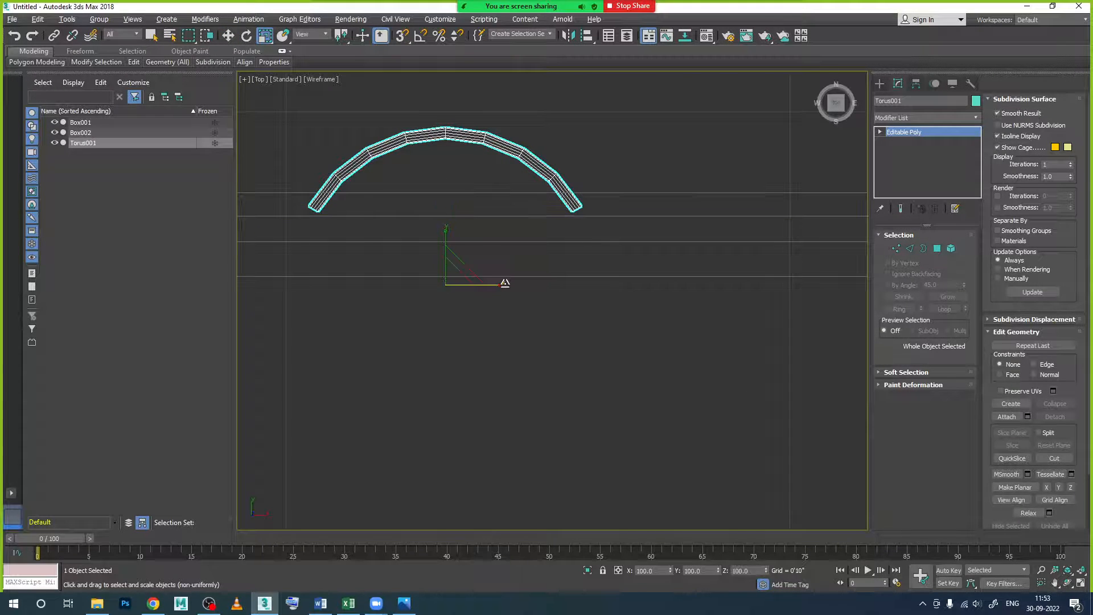
{"action": "left_click_drag", "start_coordinate": [502, 286], "coordinate": [487, 287]}
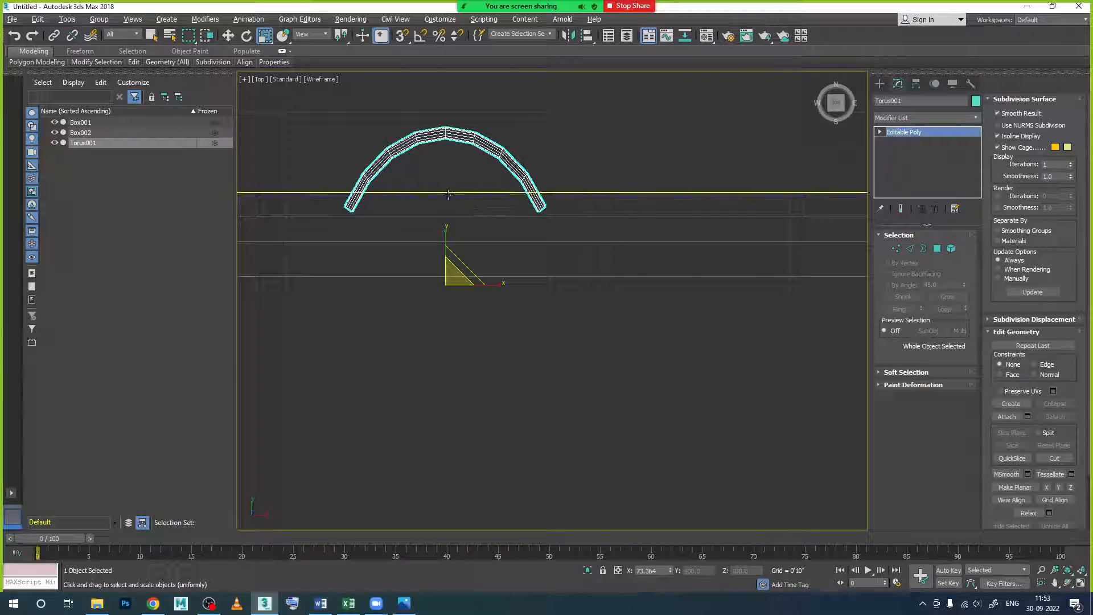
{"action": "key", "text": "ctrl+z"}
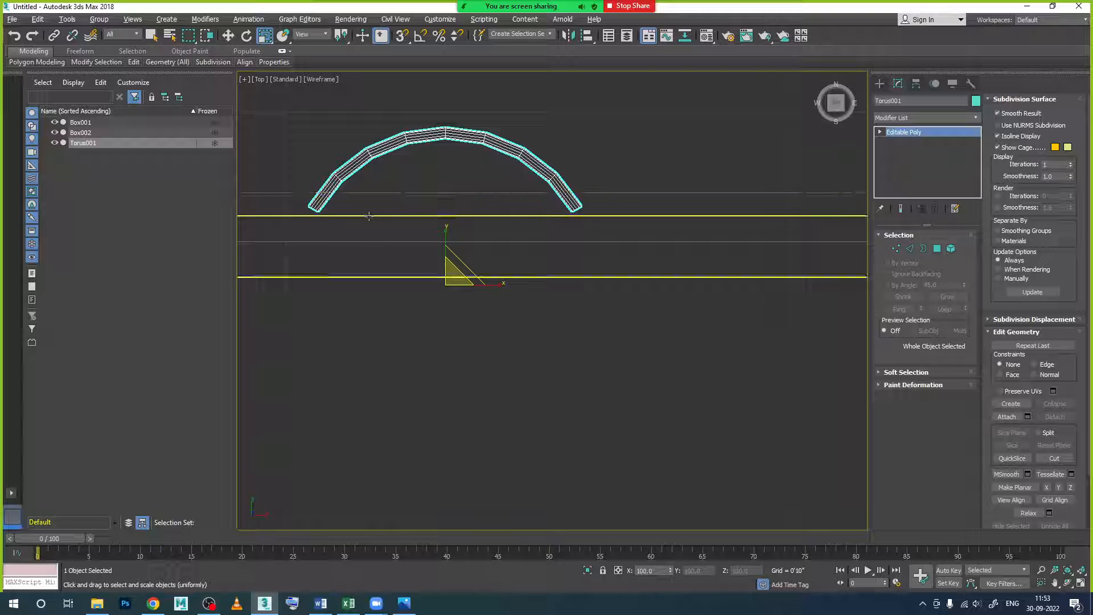
- Select the vertices at both ends of the handle arc and scale them inward along X
{"action": "left_click", "coordinate": [895, 248]}
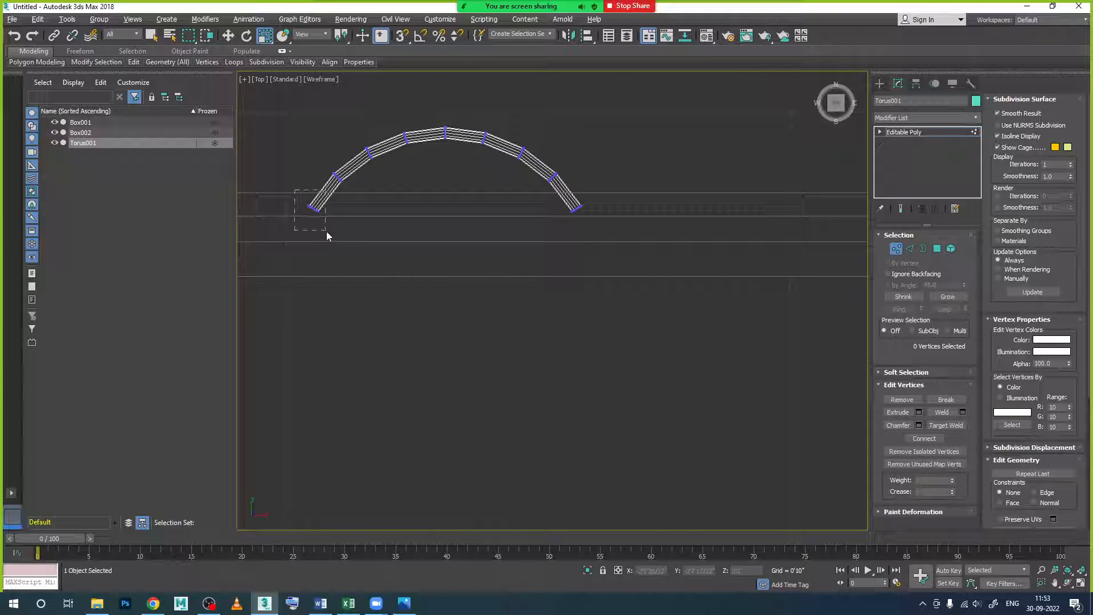
{"action": "left_click_drag", "start_coordinate": [326, 231], "coordinate": [327, 232]}
{"action": "left_click_drag", "start_coordinate": [602, 200], "coordinate": [495, 209], "text": "ctrl"}
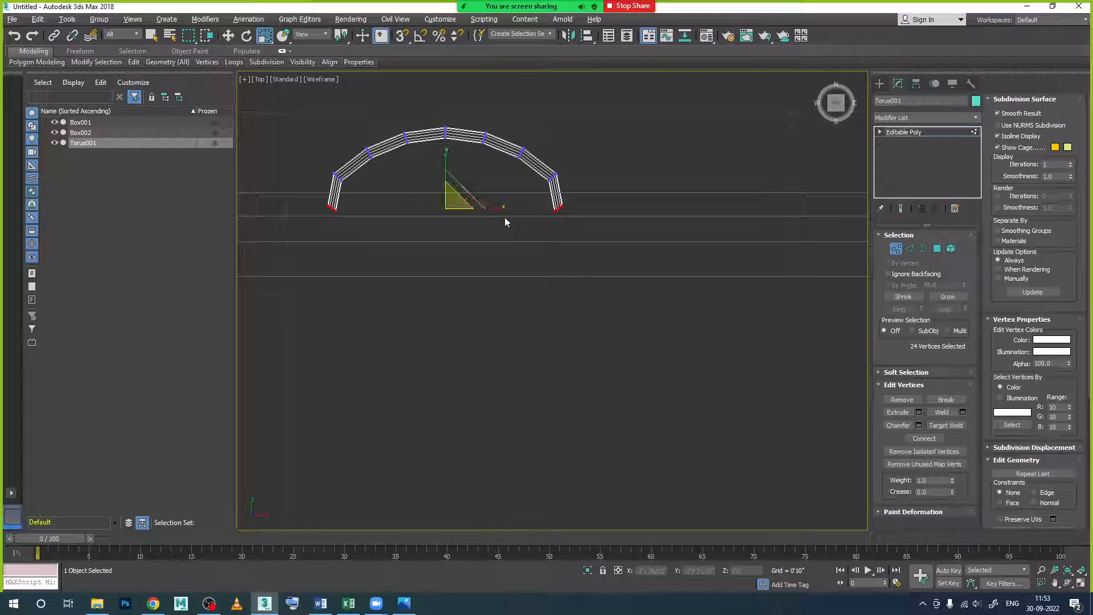
- Rotate the end vertices of each handle leg so that both ends lie parallel to the door panel
{"action": "left_click_drag", "start_coordinate": [586, 200], "coordinate": [530, 230]}
{"action": "key", "text": "e"}
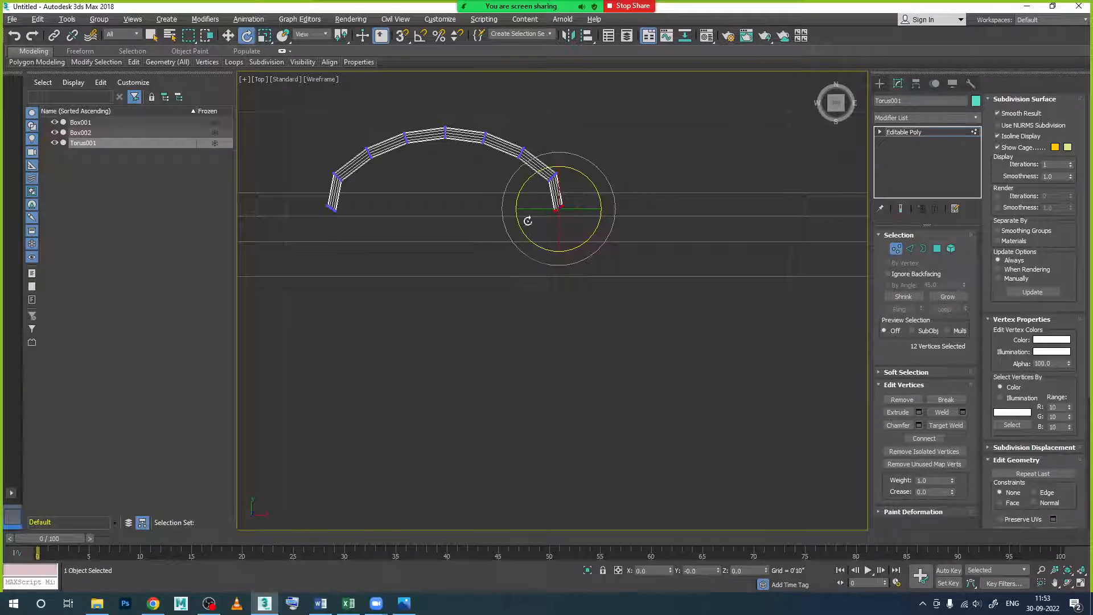
{"action": "left_click_drag", "start_coordinate": [591, 188], "coordinate": [598, 210]}
{"action": "left_click_drag", "start_coordinate": [316, 199], "coordinate": [285, 220]}
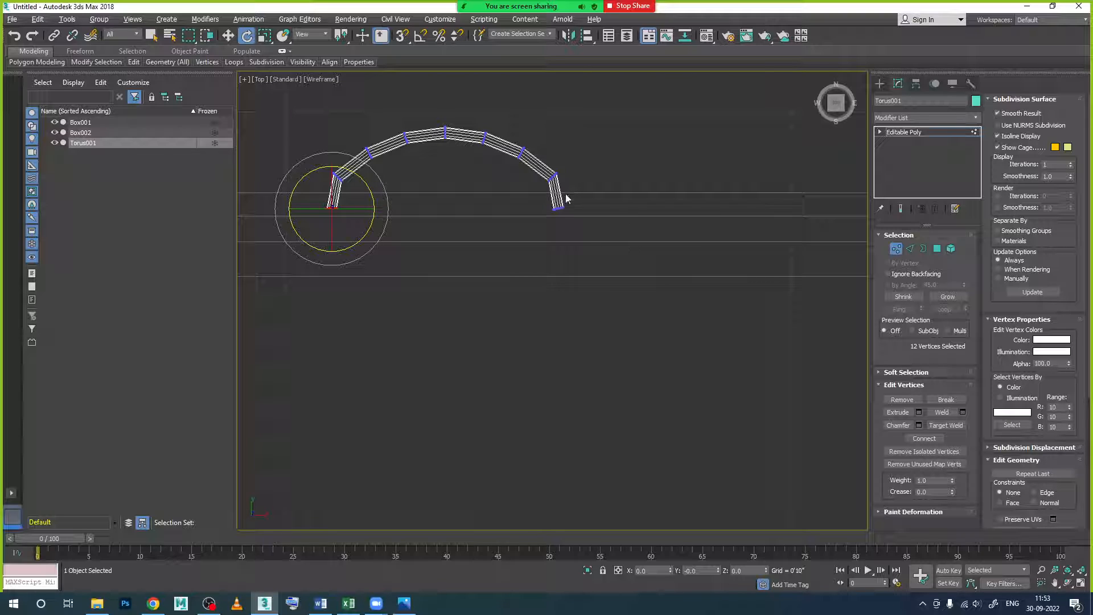
{"action": "left_click_drag", "start_coordinate": [533, 221], "coordinate": [597, 205]}
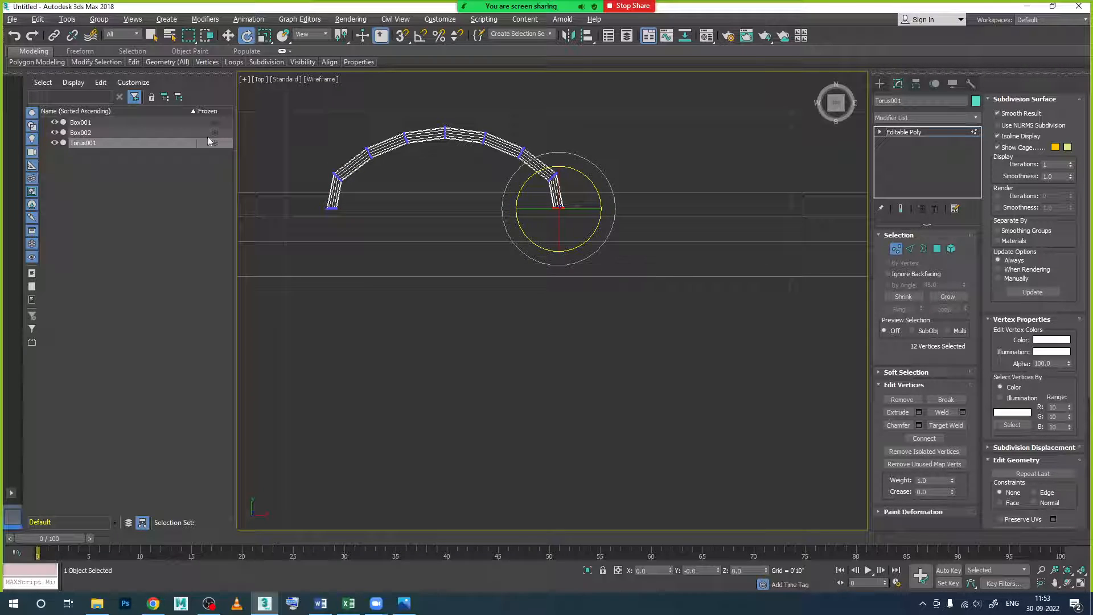
- Move the vertices of both handle ends along Y into the door panel, and leave vertex editing
{"action": "left_click", "coordinate": [226, 36]}
{"action": "left_click_drag", "start_coordinate": [528, 238], "coordinate": [530, 240], "text": "ctrl"}
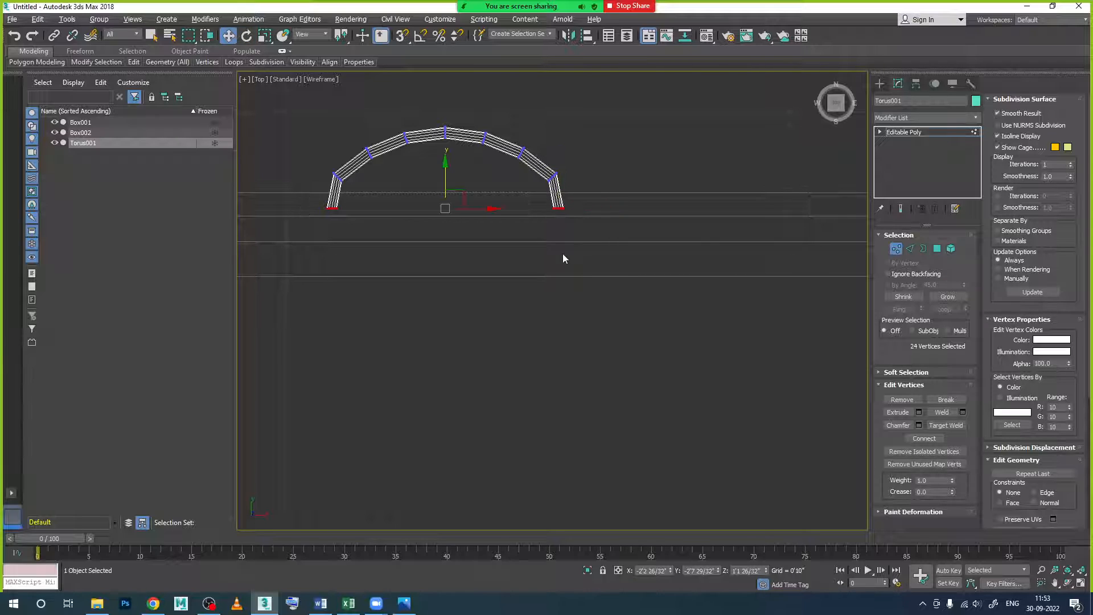
{"action": "left_click_drag", "start_coordinate": [446, 176], "coordinate": [446, 184]}
{"action": "left_click", "coordinate": [898, 249]}
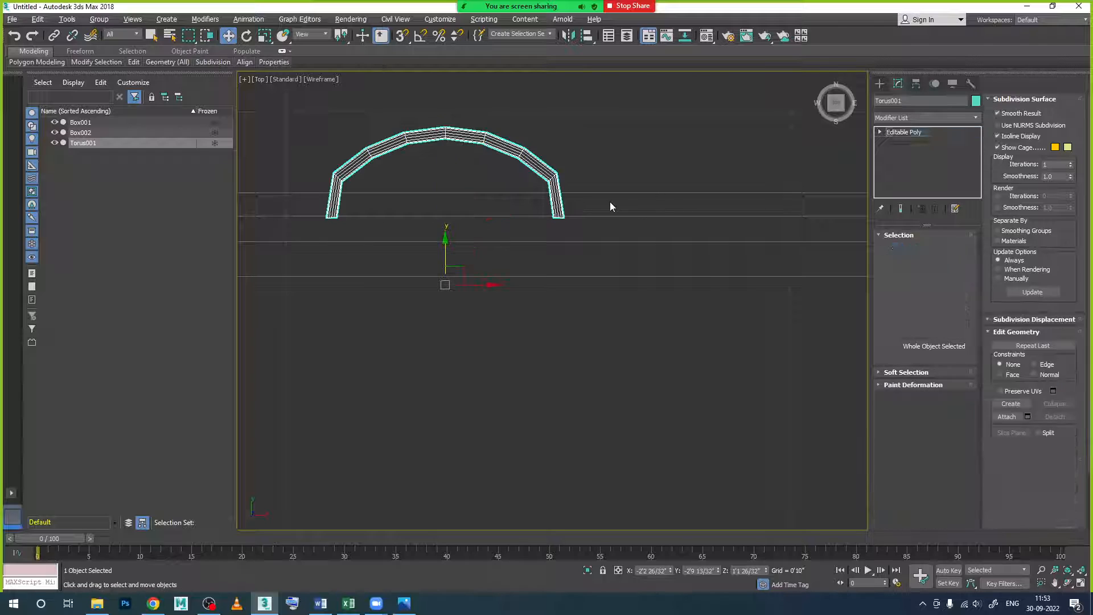
- In the Perspective view, push the handle slightly further into the door panel, to about Y -2'9 19/32"
{"action": "left_click", "coordinate": [609, 201]}
{"action": "key", "text": "alt+w"}
{"action": "left_click", "coordinate": [735, 343]}
{"action": "key", "text": "alt+w"}
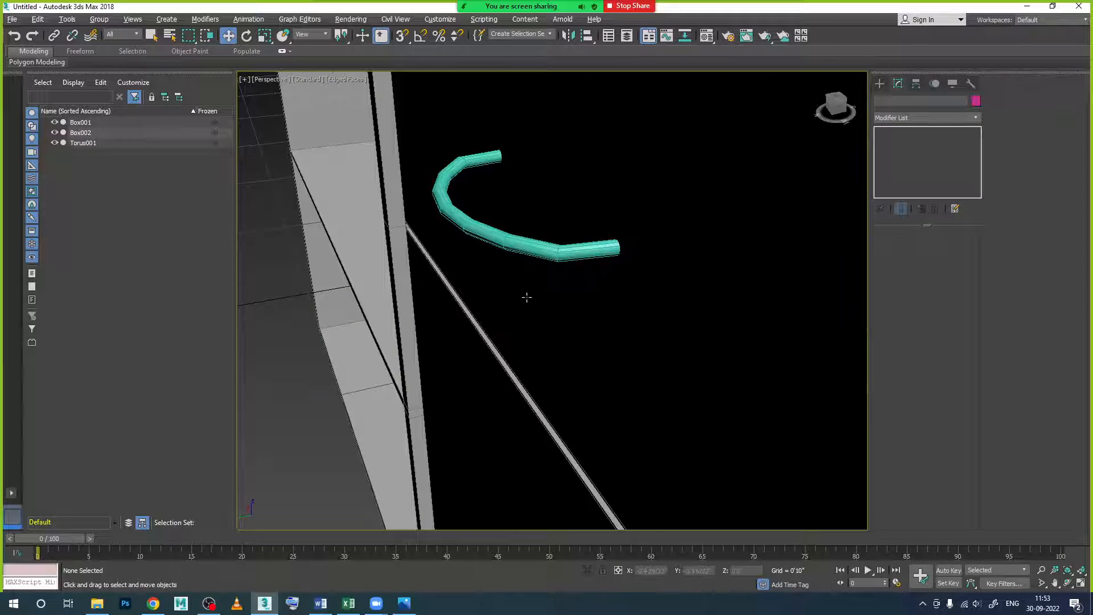
{"action": "scroll", "coordinate": [526, 297], "scroll_direction": "down", "scroll_amount": 6}
{"action": "scroll", "coordinate": [500, 312], "scroll_direction": "up", "scroll_amount": 4}
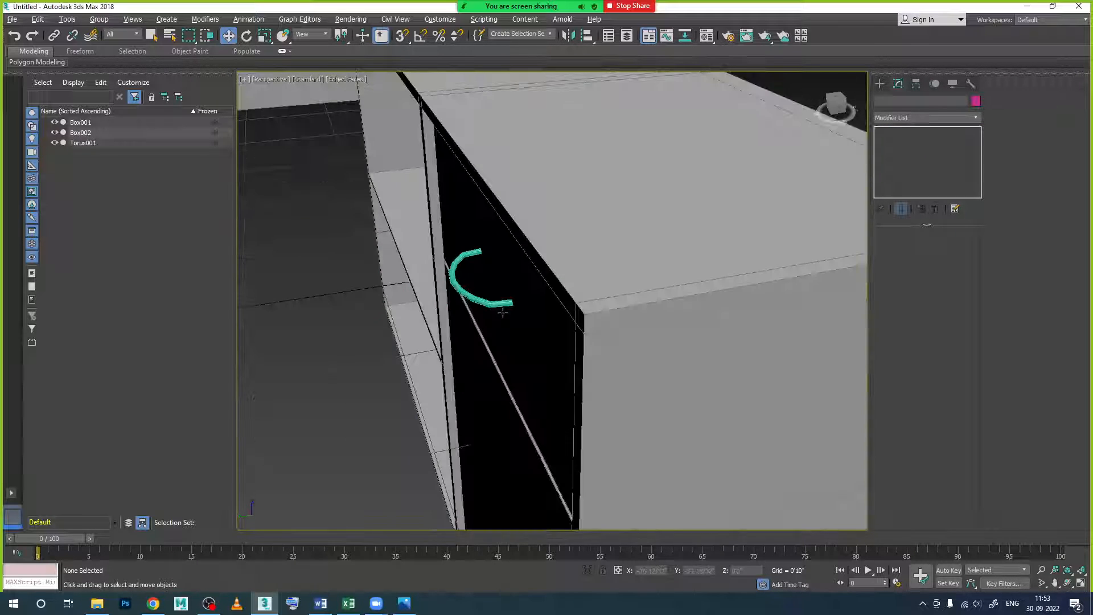
{"action": "scroll", "coordinate": [503, 312], "scroll_direction": "down", "scroll_amount": 2}
{"action": "left_click", "coordinate": [519, 313]}
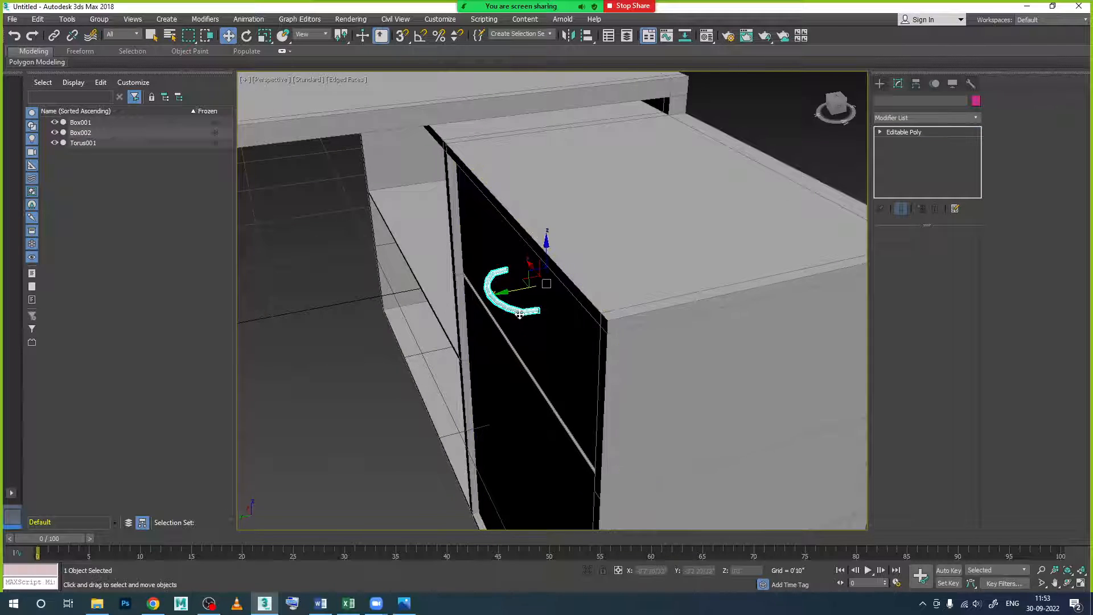
{"action": "left_click_drag", "start_coordinate": [509, 292], "coordinate": [511, 291]}
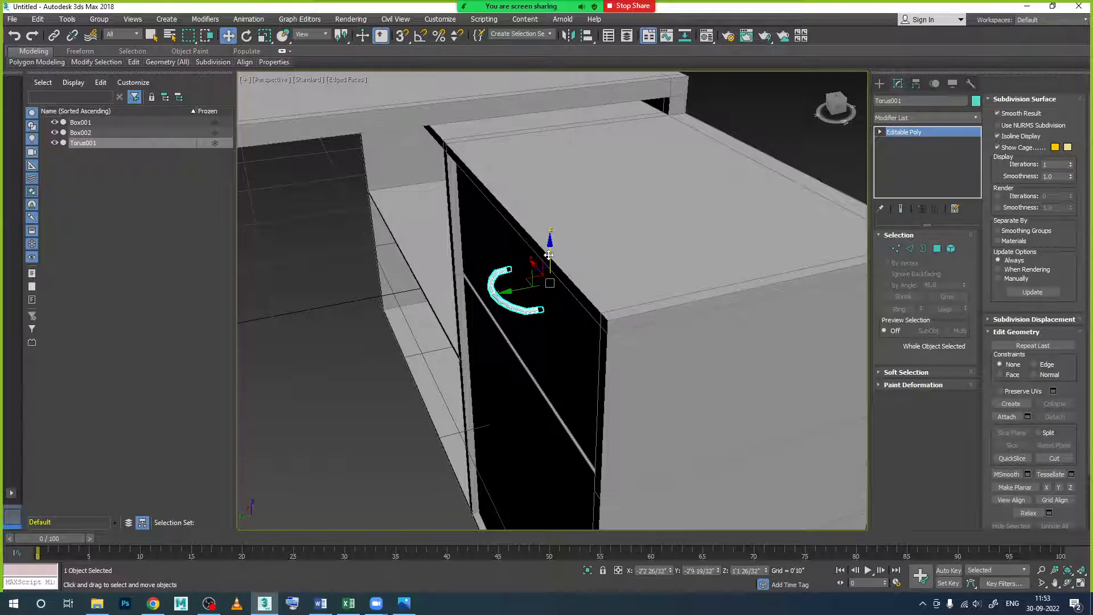
- Clone the handle as one copy and move it onto the lower door section, at about X -1'7 26/32", Z 0'3 15/32"
{"action": "left_click_drag", "start_coordinate": [550, 251], "coordinate": [548, 333], "text": "shift"}
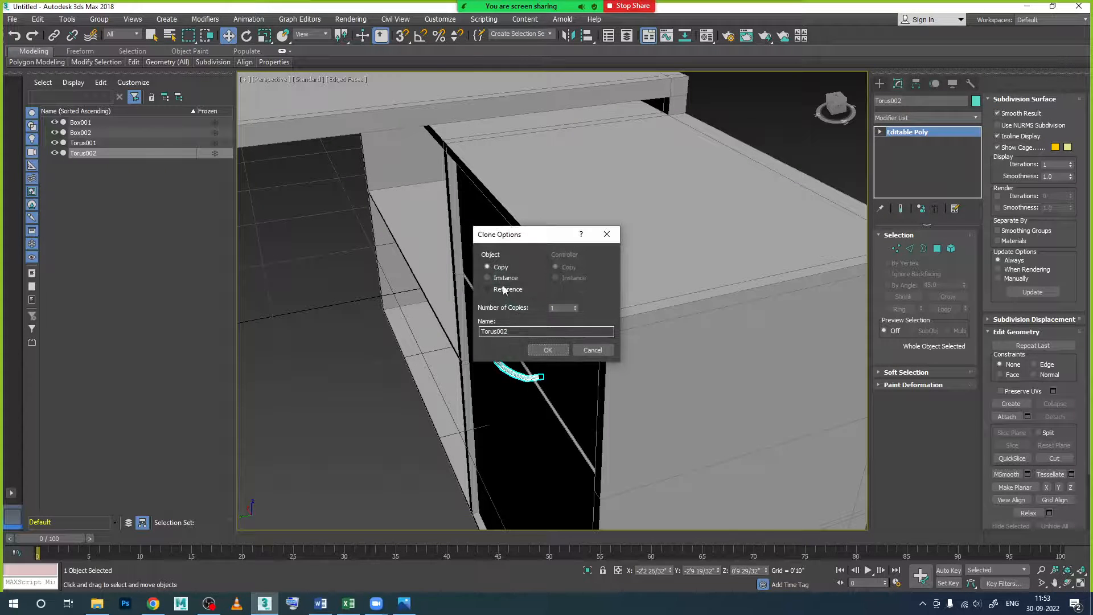
{"action": "left_click", "coordinate": [547, 349]}
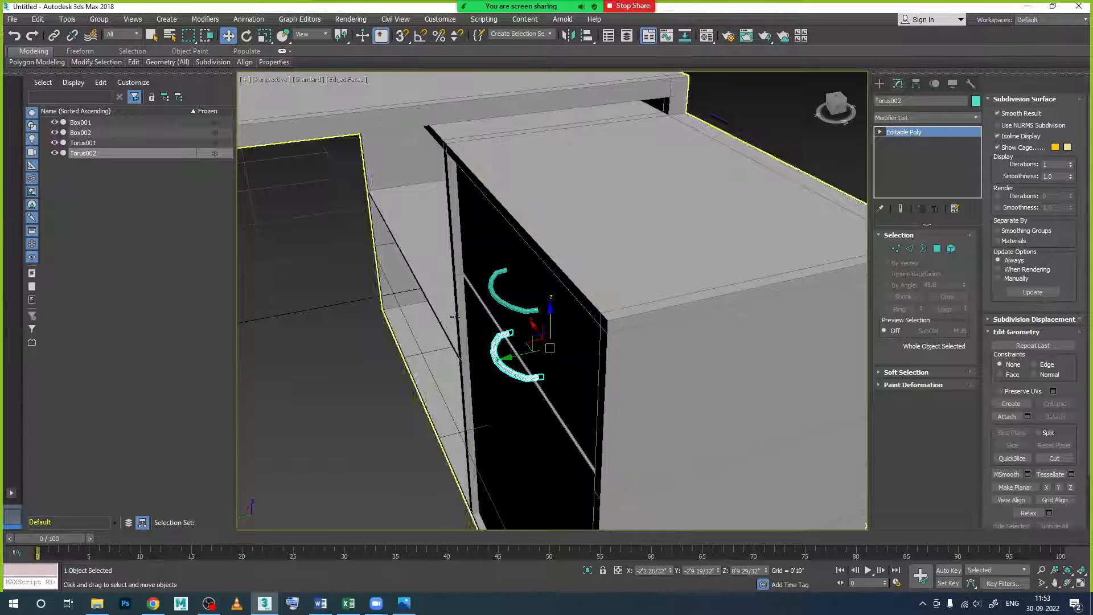
{"action": "scroll", "coordinate": [545, 347], "scroll_direction": "up", "scroll_amount": 3}
{"action": "middle_click_drag", "start_coordinate": [449, 352], "coordinate": [513, 319], "text": "alt"}
{"action": "scroll", "coordinate": [512, 320], "scroll_direction": "down", "scroll_amount": 1}
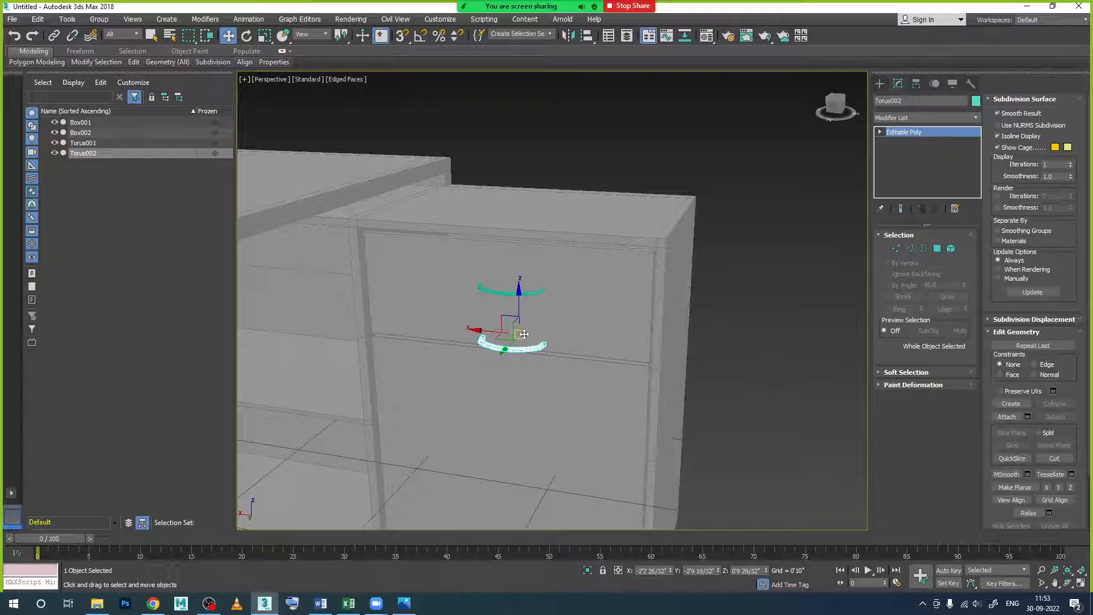
{"action": "left_click_drag", "start_coordinate": [518, 320], "coordinate": [403, 420]}
{"action": "scroll", "coordinate": [403, 420], "scroll_direction": "down", "scroll_amount": 3}
{"action": "scroll", "coordinate": [370, 331], "scroll_direction": "up", "scroll_amount": 3}
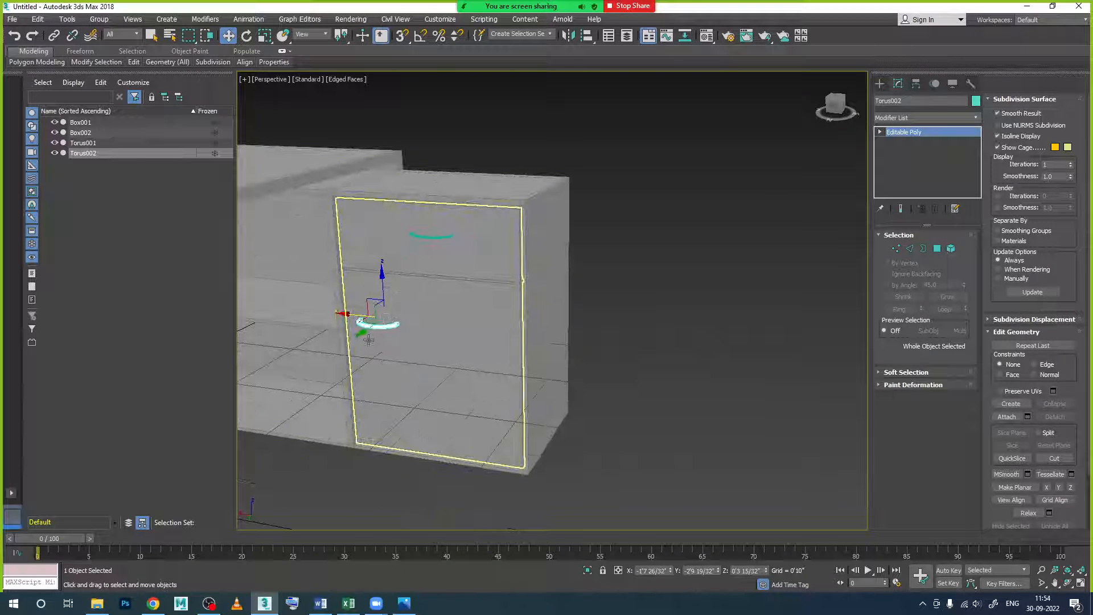
- Rotate the copied handle to 90 degrees about Y so that it stands vertically, and deselect it
{"action": "key", "text": "e"}
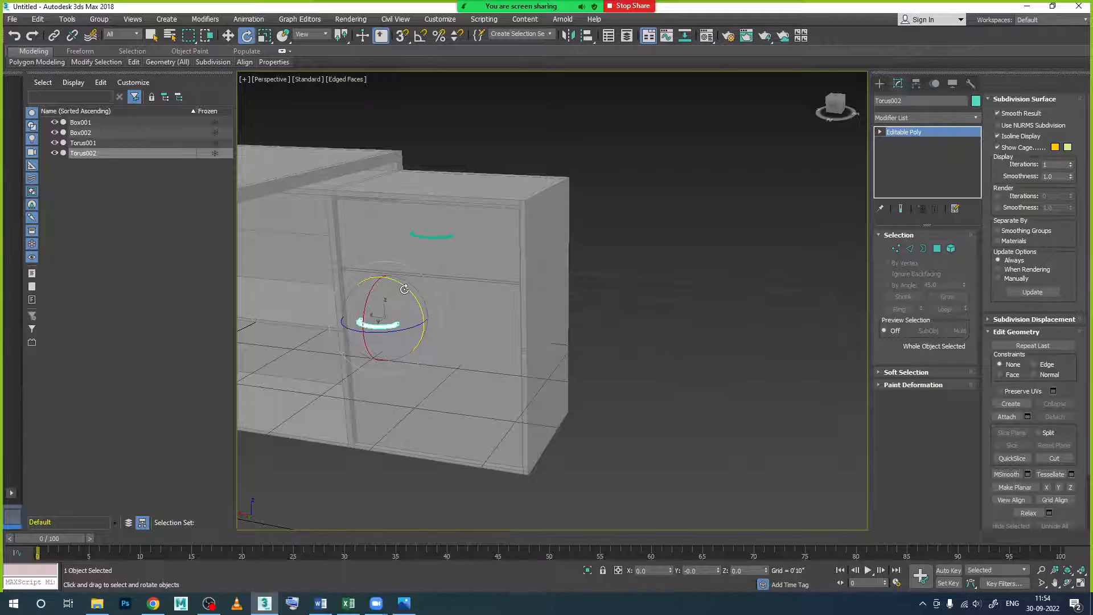
{"action": "left_click_drag", "start_coordinate": [404, 296], "coordinate": [420, 332]}
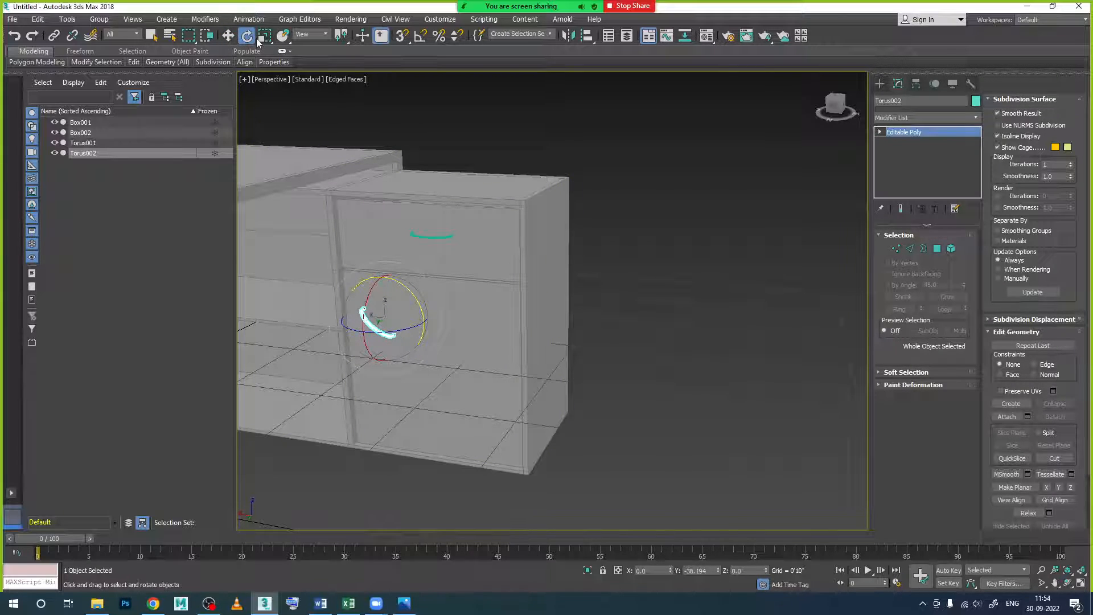
{"action": "left_click", "coordinate": [706, 572]}
{"action": "key", "text": "Return"}
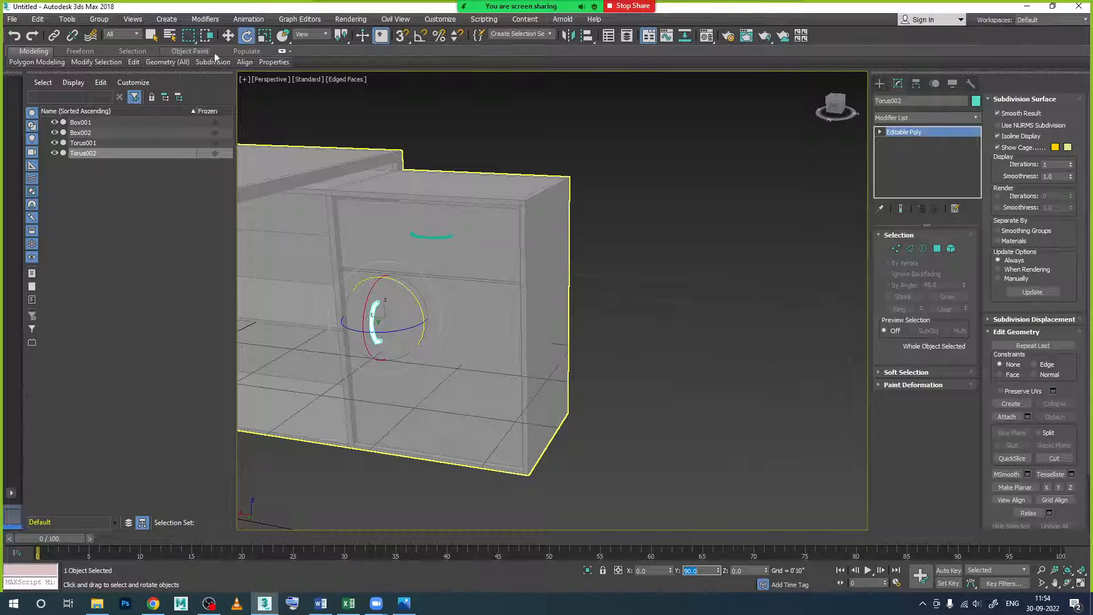
{"action": "left_click", "coordinate": [227, 36]}
{"action": "left_click", "coordinate": [626, 333]}
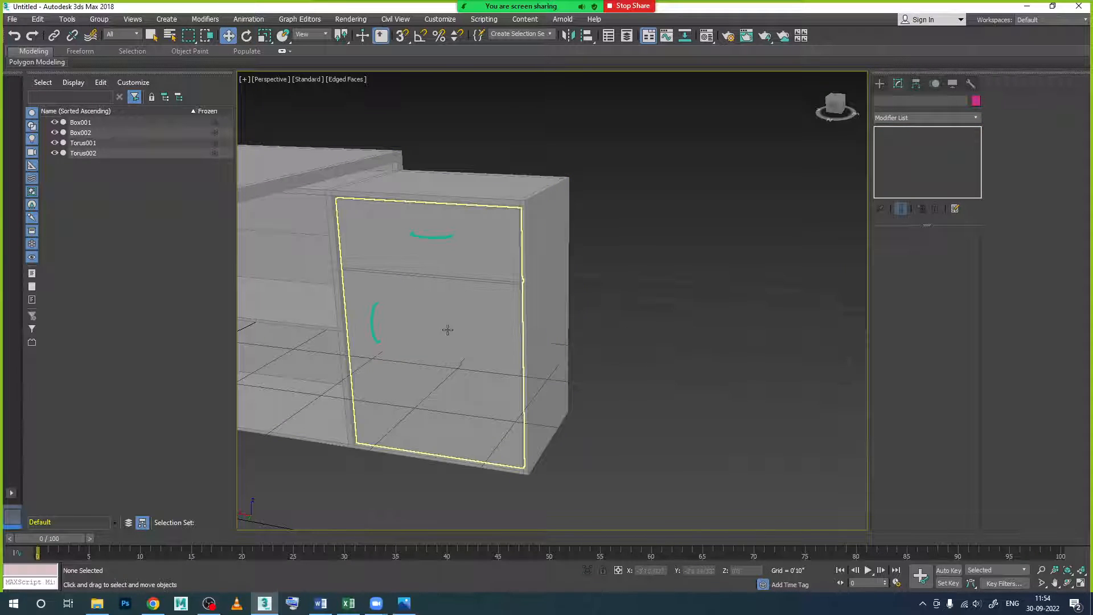
- Move the vertical door handle closer to the door's outer edge, to about X -1'5 4/32", and clear the selection
{"action": "left_click", "coordinate": [376, 332]}
{"action": "left_click", "coordinate": [374, 323]}
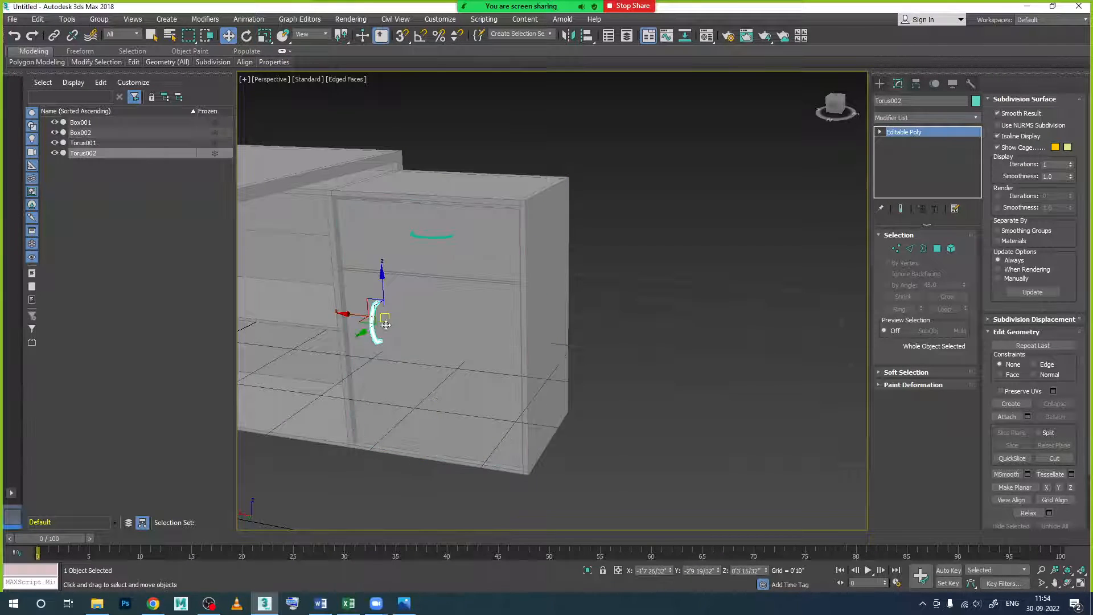
{"action": "left_click_drag", "start_coordinate": [360, 313], "coordinate": [338, 307]}
{"action": "left_click", "coordinate": [439, 242]}
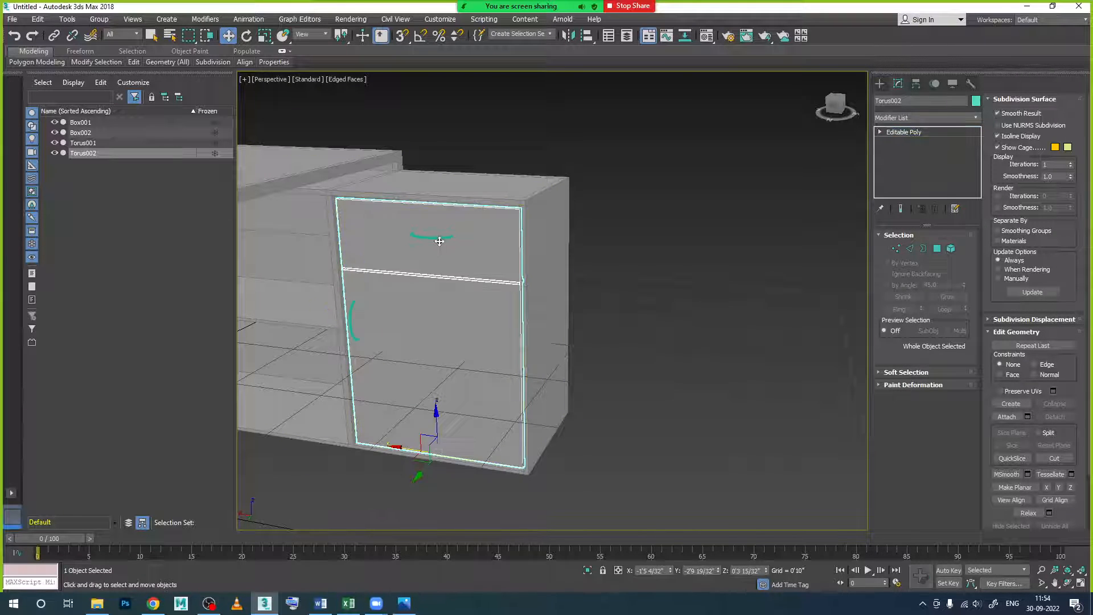
{"action": "key", "text": "alt+w"}
{"action": "key", "text": "alt+w"}
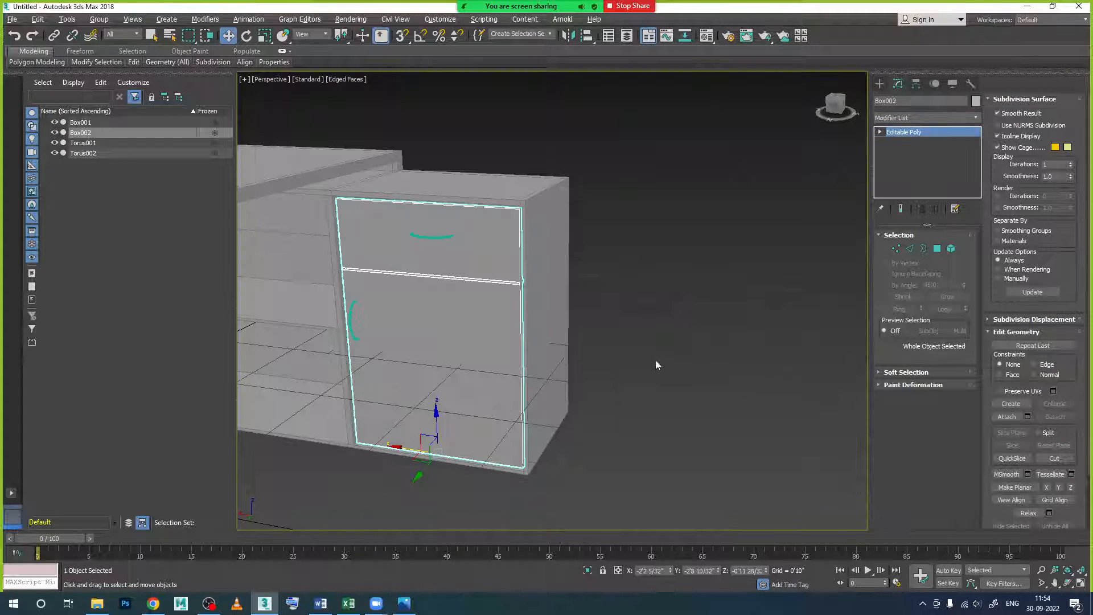
{"action": "left_click", "coordinate": [654, 358]}
- Give the desk, the door panels and both handles the same light grey object color
{"action": "scroll", "coordinate": [654, 358], "scroll_direction": "down", "scroll_amount": 5}
{"action": "left_click_drag", "start_coordinate": [392, 195], "coordinate": [594, 441]}
{"action": "left_click", "coordinate": [976, 103]}
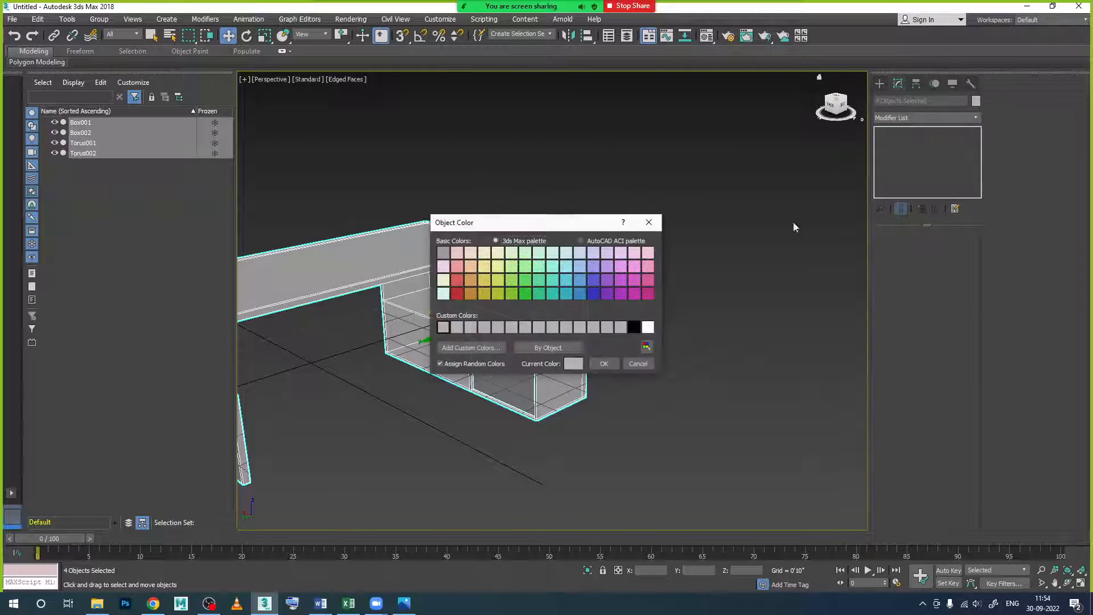
{"action": "left_click", "coordinate": [605, 365]}
{"action": "left_click", "coordinate": [671, 377]}
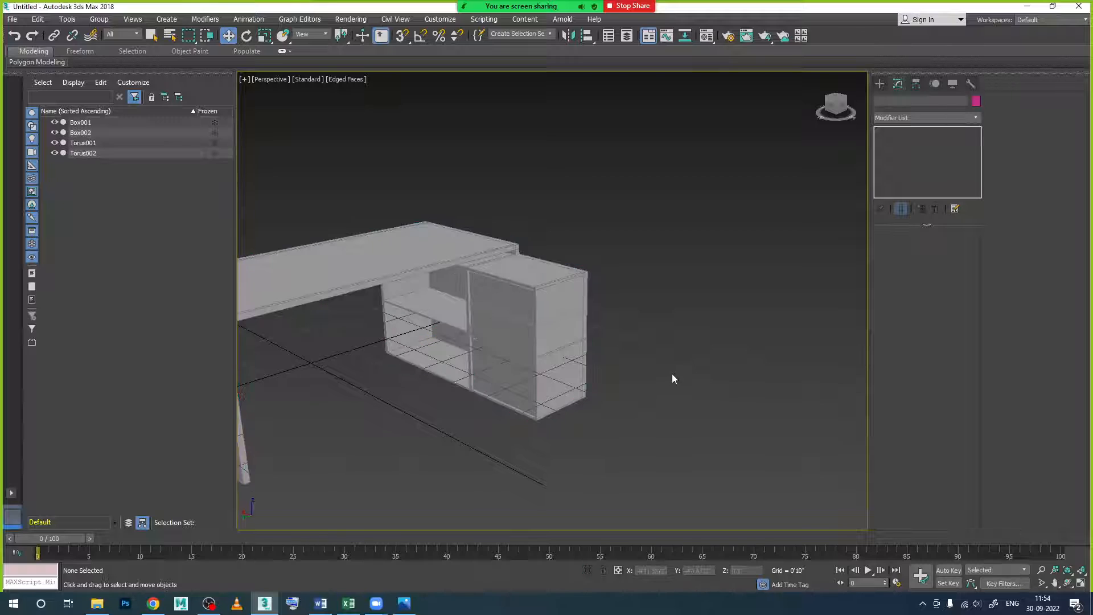
- Hide the grid in the Perspective view
{"action": "middle_click_drag", "start_coordinate": [639, 380], "coordinate": [689, 407], "text": "alt"}
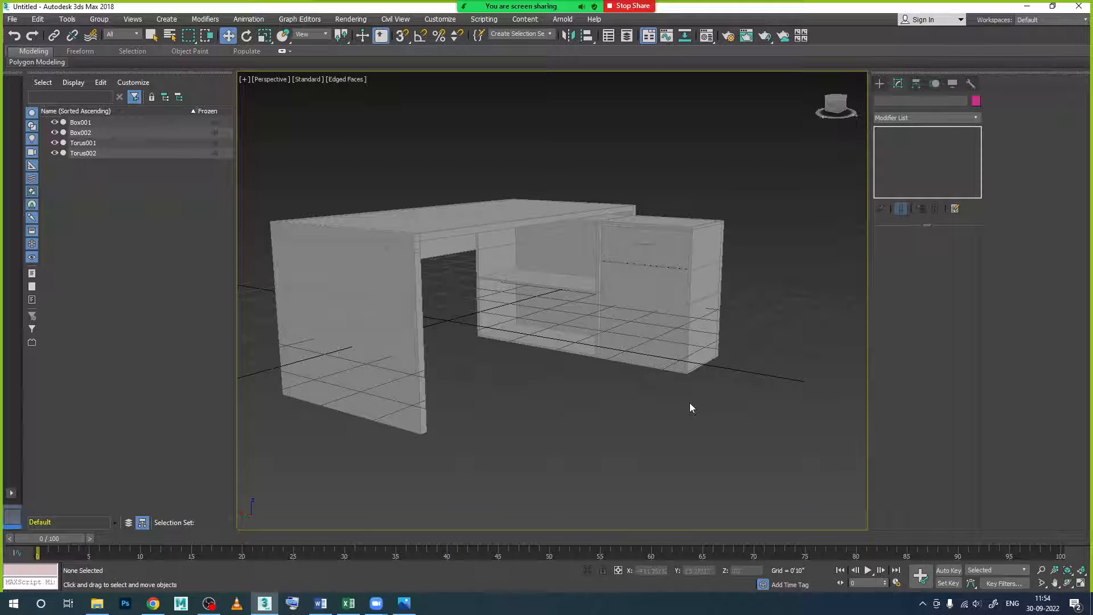
{"action": "key", "text": "g"}
{"action": "scroll", "coordinate": [685, 398], "scroll_direction": "up", "scroll_amount": 5}
{"action": "scroll", "coordinate": [684, 400], "scroll_direction": "down", "scroll_amount": 5}
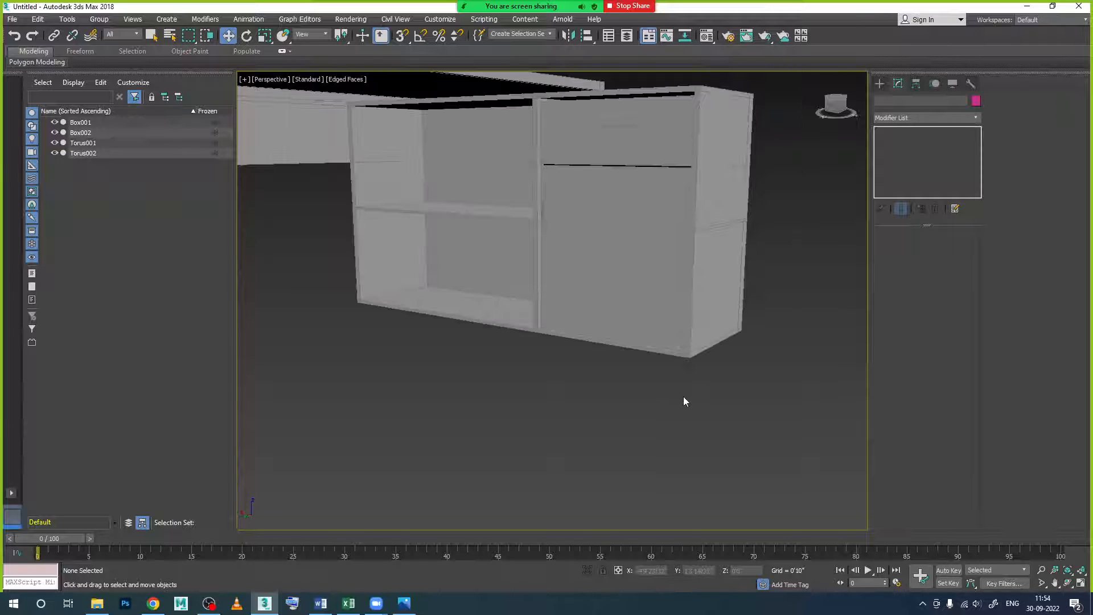
{"action": "mouse_move", "coordinate": [683, 399]}
{"action": "middle_mouse_down", "text": "alt"}
{"action": "mouse_move", "coordinate": [642, 392]}
{"action": "mouse_move", "coordinate": [795, 385]}
{"action": "mouse_move", "coordinate": [580, 390]}
{"action": "mouse_move", "coordinate": [633, 382]}
{"action": "mouse_move", "coordinate": [666, 392]}
{"action": "middle_mouse_up", "text": "alt"}
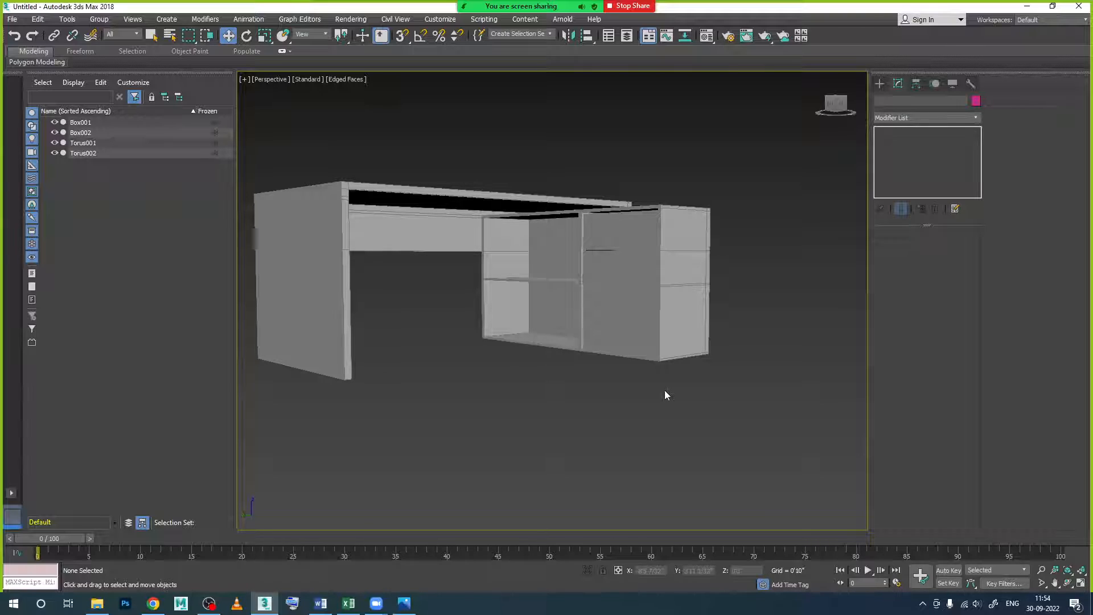
- Try a chamfer on the long upper front edge of the desktop in edge editing
{"action": "scroll", "coordinate": [515, 245], "scroll_direction": "up", "scroll_amount": 4}
{"action": "scroll", "coordinate": [513, 246], "scroll_direction": "down", "scroll_amount": 1}
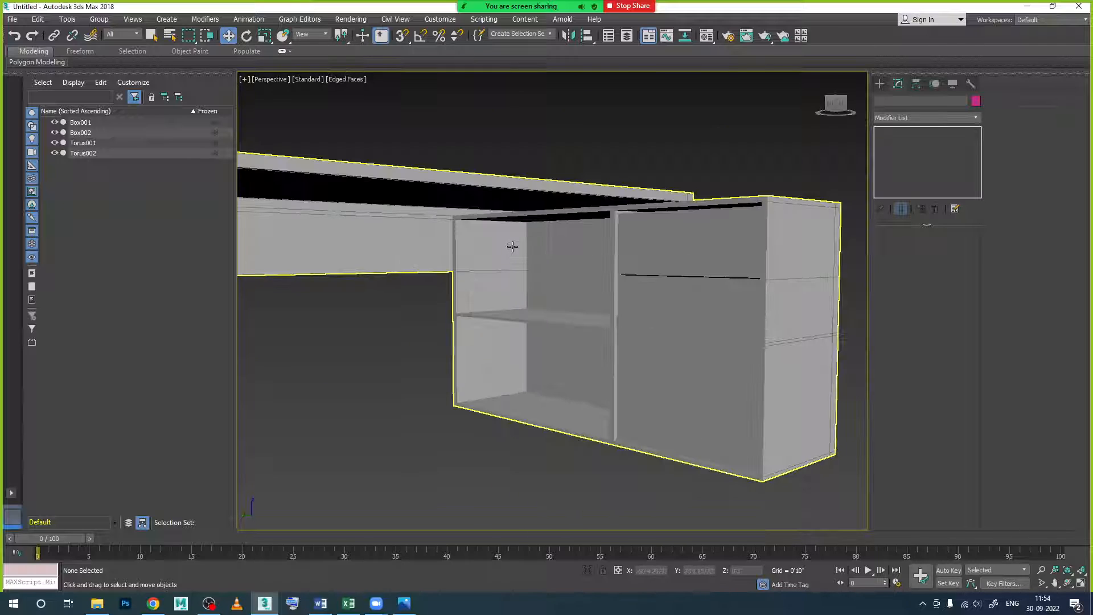
{"action": "middle_click_drag", "start_coordinate": [510, 237], "coordinate": [512, 302], "text": "alt"}
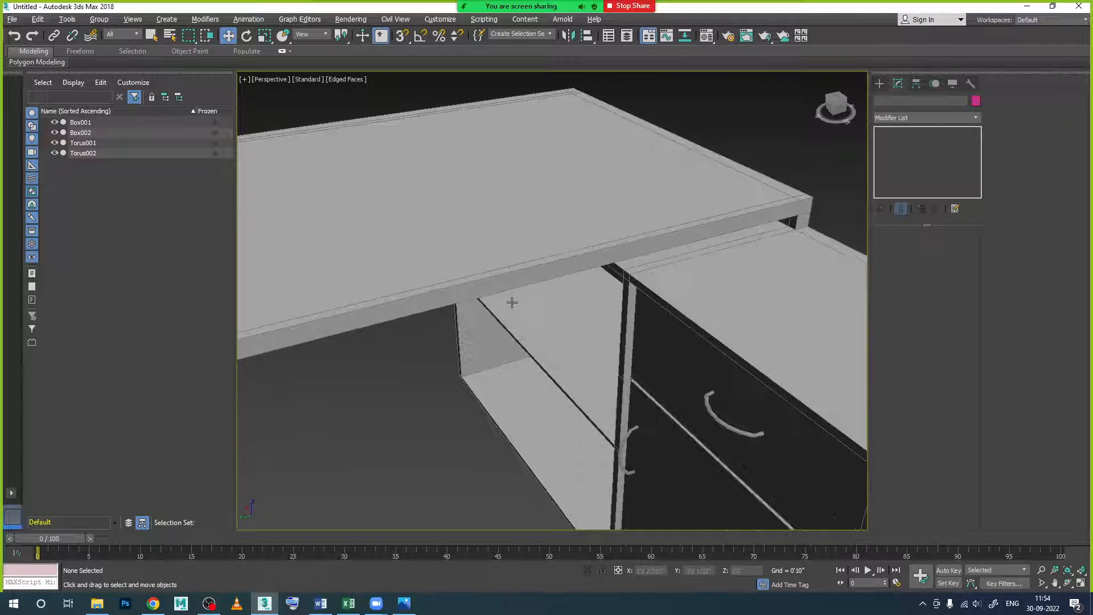
{"action": "scroll", "coordinate": [511, 302], "scroll_direction": "up", "scroll_amount": 2}
{"action": "left_click", "coordinate": [497, 269]}
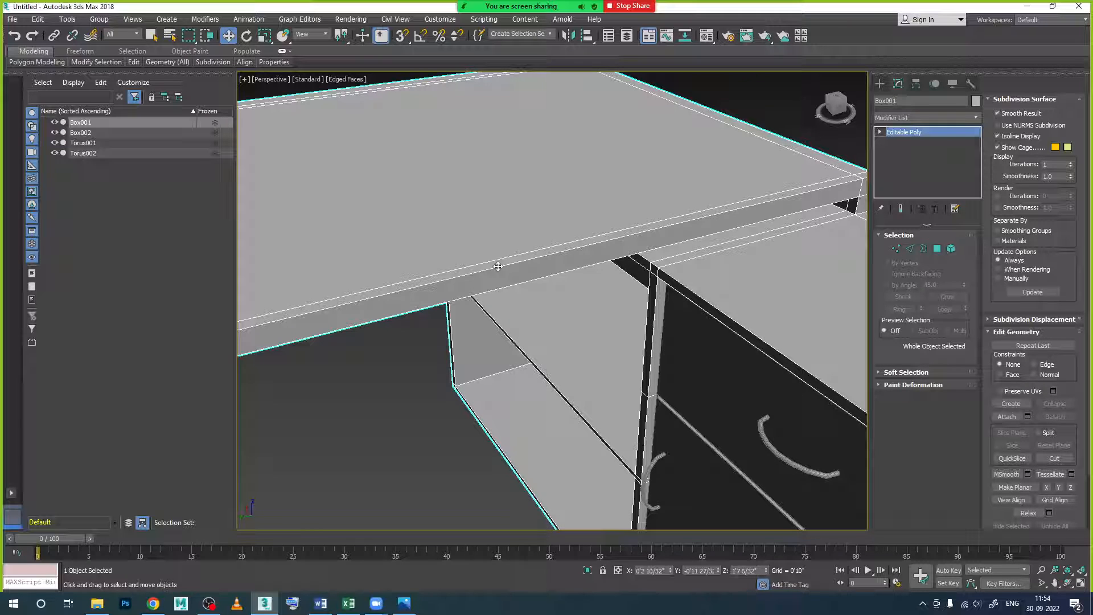
{"action": "left_click", "coordinate": [909, 249]}
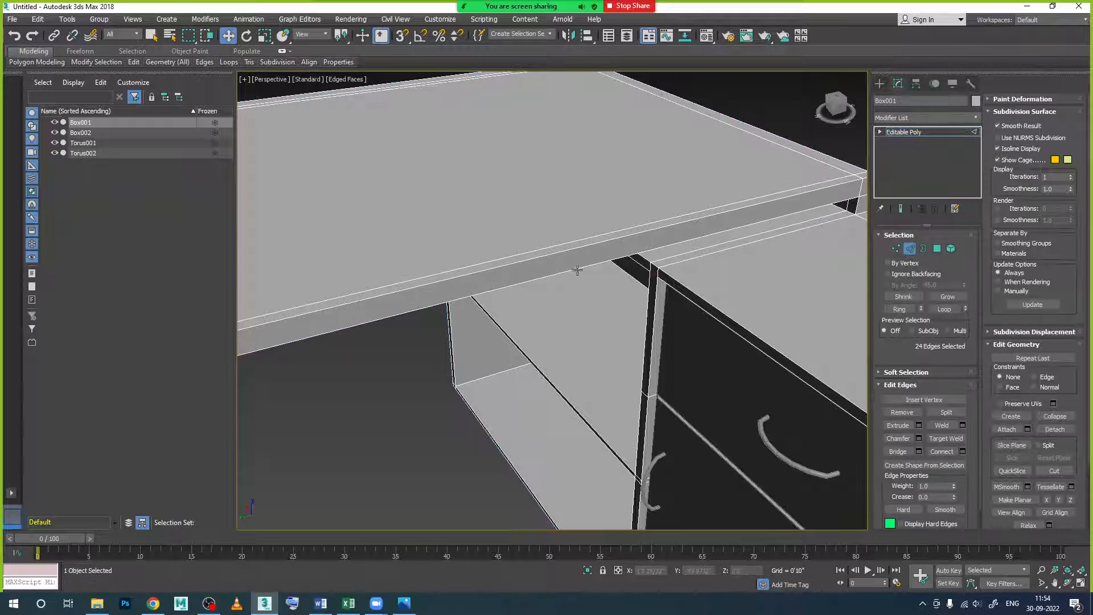
{"action": "left_click", "coordinate": [560, 251]}
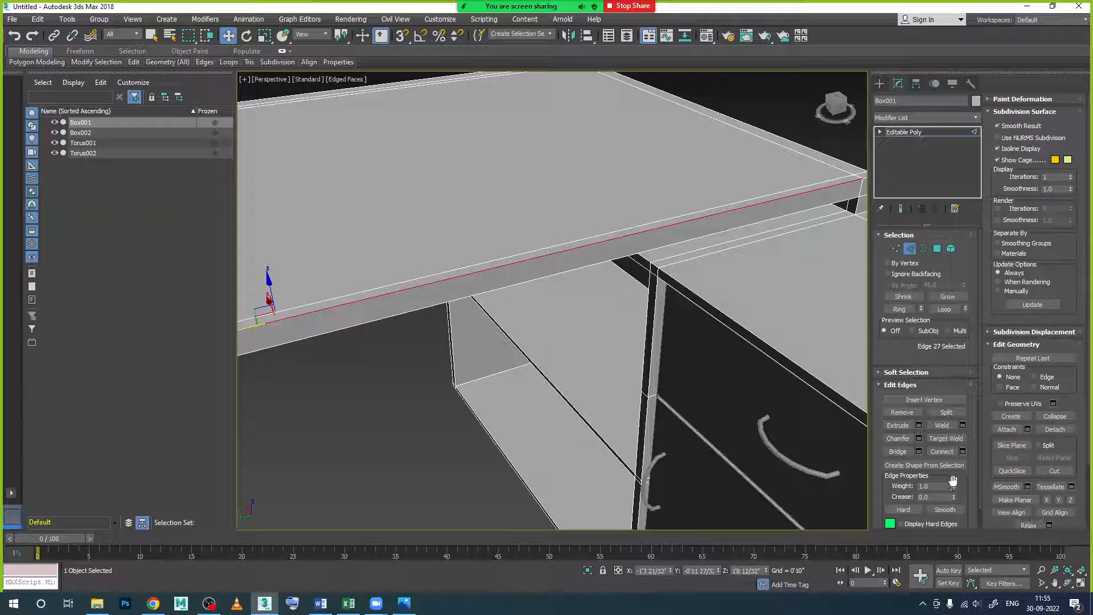
{"action": "left_click", "coordinate": [903, 443]}
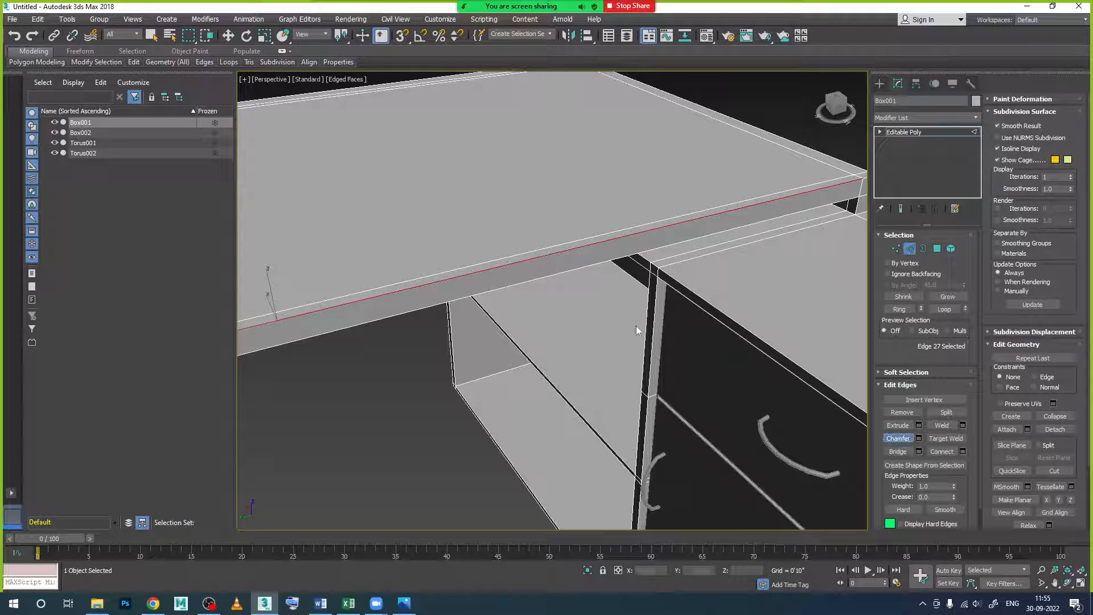
{"action": "scroll", "coordinate": [586, 306], "scroll_direction": "down", "scroll_amount": 2}
{"action": "scroll", "coordinate": [532, 289], "scroll_direction": "down", "scroll_amount": 1}
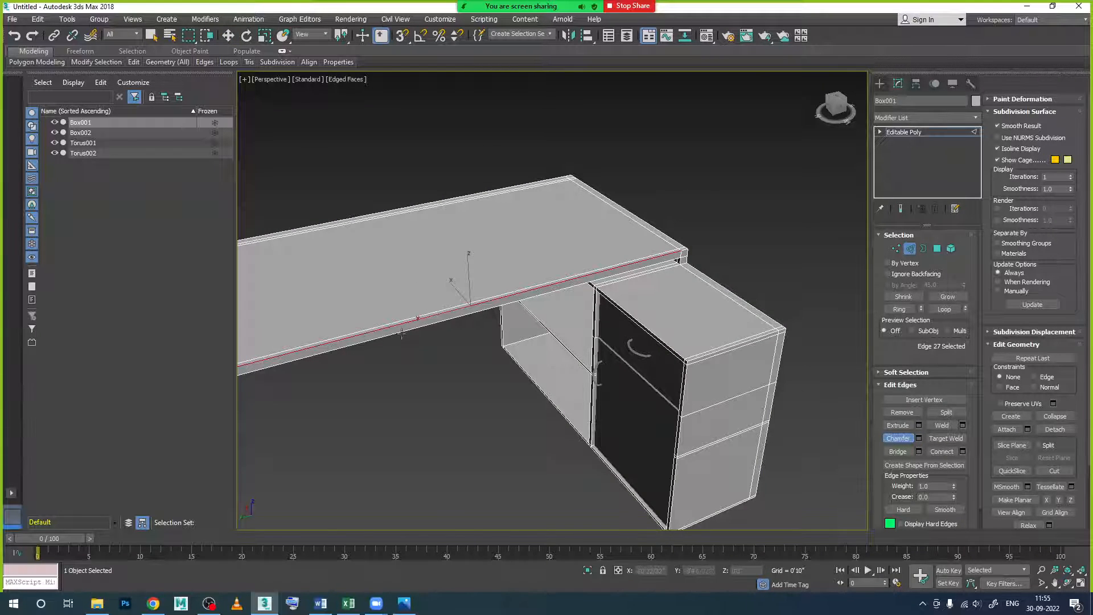
{"action": "scroll", "coordinate": [398, 327], "scroll_direction": "up", "scroll_amount": 2}
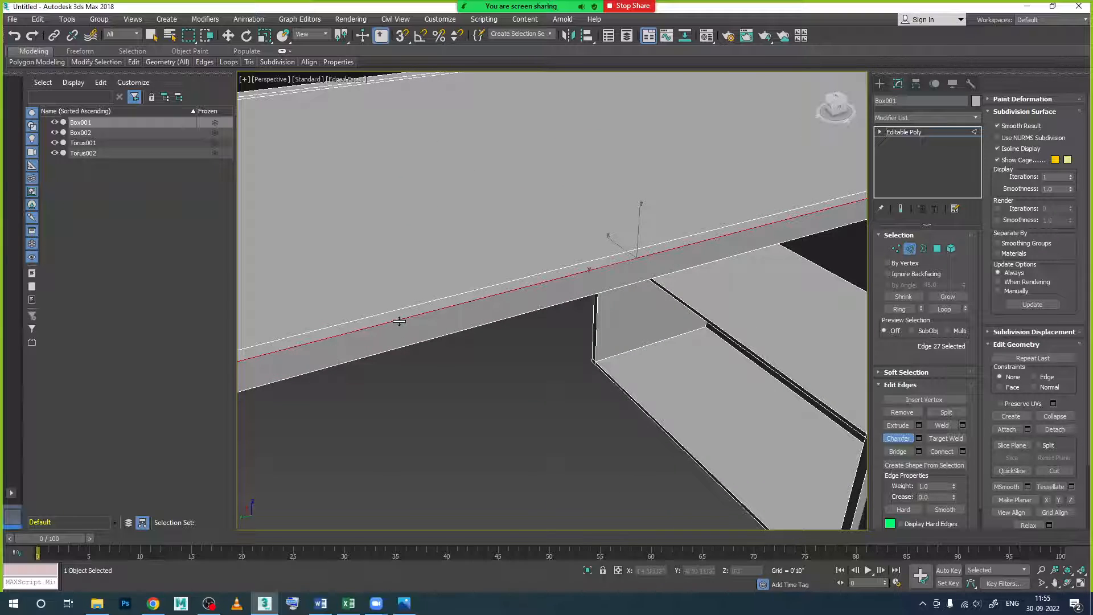
{"action": "left_click_drag", "start_coordinate": [399, 321], "coordinate": [403, 312]}
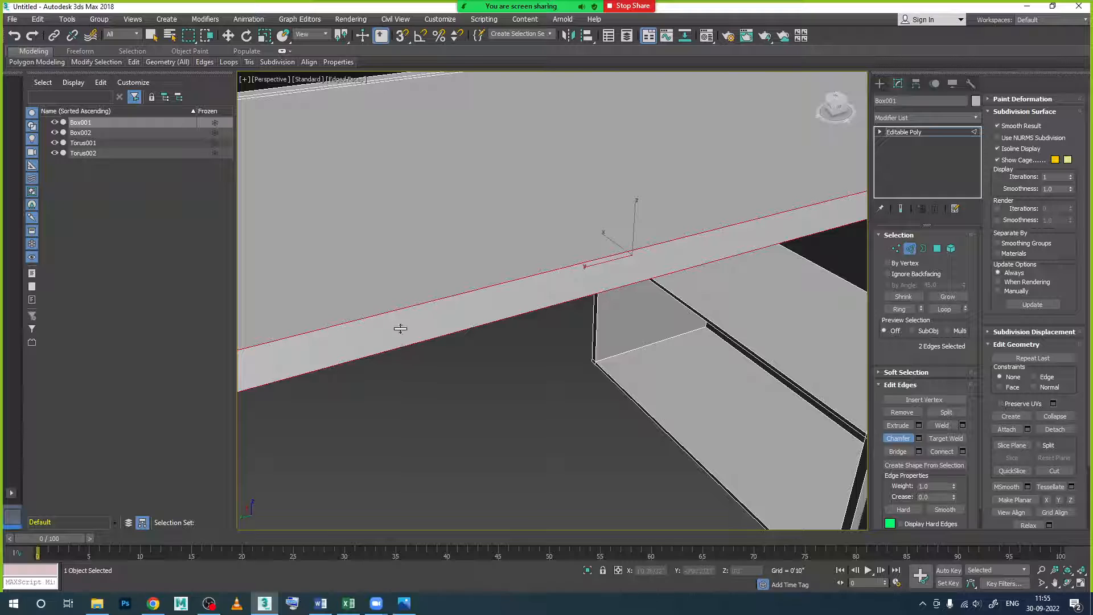
- Try a second chamfer on the two edges of the desktop's chamfered front, and leave the Chamfer tool
{"action": "left_click", "coordinate": [347, 351]}
{"action": "scroll", "coordinate": [1022, 379], "scroll_direction": "down", "scroll_amount": 3}
{"action": "scroll", "coordinate": [905, 464], "scroll_direction": "down", "scroll_amount": 1}
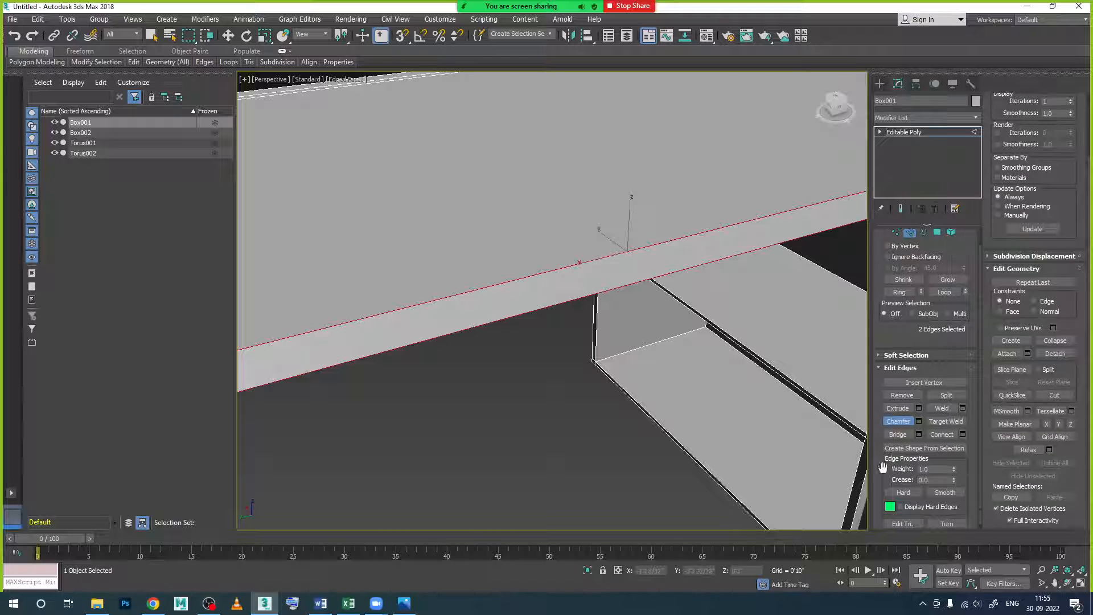
{"action": "scroll", "coordinate": [777, 428], "scroll_direction": "down", "scroll_amount": 8}
{"action": "scroll", "coordinate": [736, 470], "scroll_direction": "up", "scroll_amount": 8}
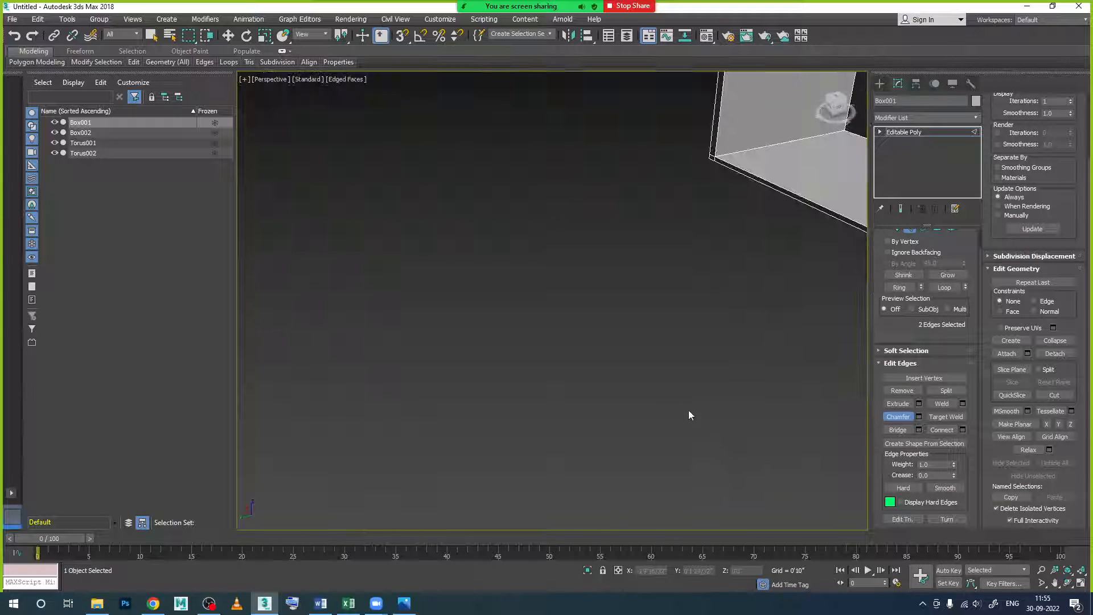
{"action": "scroll", "coordinate": [686, 412], "scroll_direction": "down", "scroll_amount": 3}
{"action": "scroll", "coordinate": [592, 299], "scroll_direction": "up", "scroll_amount": 2}
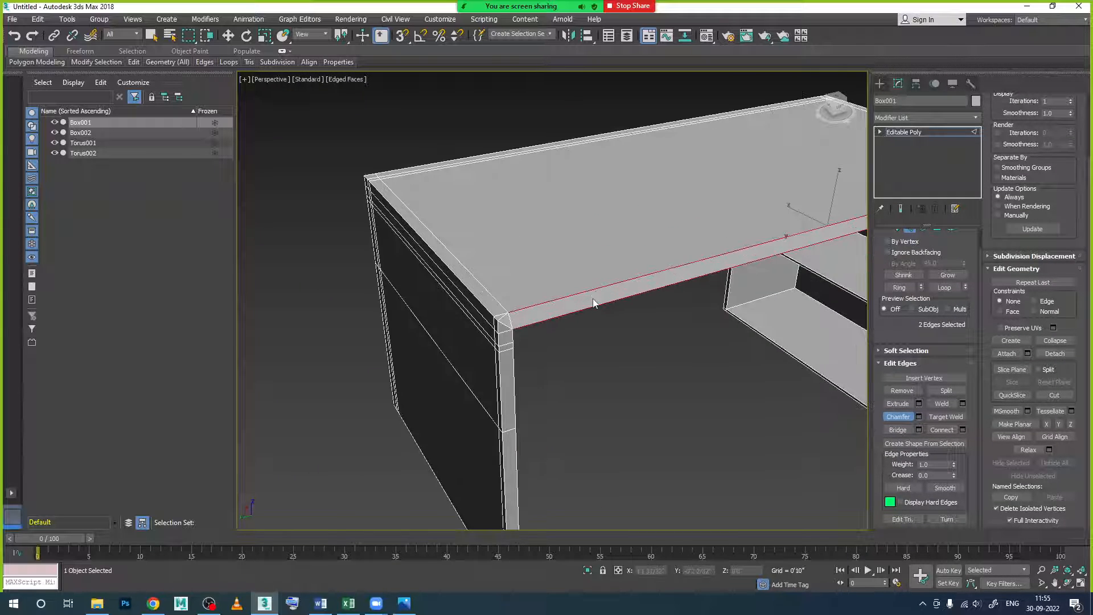
{"action": "left_click_drag", "start_coordinate": [597, 286], "coordinate": [596, 289]}
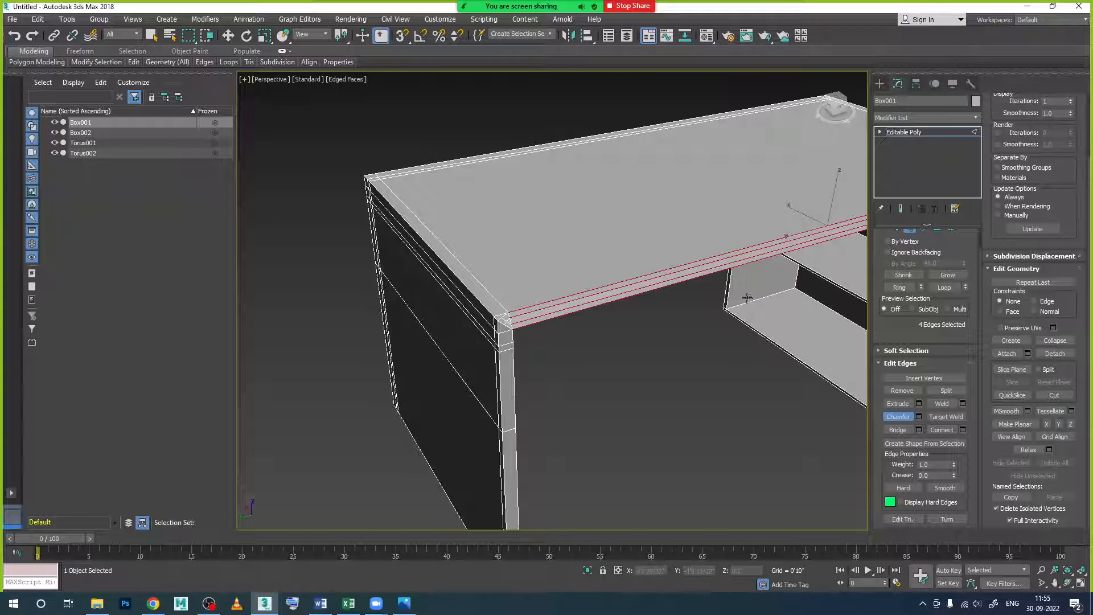
{"action": "key", "text": "w"}
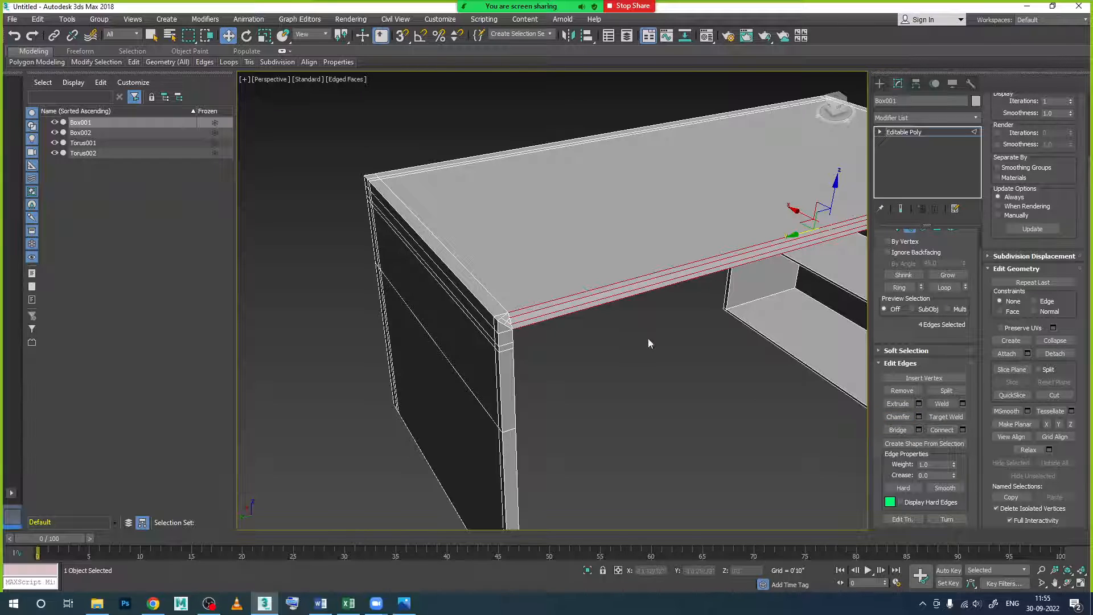
- Examine the chamfered desktop edge from several sides, including where it meets the storage unit
{"action": "left_click", "coordinate": [648, 340]}
{"action": "middle_click_drag", "start_coordinate": [648, 340], "coordinate": [588, 336], "text": "alt"}
{"action": "middle_click_drag", "start_coordinate": [643, 326], "coordinate": [566, 243], "text": "alt"}
{"action": "scroll", "coordinate": [745, 275], "scroll_direction": "up", "scroll_amount": 6}
{"action": "scroll", "coordinate": [676, 370], "scroll_direction": "down", "scroll_amount": 5}
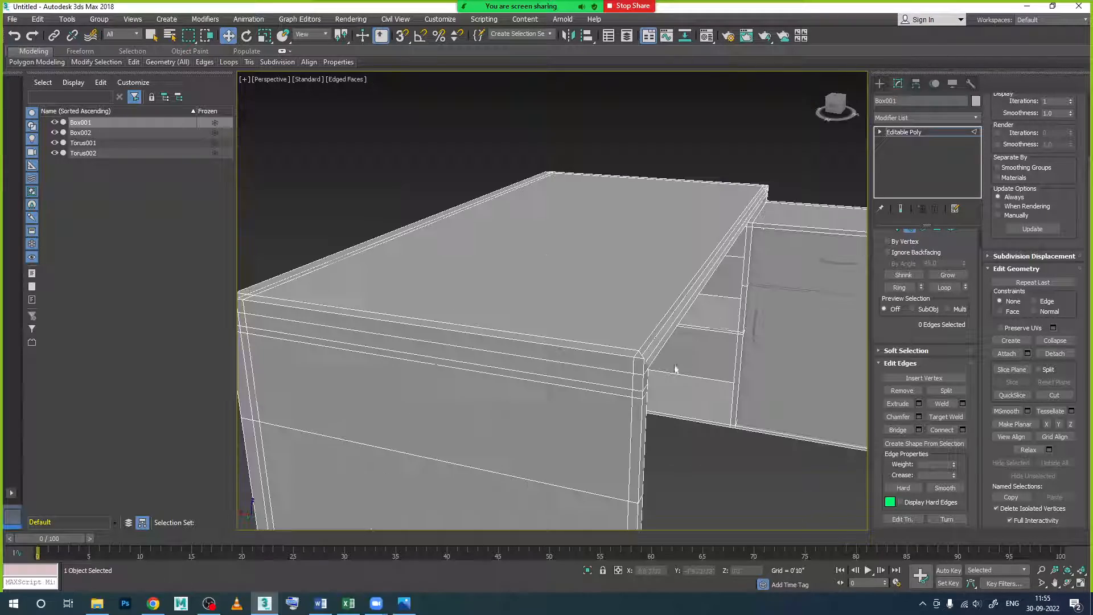
{"action": "middle_click_drag", "start_coordinate": [695, 441], "coordinate": [627, 413], "text": "alt"}
{"action": "scroll", "coordinate": [627, 415], "scroll_direction": "down", "scroll_amount": 3}
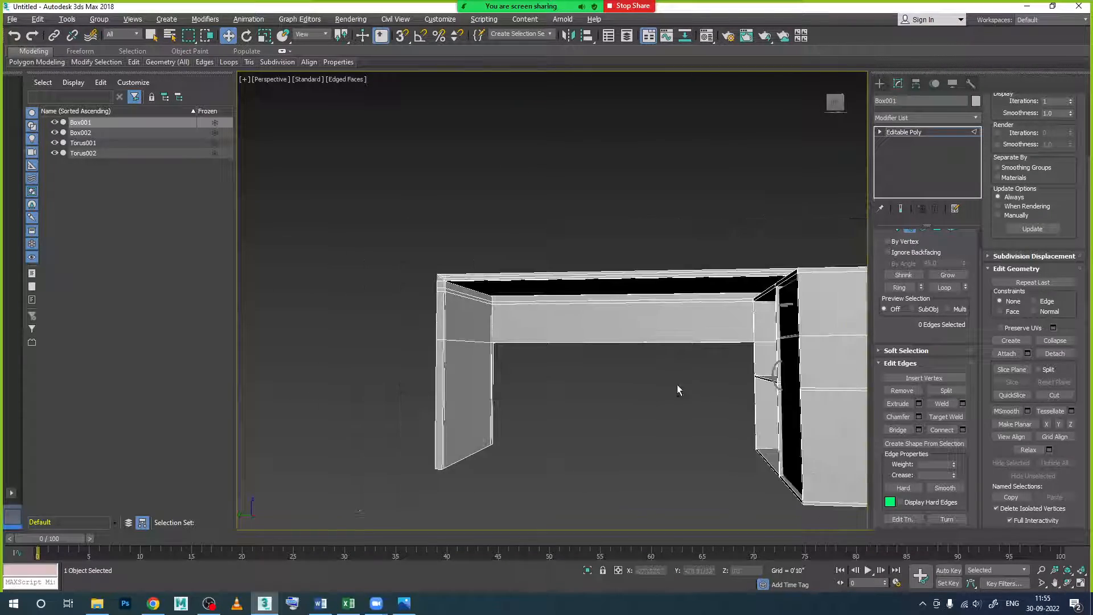
{"action": "middle_click_drag", "start_coordinate": [678, 385], "coordinate": [600, 407], "text": "alt"}
{"action": "scroll", "coordinate": [658, 348], "scroll_direction": "up", "scroll_amount": 2}
{"action": "mouse_move", "coordinate": [680, 345]}
{"action": "middle_mouse_down", "text": "alt"}
{"action": "mouse_move", "coordinate": [626, 342]}
{"action": "mouse_move", "coordinate": [692, 349]}
{"action": "mouse_move", "coordinate": [673, 349]}
{"action": "middle_mouse_up", "text": "alt"}
{"action": "scroll", "coordinate": [858, 327], "scroll_direction": "up", "scroll_amount": 5}
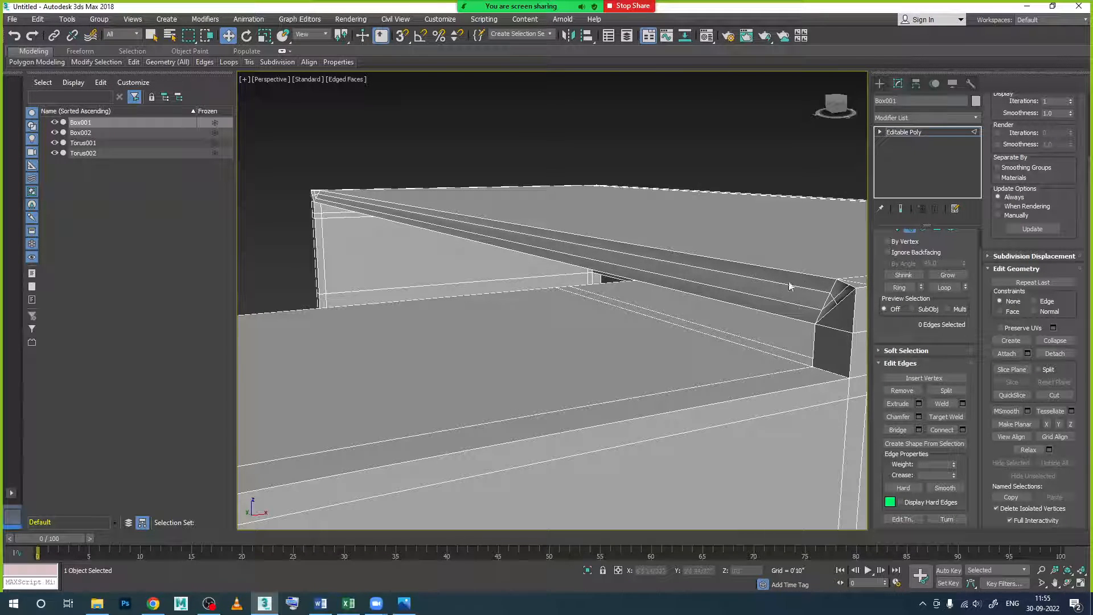
{"action": "scroll", "coordinate": [780, 302], "scroll_direction": "down", "scroll_amount": 1}
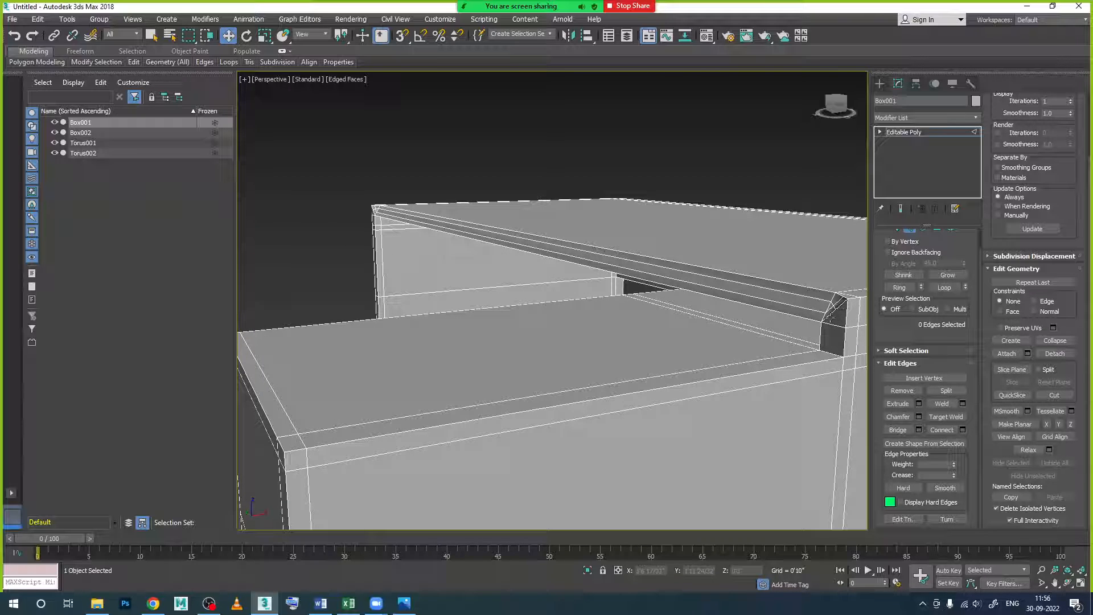
{"action": "scroll", "coordinate": [607, 155], "scroll_direction": "down", "scroll_amount": 5}
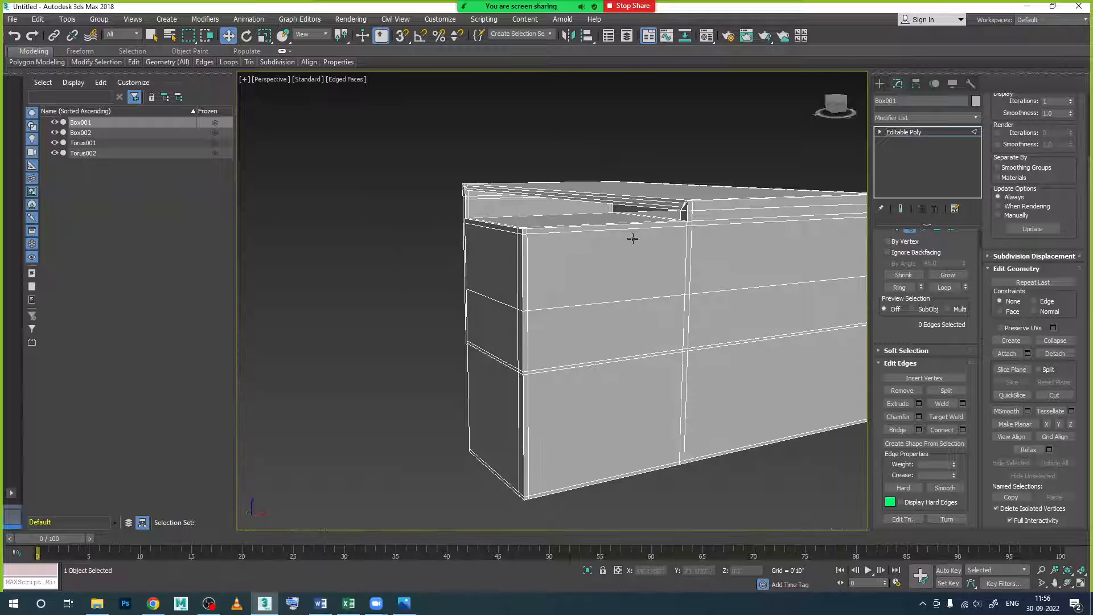
- Undo both chamfers on the desktop's front edge, leave edge editing and deselect the desk
{"action": "left_click", "coordinate": [655, 236]}
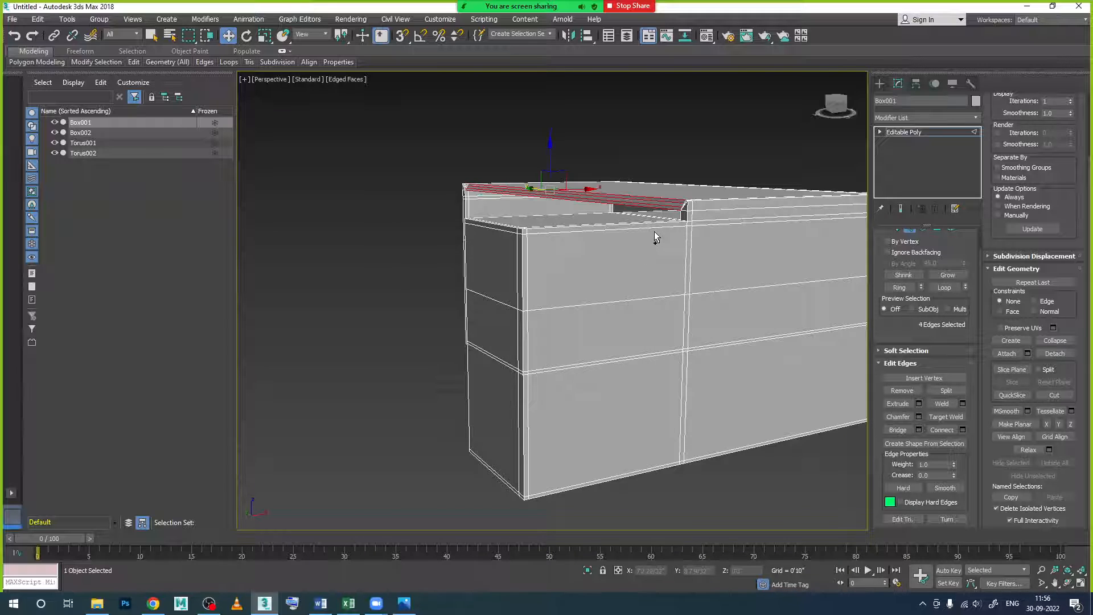
{"action": "double_click", "coordinate": [648, 211]}
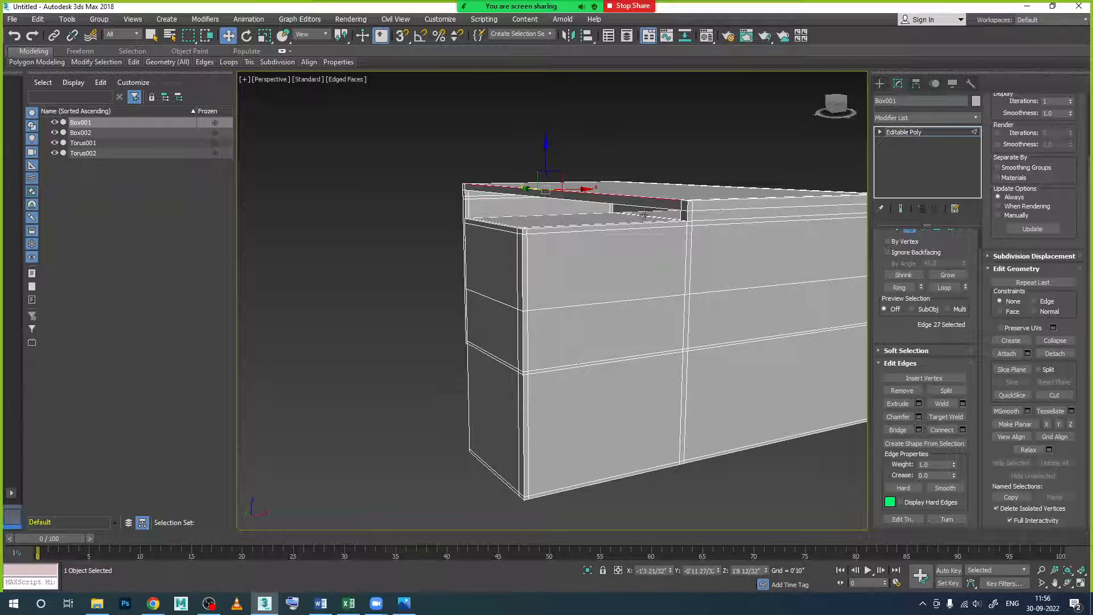
{"action": "scroll", "coordinate": [911, 245], "scroll_direction": "up", "scroll_amount": 1}
{"action": "left_click", "coordinate": [909, 248]}
{"action": "left_click", "coordinate": [719, 158]}
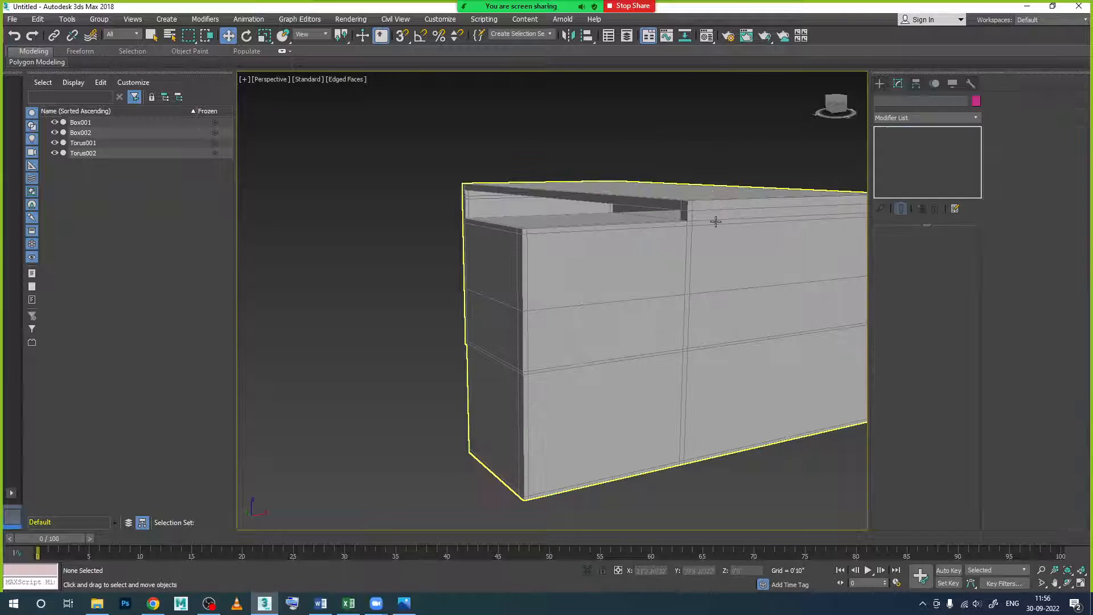
- Select the upper long polygon on the desk's back panel and assign it the 01 - Default material
{"action": "left_click", "coordinate": [716, 221]}
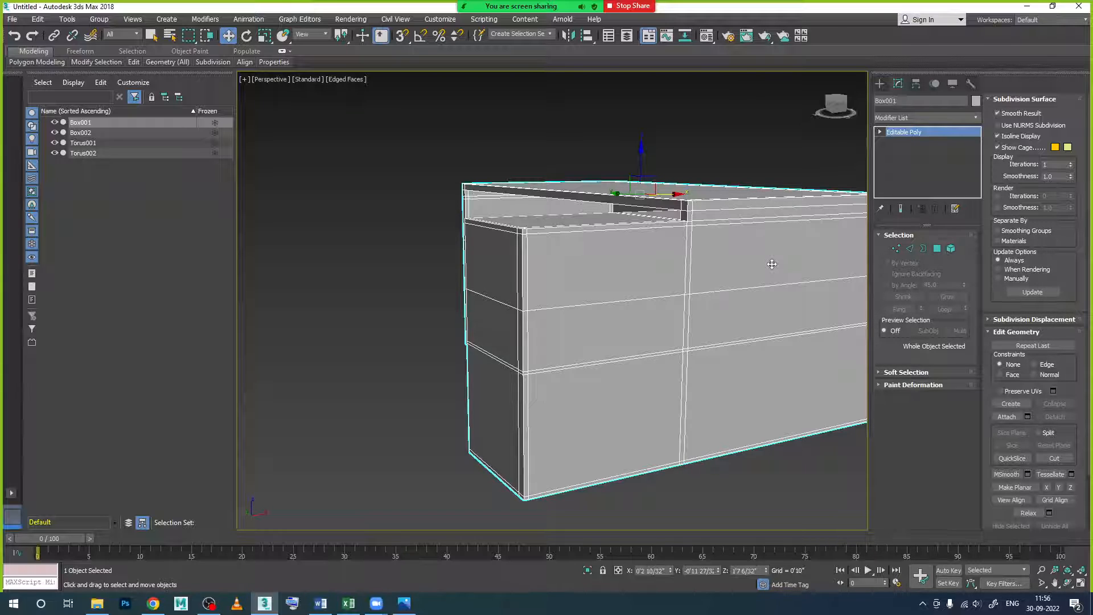
{"action": "left_click", "coordinate": [937, 250]}
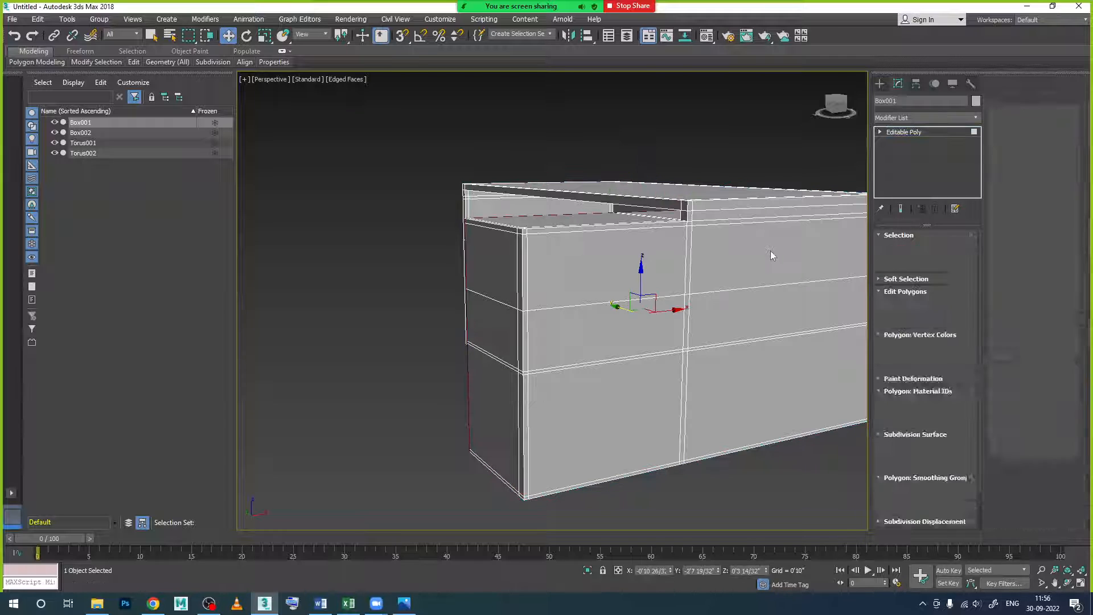
{"action": "left_click", "coordinate": [771, 250]}
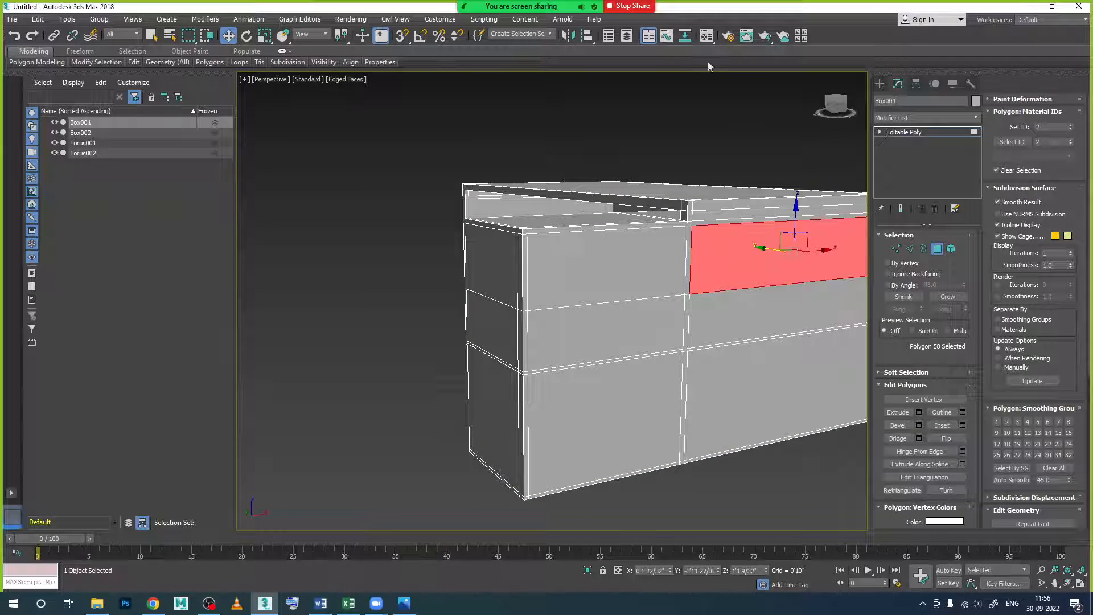
{"action": "key", "text": "m"}
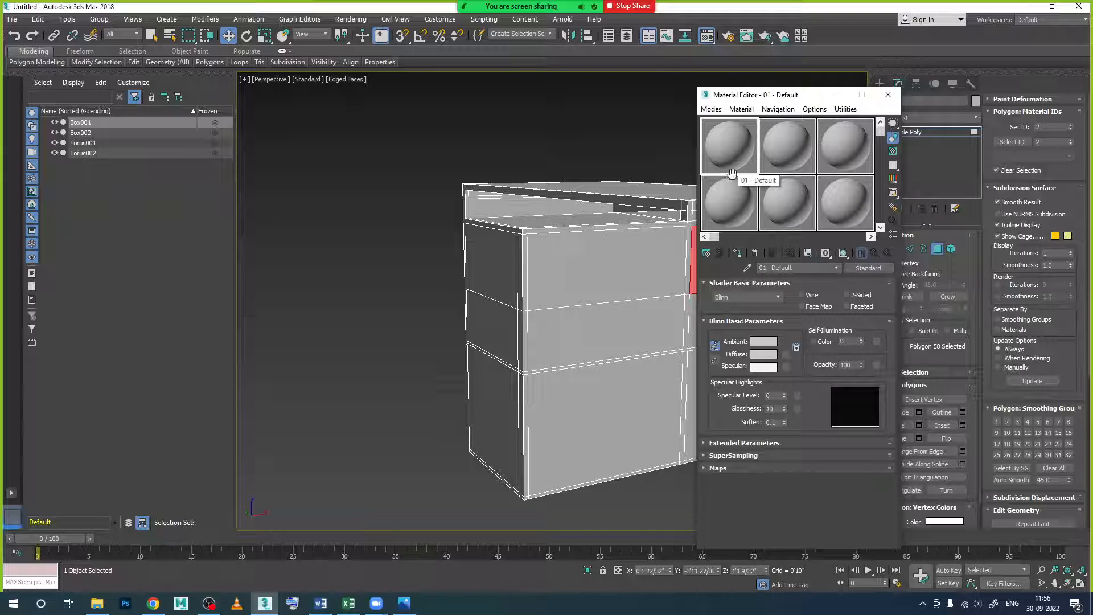
{"action": "left_click", "coordinate": [738, 256]}
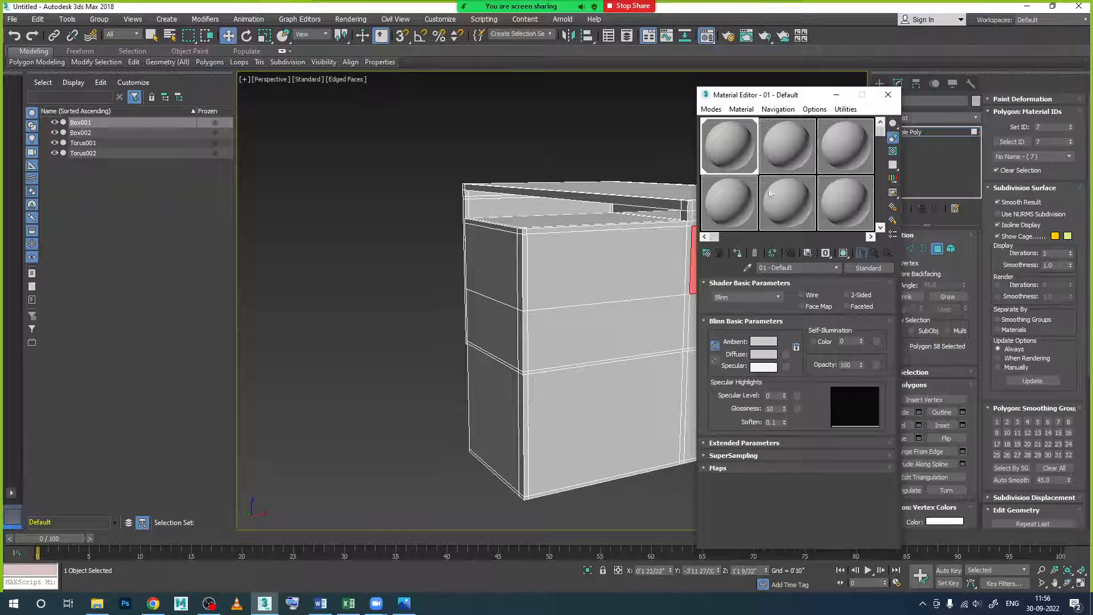
- Change the ambient and diffuse color of the 01 - Default material to bright pink and close the Material Editor
{"action": "left_click", "coordinate": [772, 343]}
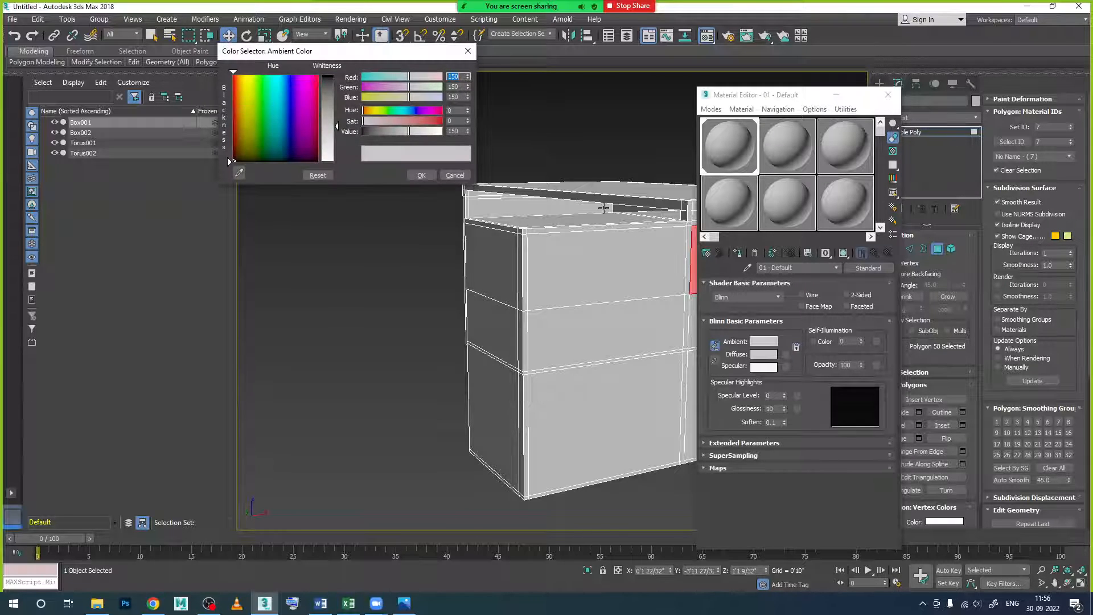
{"action": "left_click", "coordinate": [311, 120]}
{"action": "left_click_drag", "start_coordinate": [384, 122], "coordinate": [434, 122]}
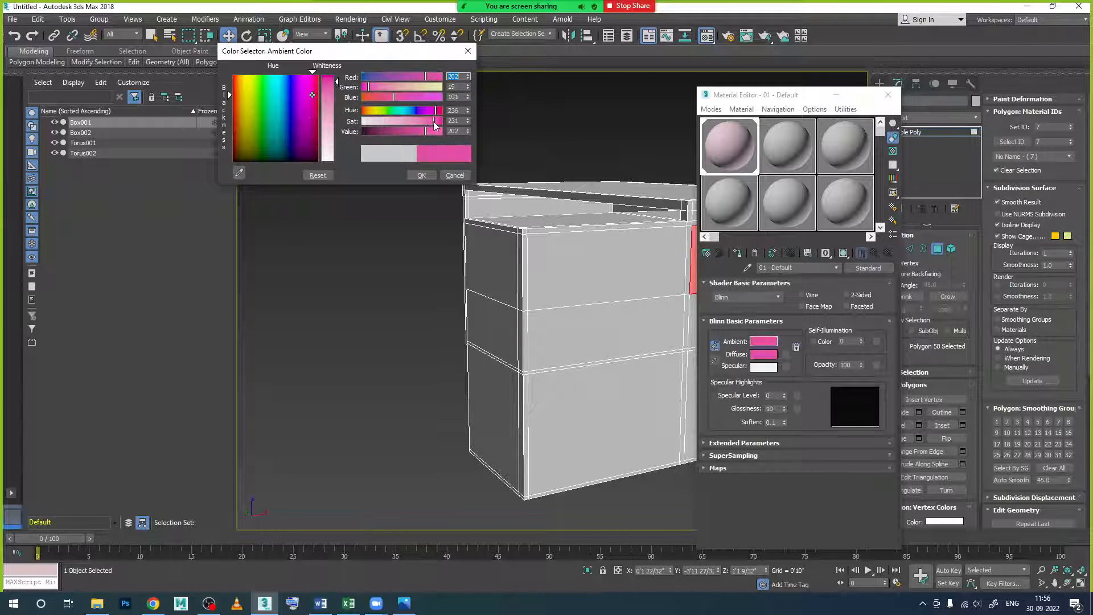
{"action": "left_click", "coordinate": [422, 176]}
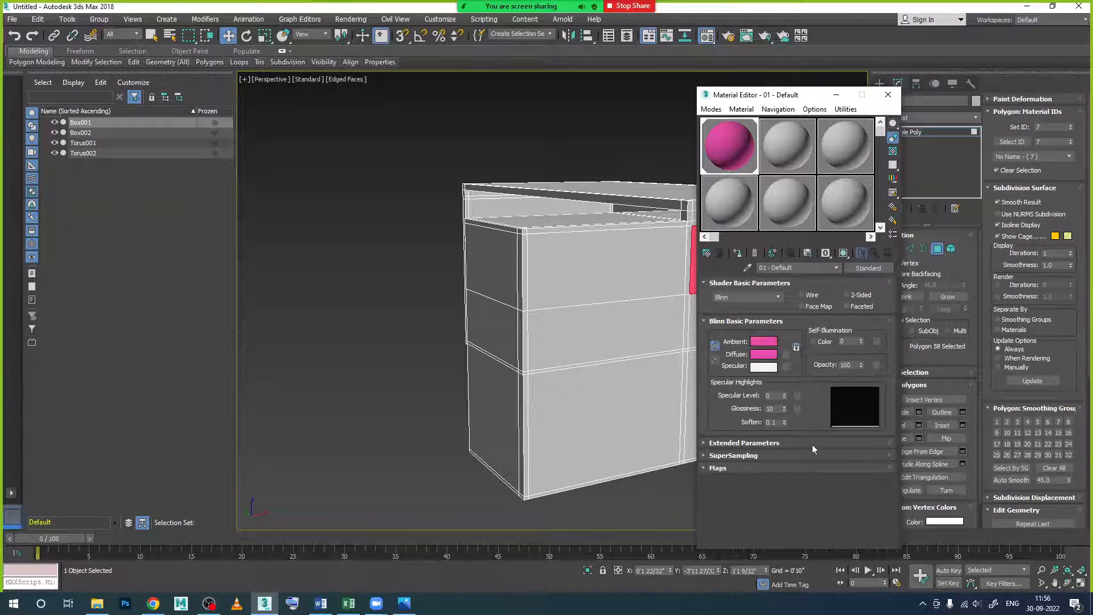
{"action": "left_click", "coordinate": [888, 95]}
- Deselect the desk's back-panel polygon and leave polygon editing
{"action": "left_click", "coordinate": [412, 287]}
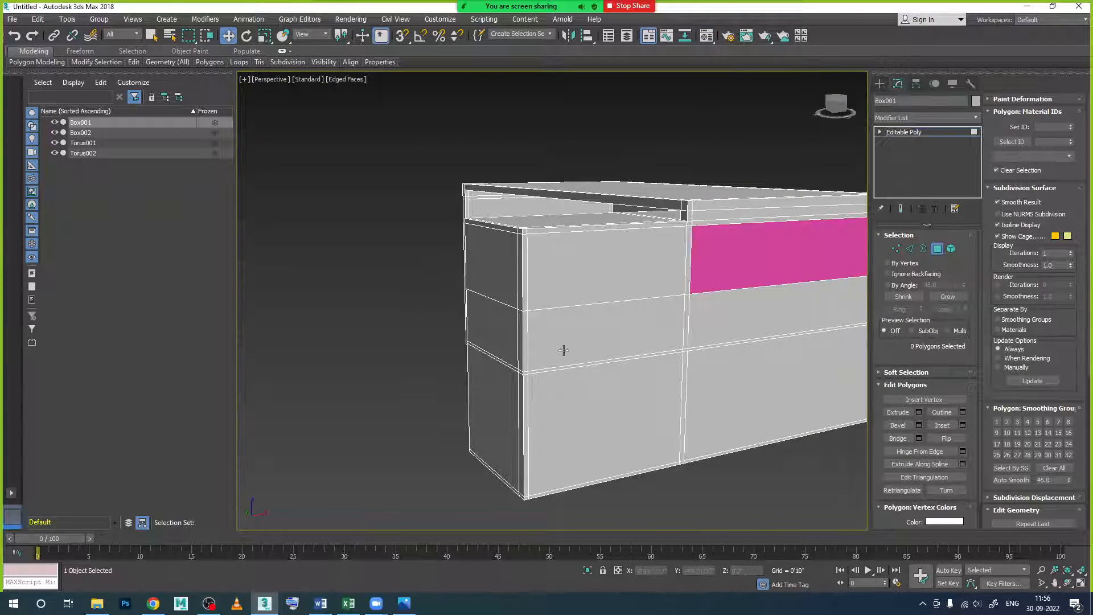
{"action": "scroll", "coordinate": [540, 310], "scroll_direction": "down", "scroll_amount": 2}
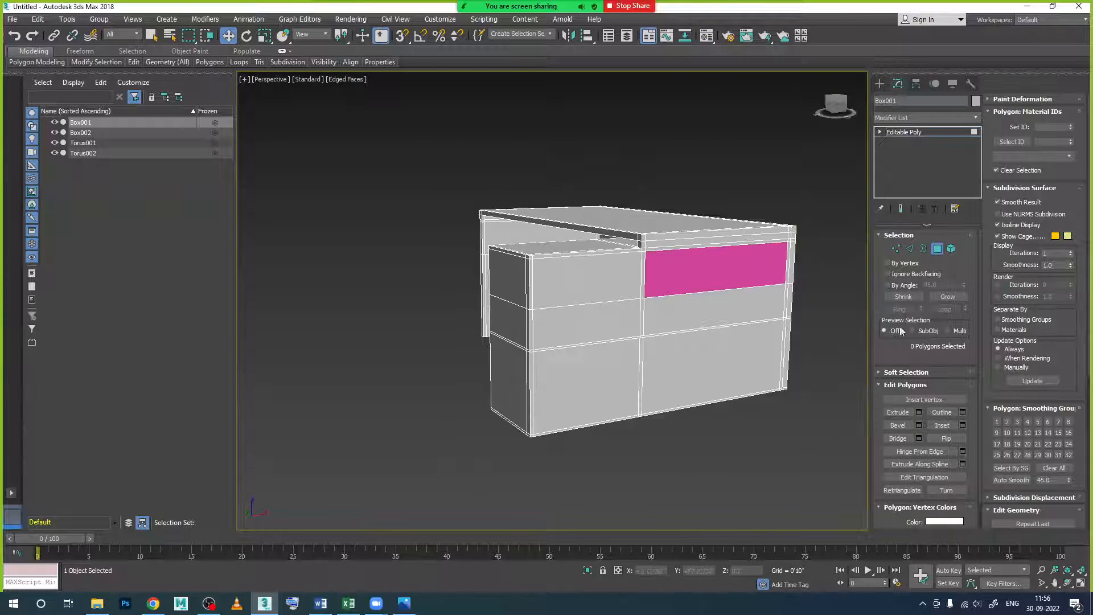
{"action": "left_click", "coordinate": [937, 248]}
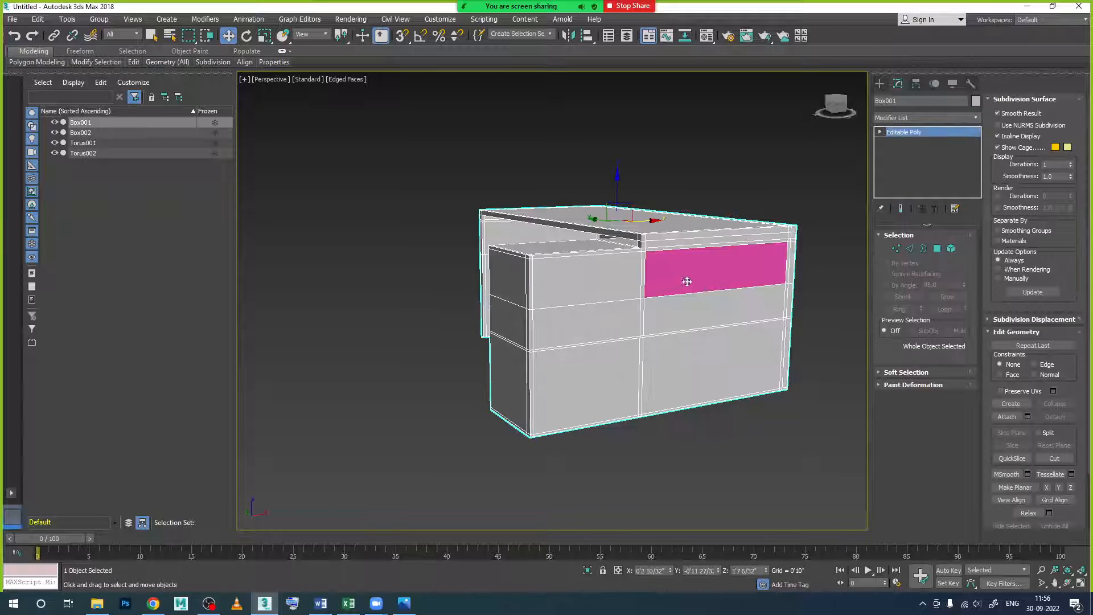
- Save the scene as Table in Solid in the scenes folder and close 3ds Max
{"action": "mouse_move", "coordinate": [167, 62]}
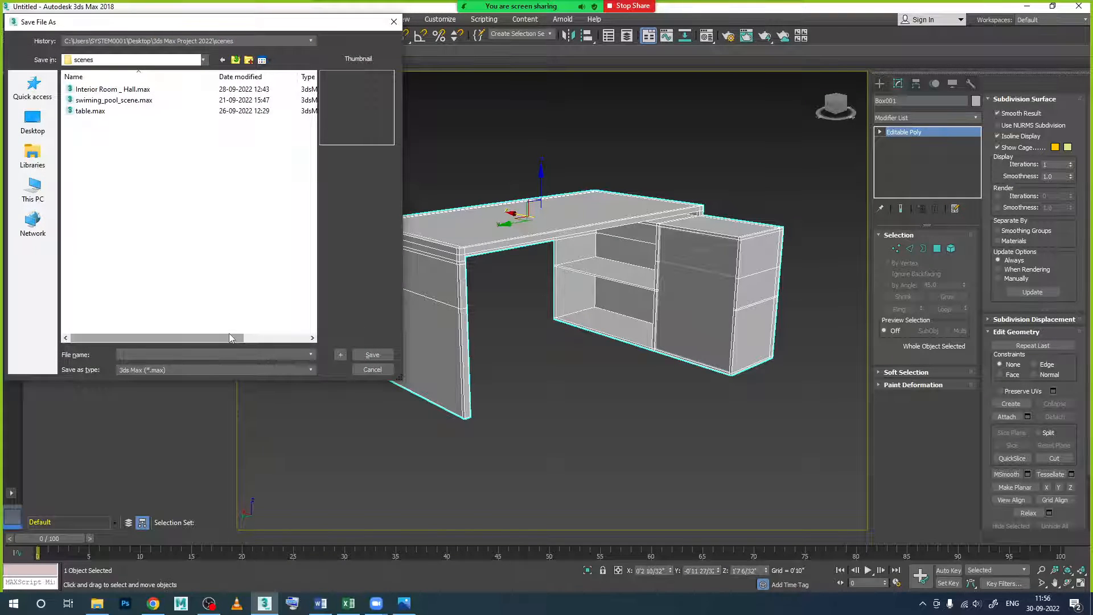
{"action": "type", "text": "Table in Solid"}
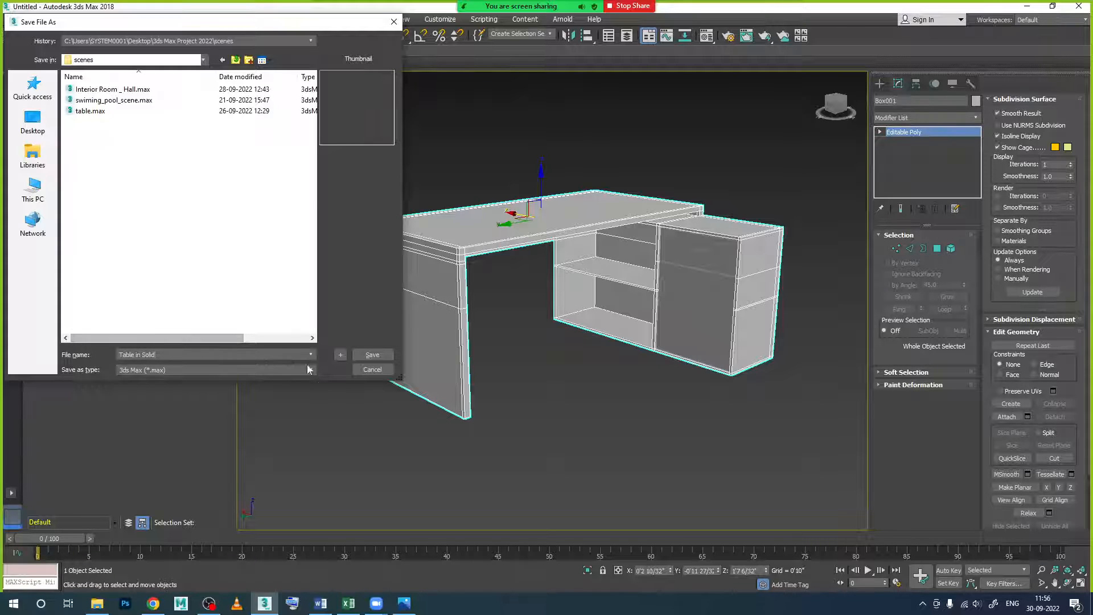
{"action": "left_click", "coordinate": [365, 359]}
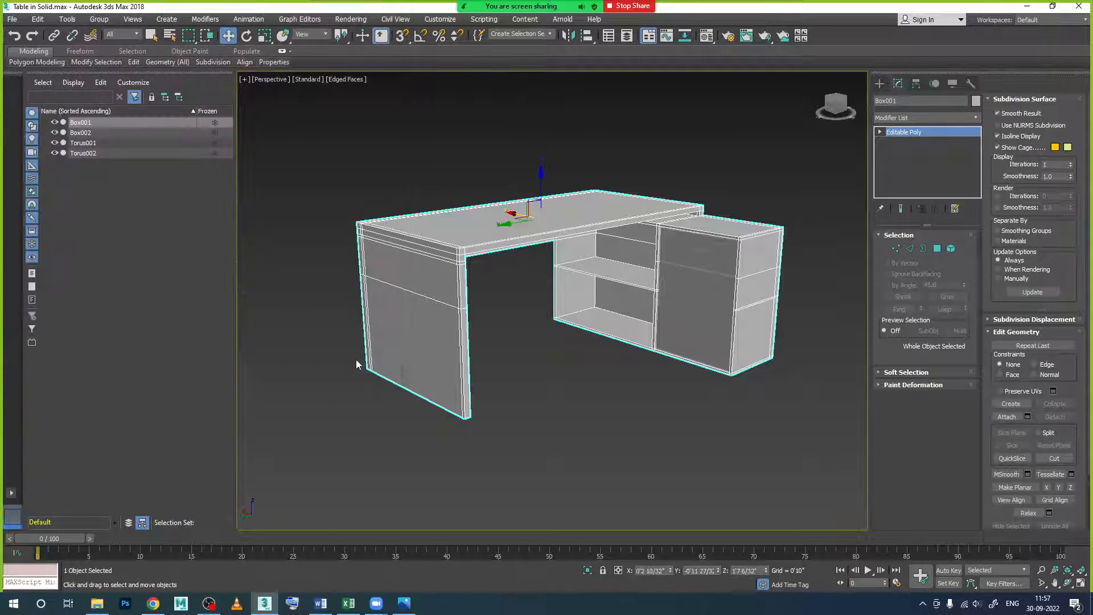
{"action": "left_click", "coordinate": [1077, 8]}
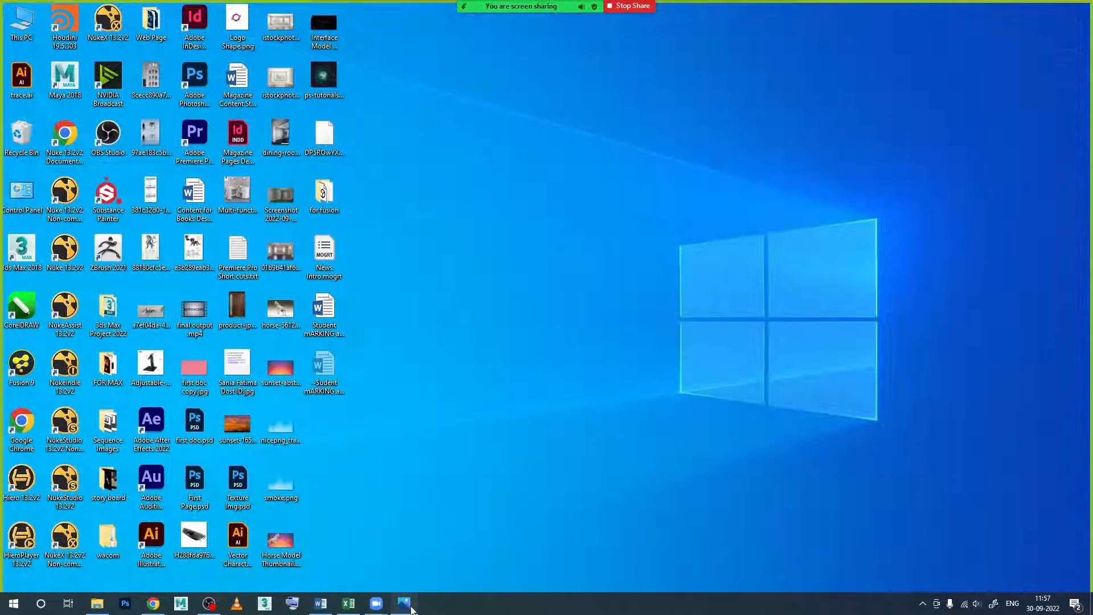
- Review the L-shaped corner desk reference photo and close the image viewer
{"action": "left_click", "coordinate": [403, 603]}
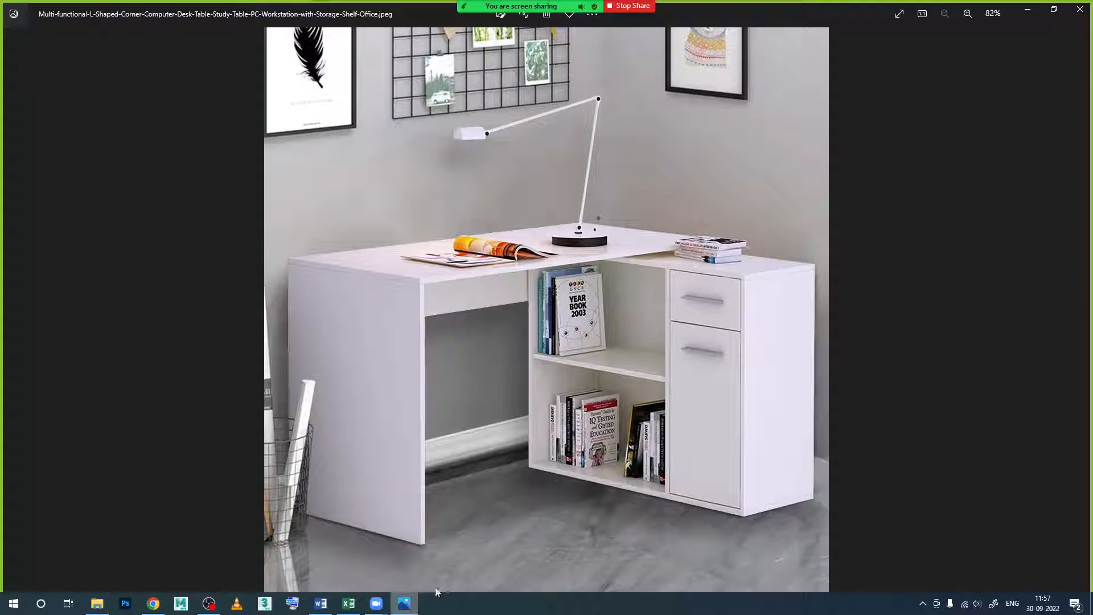
{"action": "left_click", "coordinate": [1078, 10]}
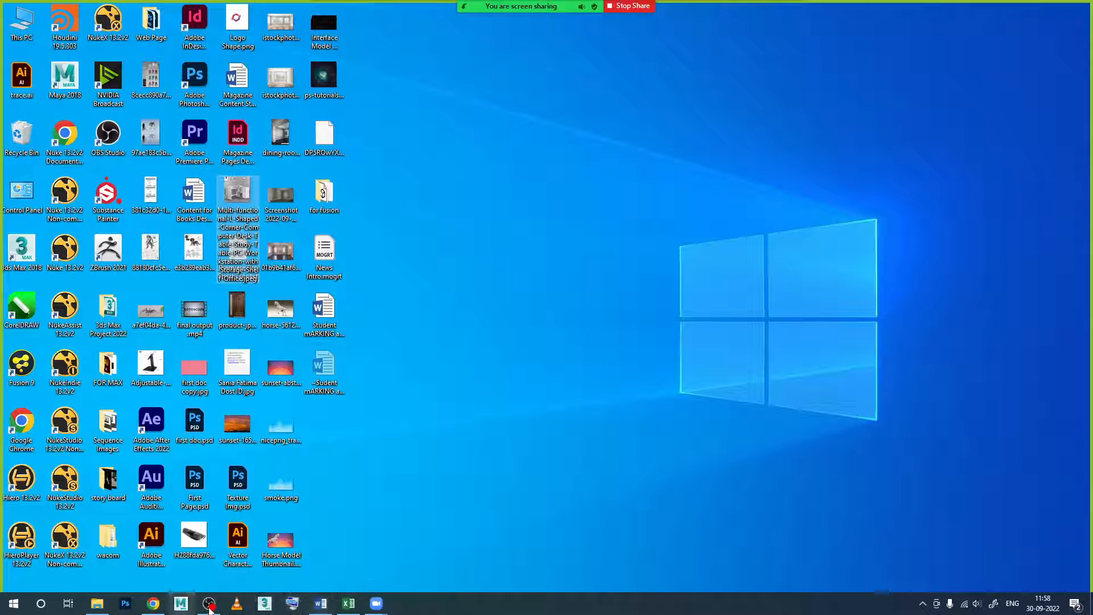
- Start 3ds Max and create a box about 4'1" long, 7'7" wide and 5'1" high in the Perspective view
{"action": "left_click", "coordinate": [263, 608]}
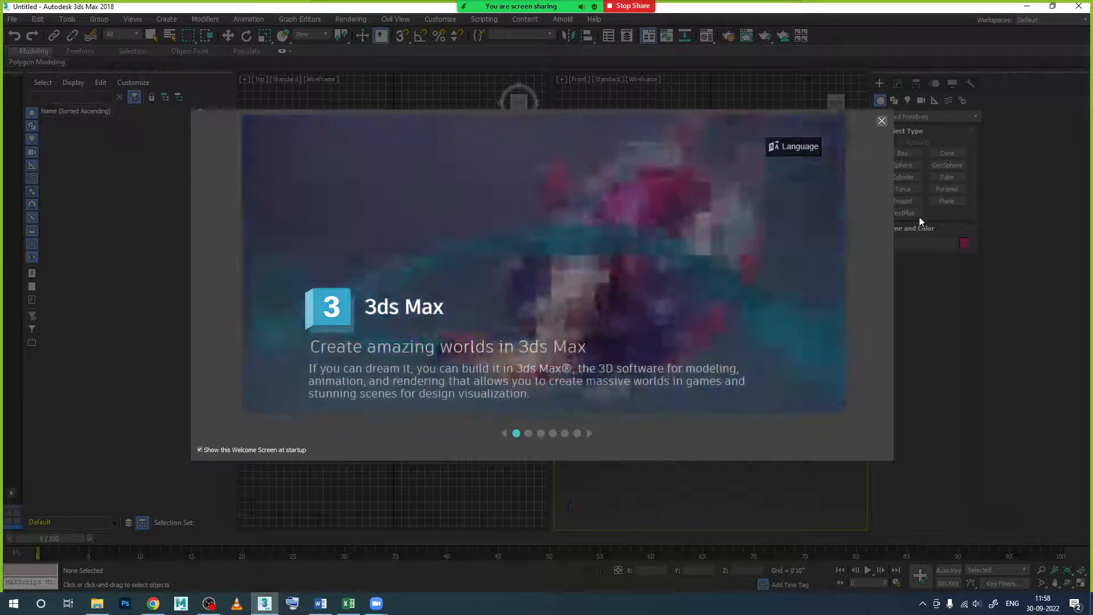
{"action": "left_click", "coordinate": [881, 121]}
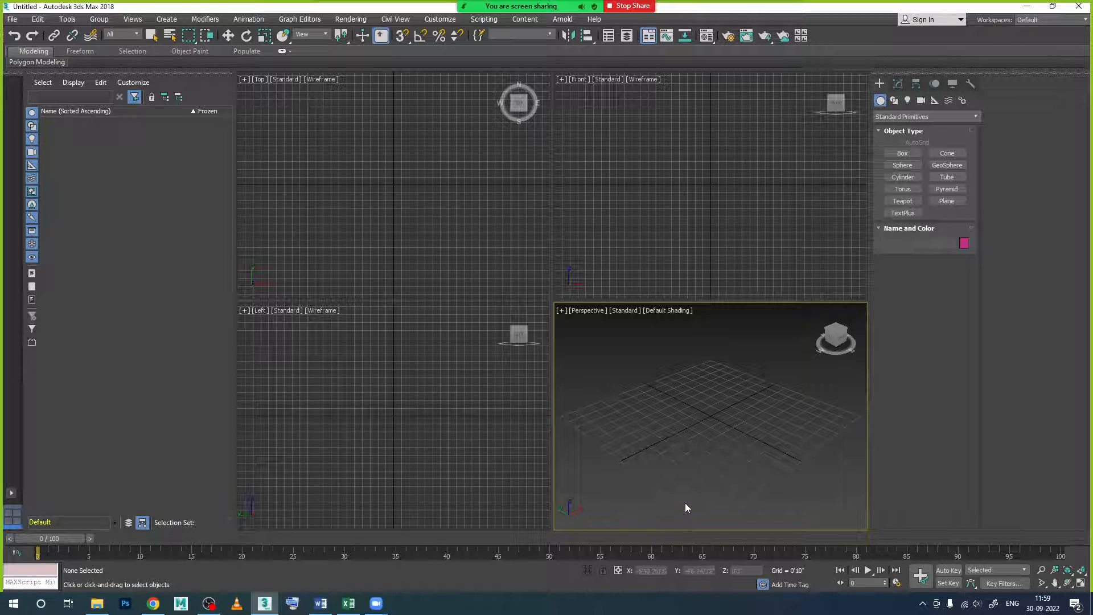
{"action": "left_click", "coordinate": [902, 153]}
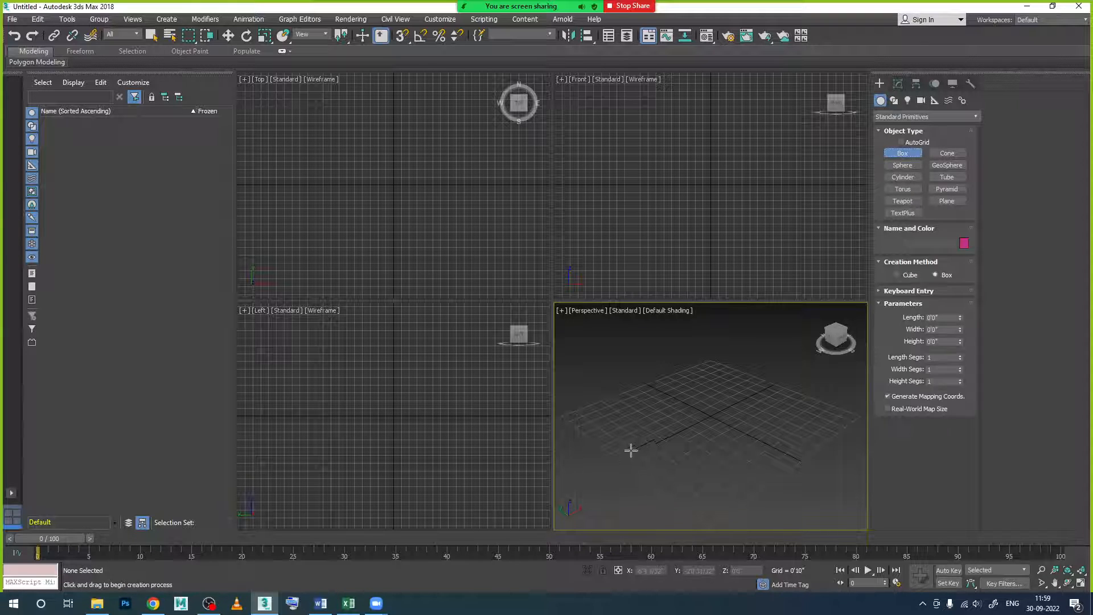
{"action": "left_click_drag", "start_coordinate": [629, 450], "coordinate": [794, 424]}
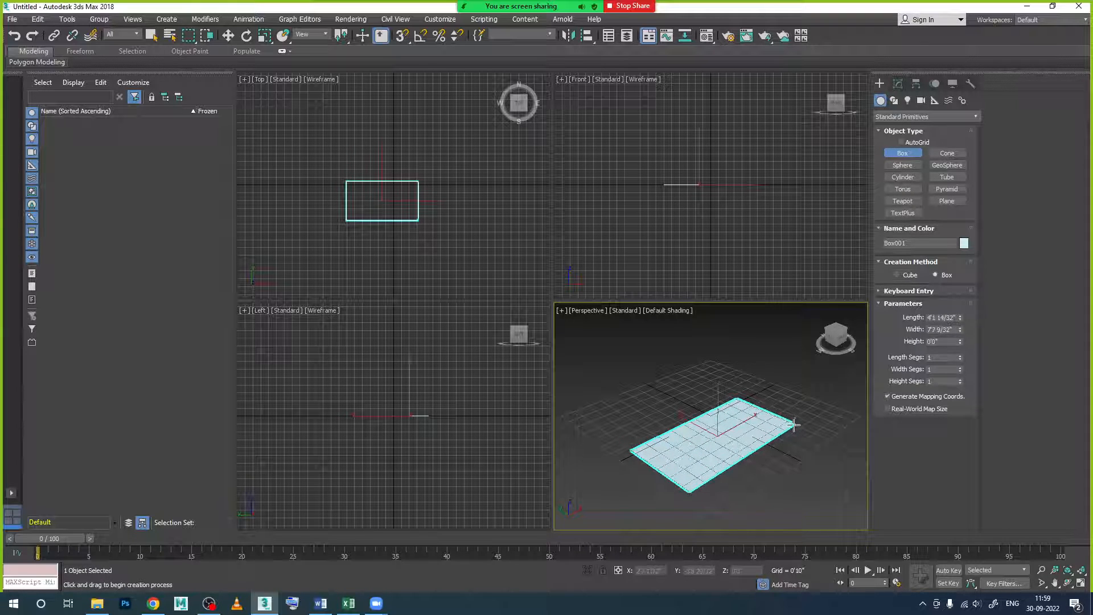
{"action": "left_click", "coordinate": [781, 314]}
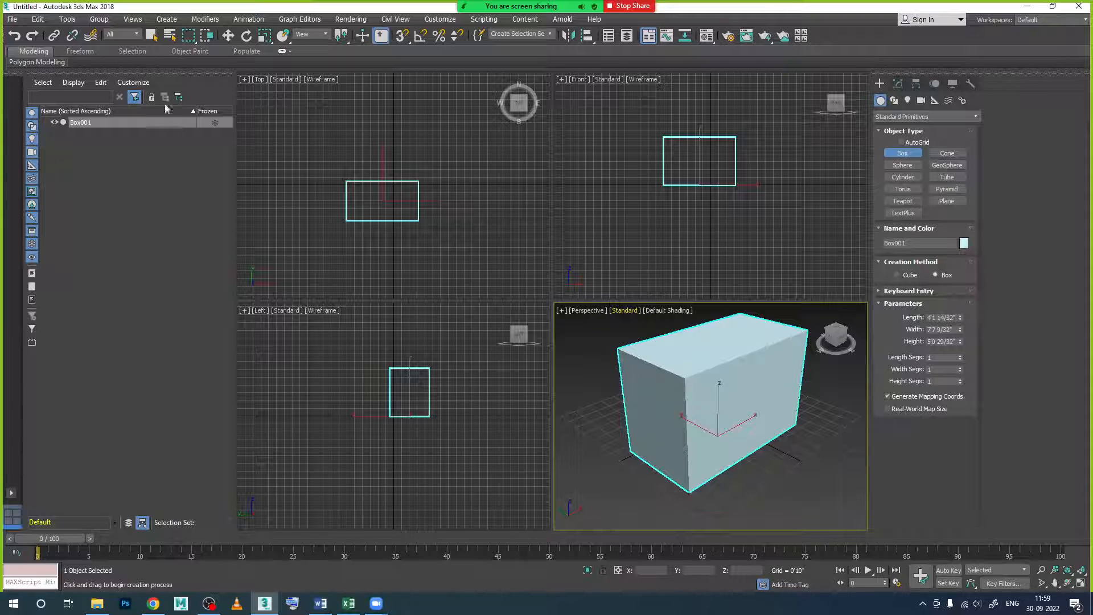
{"action": "left_click", "coordinate": [228, 36]}
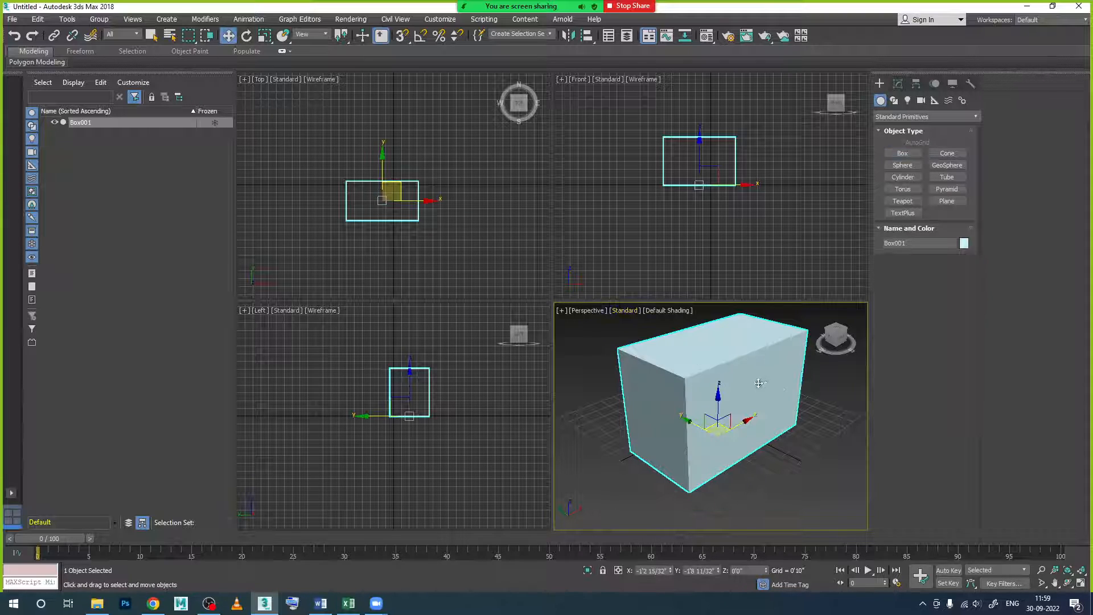
{"action": "scroll", "coordinate": [759, 384], "scroll_direction": "up", "scroll_amount": 3}
{"action": "scroll", "coordinate": [731, 412], "scroll_direction": "down", "scroll_amount": 3}
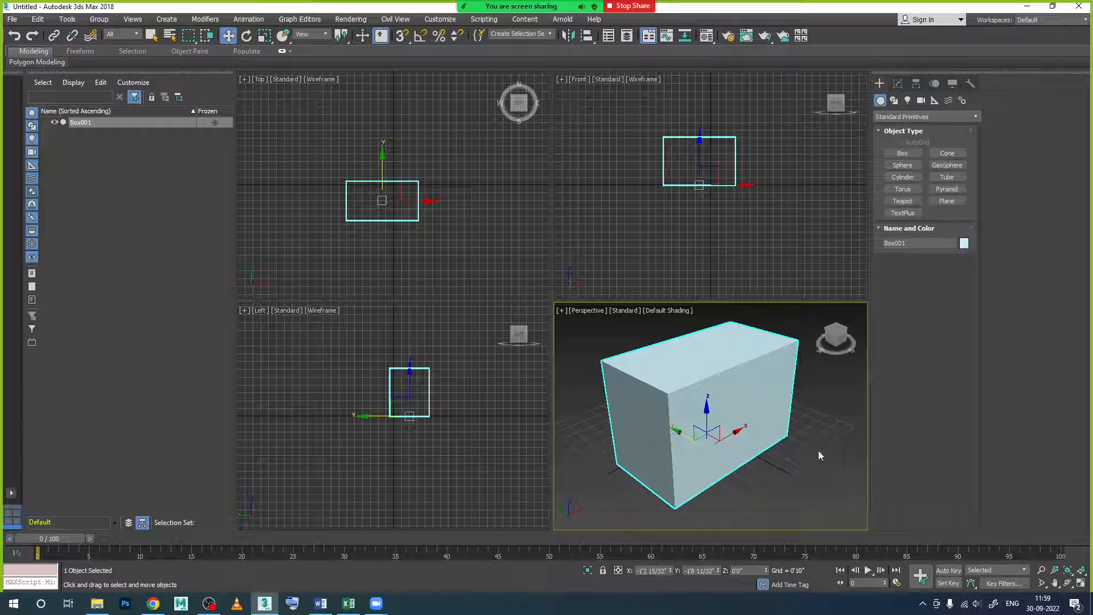
- Convert the box to an Editable Poly
{"action": "right_click", "coordinate": [643, 385]}
{"action": "right_click", "coordinate": [677, 416]}
{"action": "mouse_move", "coordinate": [703, 530]}
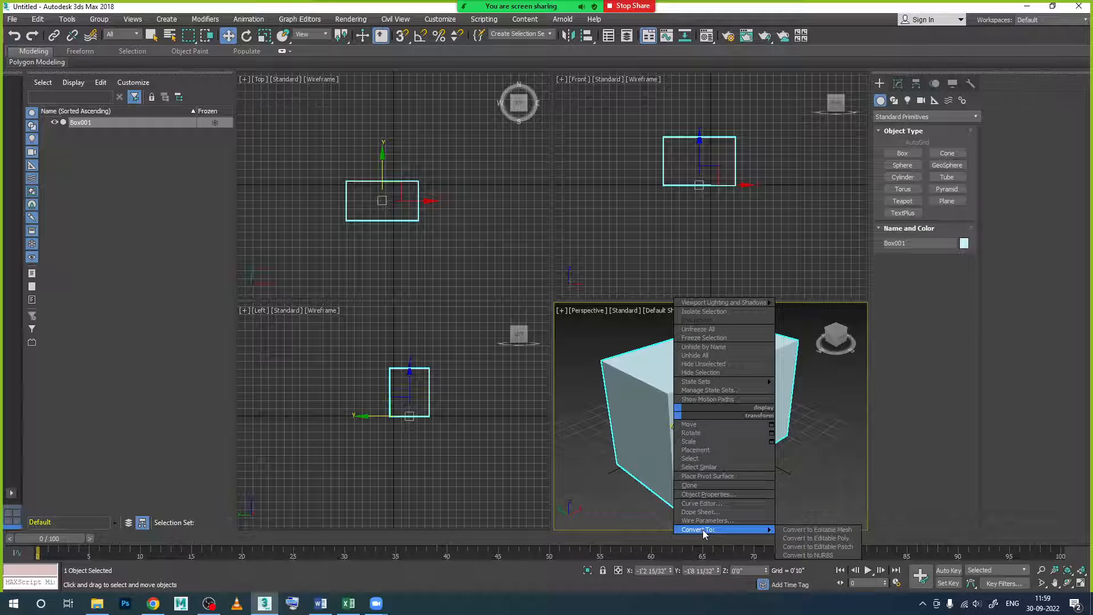
{"action": "left_click", "coordinate": [844, 538]}
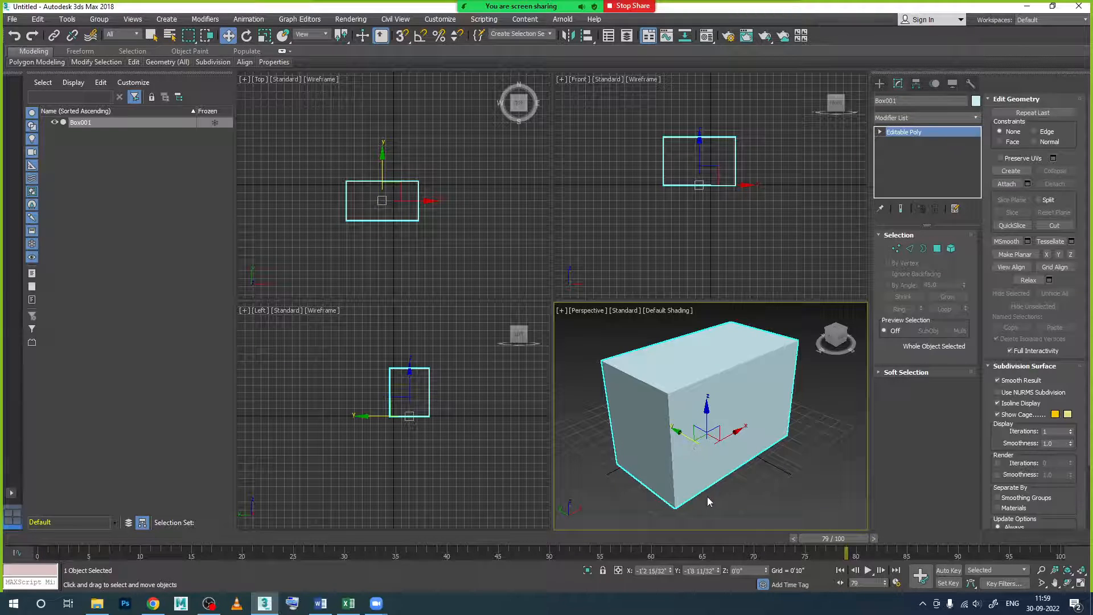
- Extrude the box's long front polygon by 0'10"
{"action": "left_click", "coordinate": [937, 249]}
{"action": "left_click", "coordinate": [755, 384]}
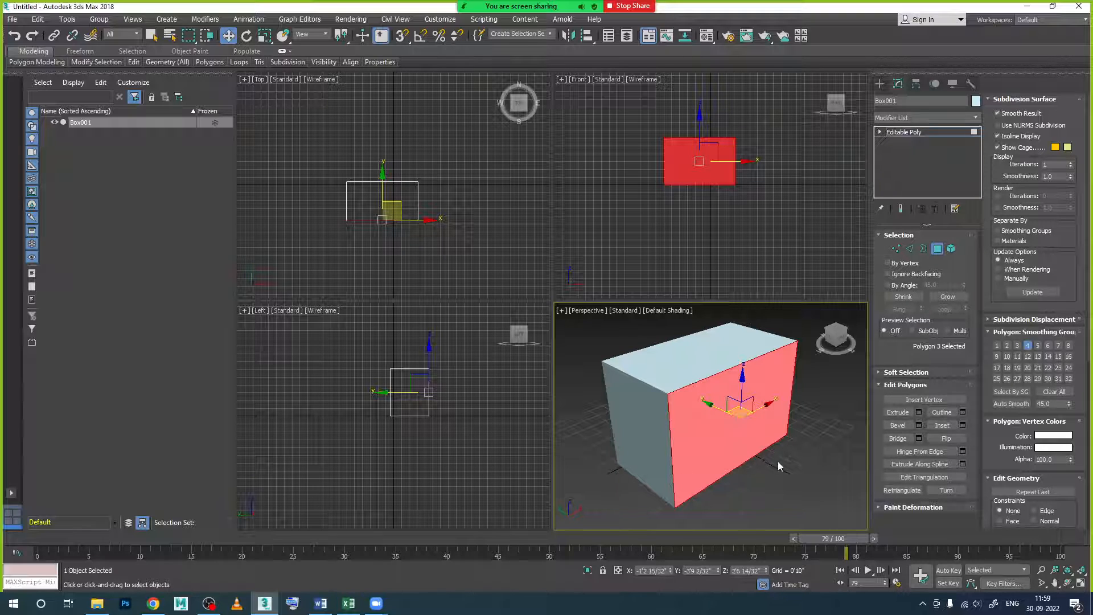
{"action": "left_click", "coordinate": [920, 413]}
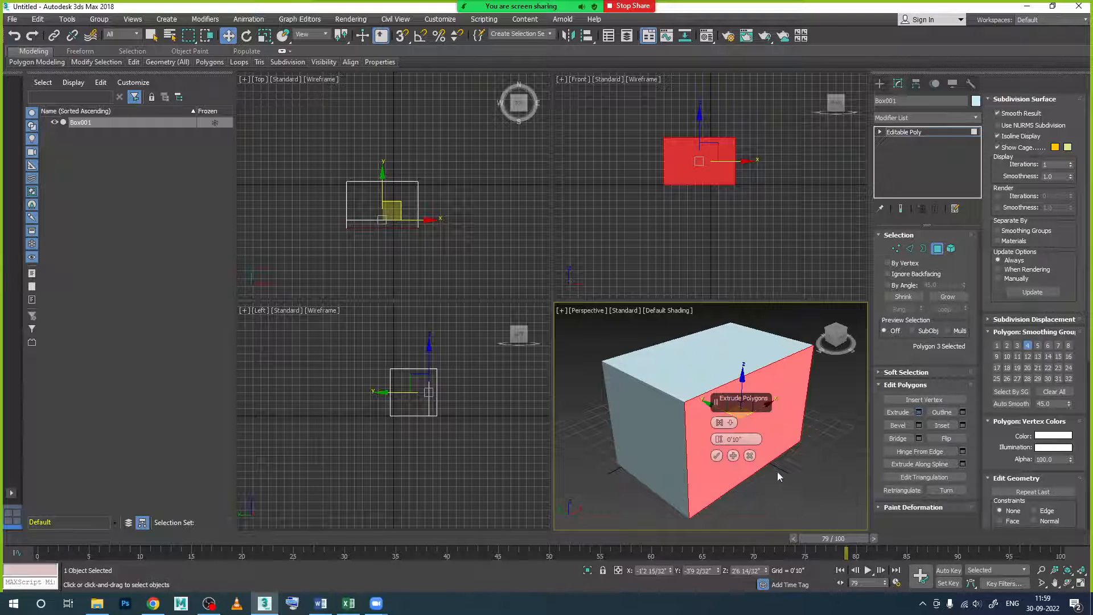
{"action": "left_click", "coordinate": [717, 456]}
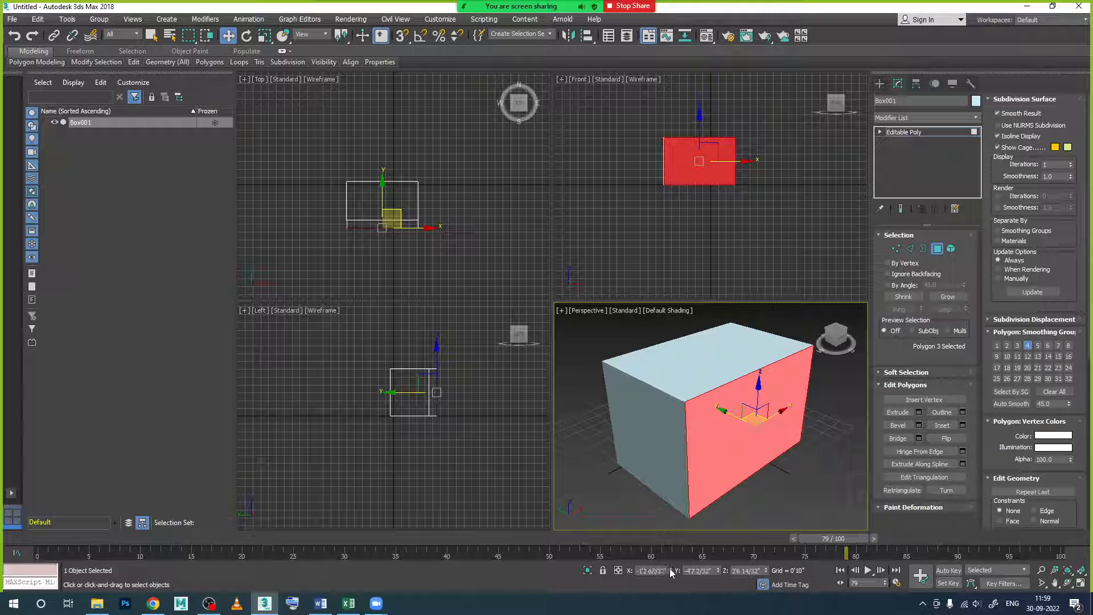
- Switch coordinate entry to relative offsets and shift the extruded front polygon along the X and Y axes
{"action": "mouse_move", "coordinate": [671, 572]}
{"action": "left_mouse_down"}
{"action": "mouse_move", "coordinate": [671, 561]}
{"action": "mouse_move", "coordinate": [672, 582]}
{"action": "left_mouse_up"}
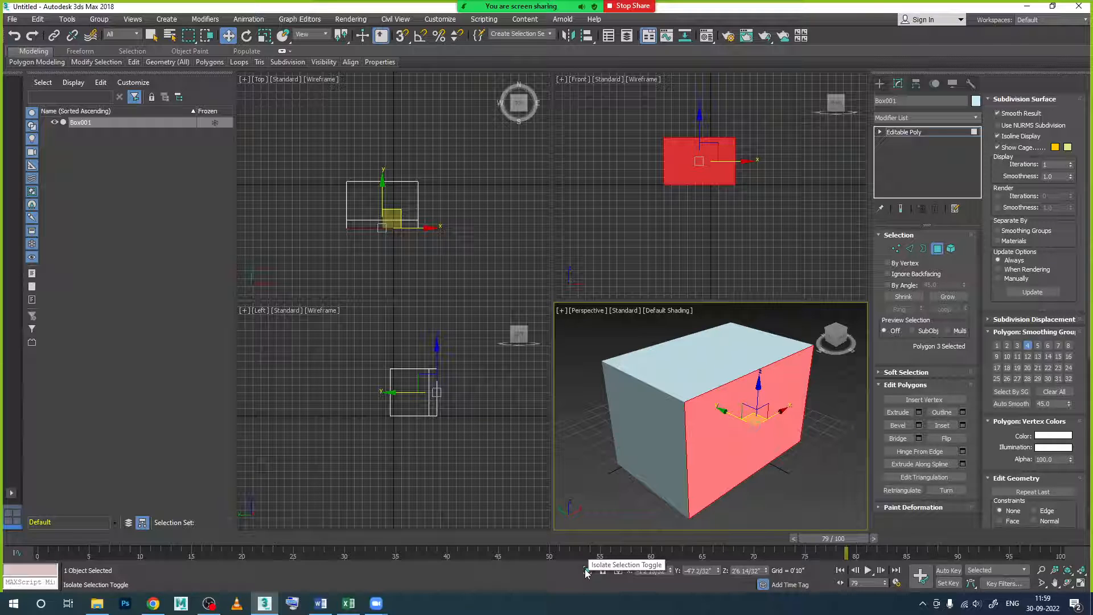
{"action": "left_click", "coordinate": [619, 570]}
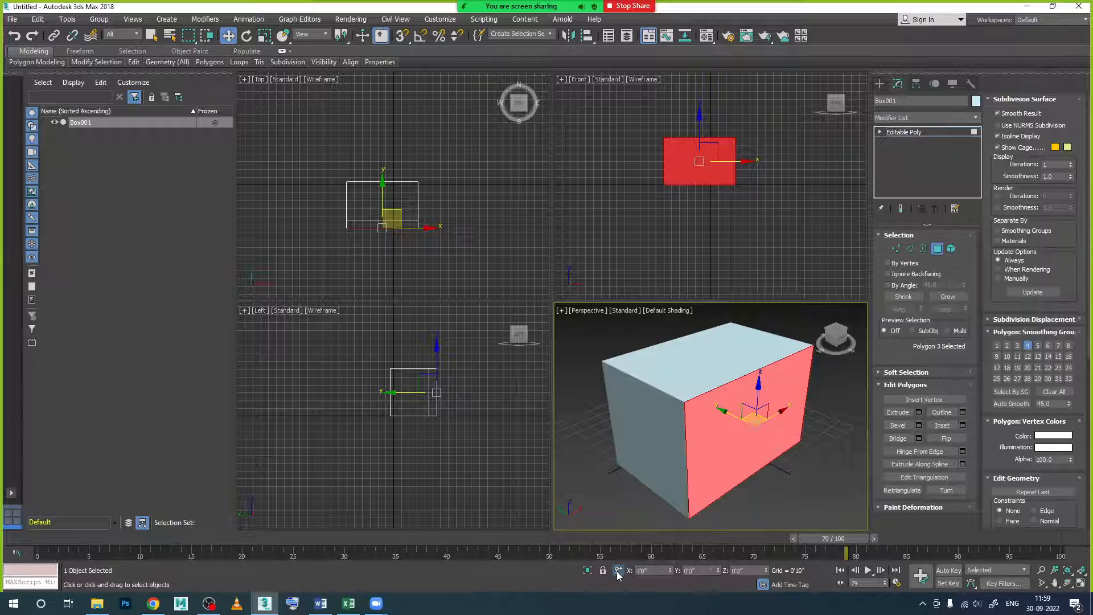
{"action": "left_click_drag", "start_coordinate": [671, 572], "coordinate": [727, 15]}
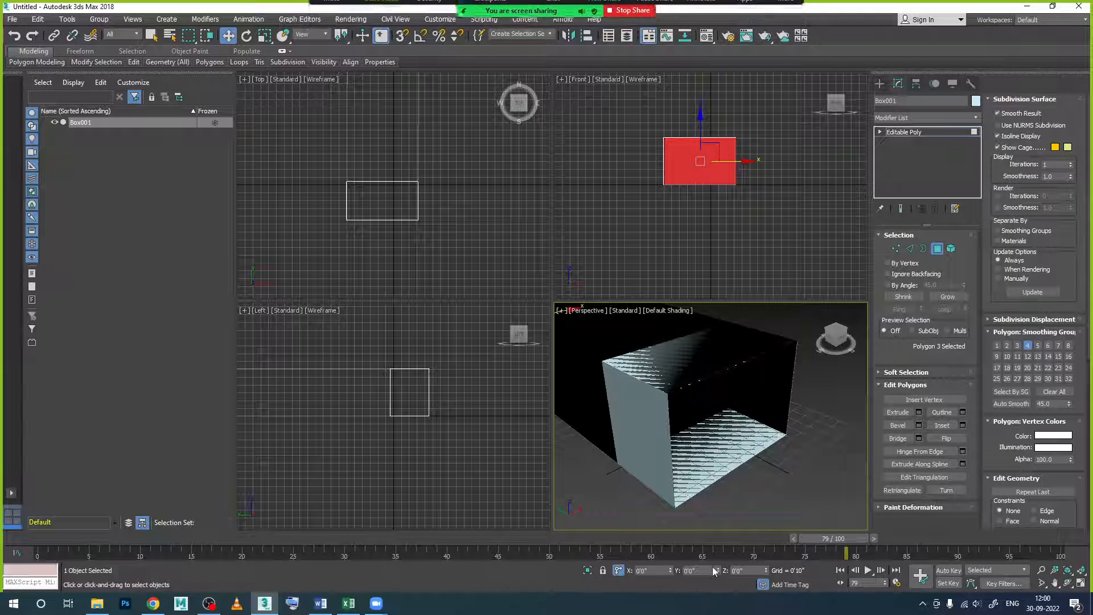
{"action": "left_click_drag", "start_coordinate": [718, 569], "coordinate": [716, 599]}
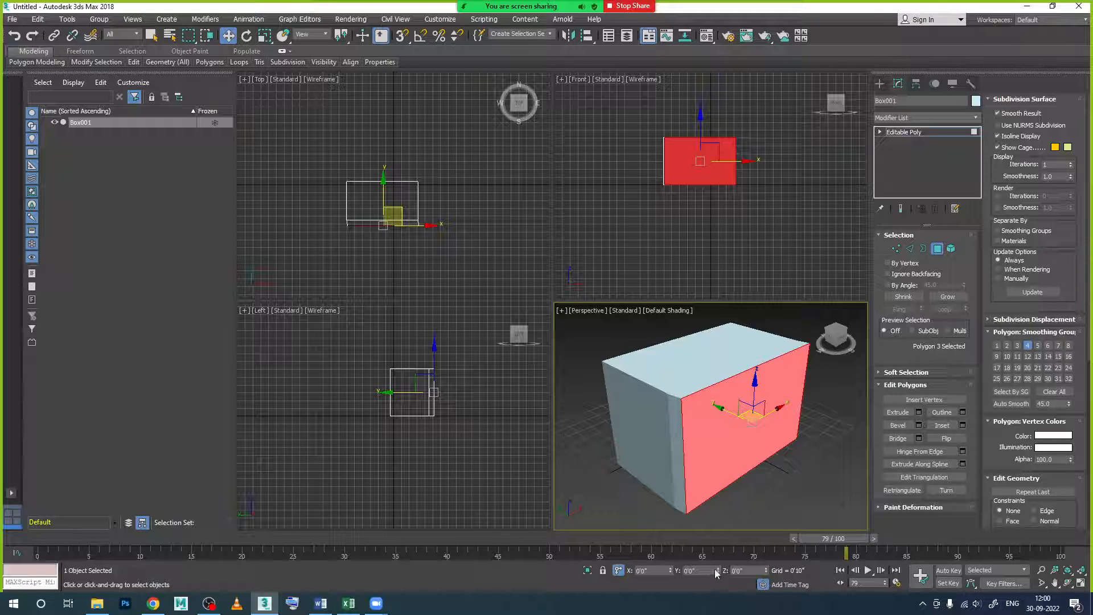
- Offset the front polygon inward along Y, upward along Z and sideways along X
{"action": "left_click", "coordinate": [699, 571]}
{"action": "type", "text": "0.1"}
{"action": "key", "text": "Return"}
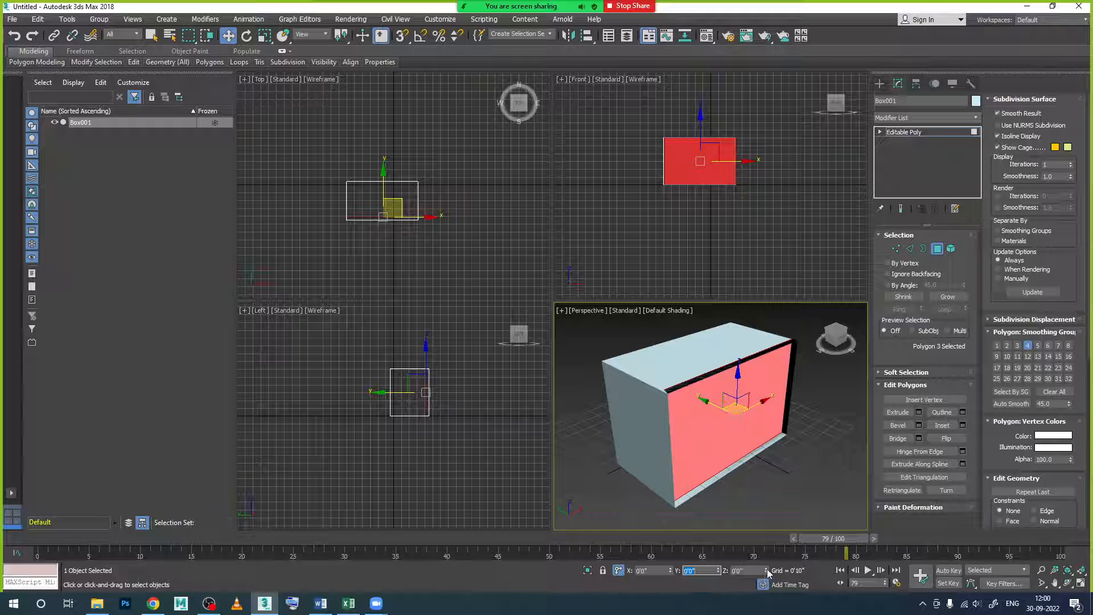
{"action": "left_click_drag", "start_coordinate": [768, 572], "coordinate": [762, 573]}
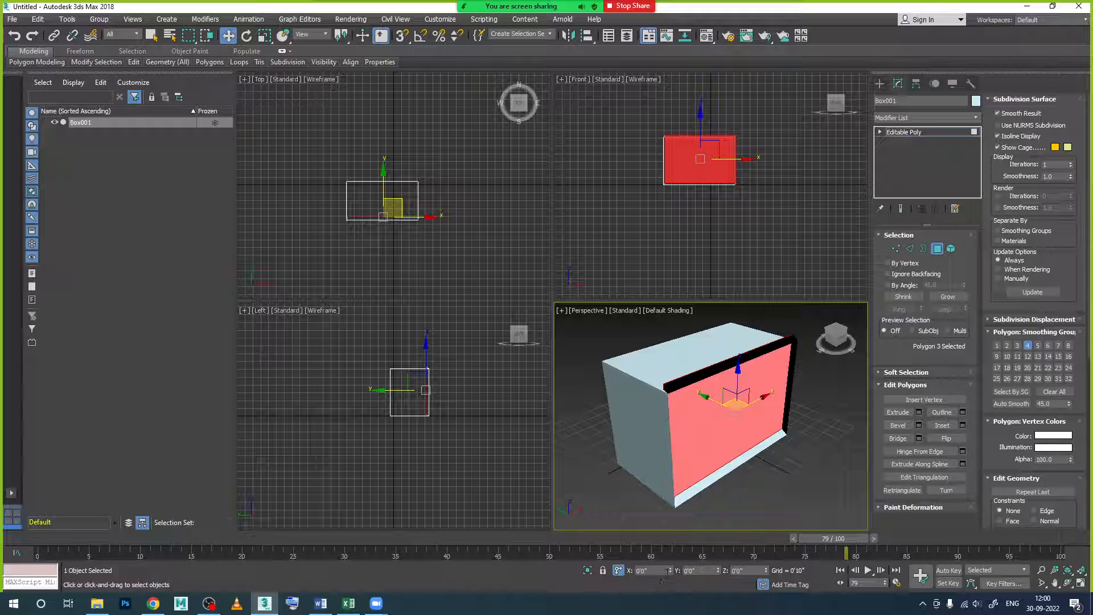
{"action": "left_click_drag", "start_coordinate": [670, 572], "coordinate": [672, 543]}
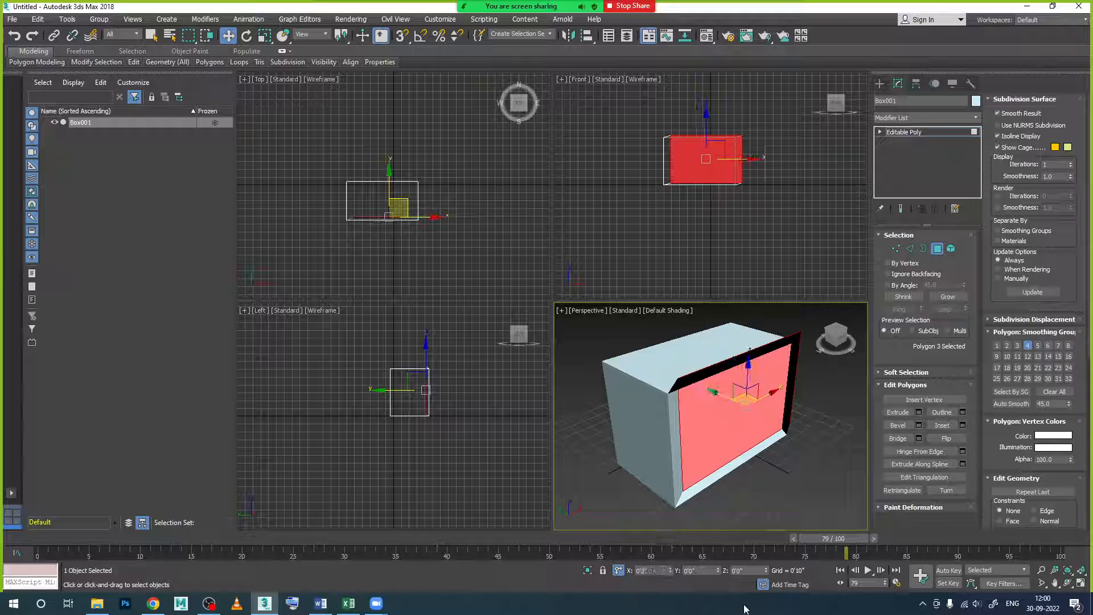
- Lower the front polygon with a Z offset and undo the long stretch along Y
{"action": "left_click_drag", "start_coordinate": [766, 572], "coordinate": [722, 591]}
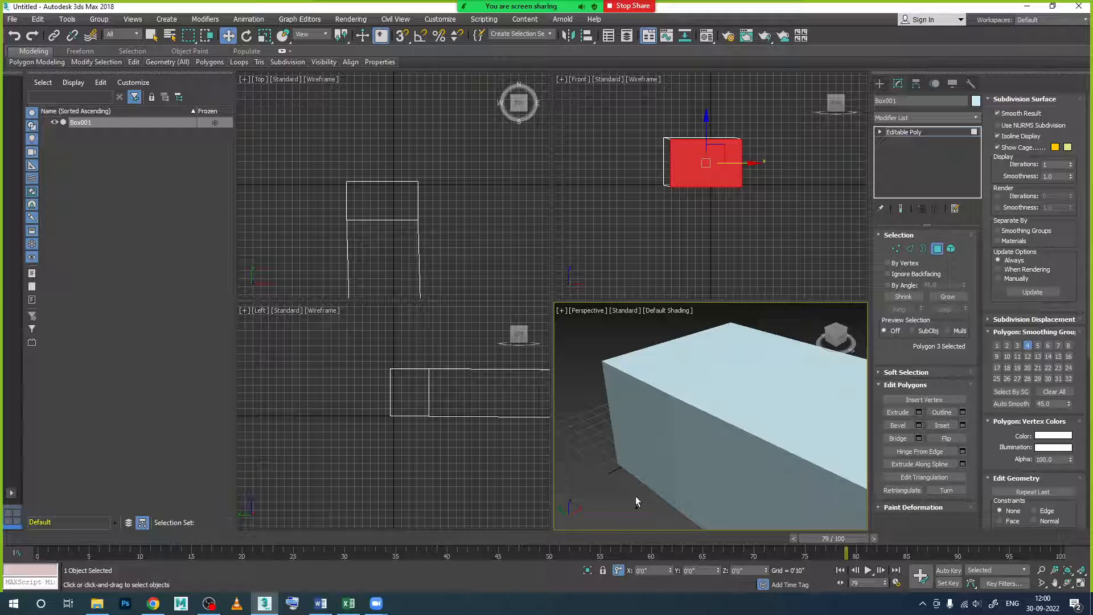
{"action": "key", "text": "ctrl+z"}
{"action": "left_click", "coordinate": [757, 468]}
{"action": "left_click", "coordinate": [719, 427]}
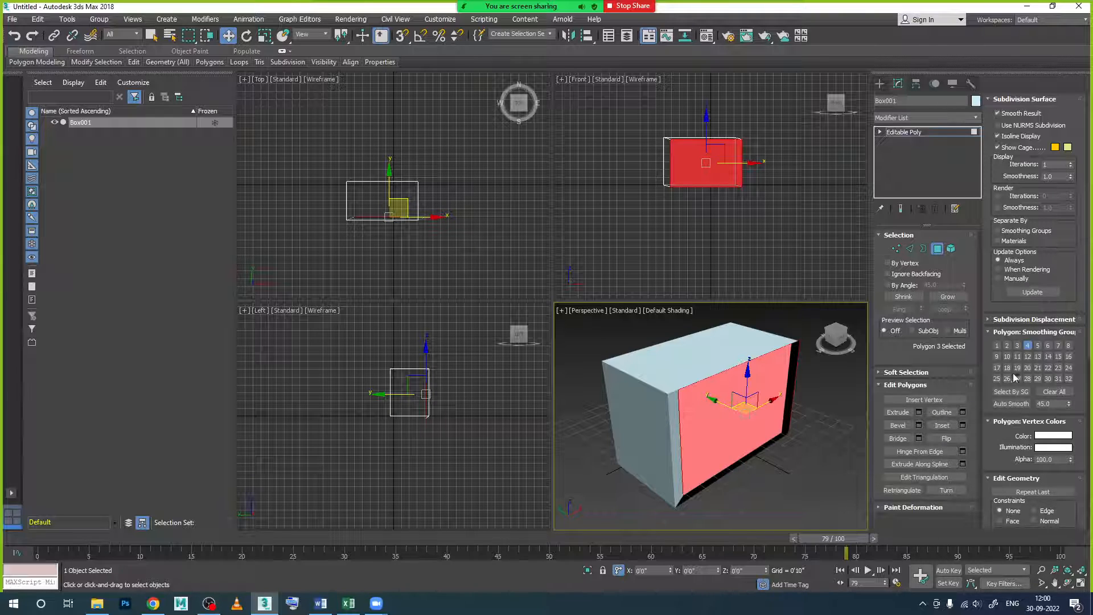
- Leave polygon editing on the box and close 3ds Max without saving the test scene
{"action": "left_click", "coordinate": [938, 250]}
{"action": "left_click", "coordinate": [785, 446]}
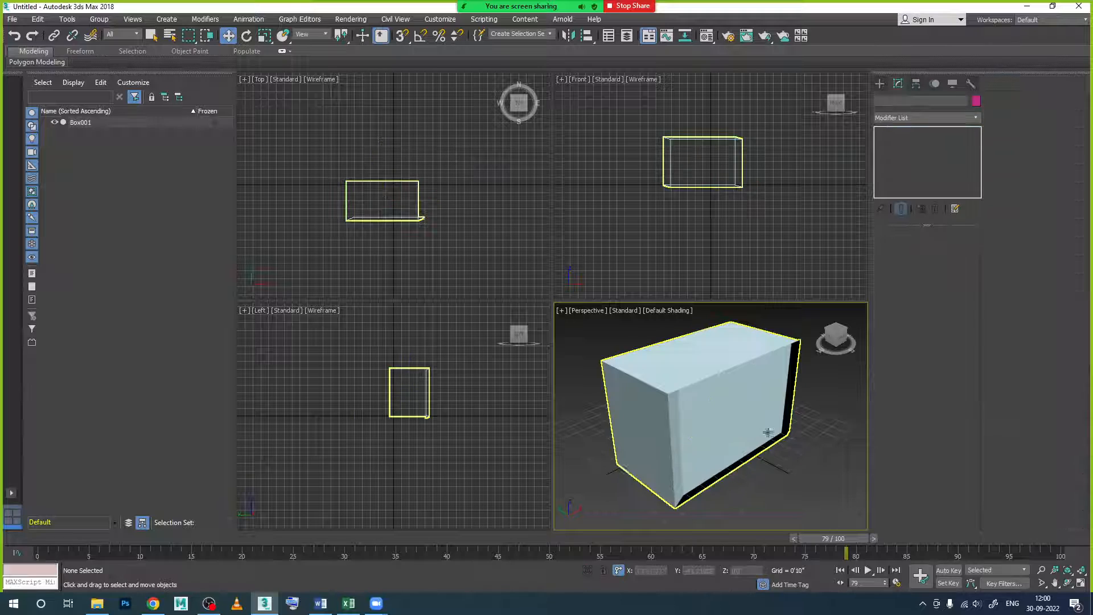
{"action": "left_click", "coordinate": [766, 432]}
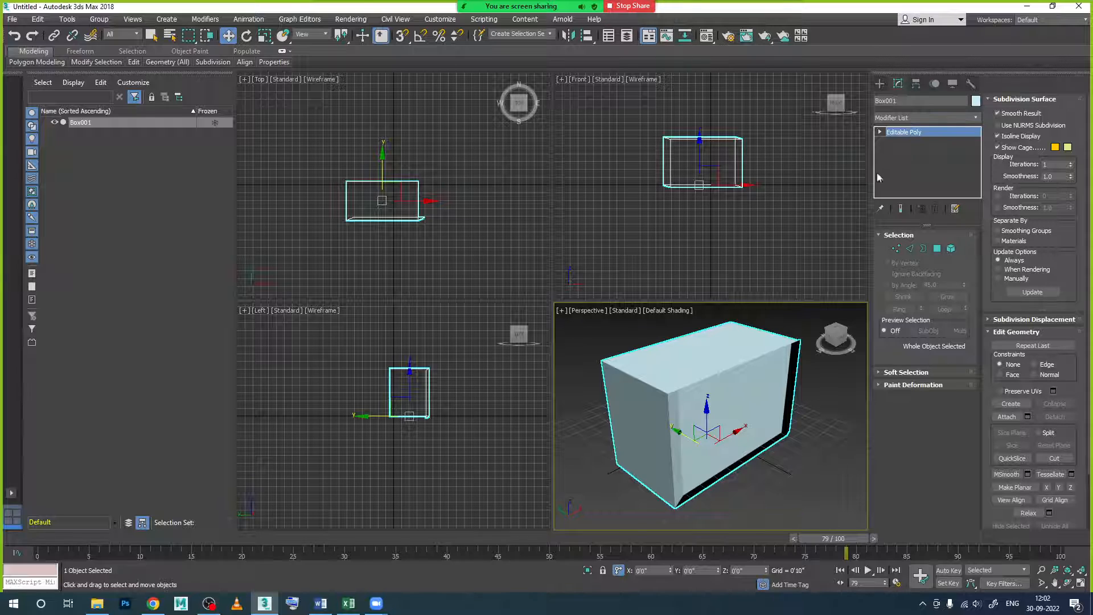
{"action": "left_click", "coordinate": [1079, 6]}
{"action": "left_click", "coordinate": [549, 320]}
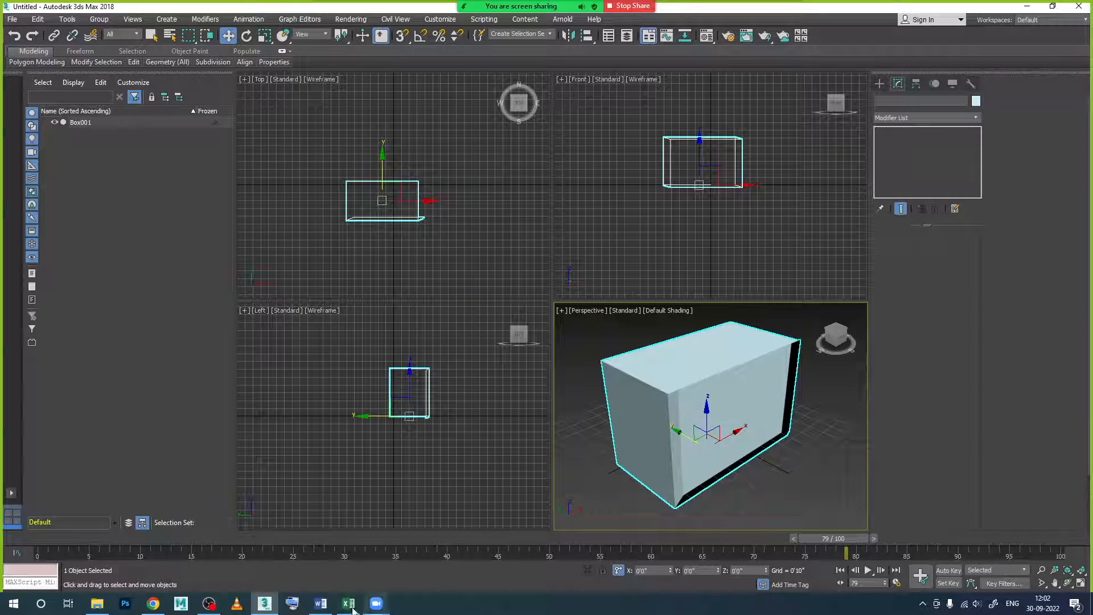